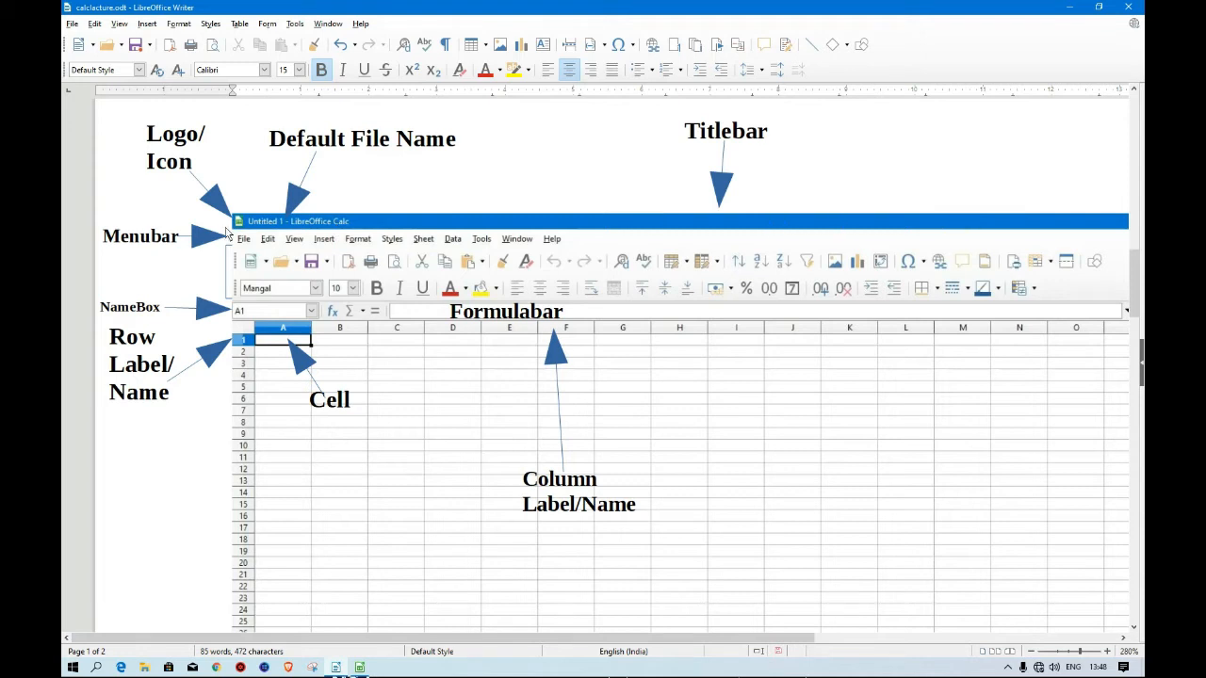
Scroll horizontally across the annotated Calc window diagram in the lecture document to examine its labelled elements.
left_click(1123, 638)
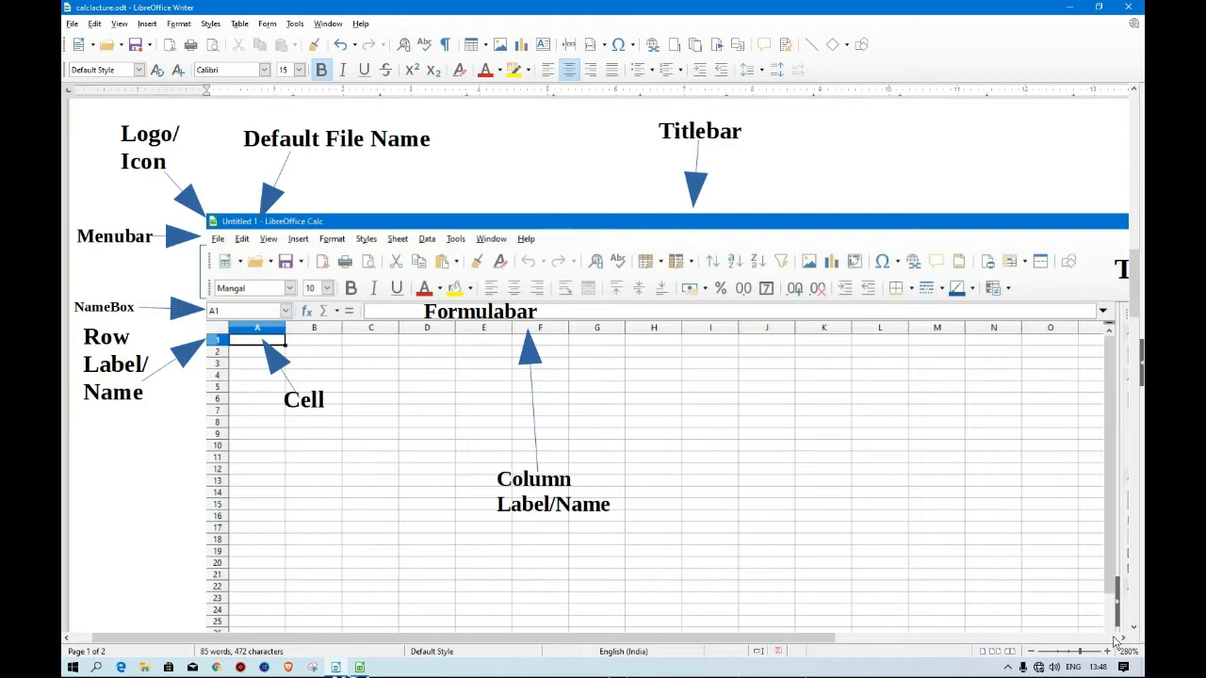
left_click(1123, 638)
left_click(1123, 638)
left_click(1123, 638)
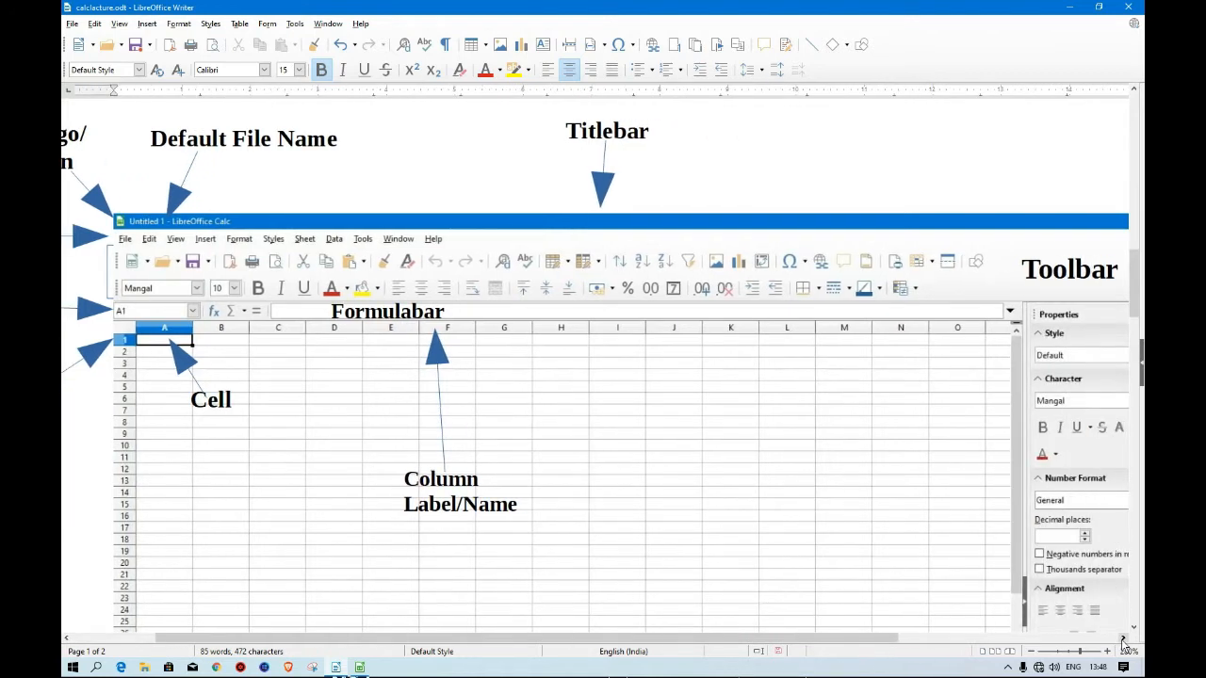
left_click(1123, 638)
left_click(1123, 638)
left_click(1123, 637)
left_click(1123, 638)
left_click(1123, 637)
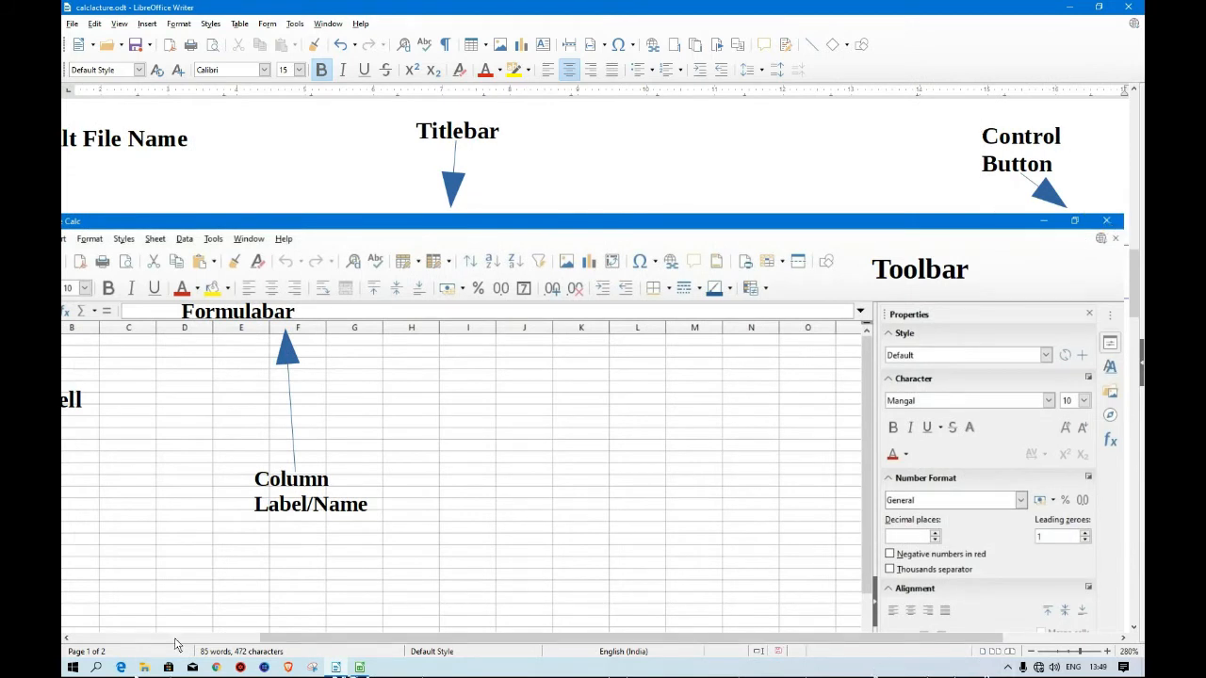
left_click(73, 641)
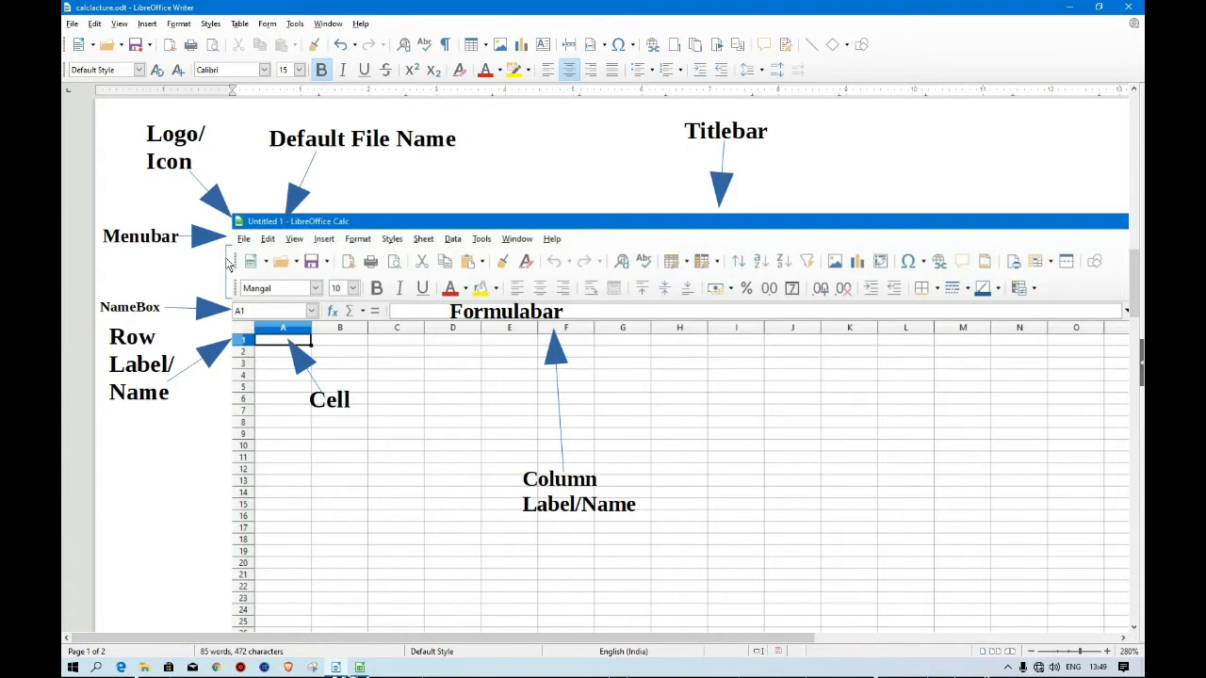
left_click(1126, 639)
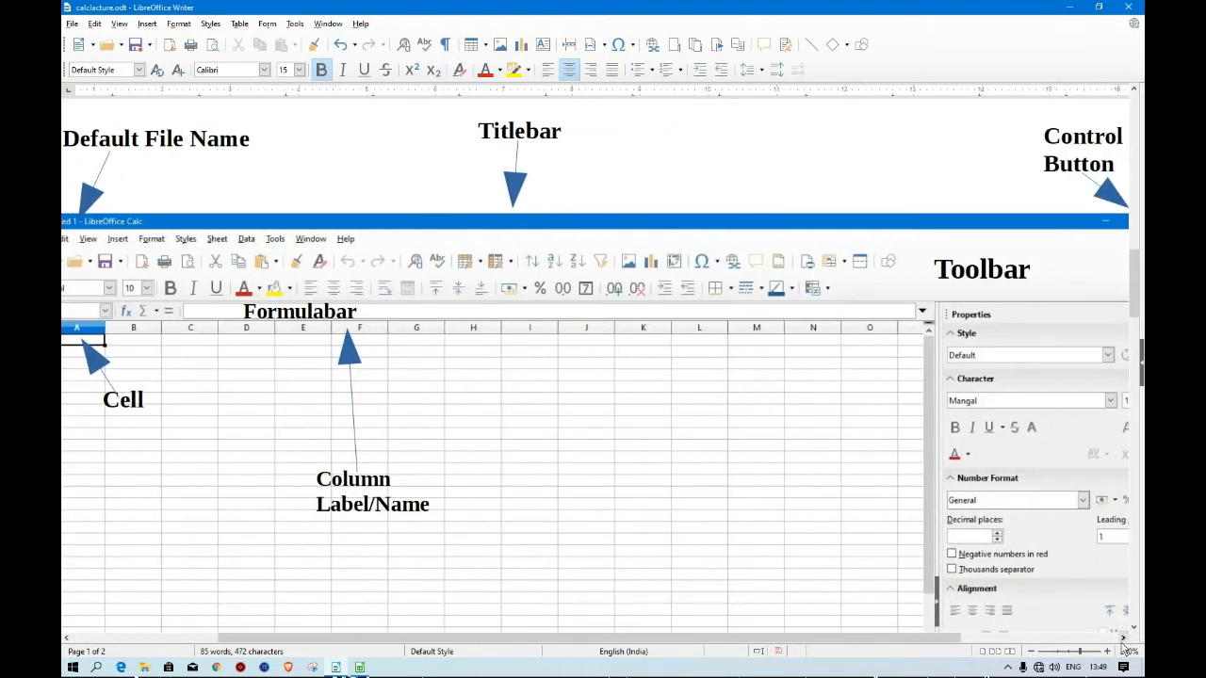
left_click(1122, 639)
Zoom the document to 250% and scroll down through the diagram to examine the Sidebar and Sheet Tab labels.
left_click(1030, 651)
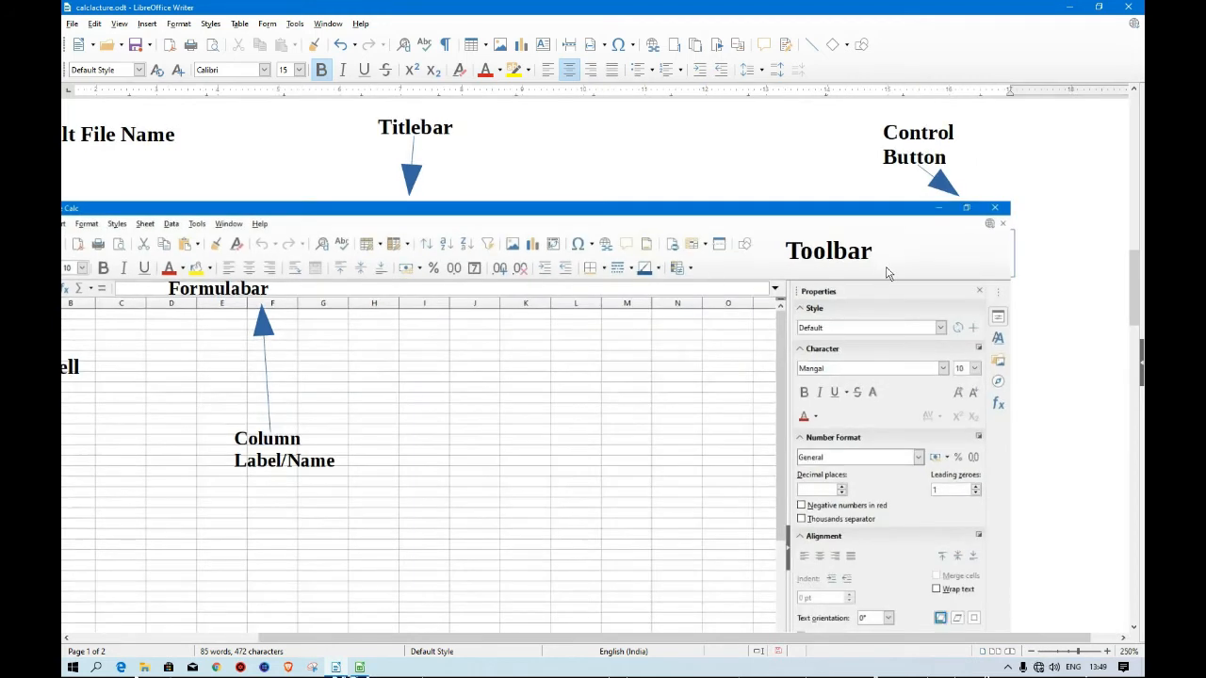
scroll(947, 542, "down", 3)
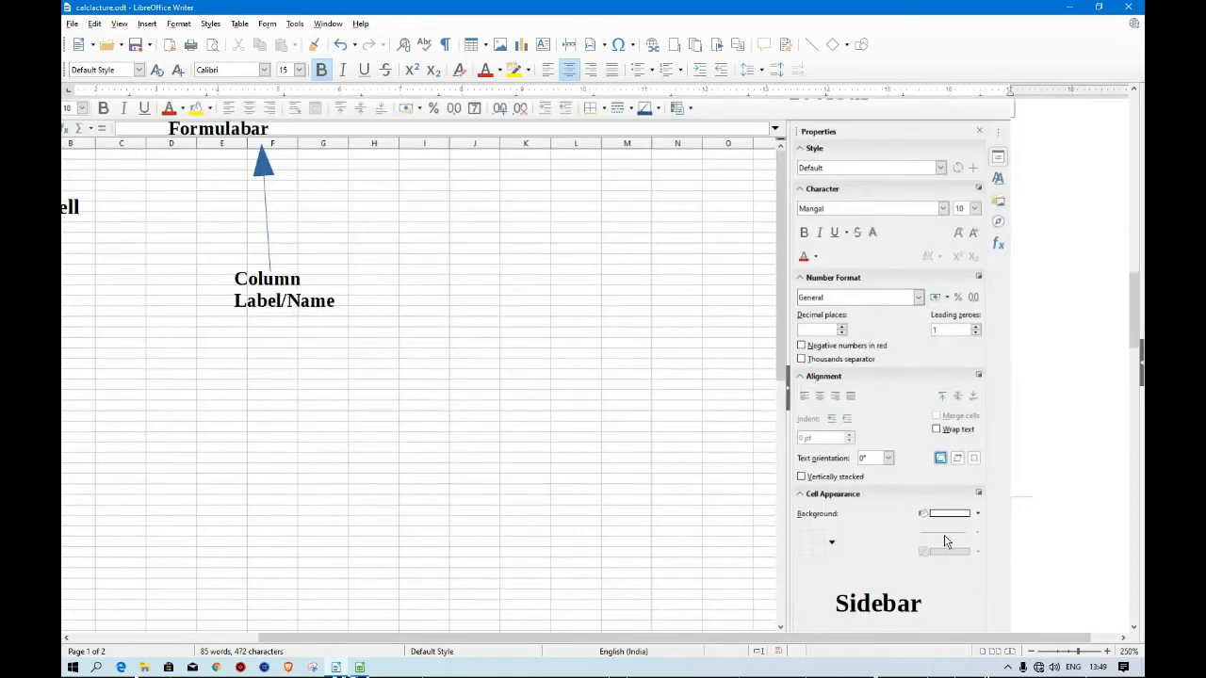
scroll(878, 555, "down", 2)
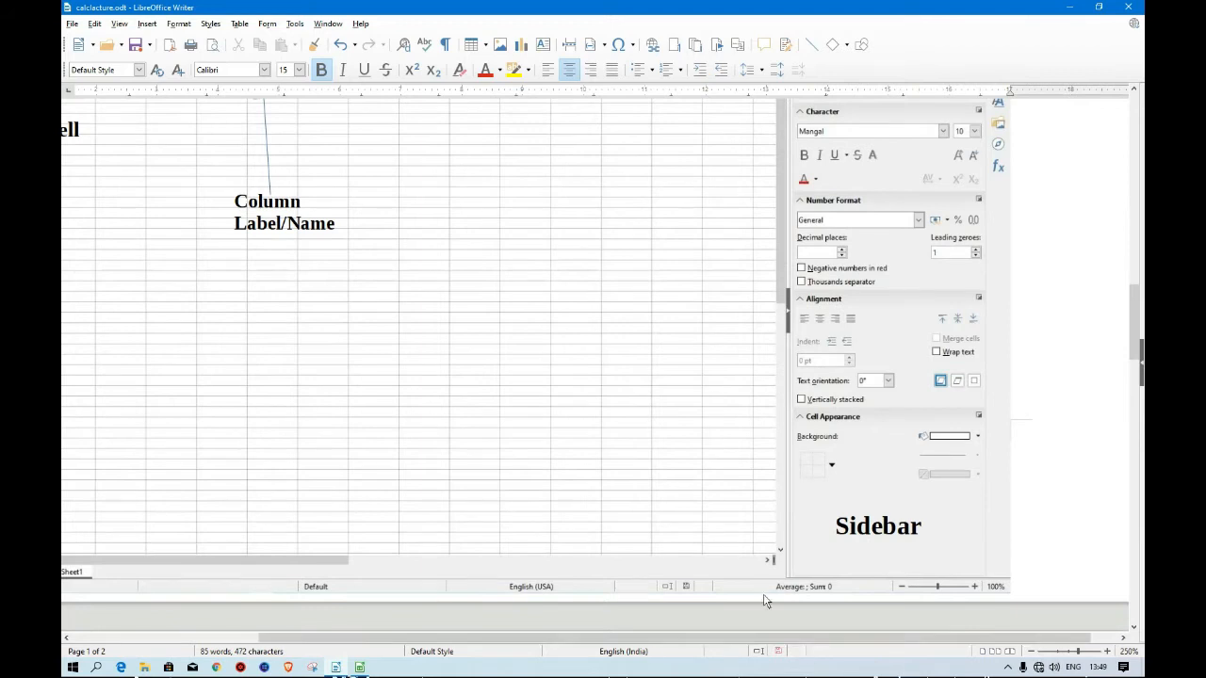
left_click(67, 641)
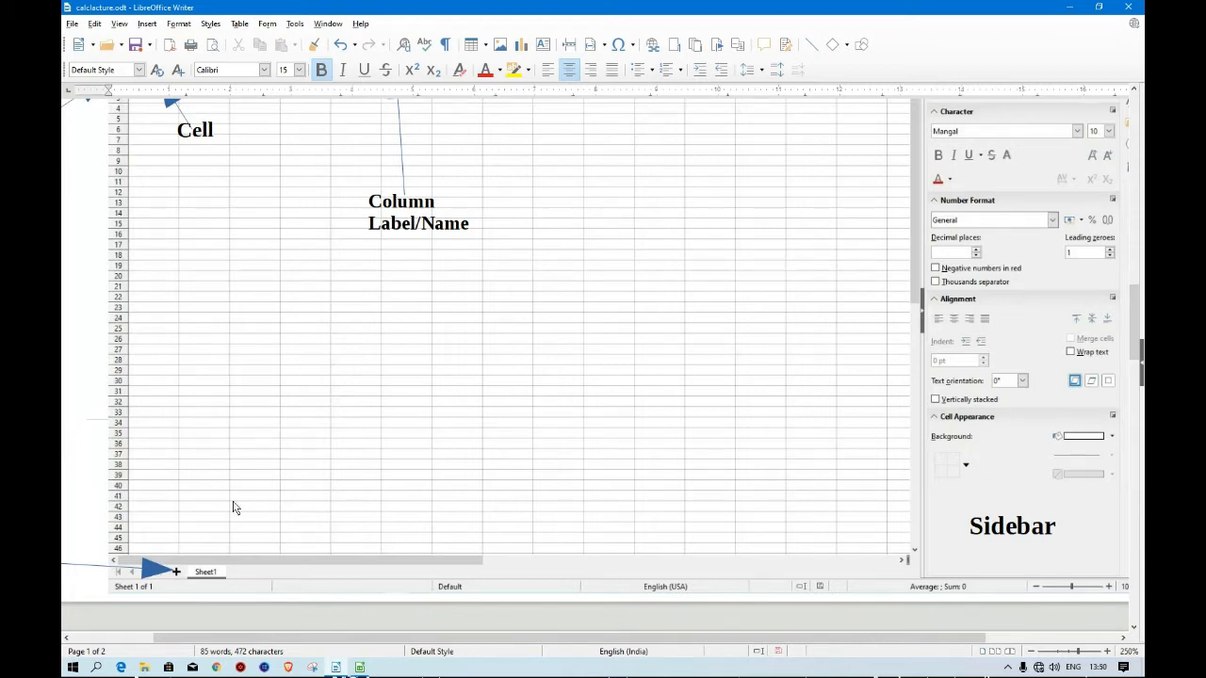
left_click(67, 638)
scroll(366, 499, "up", 5)
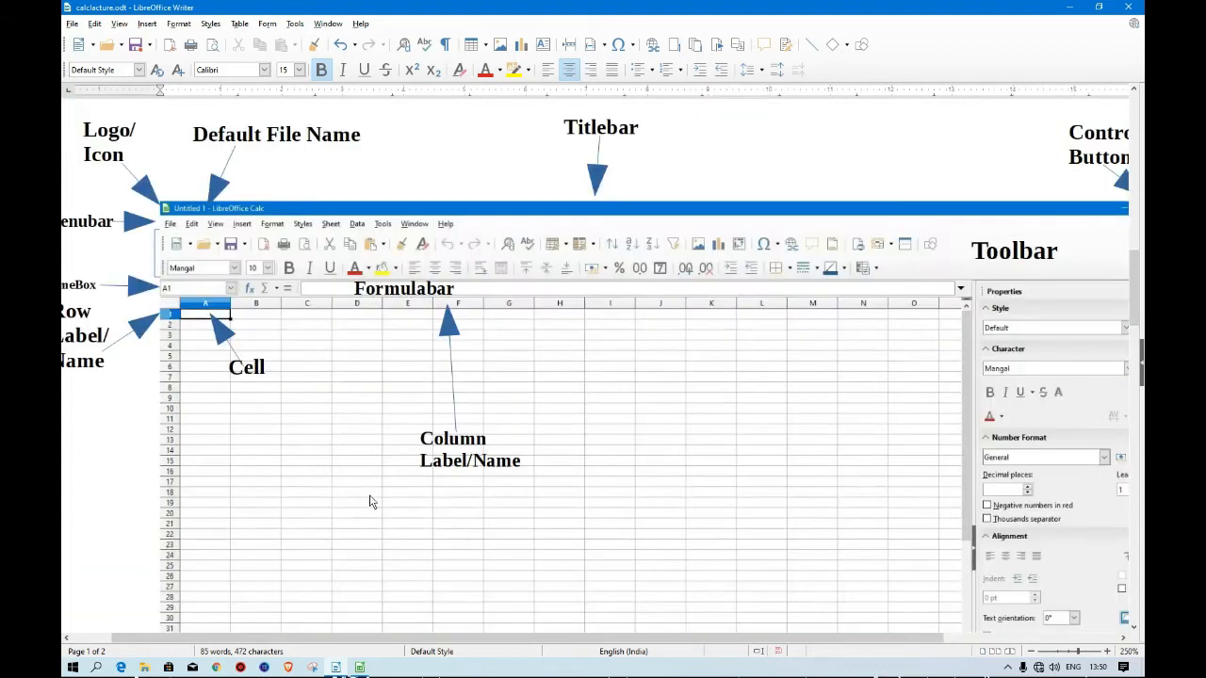
scroll(369, 501, "down", 5)
left_click(67, 639)
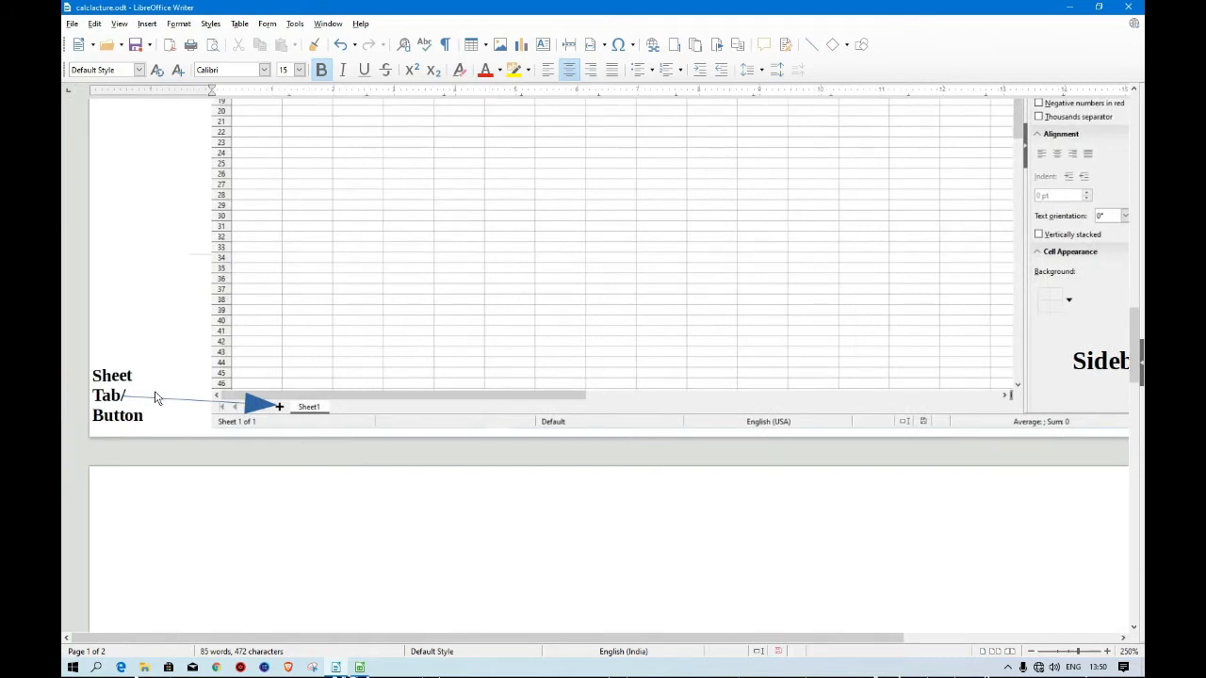
scroll(732, 511, "up", 5)
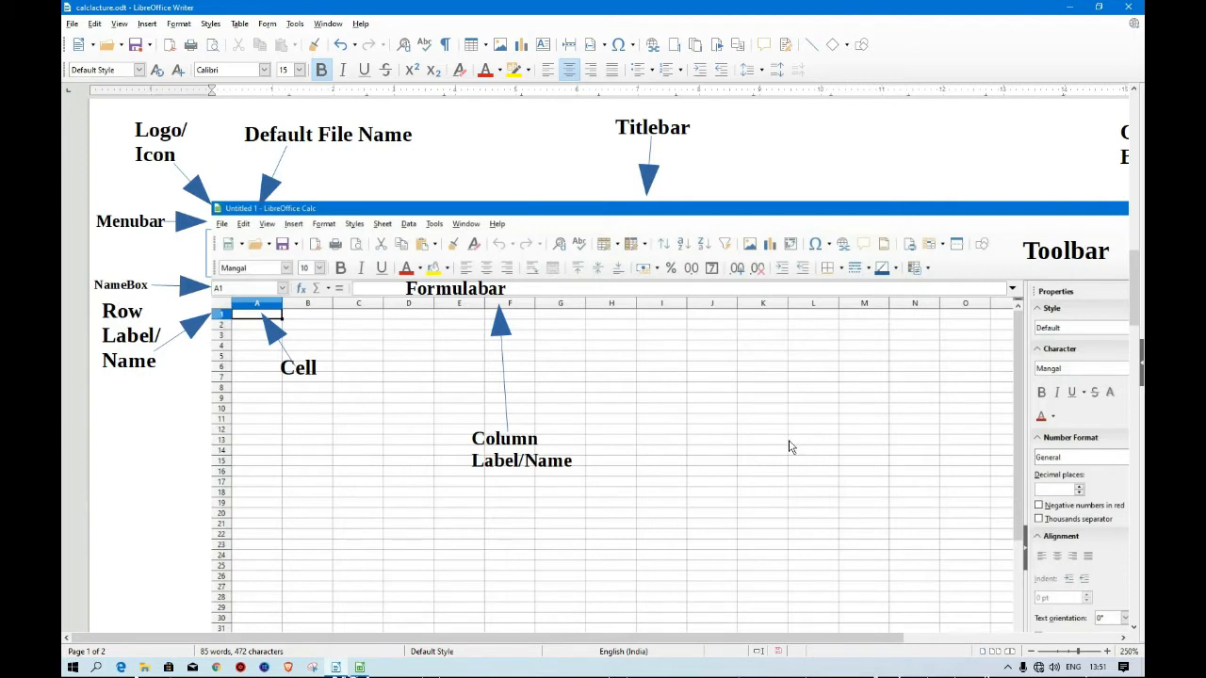
scroll(751, 416, "down", 5)
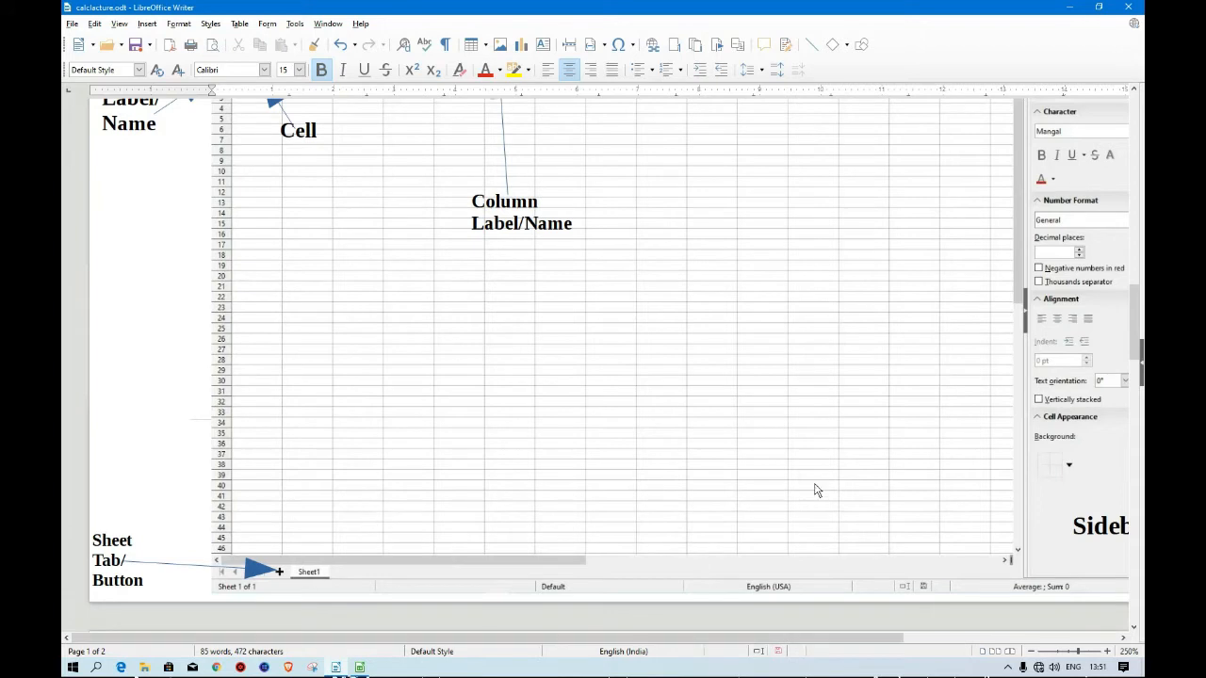
scroll(787, 404, "up", 3)
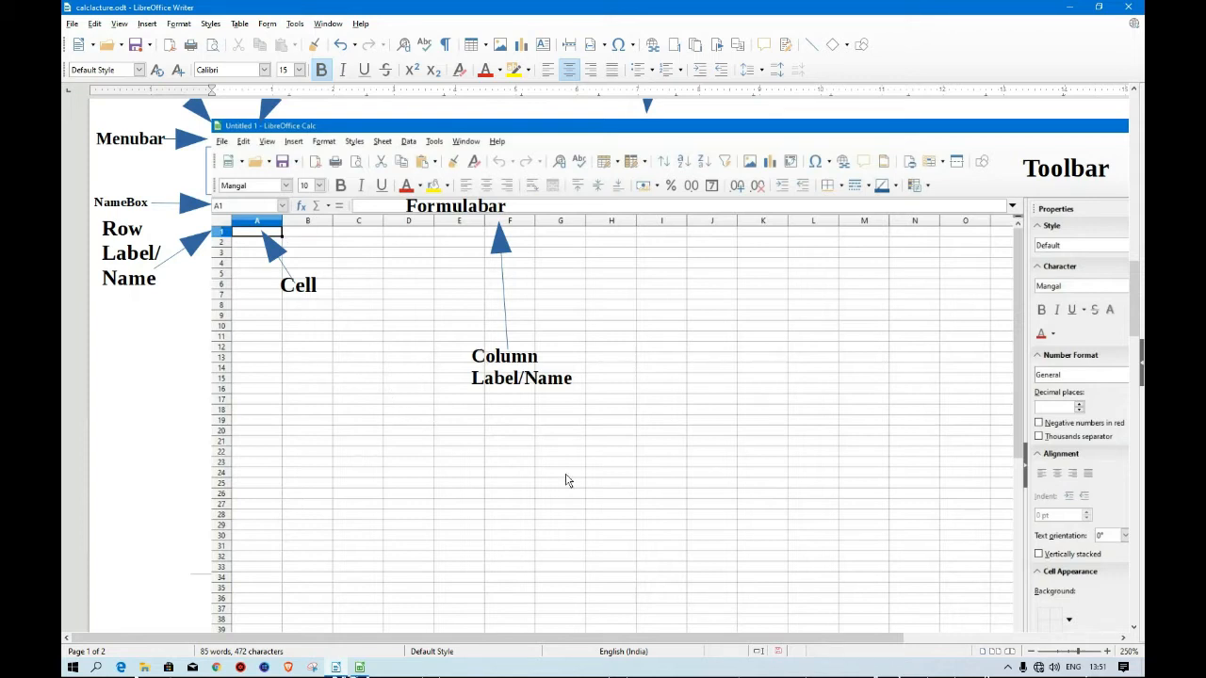
Select the diagram image and scroll up and down through it to review the labelled Calc interface parts.
left_click(284, 282)
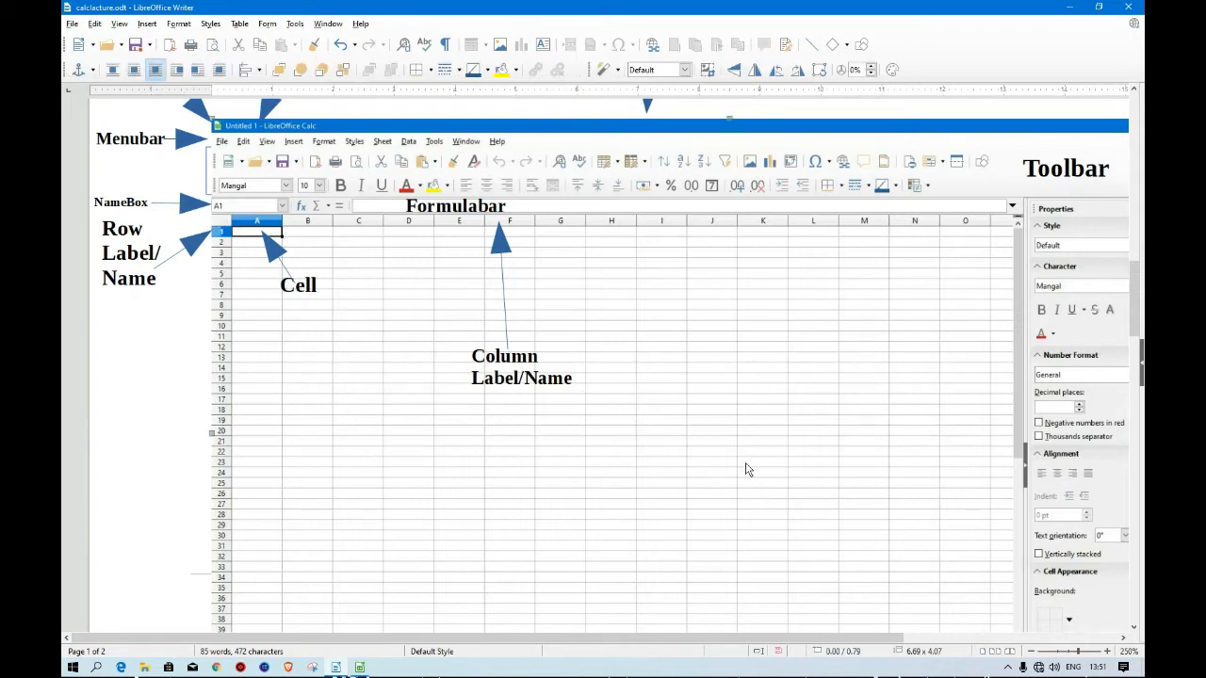
scroll(744, 471, "down", 5)
scroll(845, 501, "up", 5)
left_click(1123, 638)
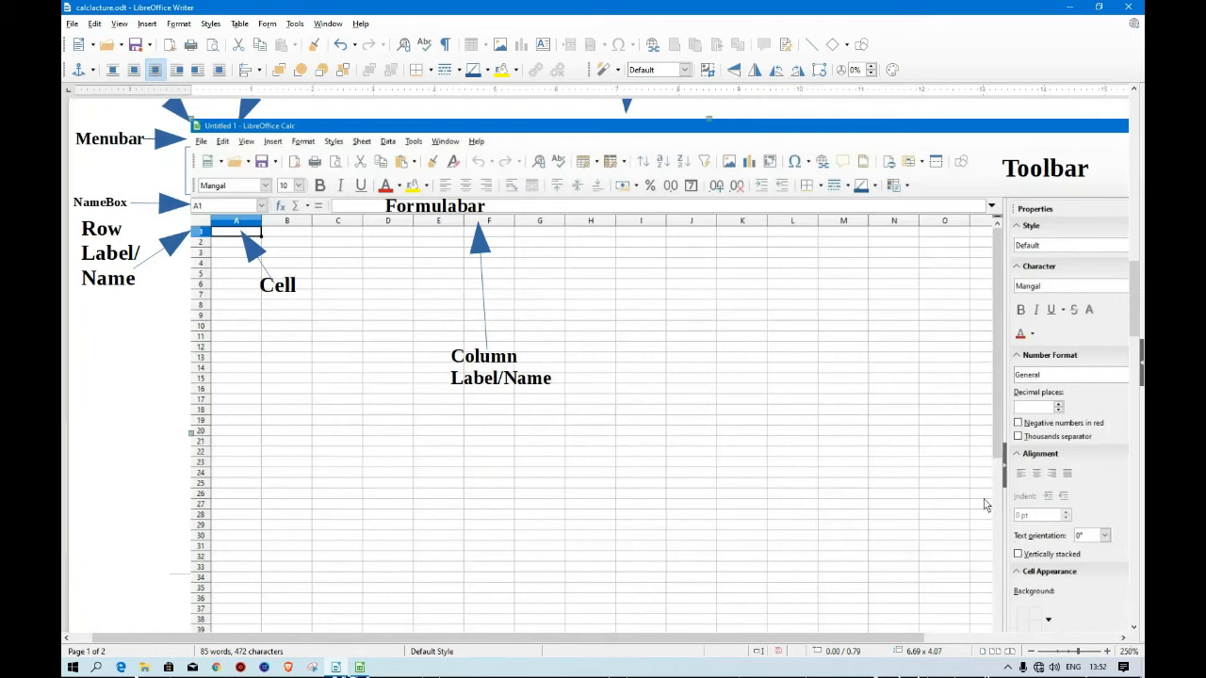
scroll(991, 499, "up", 3)
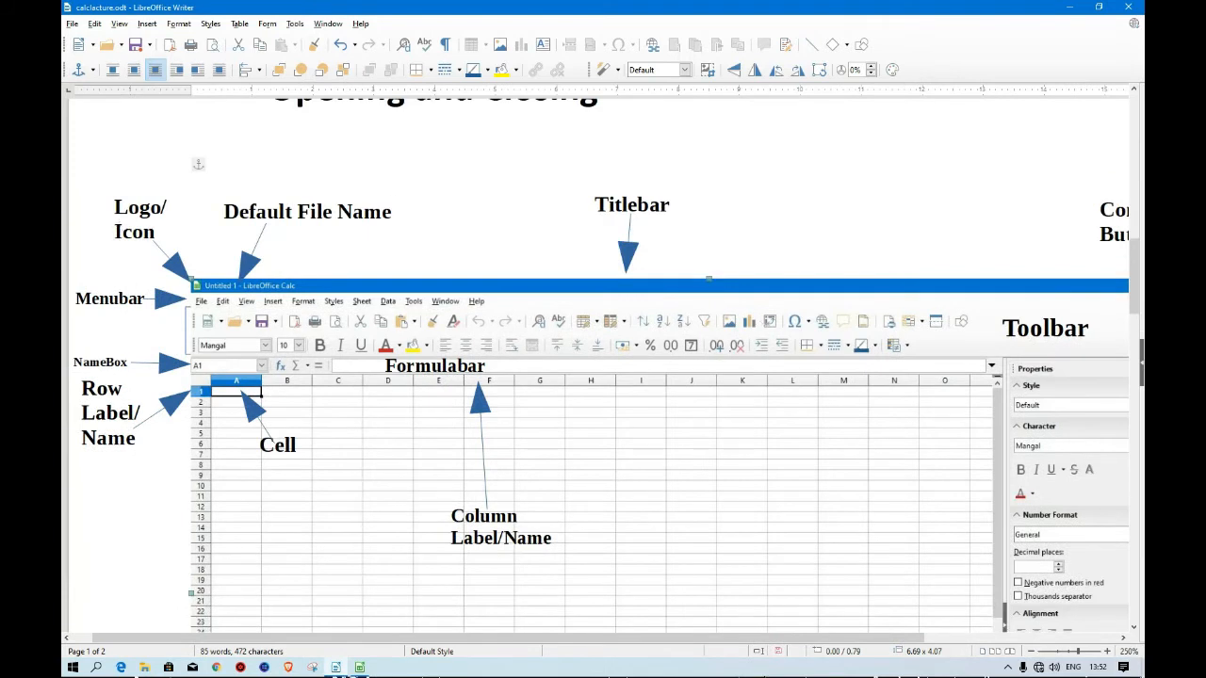
scroll(1079, 457, "down", 3)
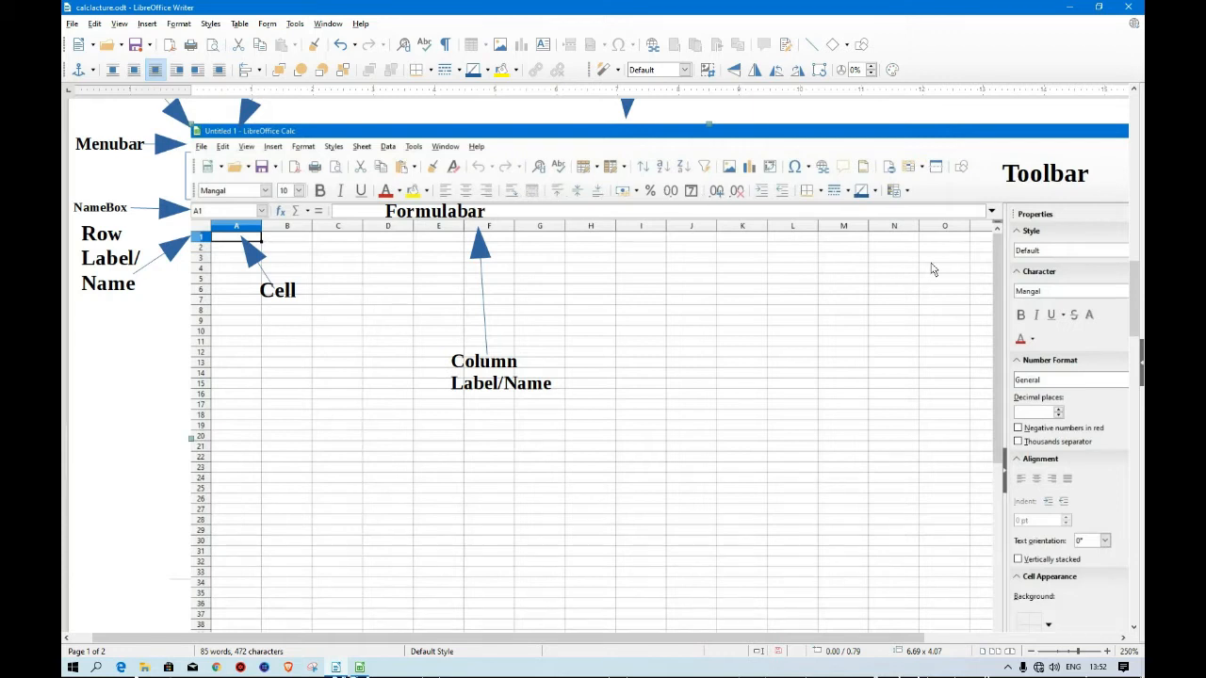
scroll(1018, 396, "down", 5)
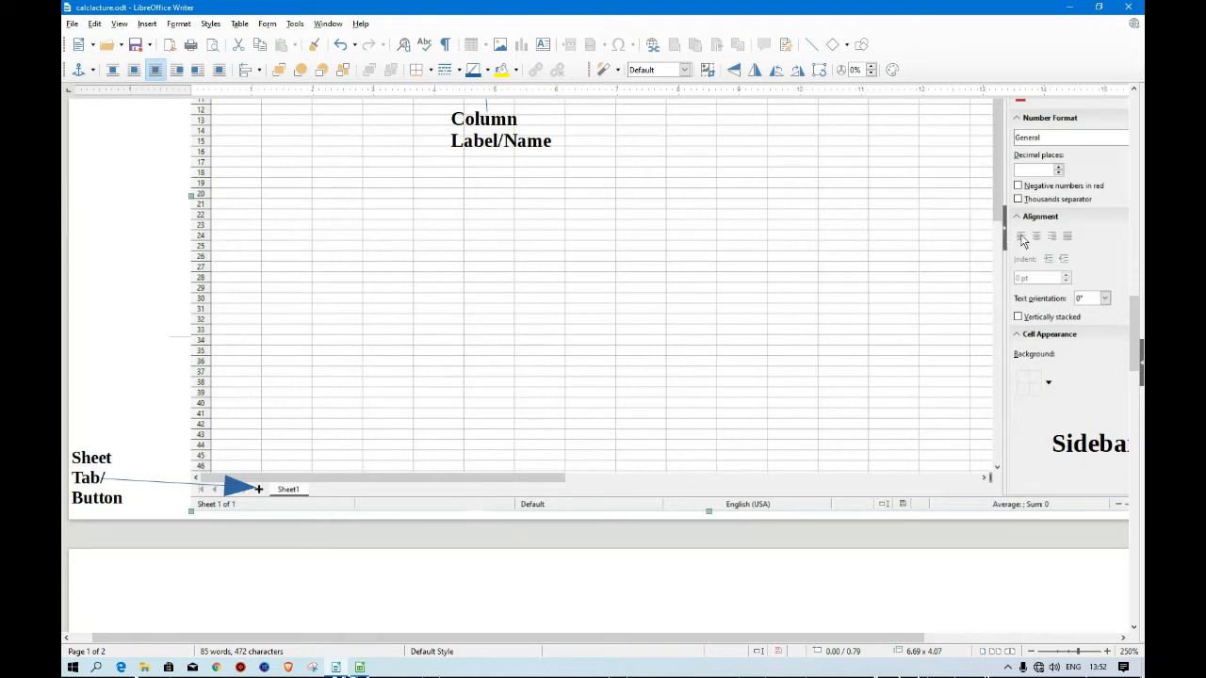
scroll(990, 322, "up", 1)
scroll(989, 322, "up", 3)
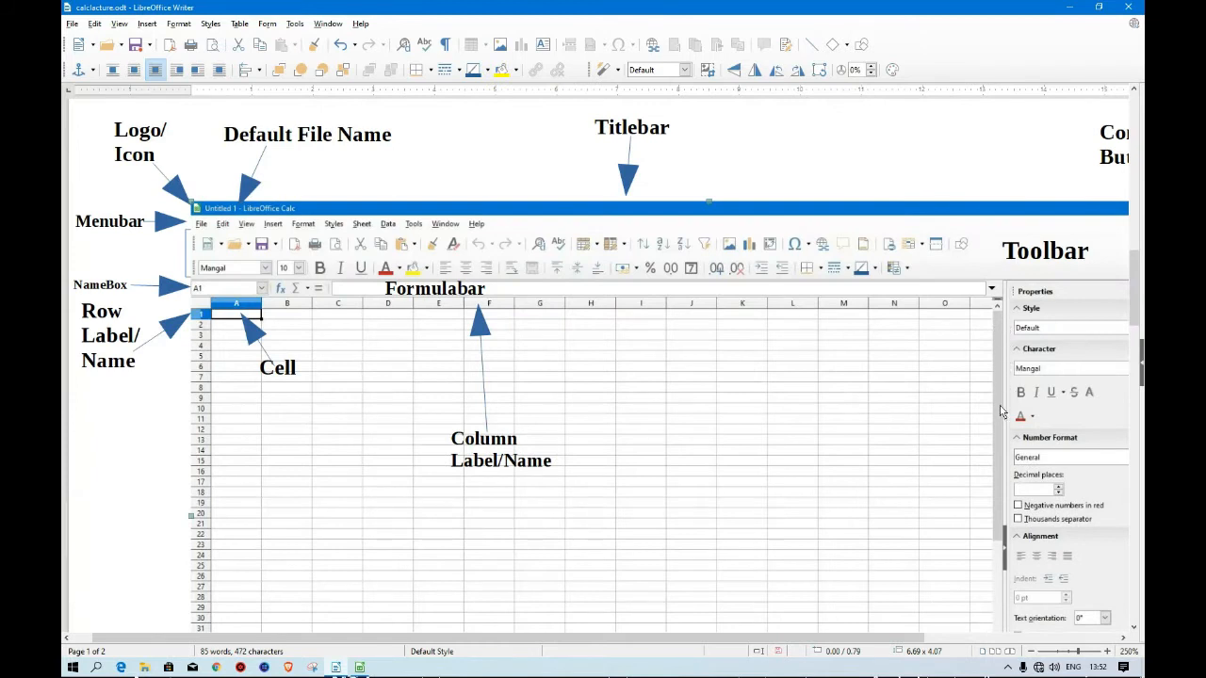
scroll(988, 625, "down", 4)
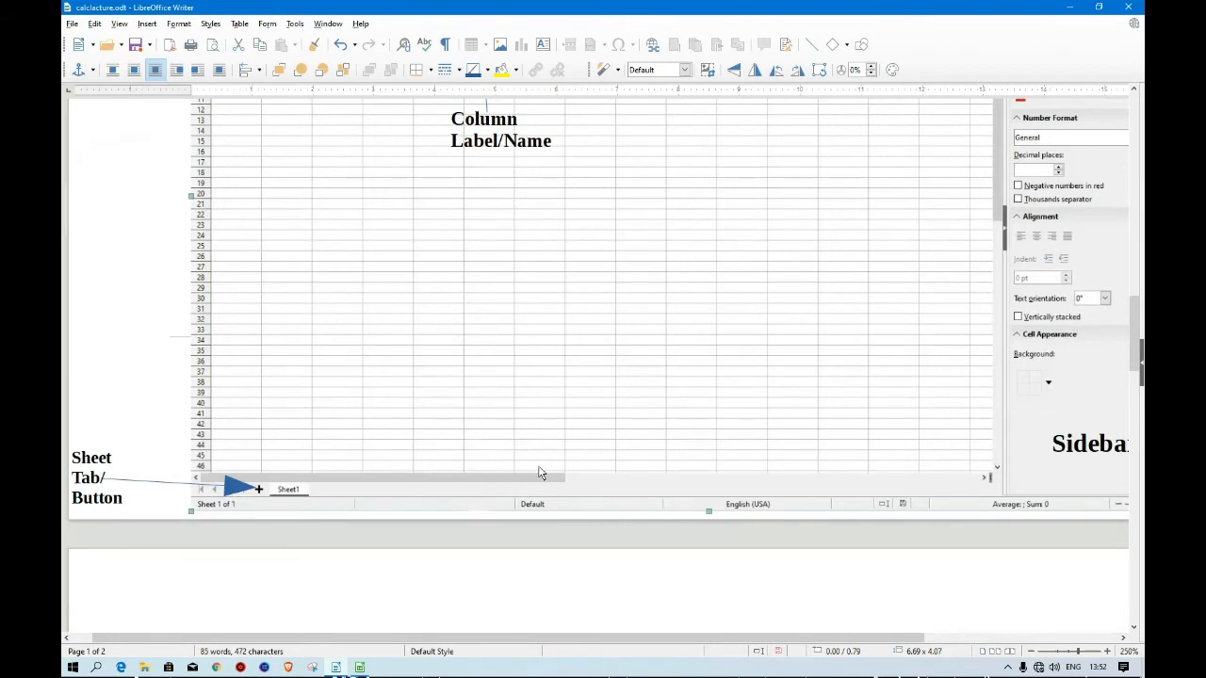
scroll(947, 373, "up", 2)
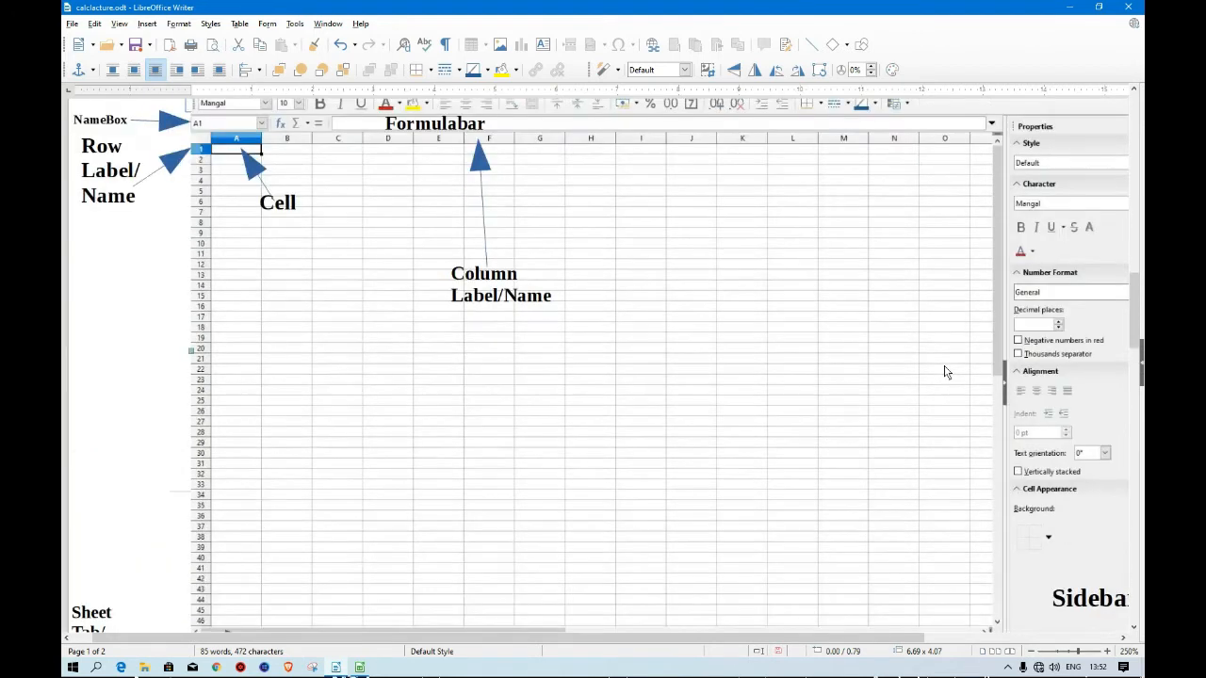
scroll(819, 418, "up", 3)
scroll(823, 419, "up", 3)
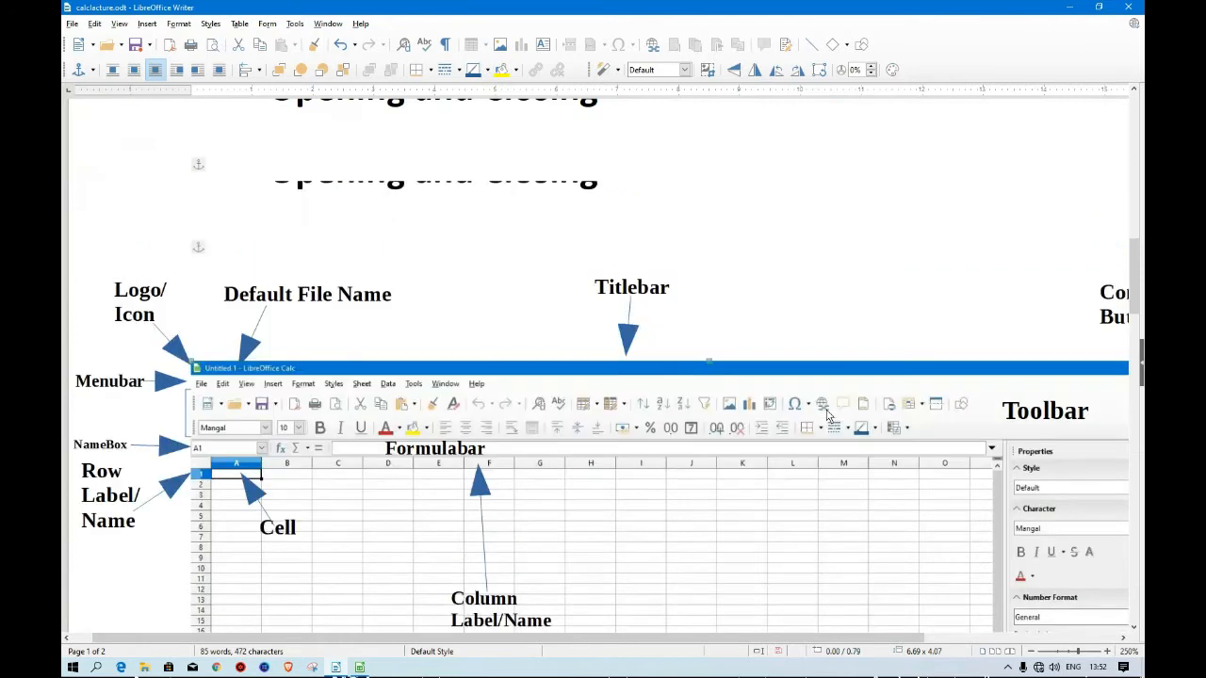
scroll(828, 416, "up", 3)
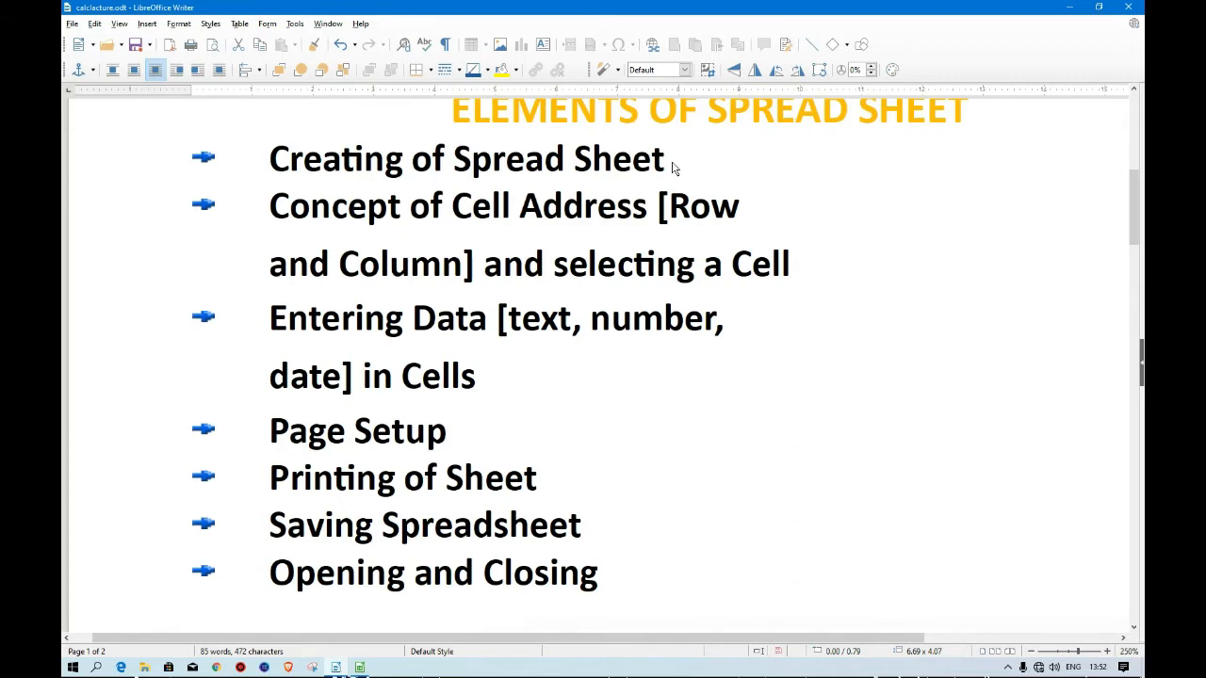
Read the Part-2 Elements of Spread Sheet topic list and the How to Open LibreOffice Calc page at 220% zoom.
scroll(711, 170, "up", 1)
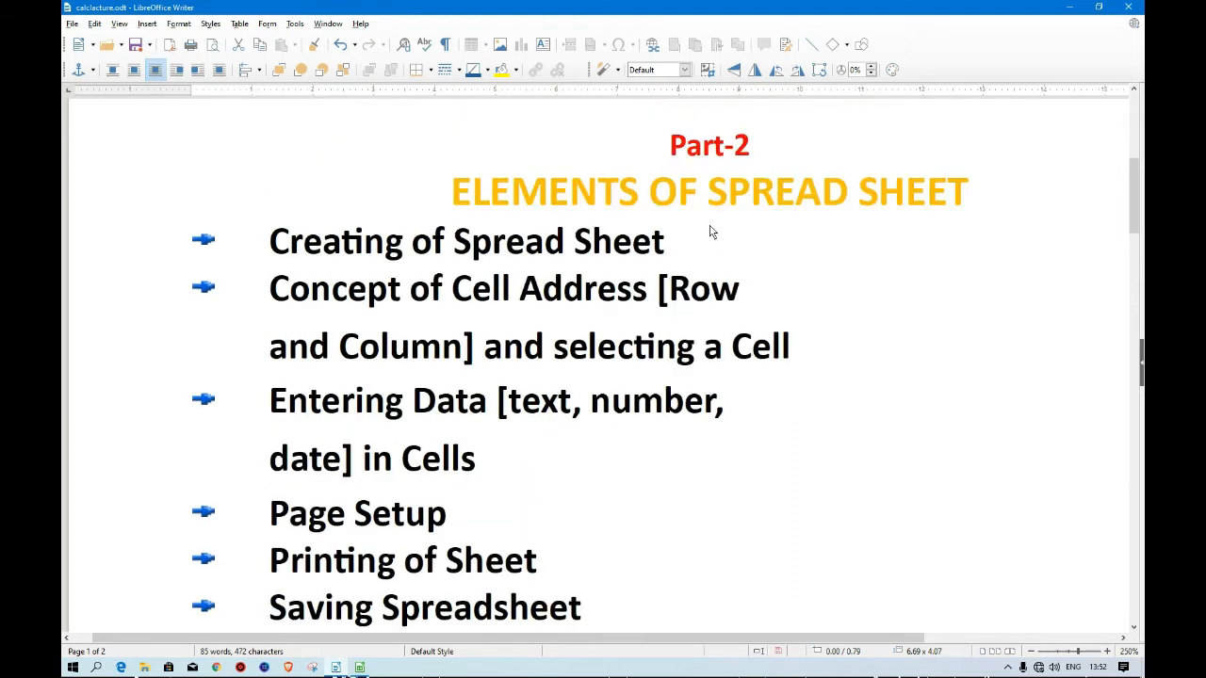
scroll(711, 232, "down", 1)
scroll(711, 232, "down", 15)
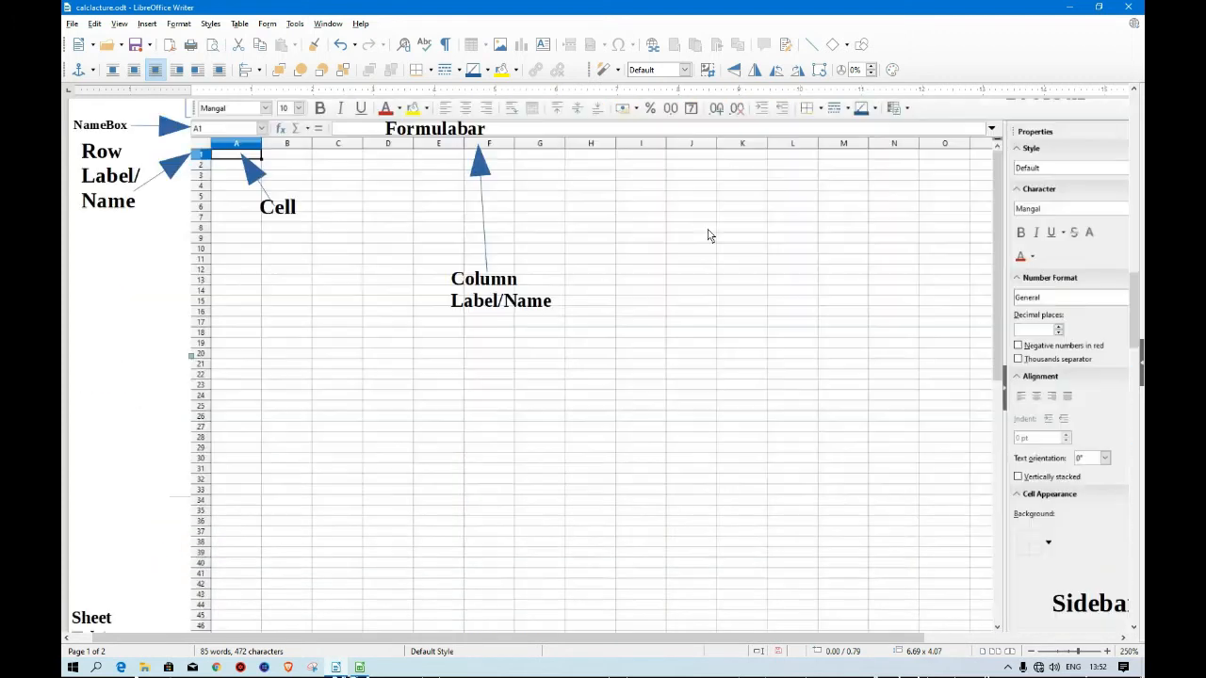
scroll(709, 236, "down", 10)
scroll(710, 236, "up", 3)
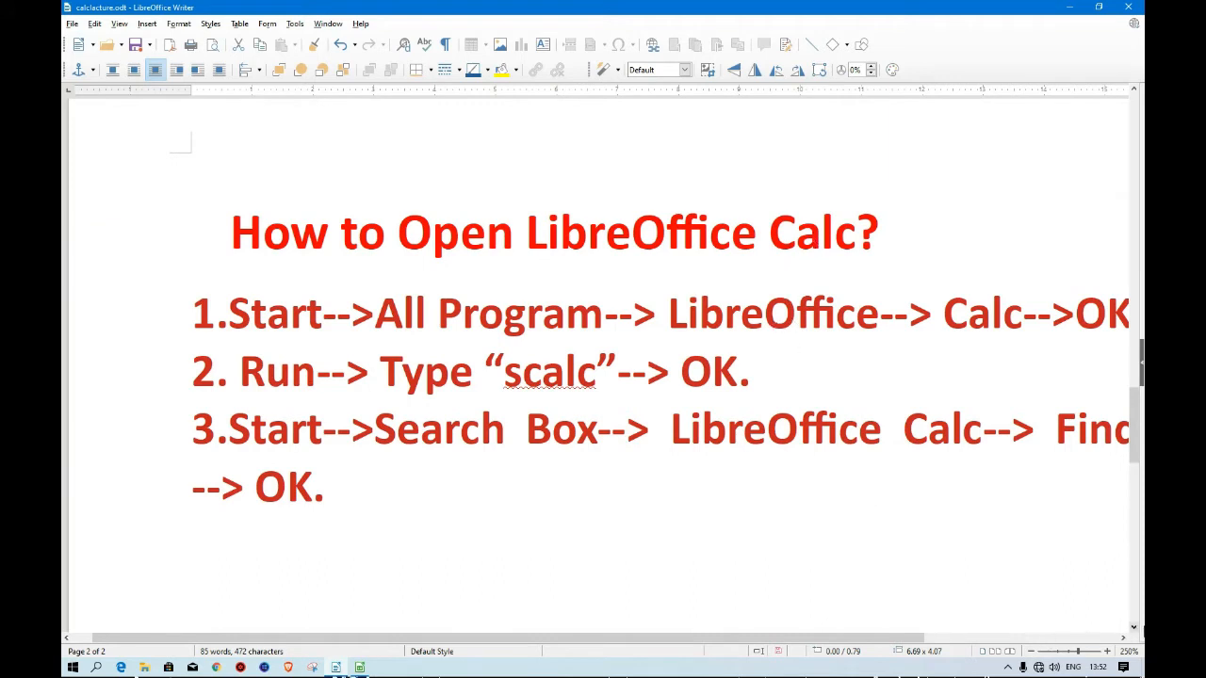
left_click(1032, 651)
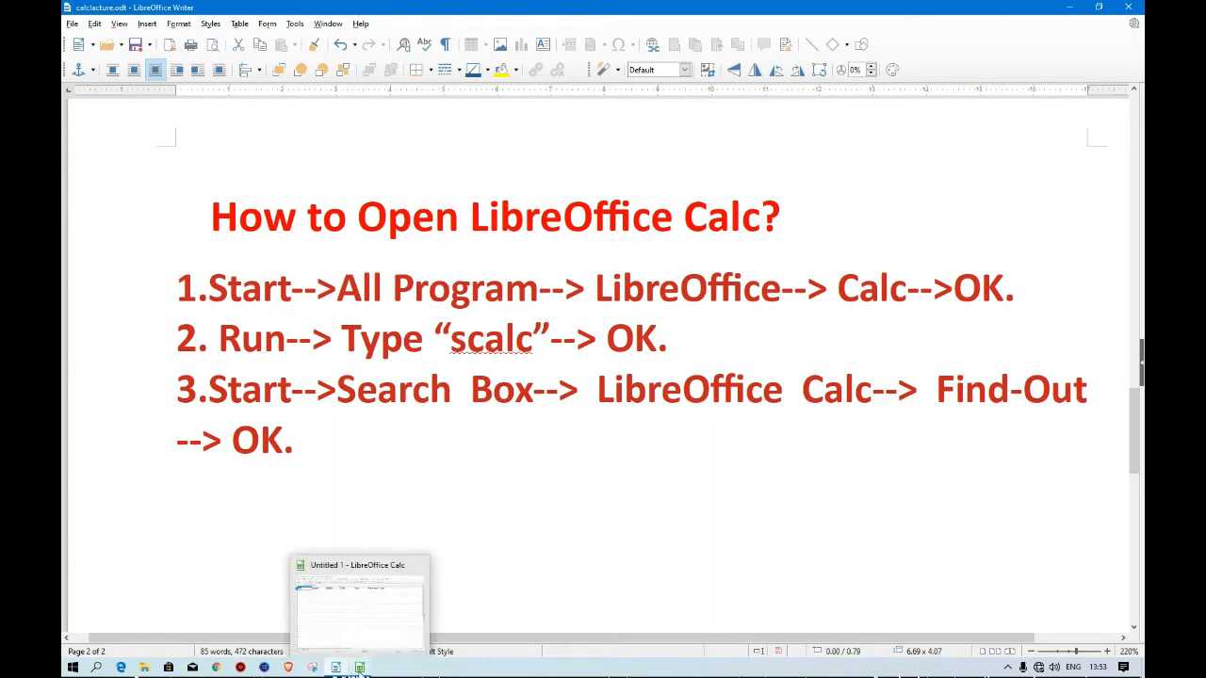
Switch to the Calc spreadsheet window and back to the lecture notes, returning to the Part-2 topic list.
left_click(359, 667)
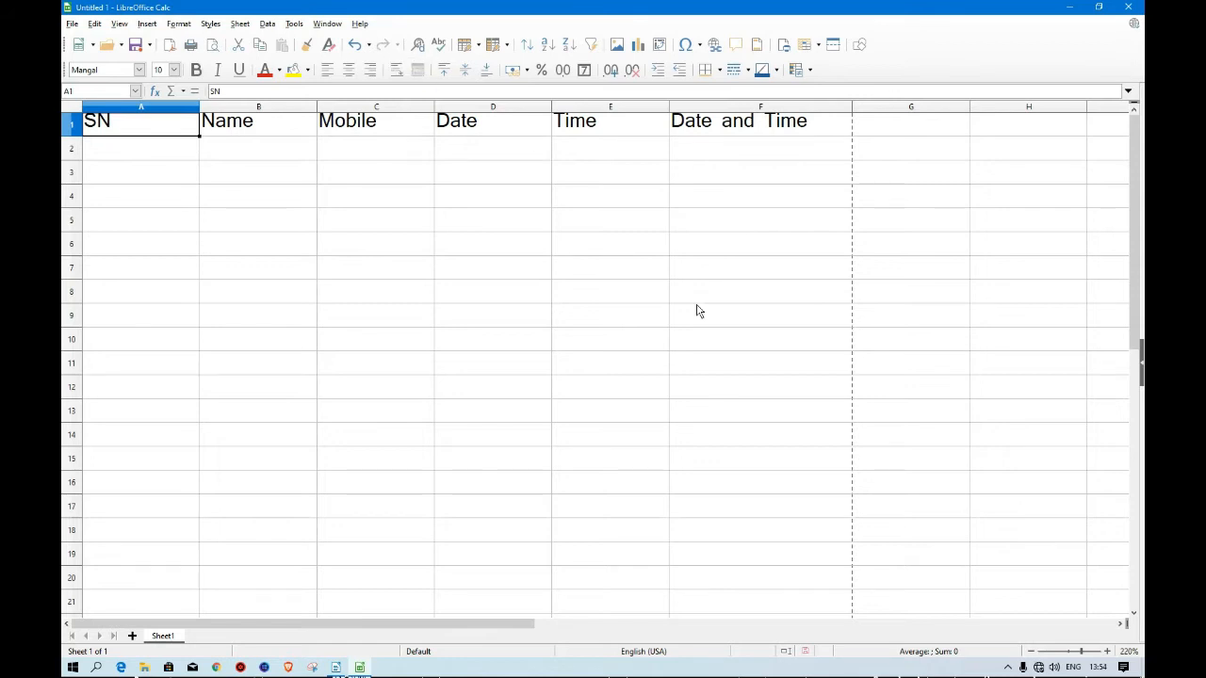
left_click(336, 667)
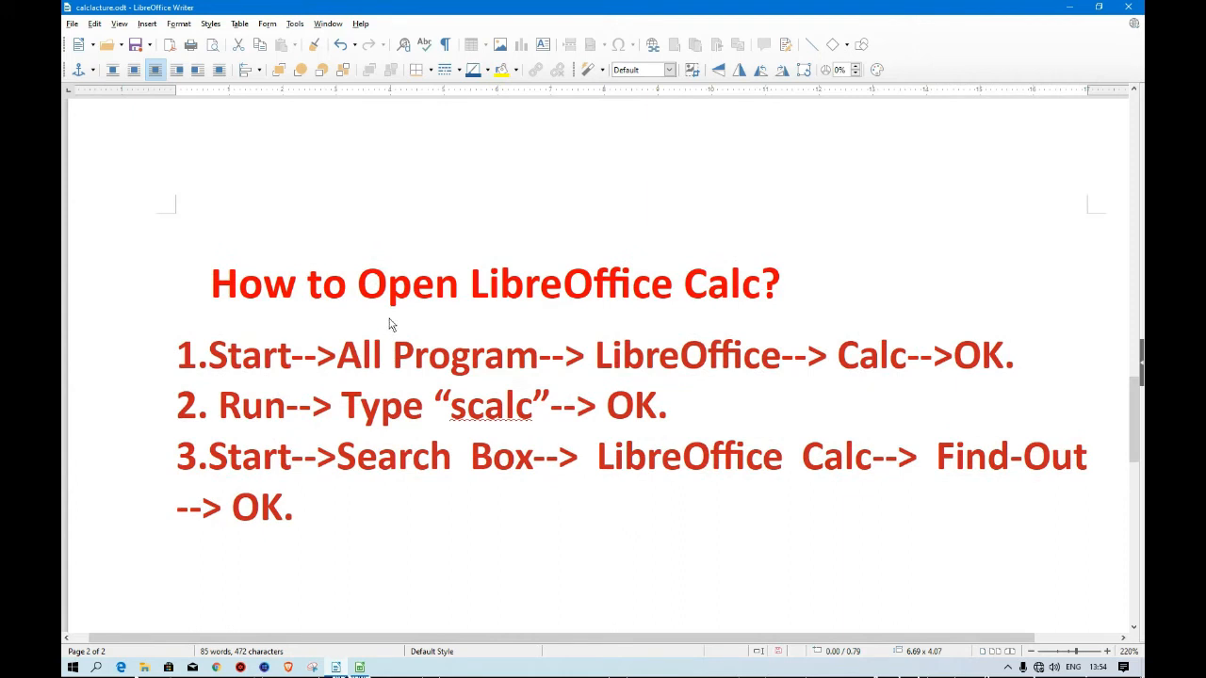
scroll(391, 325, "up", 6)
scroll(393, 330, "up", 10)
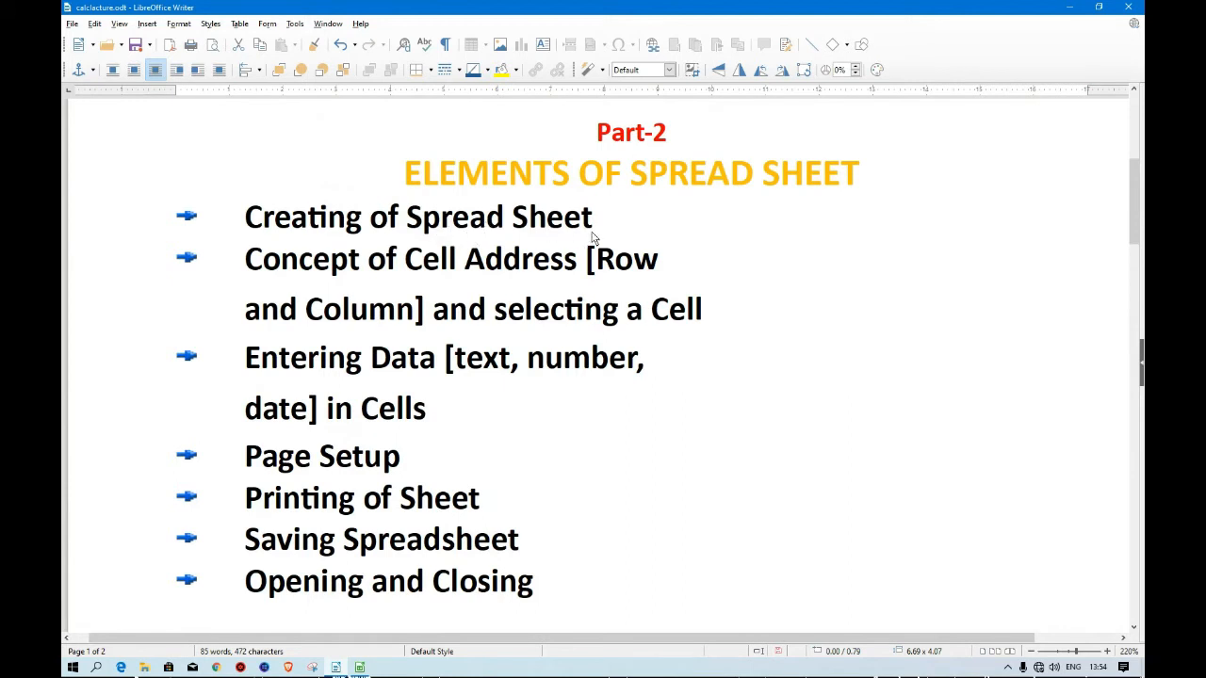
Open the File menu in the Calc spreadsheet window, then toggle to the lecture notes and back to Calc.
left_click(360, 668)
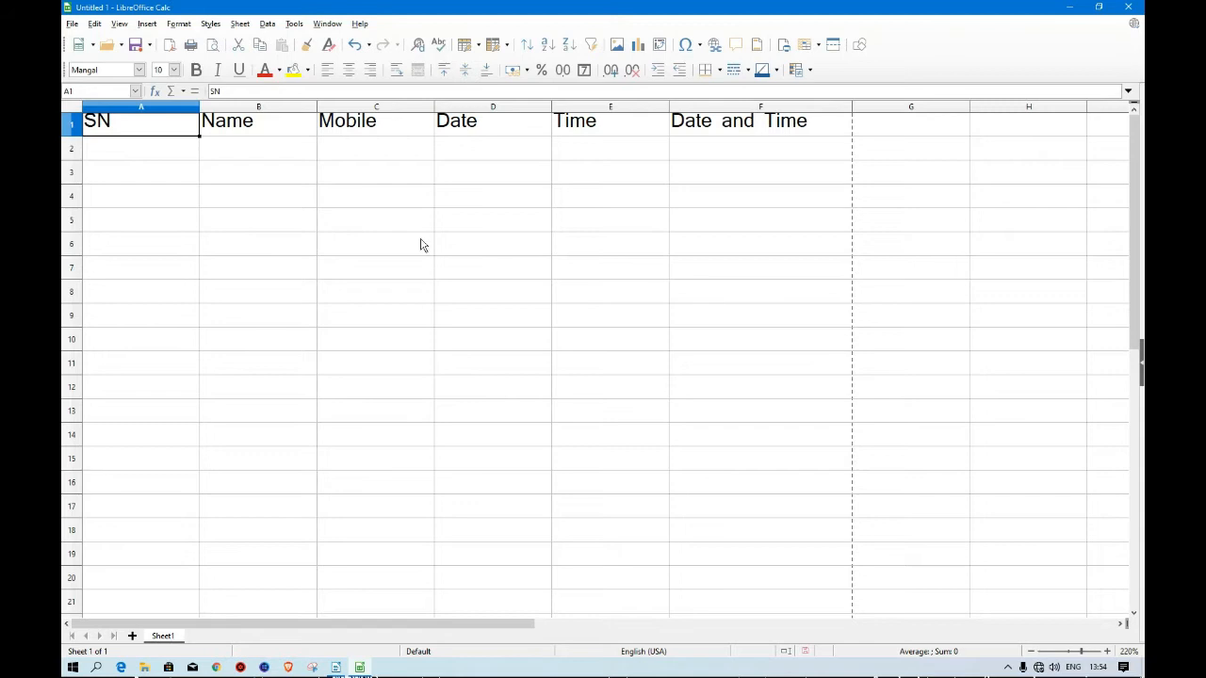
left_click(71, 25)
mouse_move(97, 42)
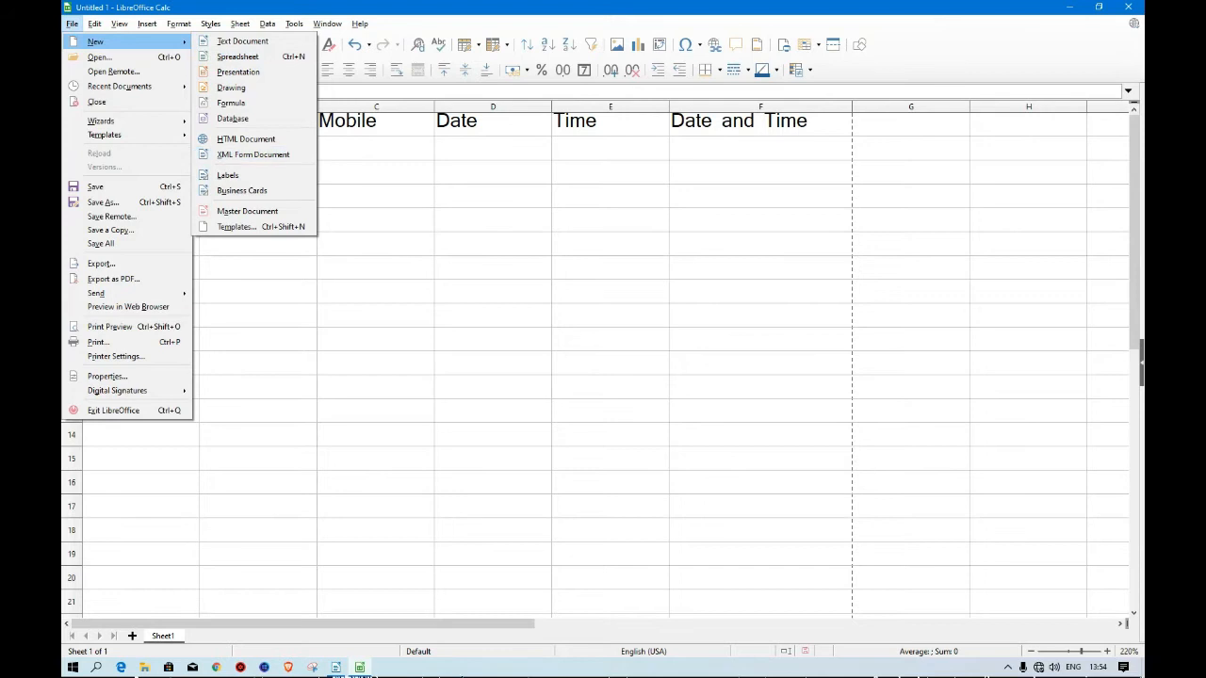
left_click(335, 667)
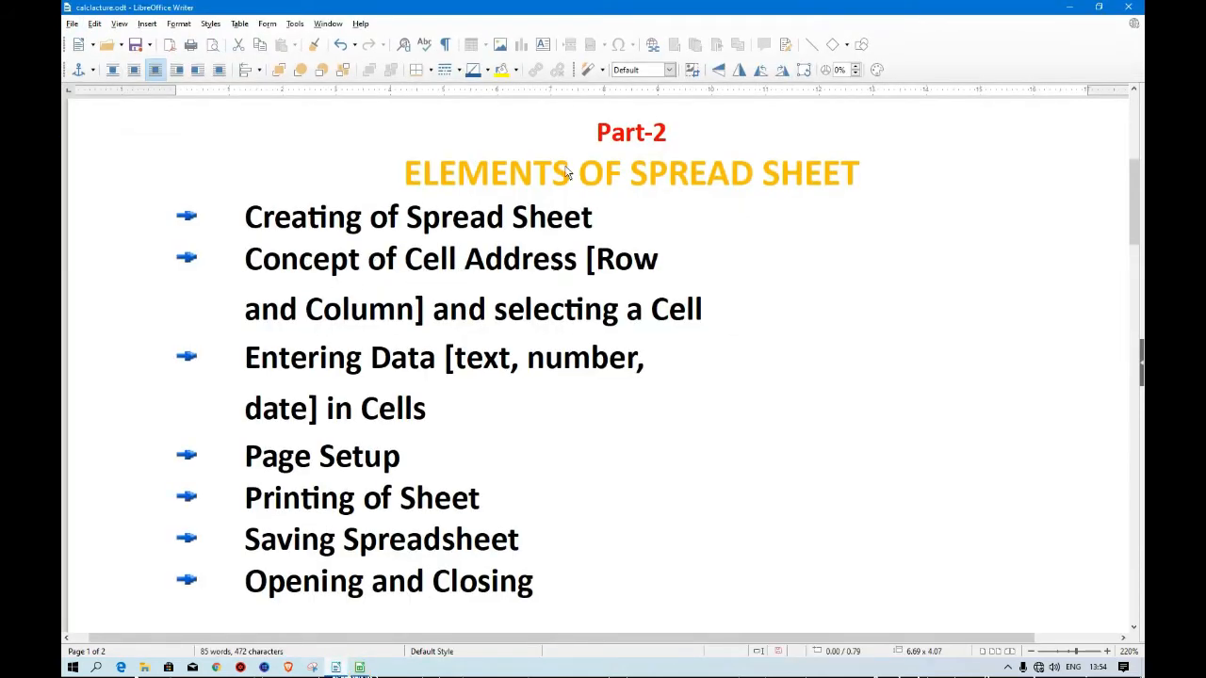
left_click(359, 667)
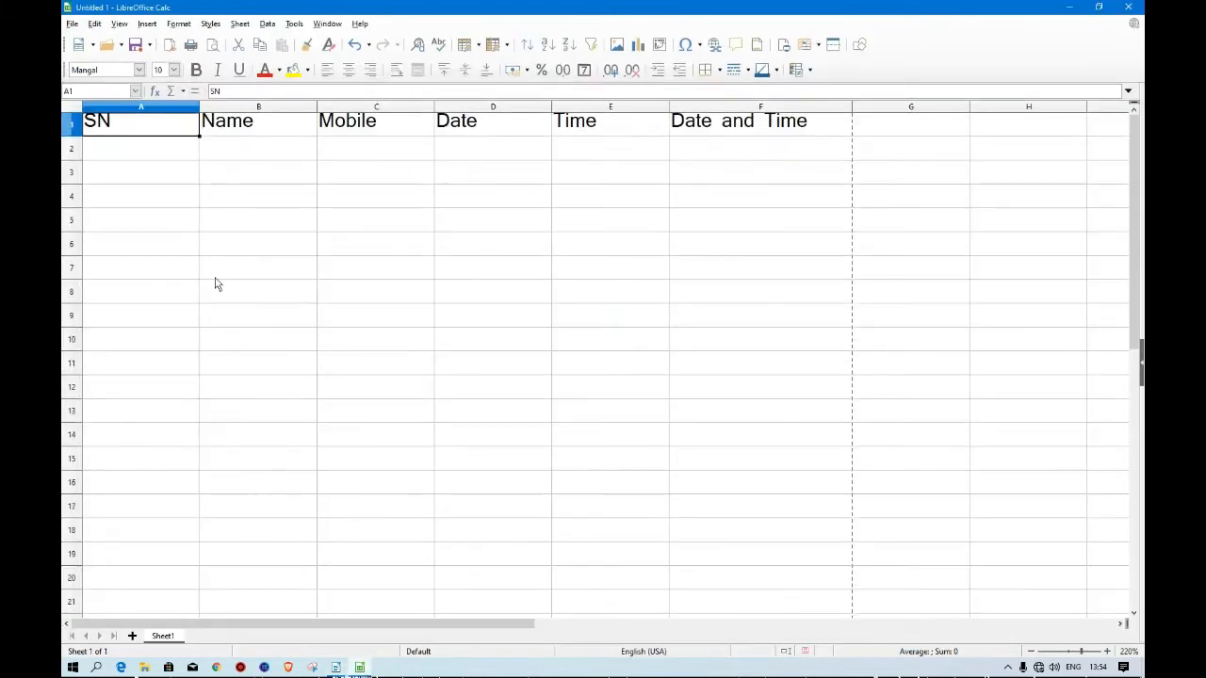
Select cells C6, A1, B1 and F11 in turn to demonstrate cell addresses.
left_click(356, 252)
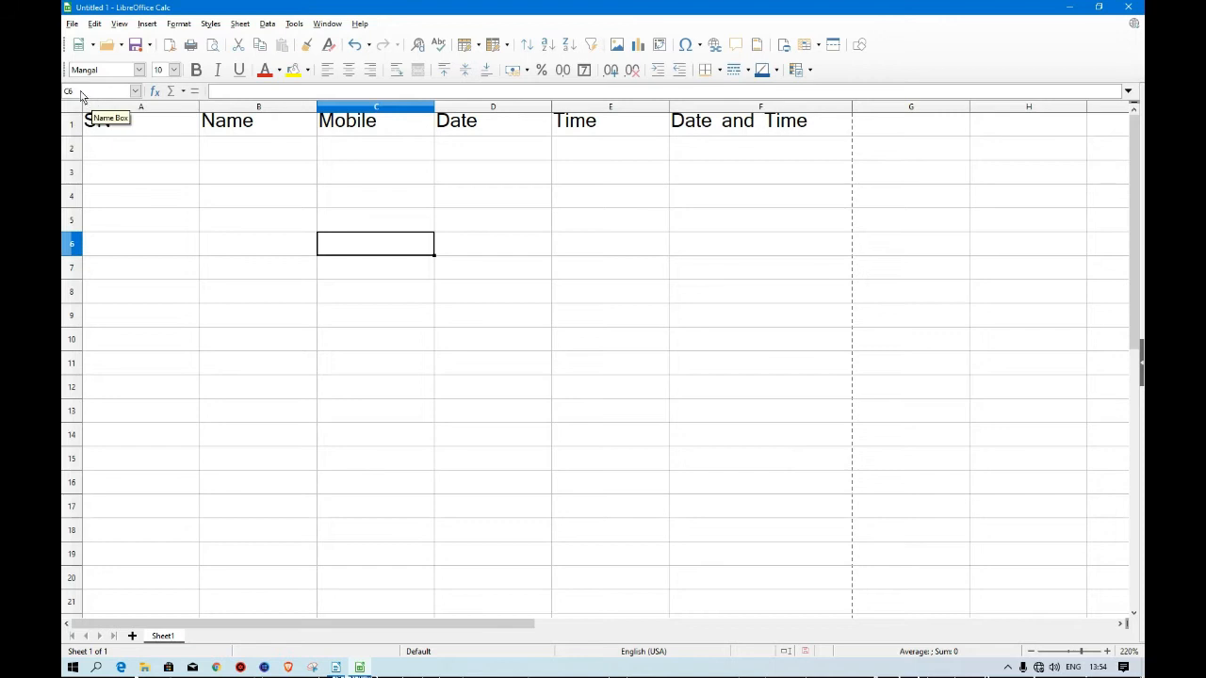
left_click(123, 129)
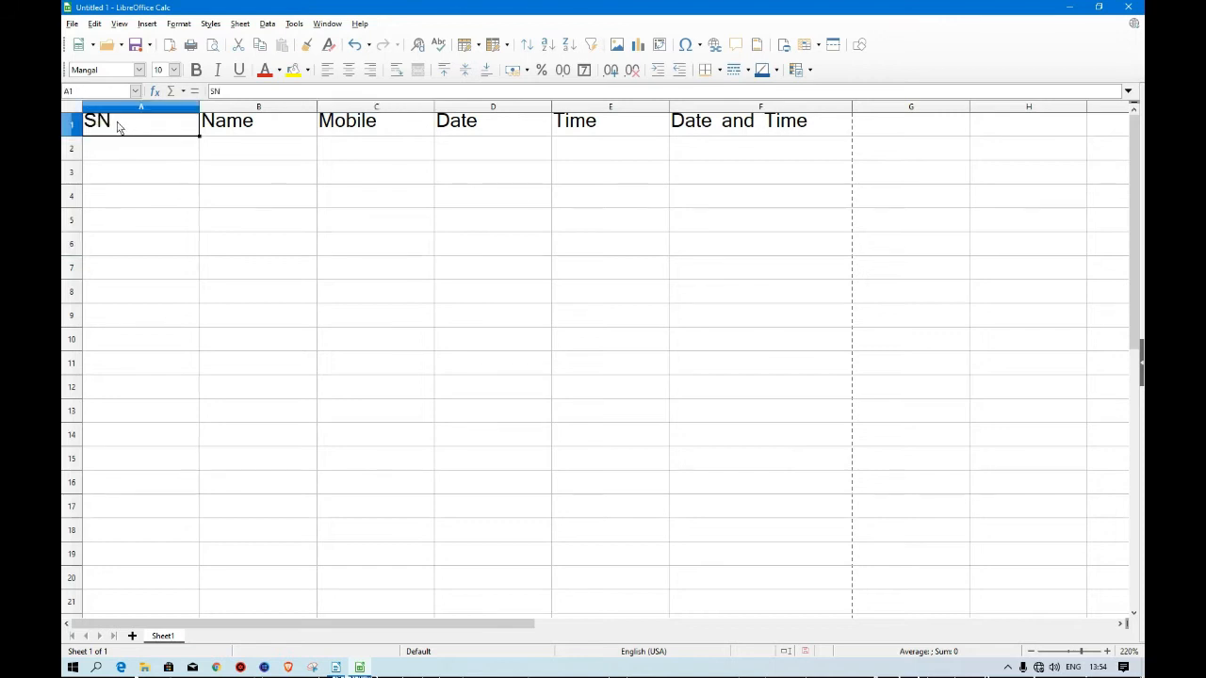
left_click(231, 130)
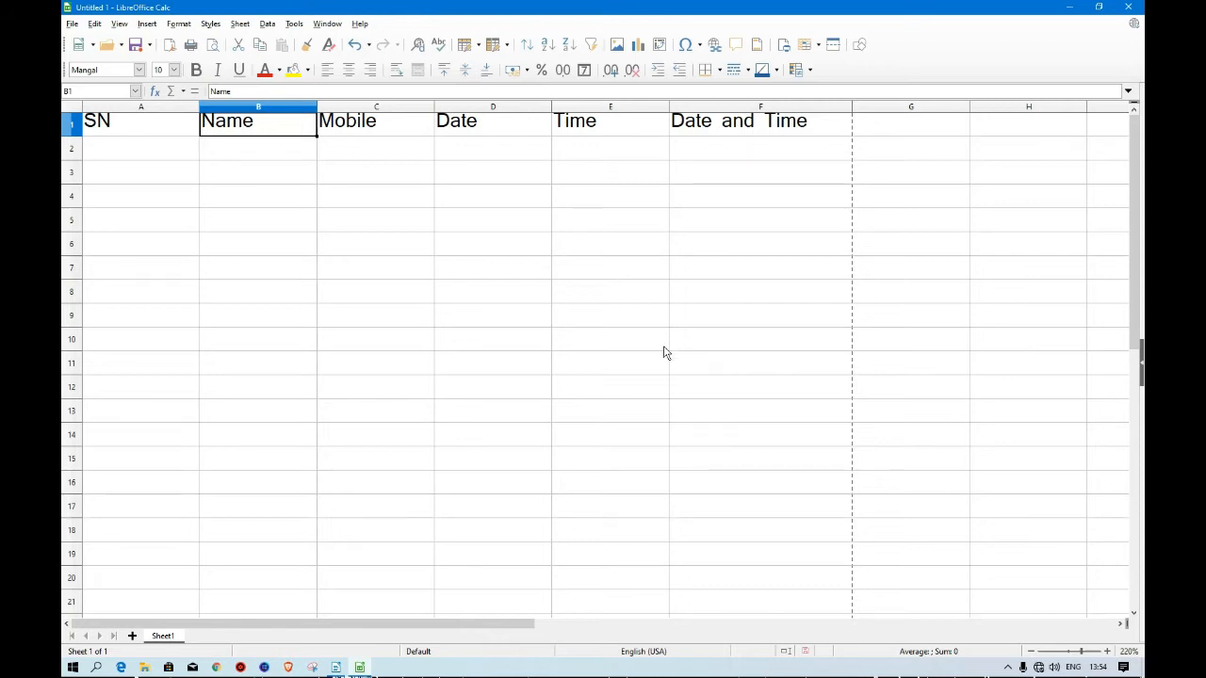
left_click(723, 370)
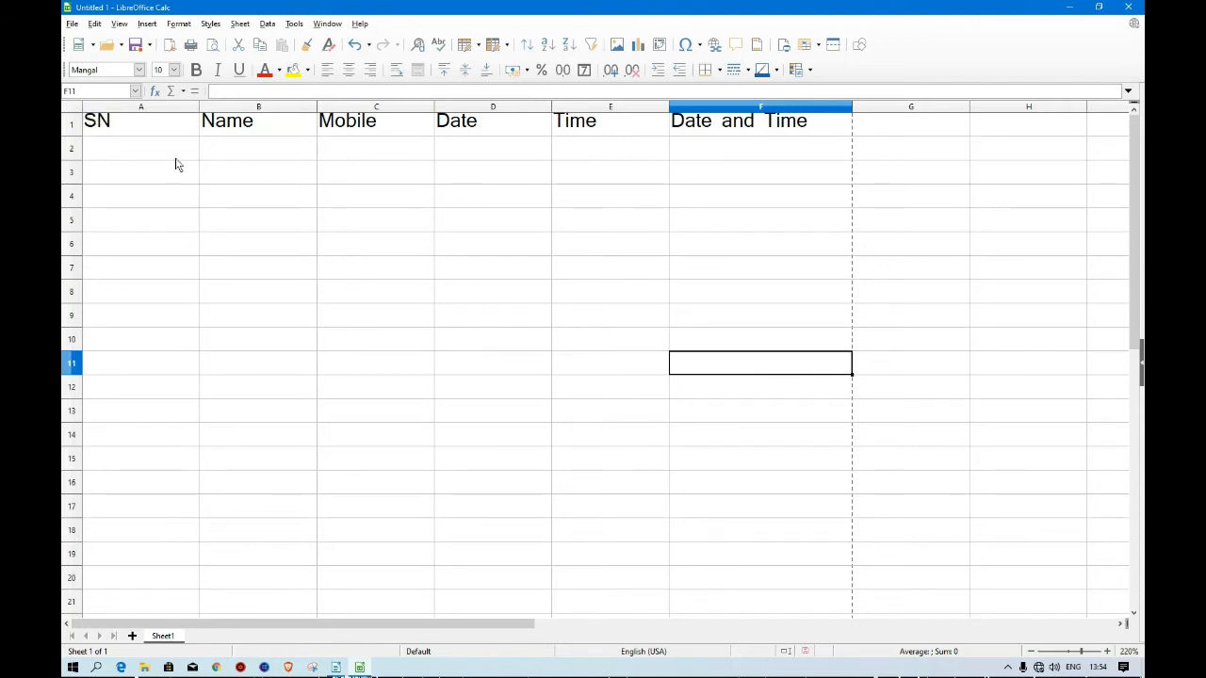
Toggle to the lecture notes and back to Calc, then select the whole of row 1 and cell A5.
left_click(343, 671)
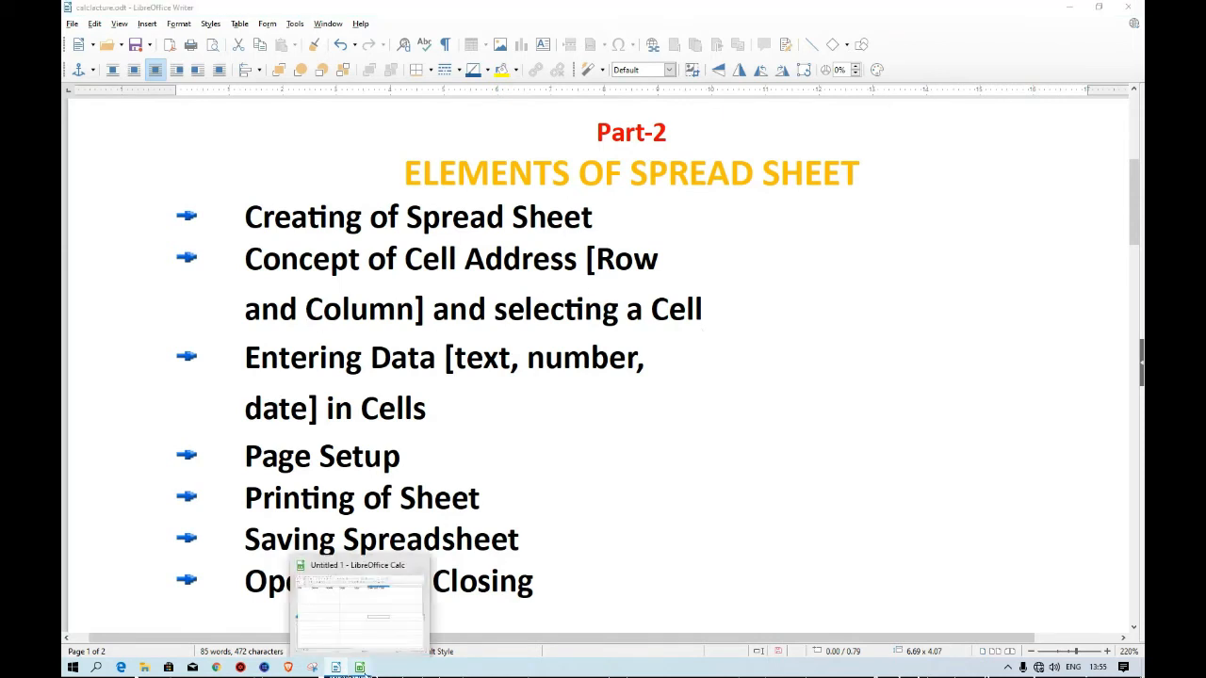
left_click(360, 667)
left_click(70, 125)
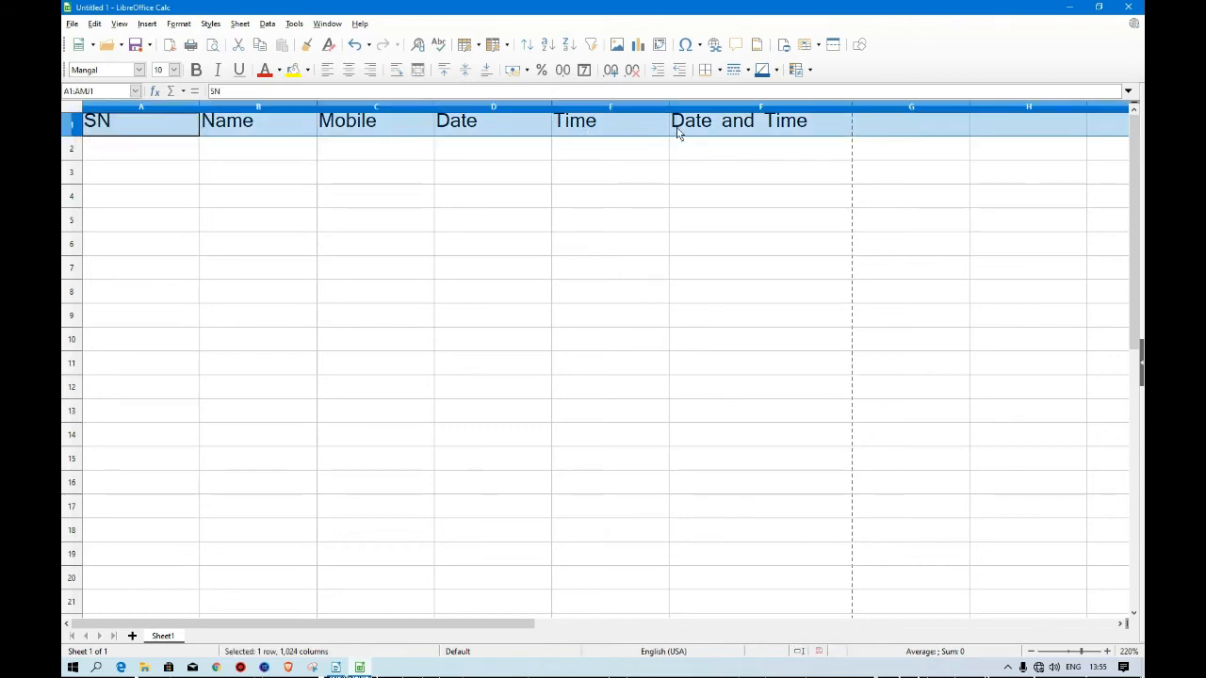
left_click(155, 221)
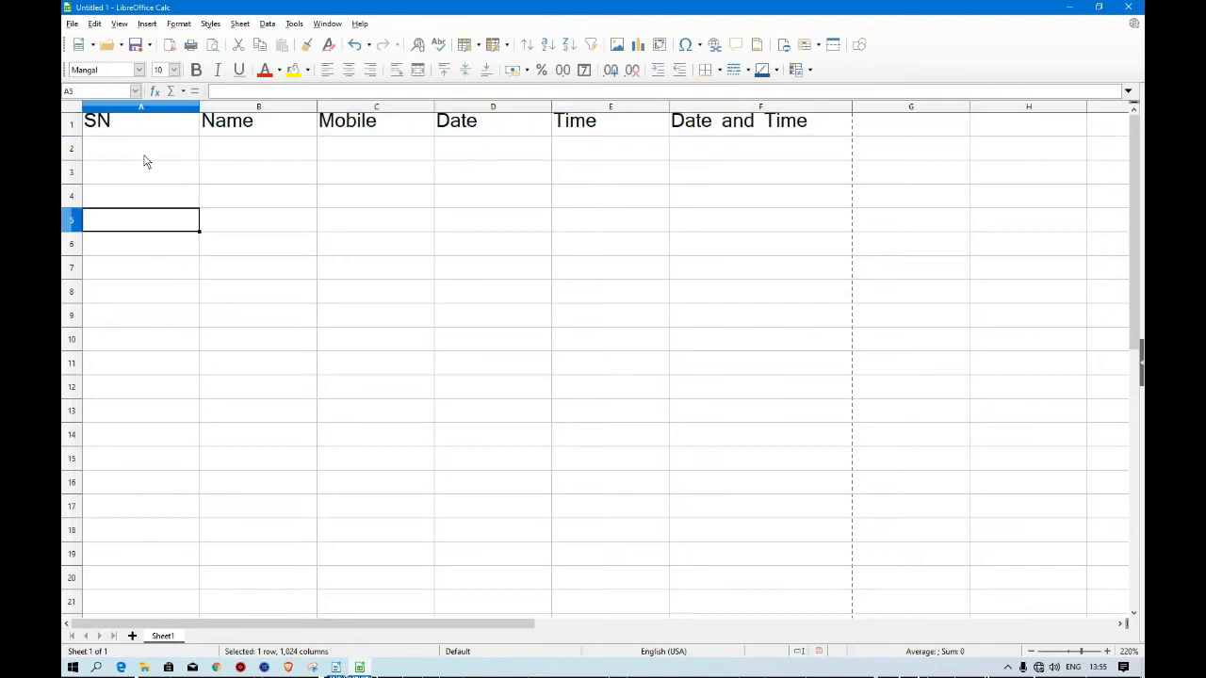
left_click(139, 108)
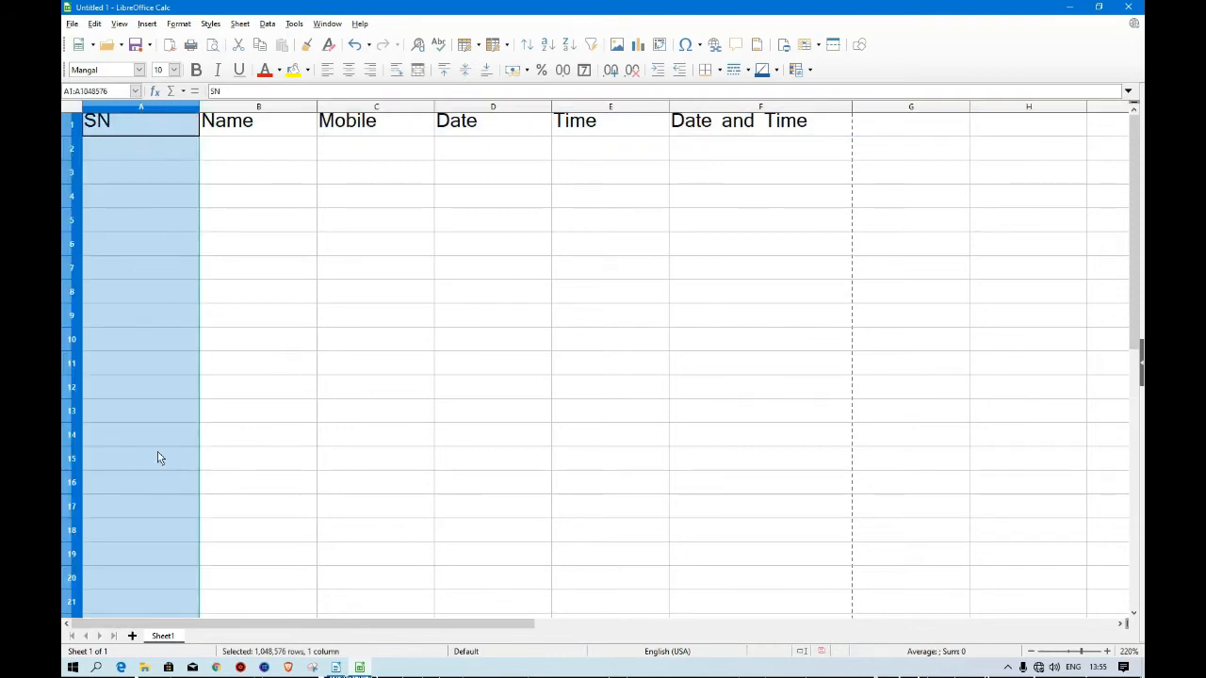
Toggle to the lecture notes and back to Calc, then select cells A1, B1 and A1 again.
left_click(336, 667)
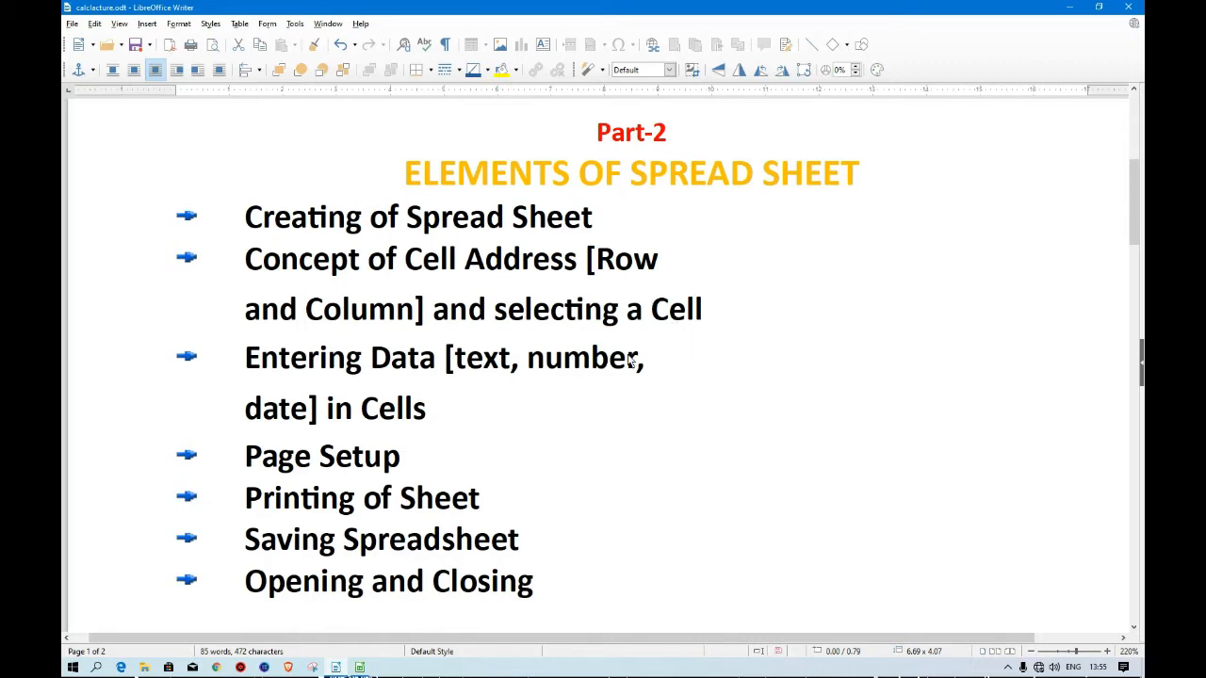
left_click(336, 667)
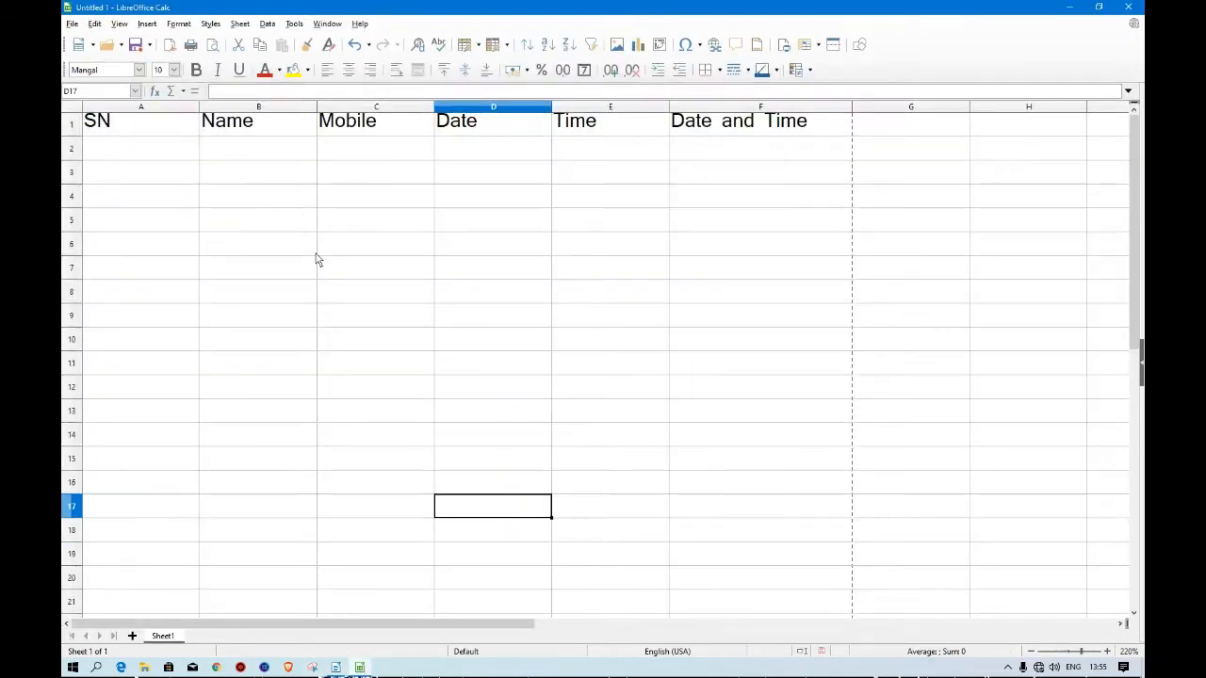
left_click(122, 134)
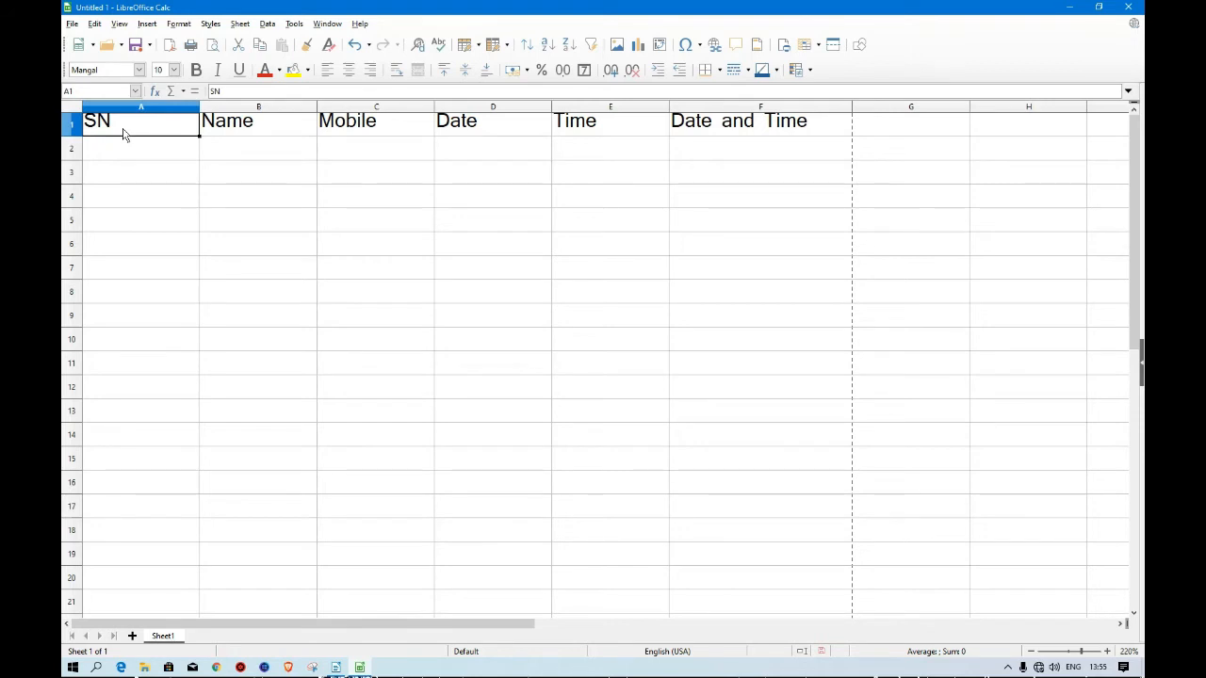
left_click(283, 121)
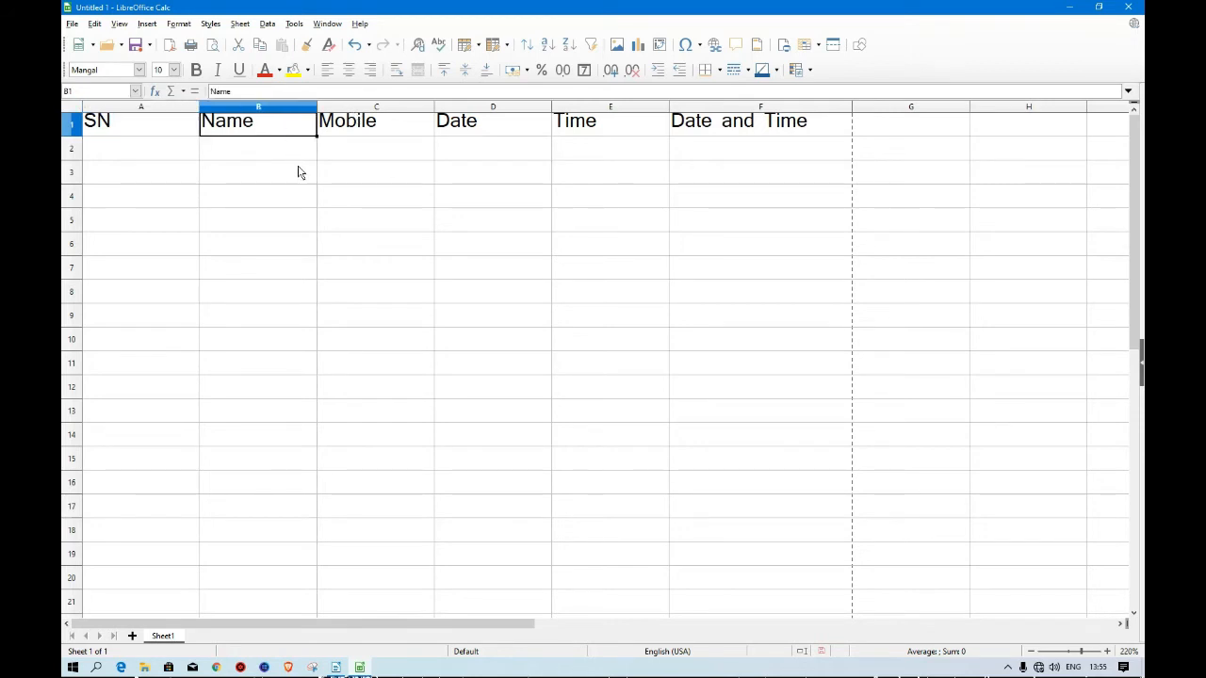
left_click(168, 134)
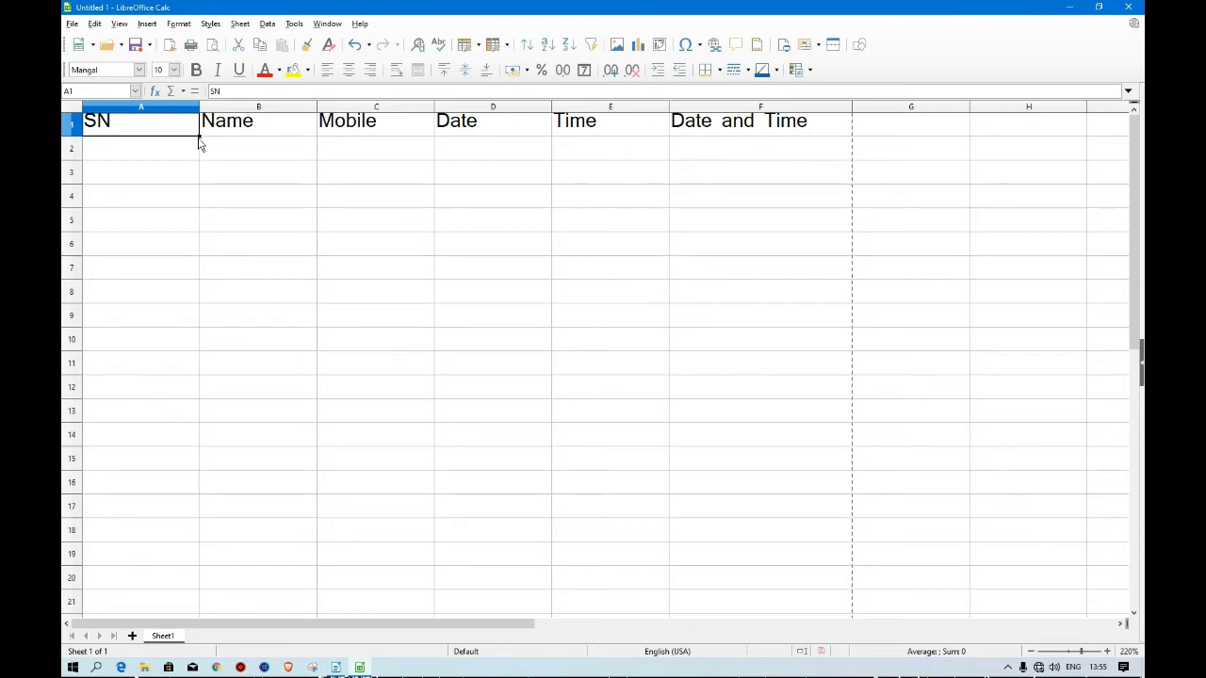
Extend the selection from A1 to the range A1:F8 with the keyboard, then deselect it by selecting C13.
key("shift+Down")
key("shift+Down")
key("shift+Down")
key("shift+Down")
key("shift+Right")
key("shift+Right")
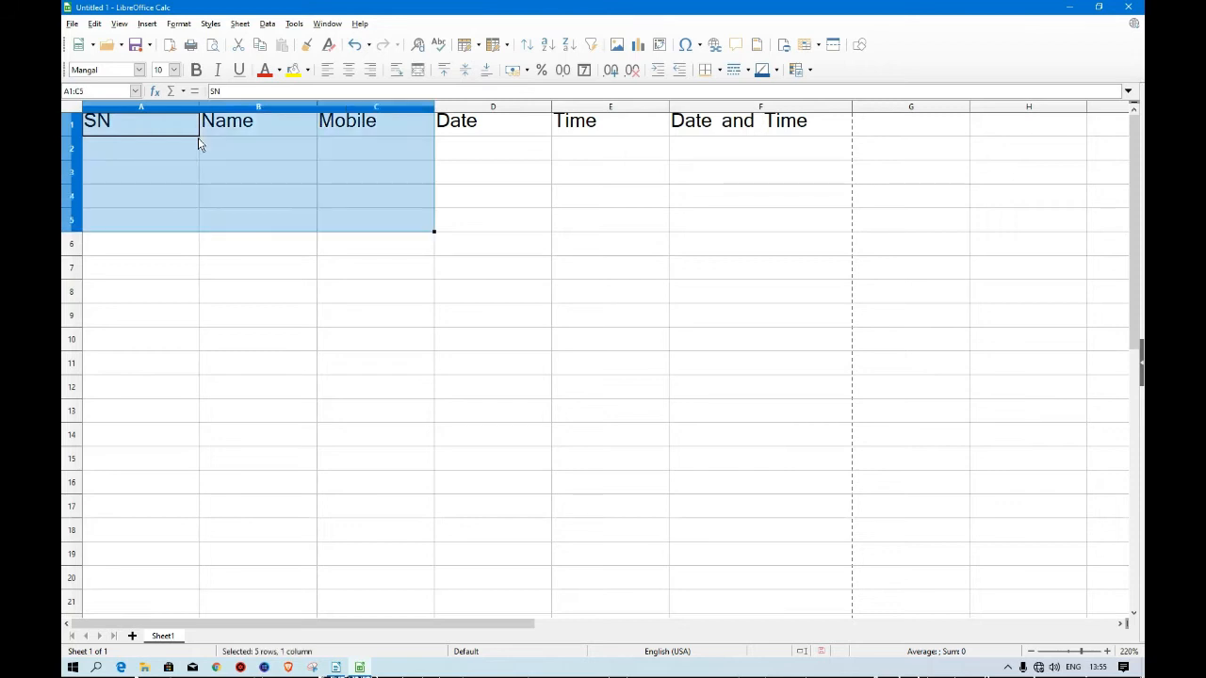
key("shift+Down")
key("shift+Down")
key("shift+Down")
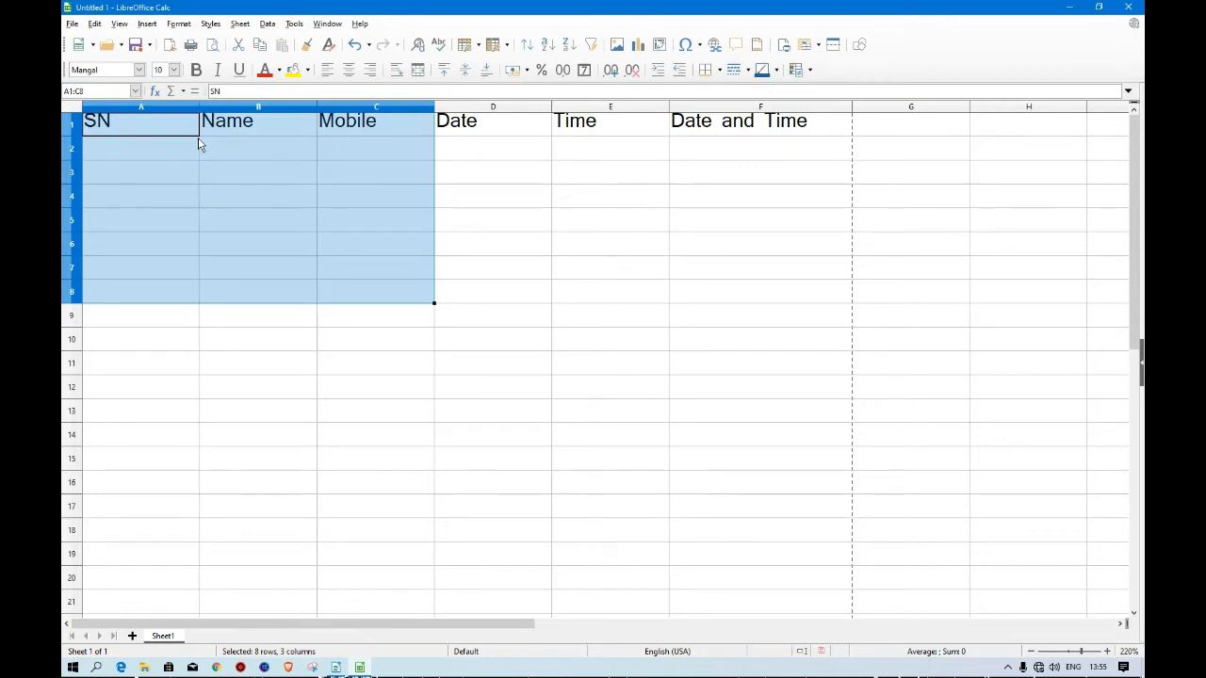
key("shift+Right")
key("shift+Right")
key("shift+Right")
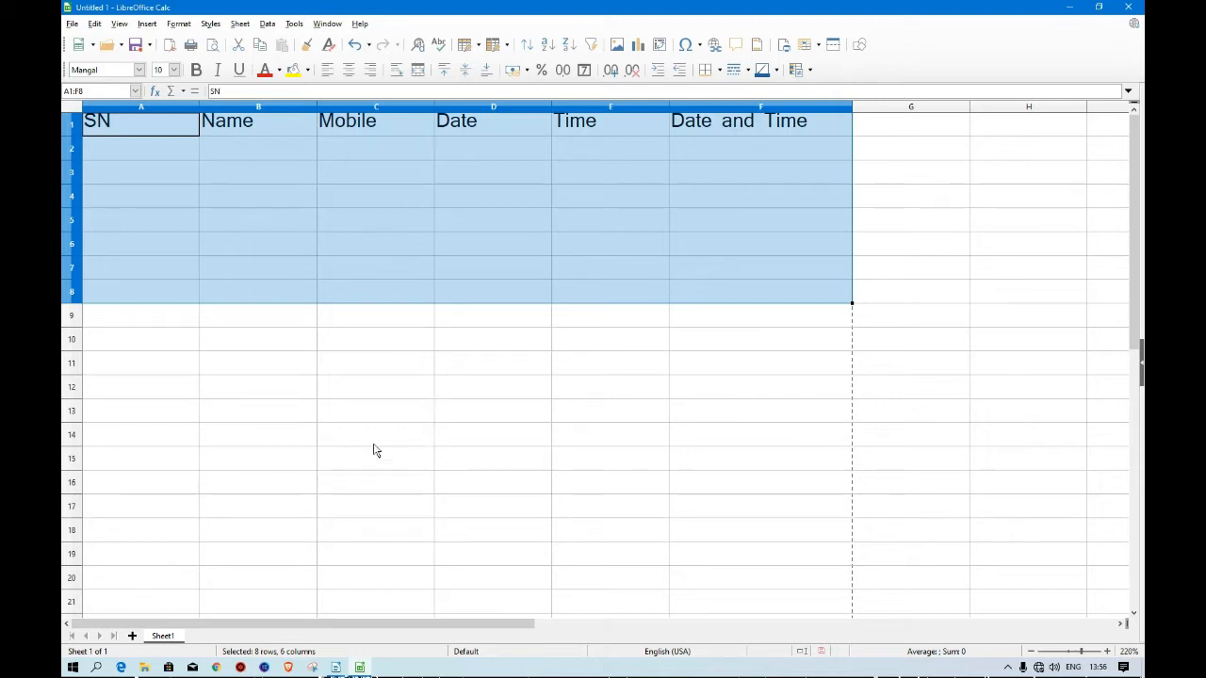
left_click(331, 412)
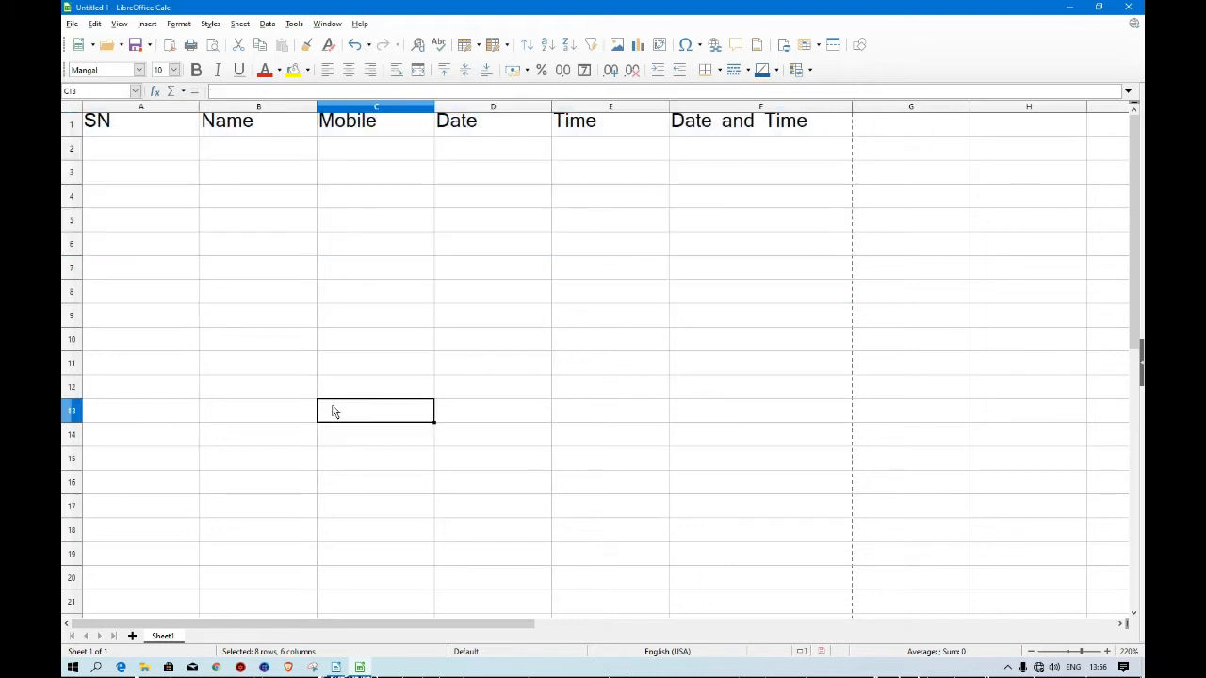
Return to Calc from the lecture notes and clear all contents of the header row from A1 to K1.
left_click(335, 667)
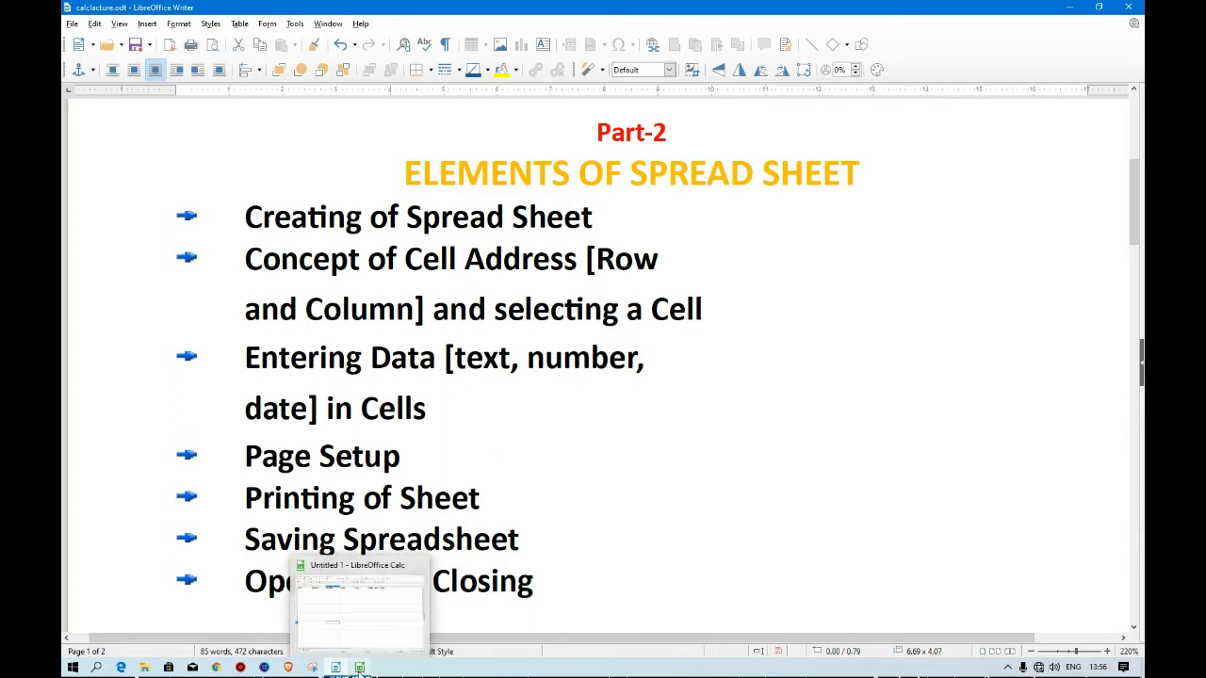
left_click(361, 669)
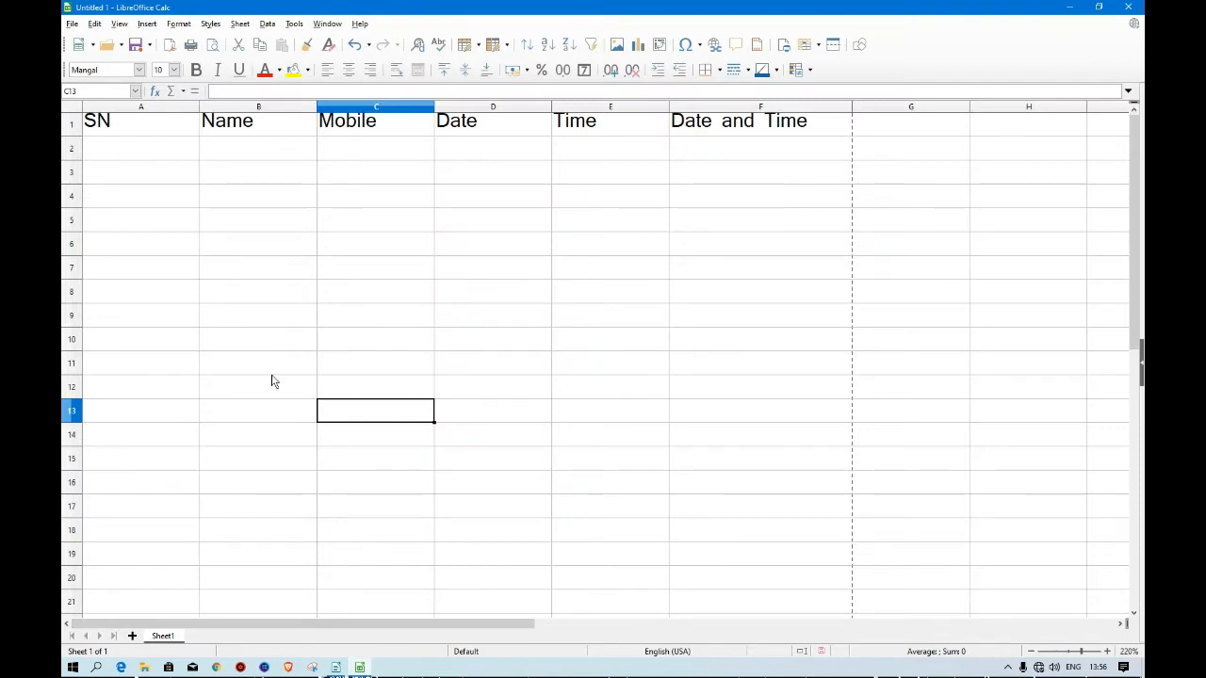
left_click(130, 132)
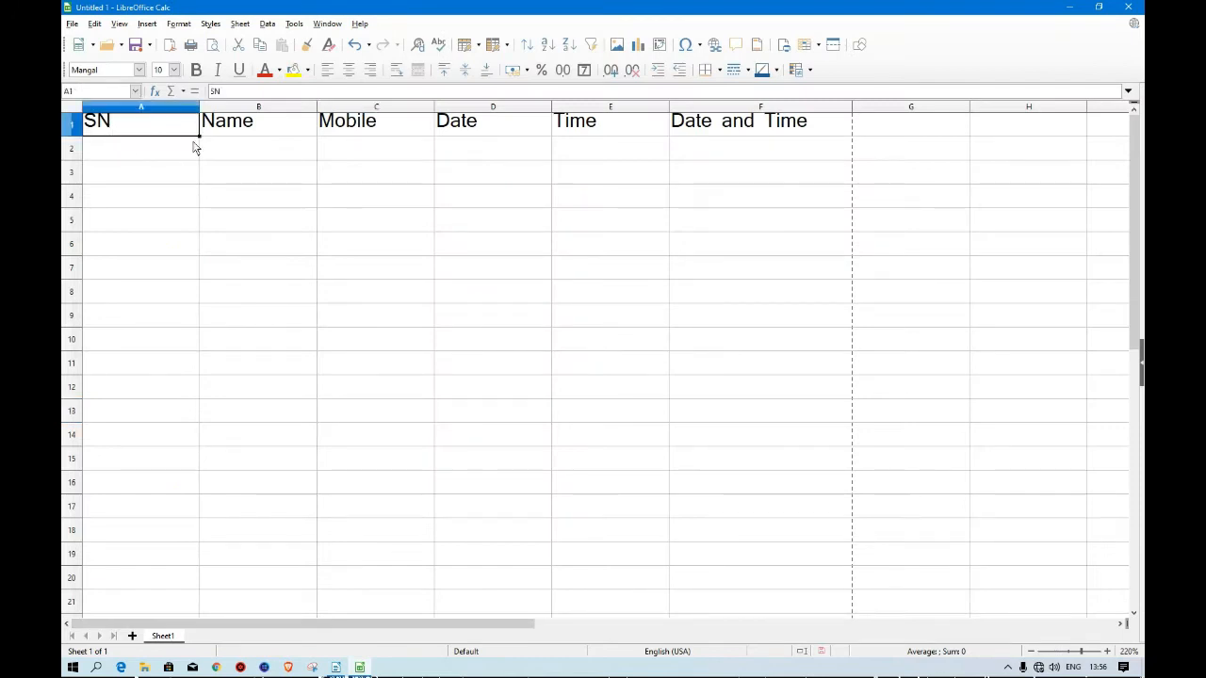
key("shift+Right")
key("shift+Right")
key("shift+Right")
key("shift+Right")
key("shift+Right")
key("shift+Right")
key("shift+Right")
key("shift+Right")
key("shift+Right")
key("shift+Right")
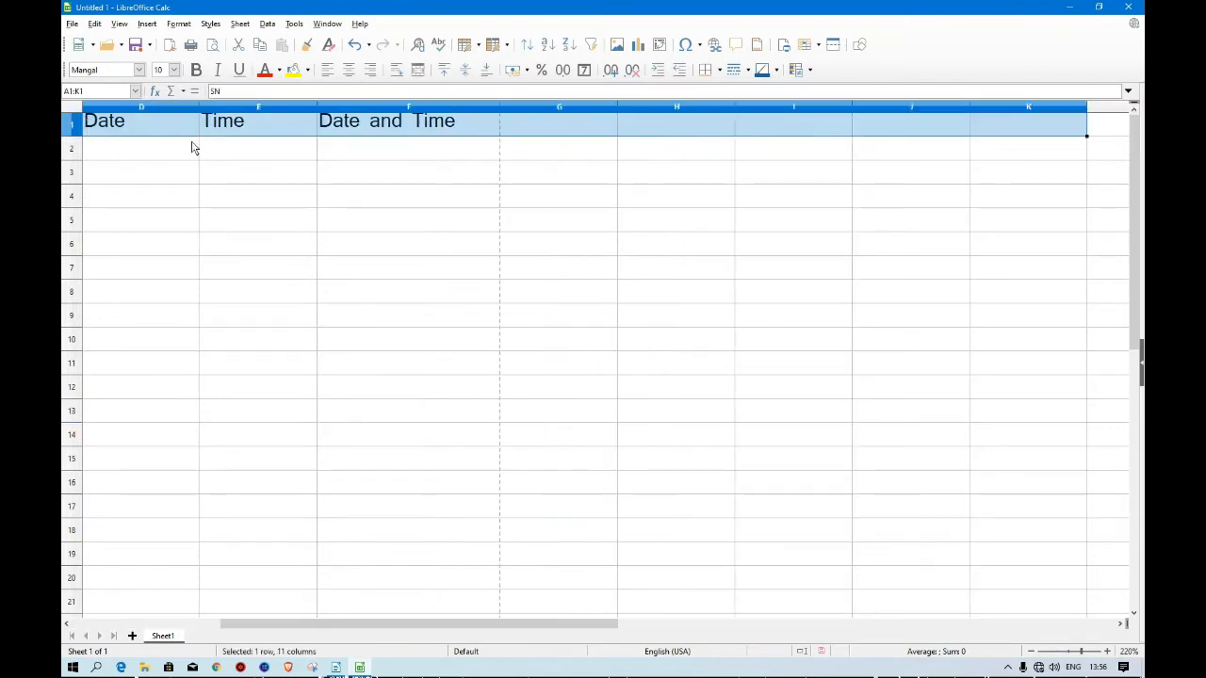
key("Delete")
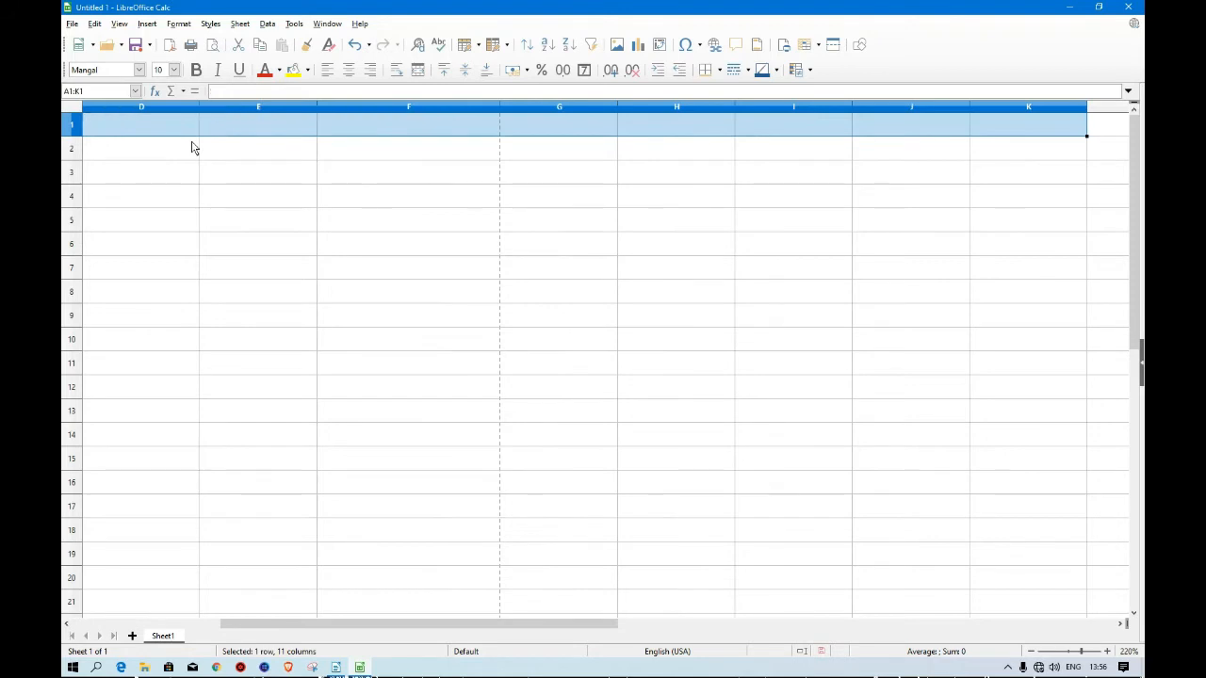
Enter the column headers SN, NAME and MOB in cells A1, B1 and C1.
left_click(203, 372)
left_click_drag(251, 625, 128, 627)
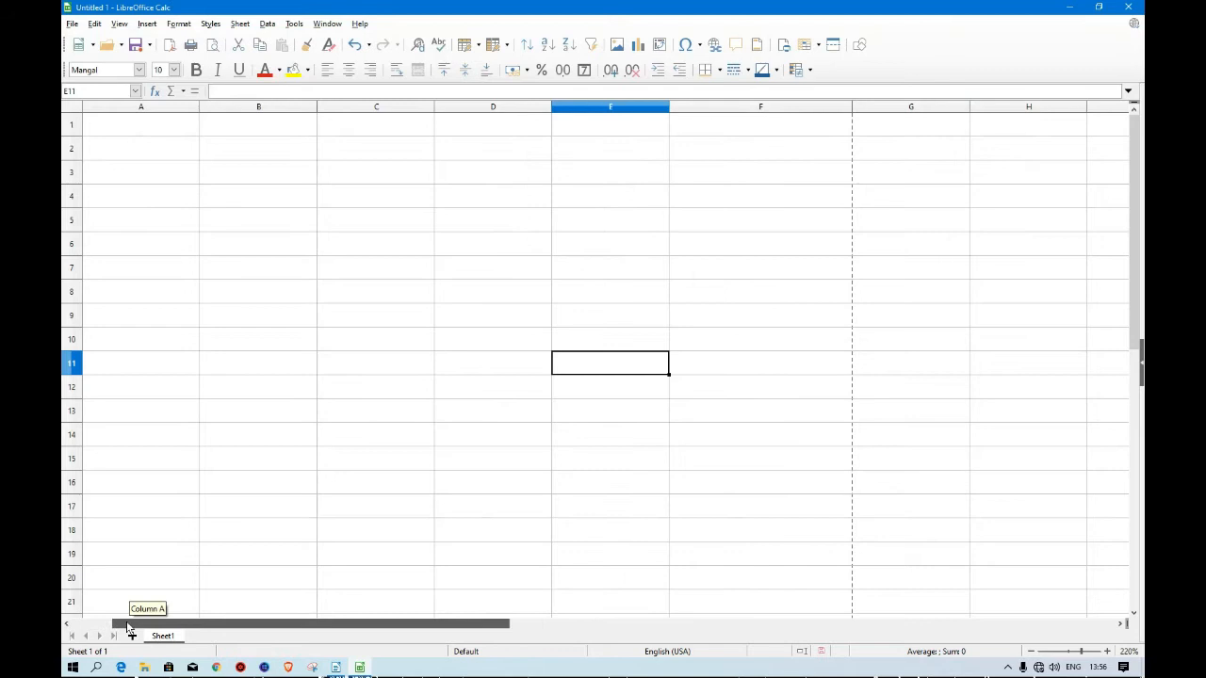
left_click(133, 139)
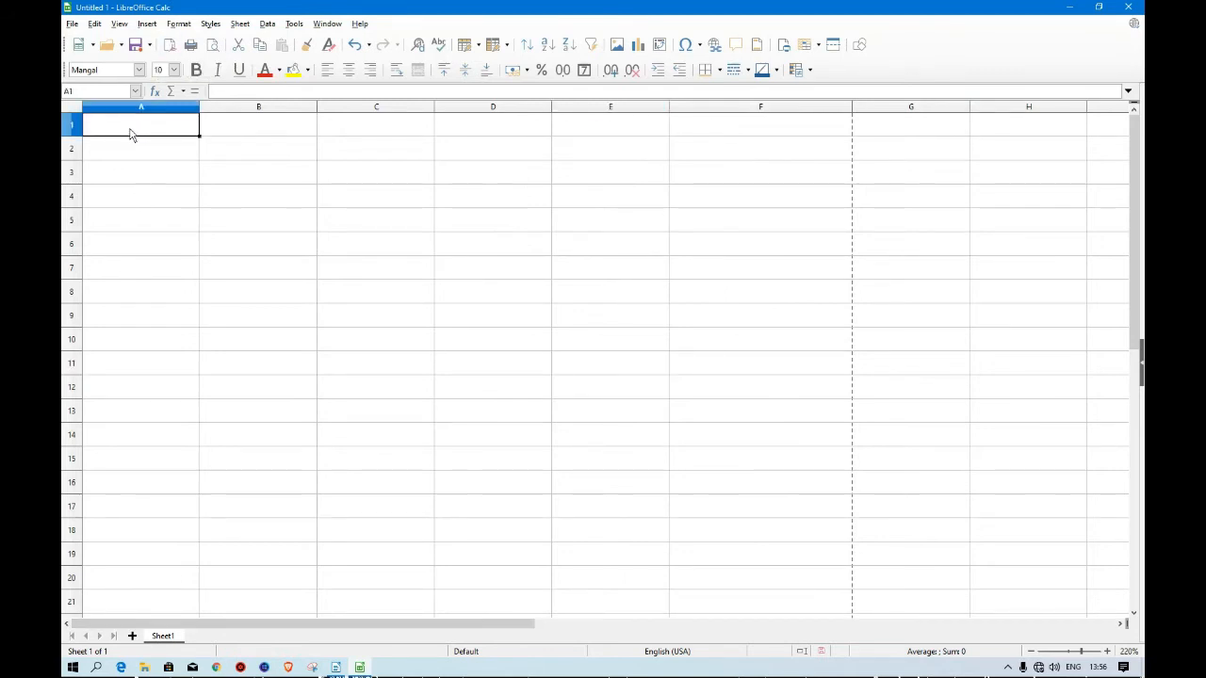
type("SN")
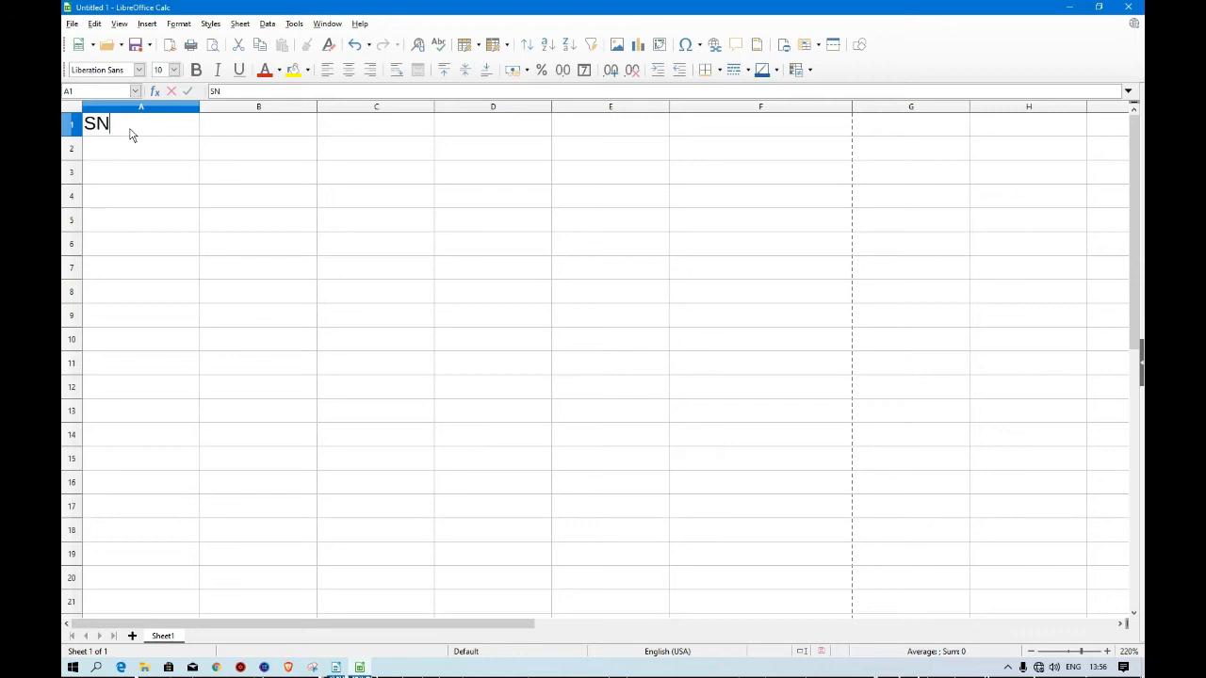
key("Tab")
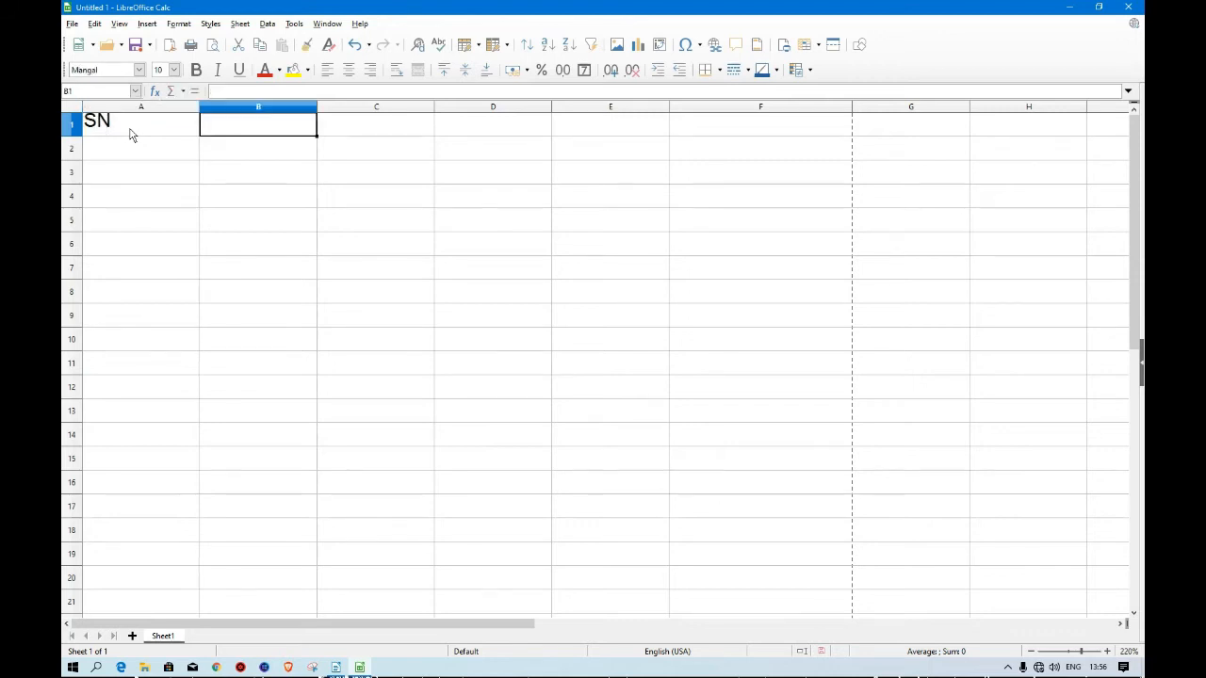
type("NAME")
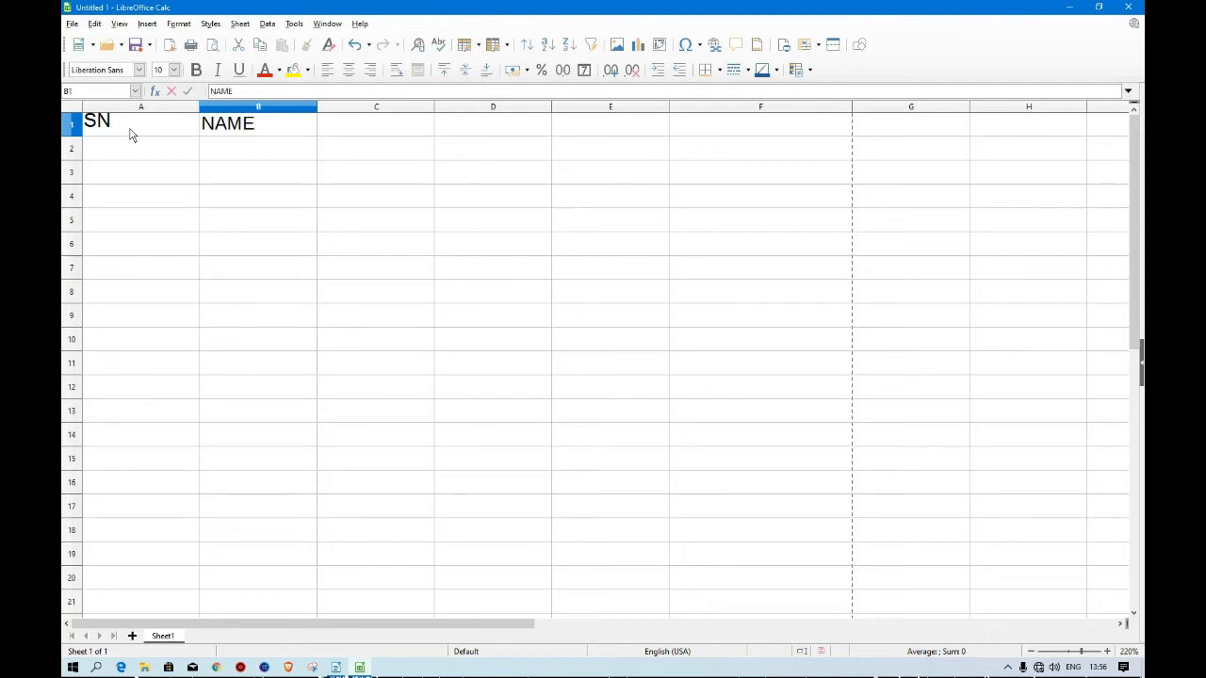
key("Tab")
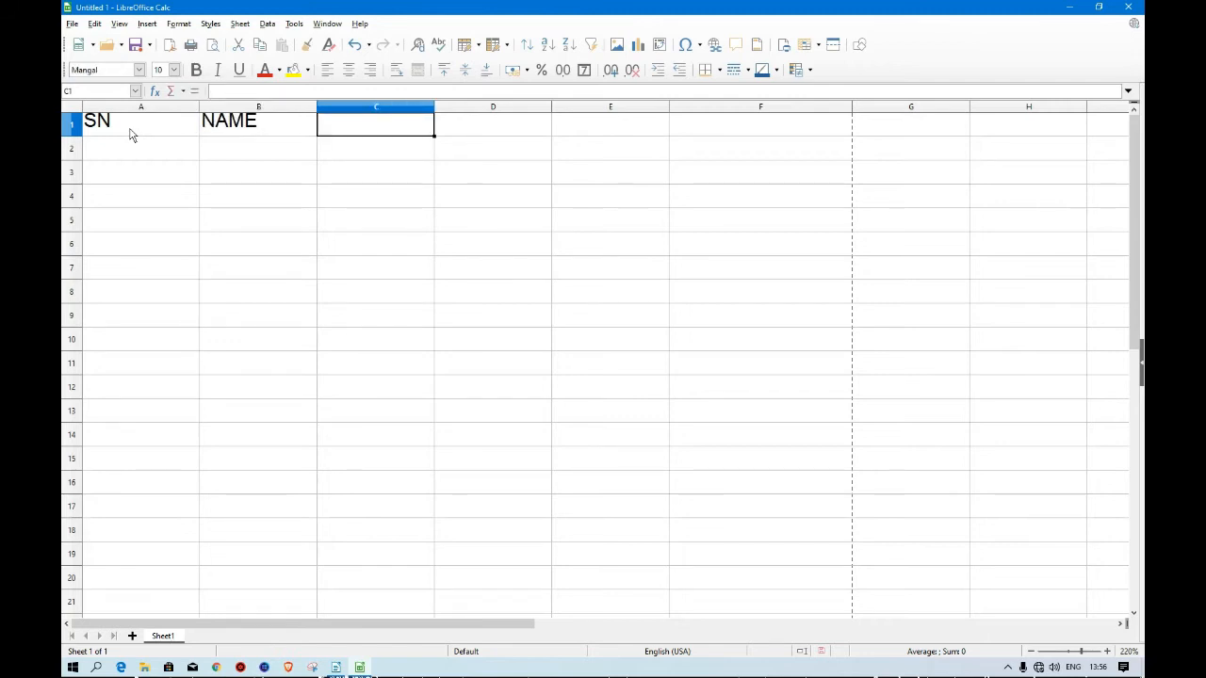
type("MOB")
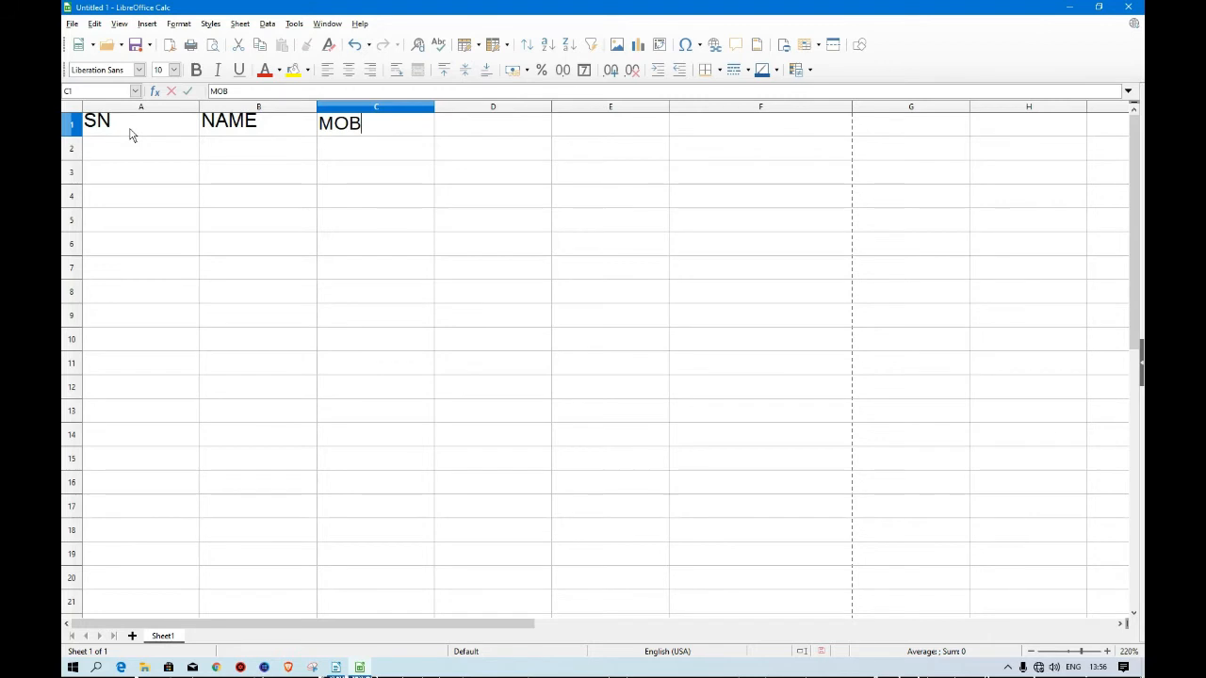
key("Tab")
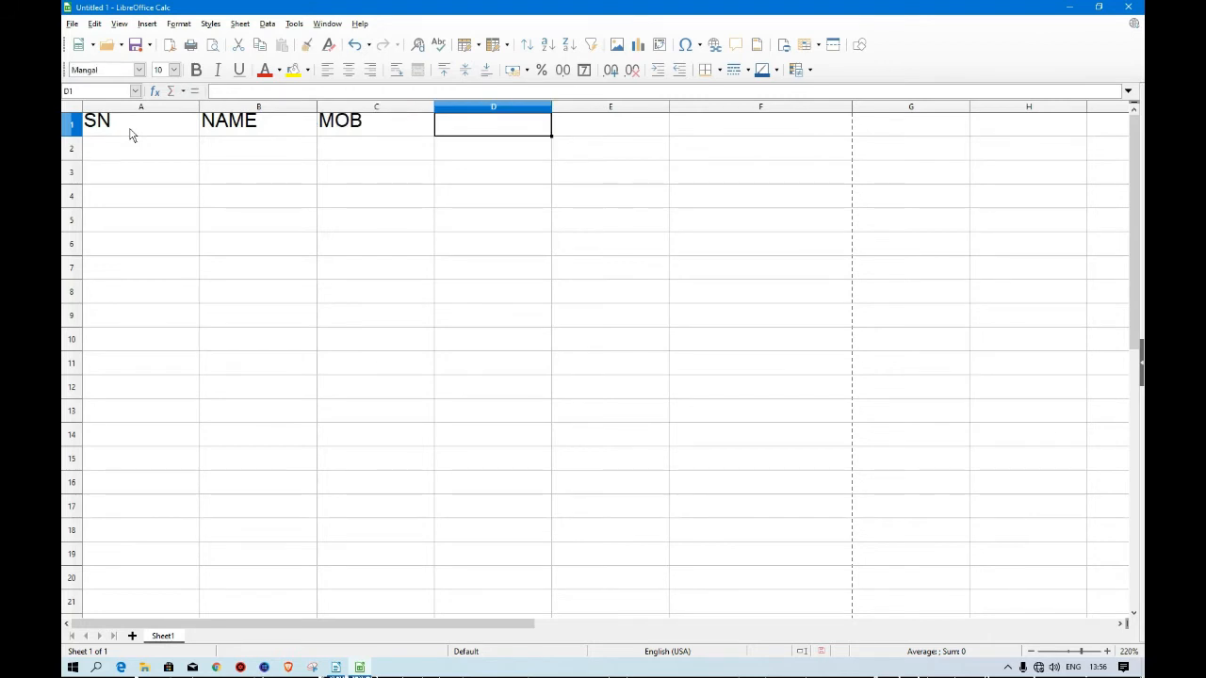
Navigate with the arrow keys to cell A2, across row 2 to F2 and back to A2.
key("Down")
key("Left")
key("Left")
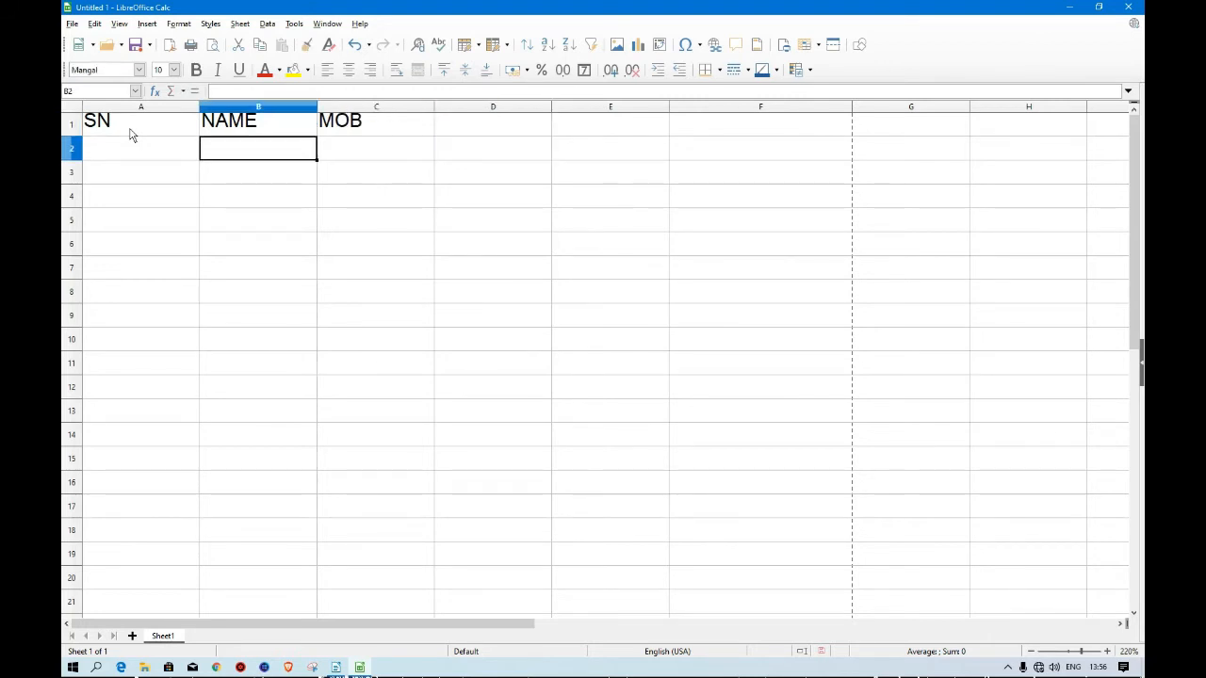
key("Left")
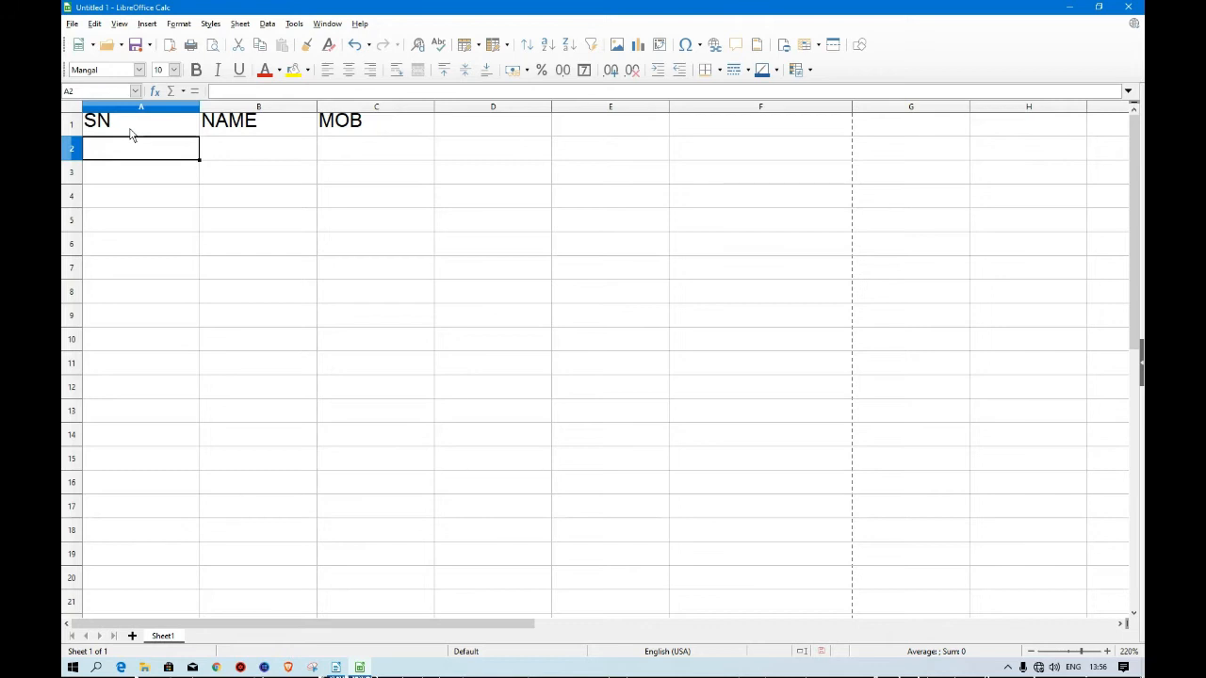
key("Right")
key("Right")
key("Right")
key("Right")
key("Right")
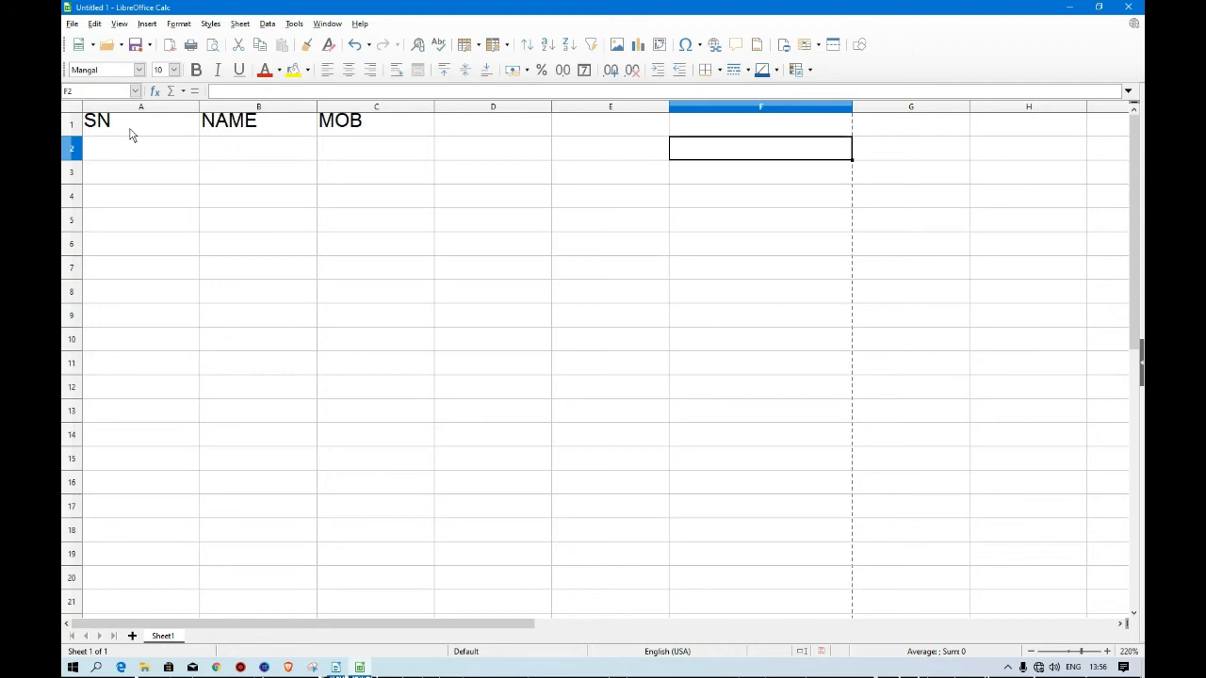
key("Left")
key("Left")
key("Left")
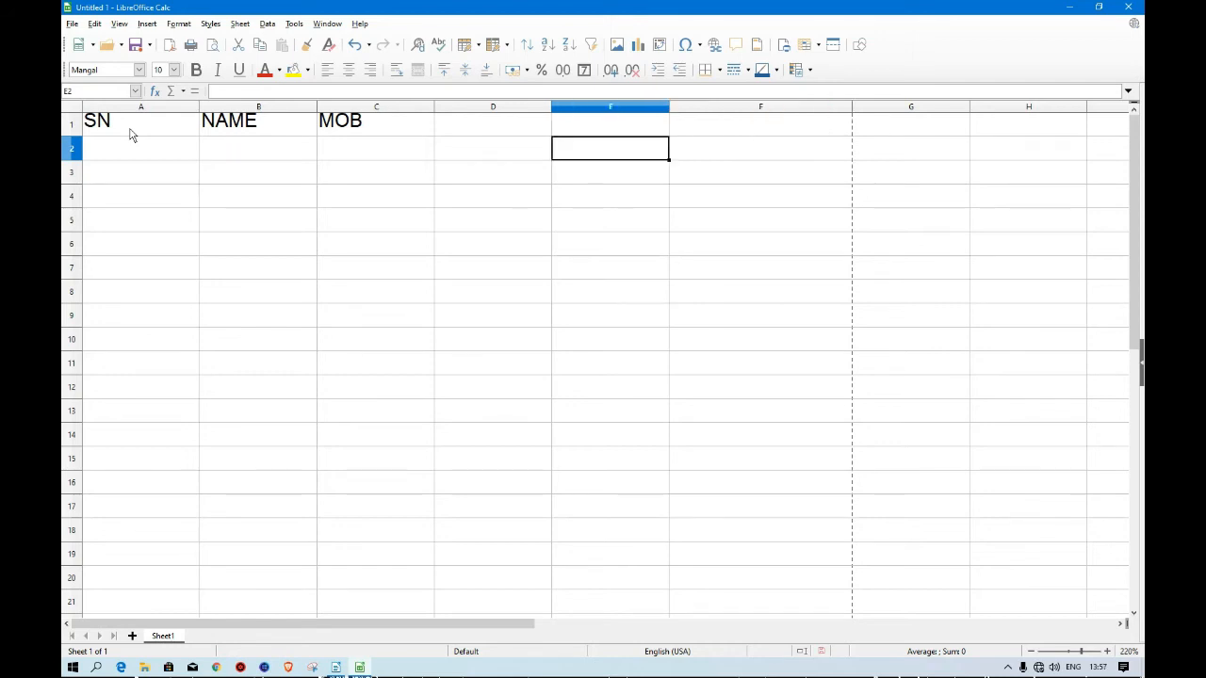
key("Left")
key("Left")
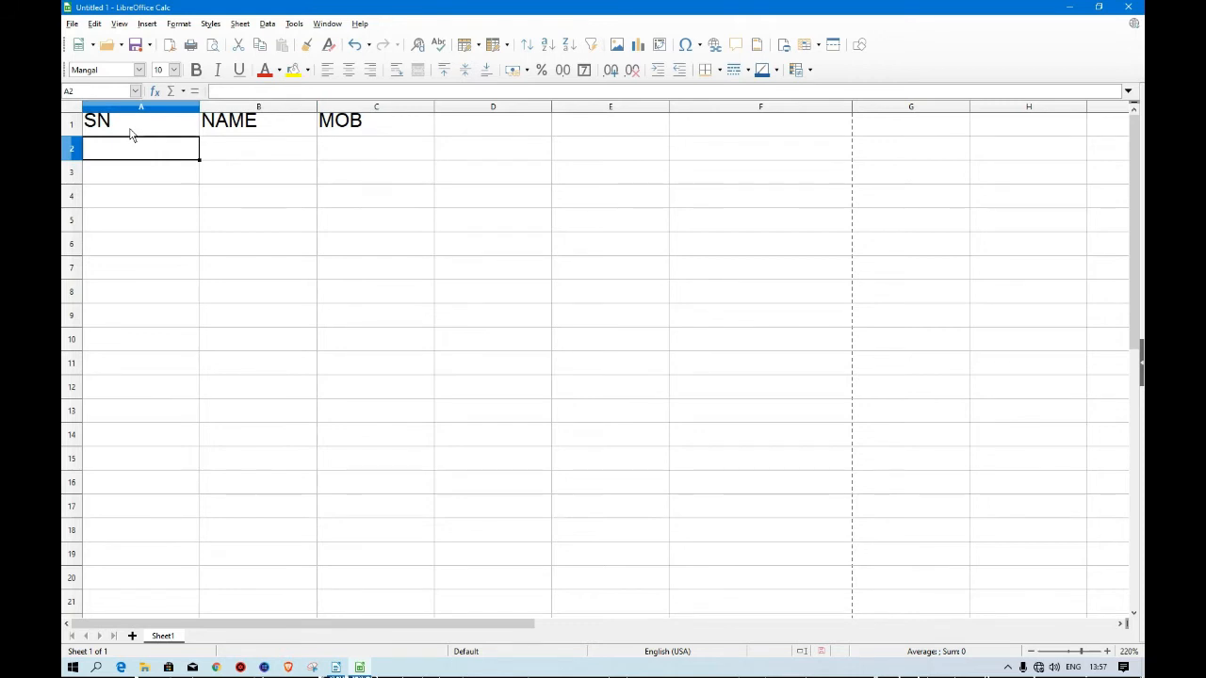
Move the cell cursor with the arrow keys from A2 across to E2, down to E6, and back to A2.
key("Right")
key("Right")
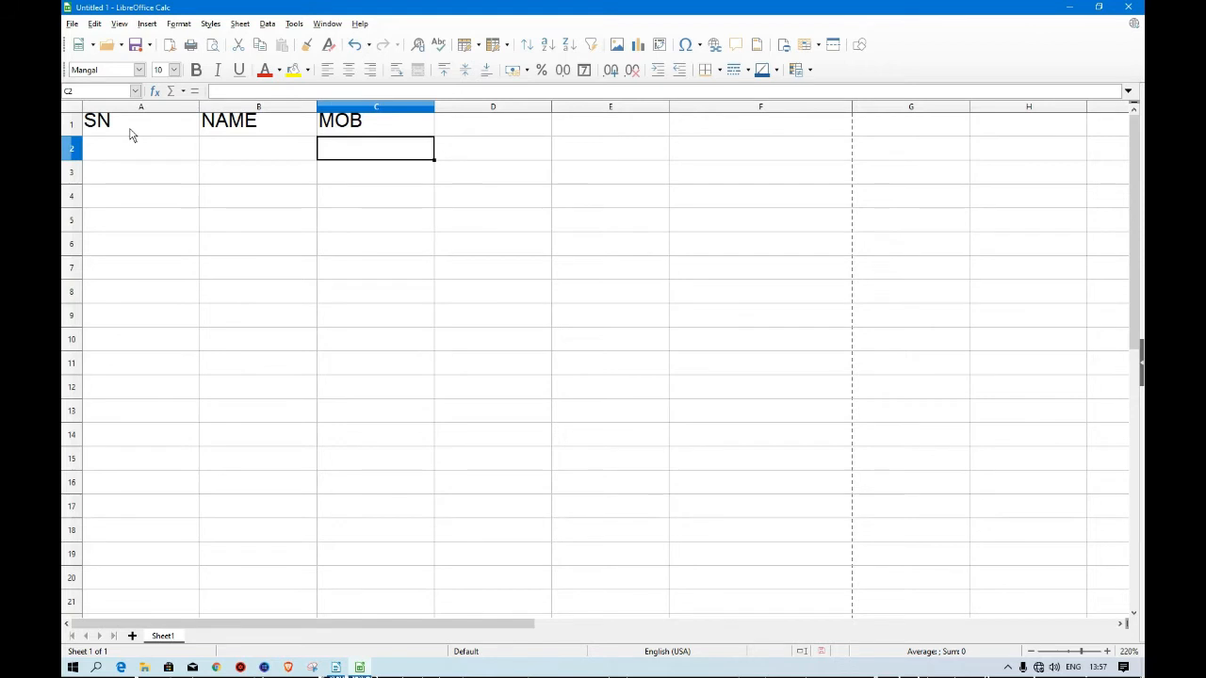
key("Right")
key("Right")
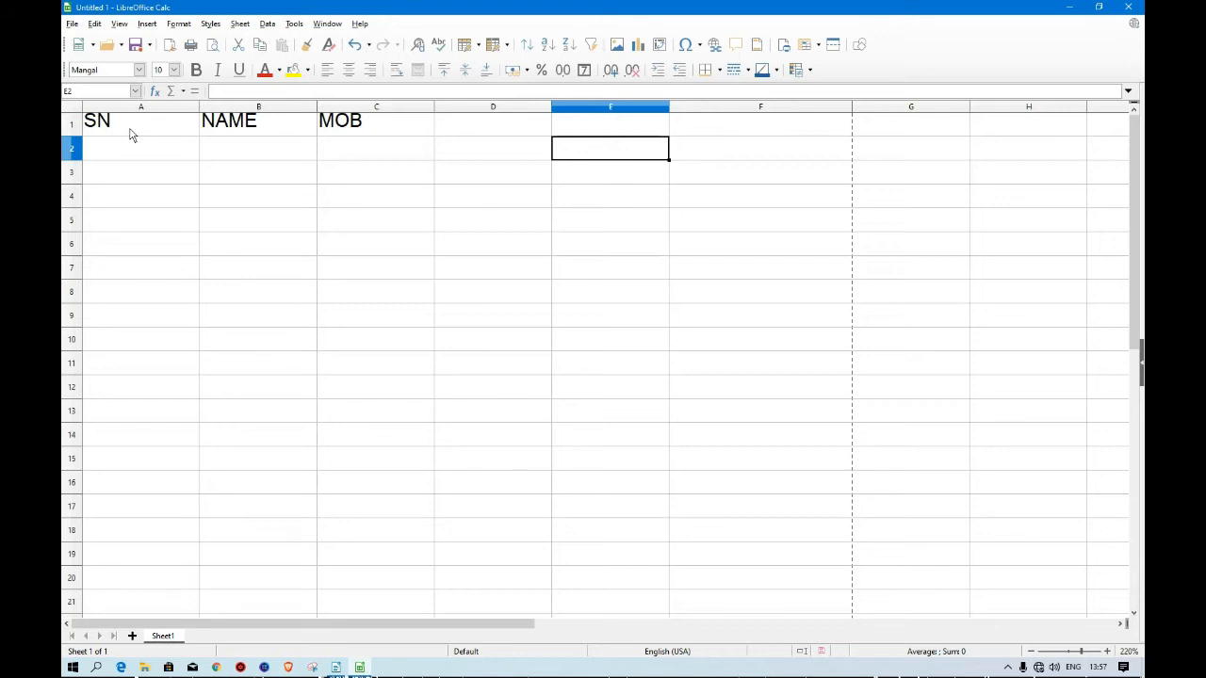
key("Down")
key("Down")
key("Down")
key("Down")
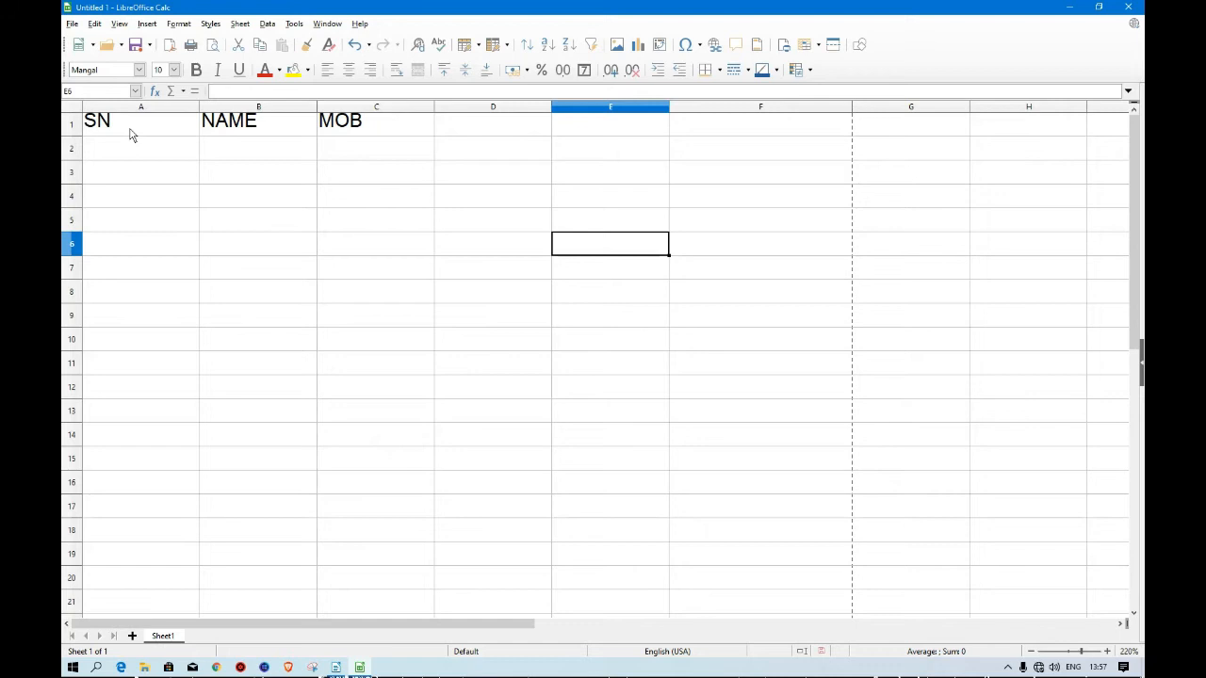
key("Up")
key("Up")
key("Up")
key("Up")
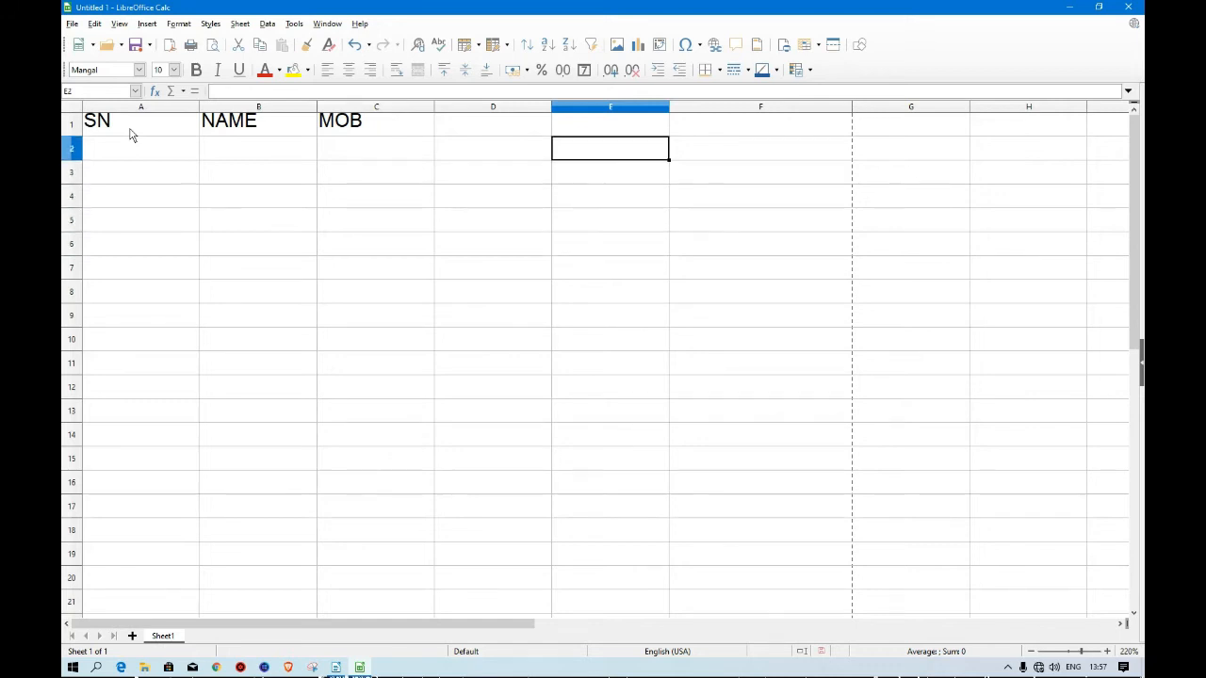
key("Left")
key("Left")
key("Left")
key("Left")
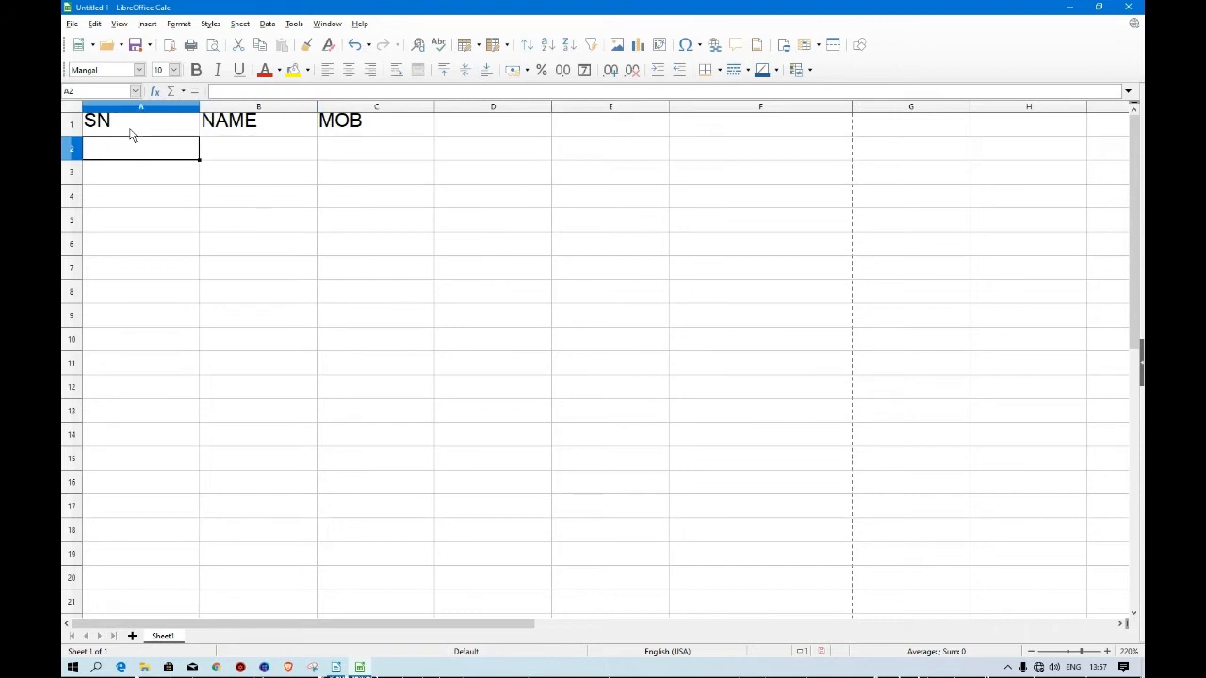
key("Right")
key("Right")
key("Left")
key("Left")
Fill row 2 with serial number 1 in A2, a person's name in B2 and a mobile number in C2.
type("1")
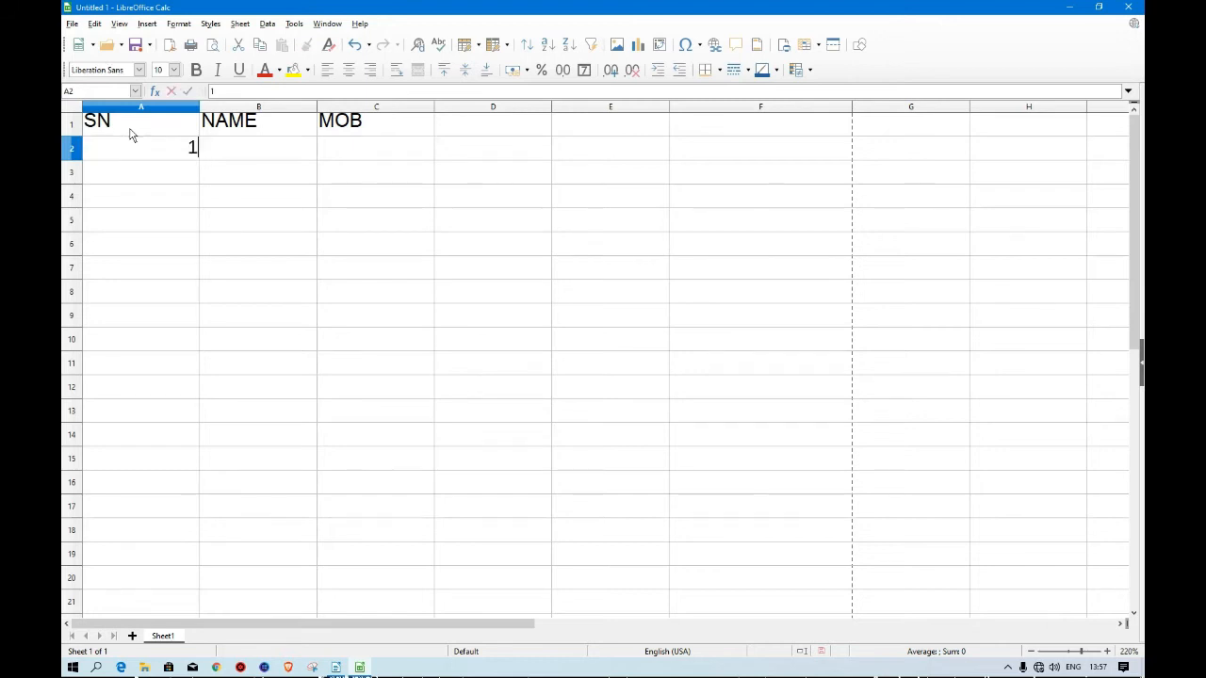
key("Tab")
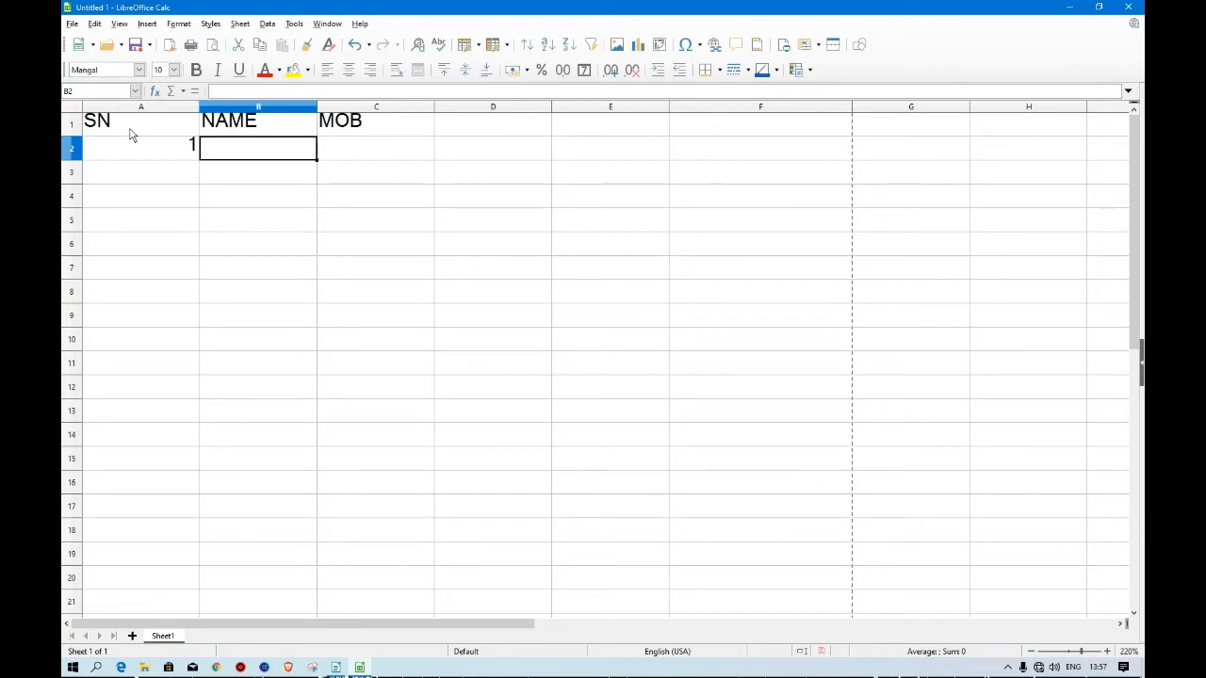
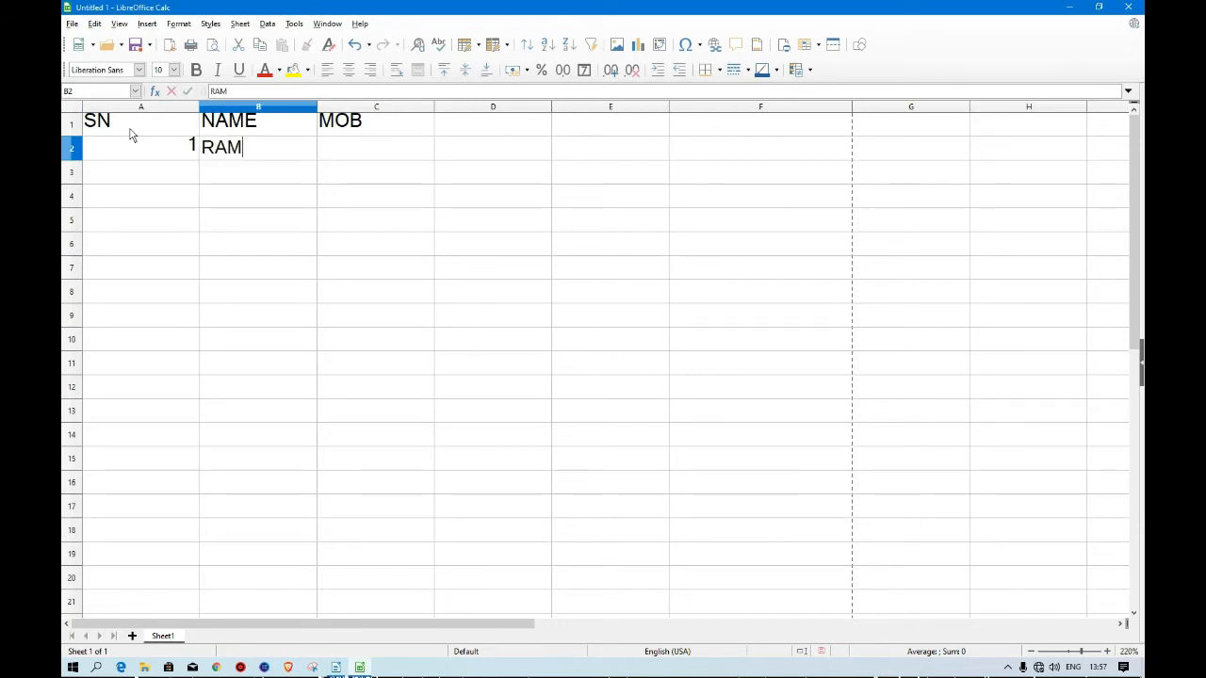
key("Tab")
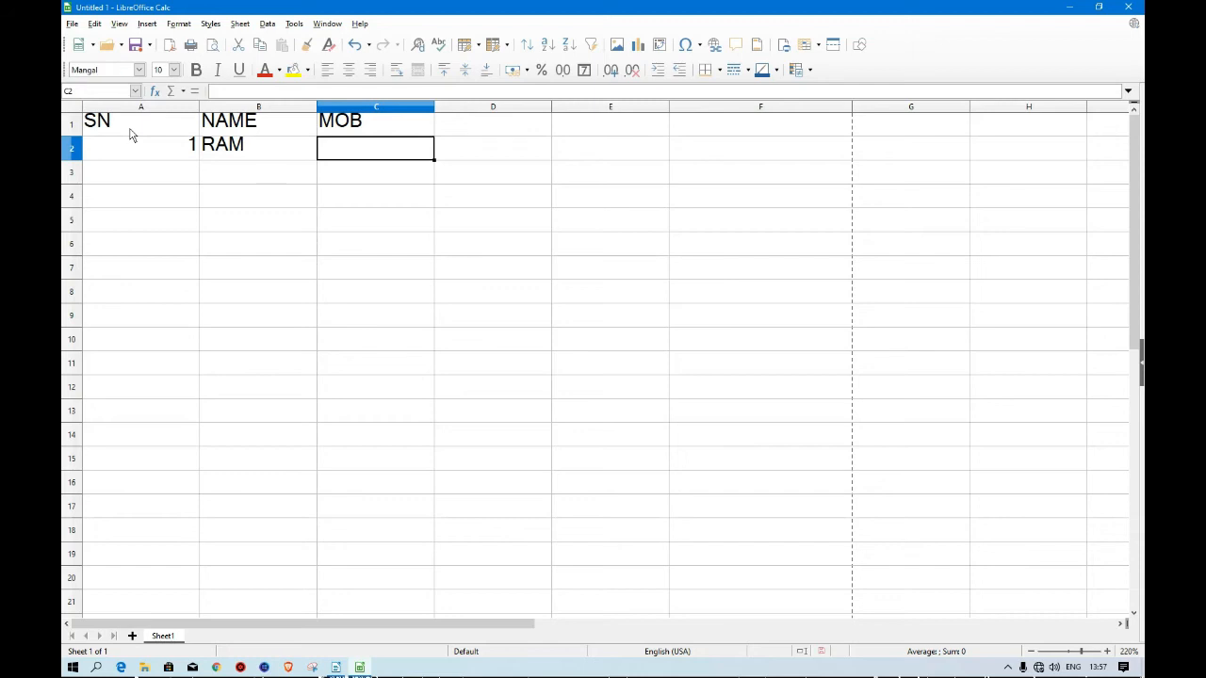
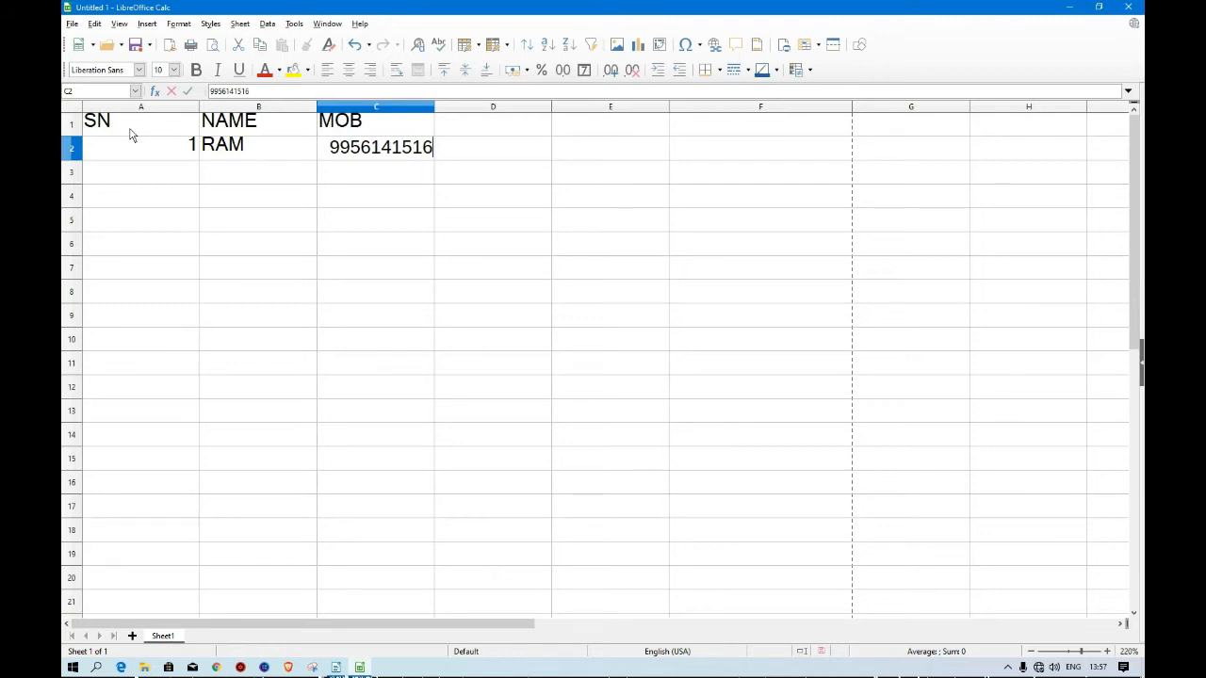
key("Return")
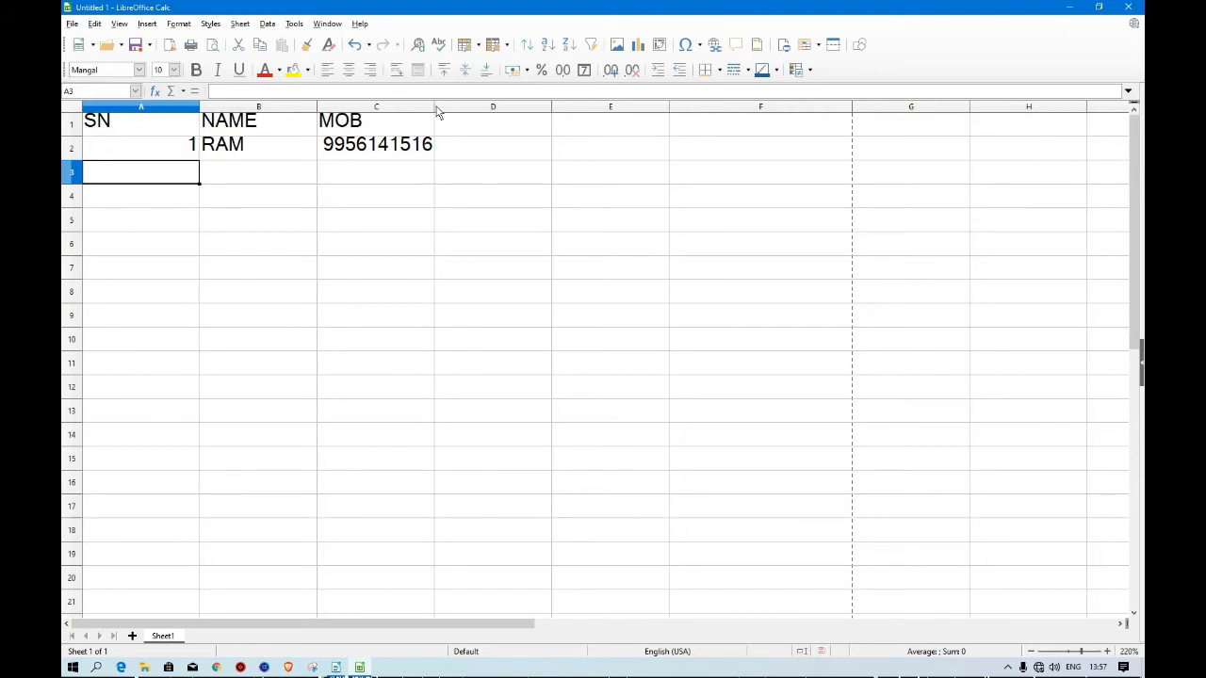
Widen columns C, B and A so their contents fit comfortably.
left_click_drag(436, 111, 721, 140)
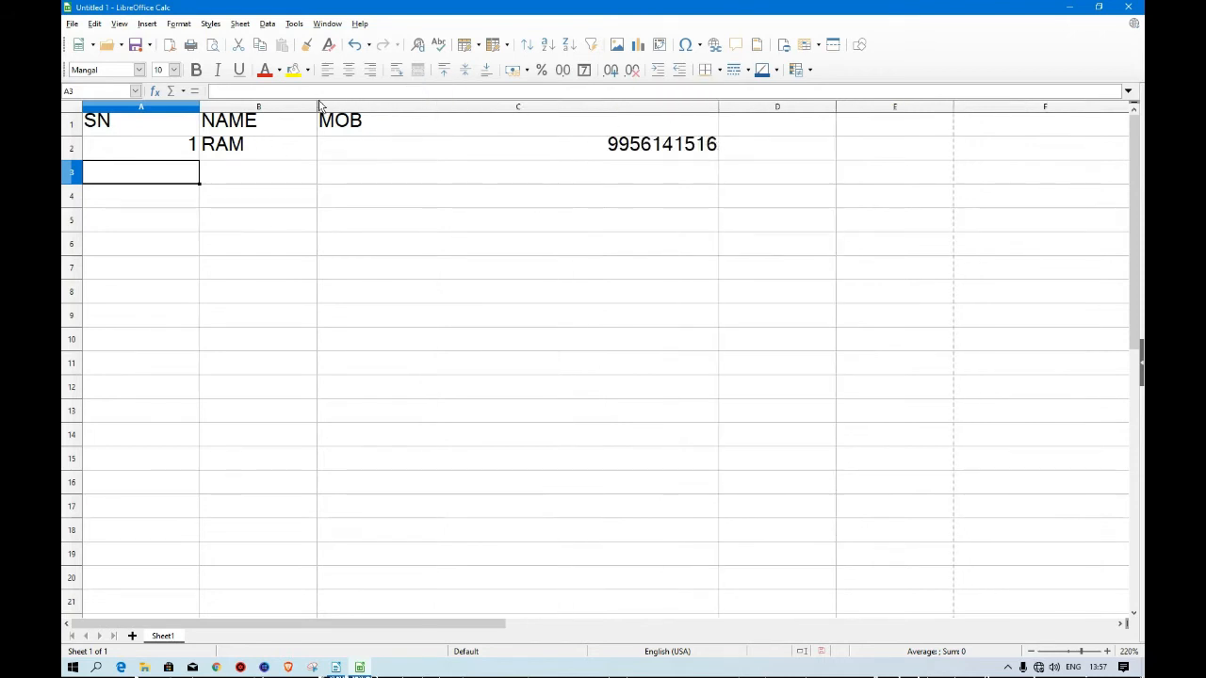
left_click_drag(319, 105, 429, 120)
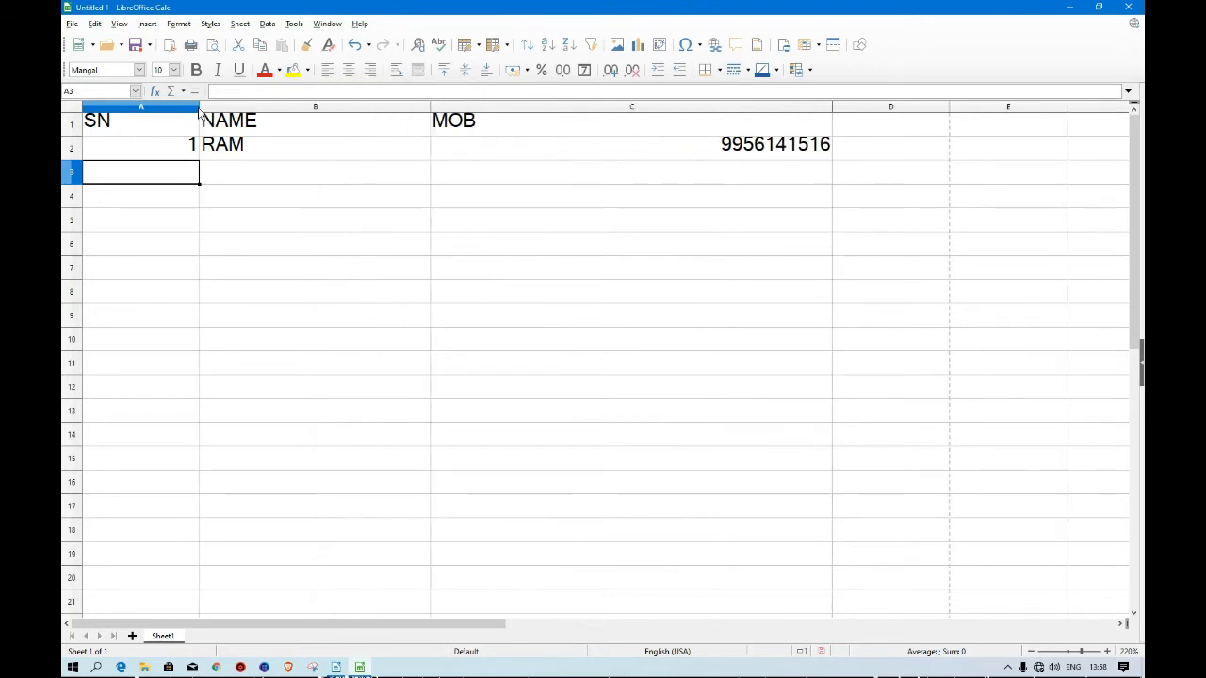
left_click_drag(198, 111, 257, 350)
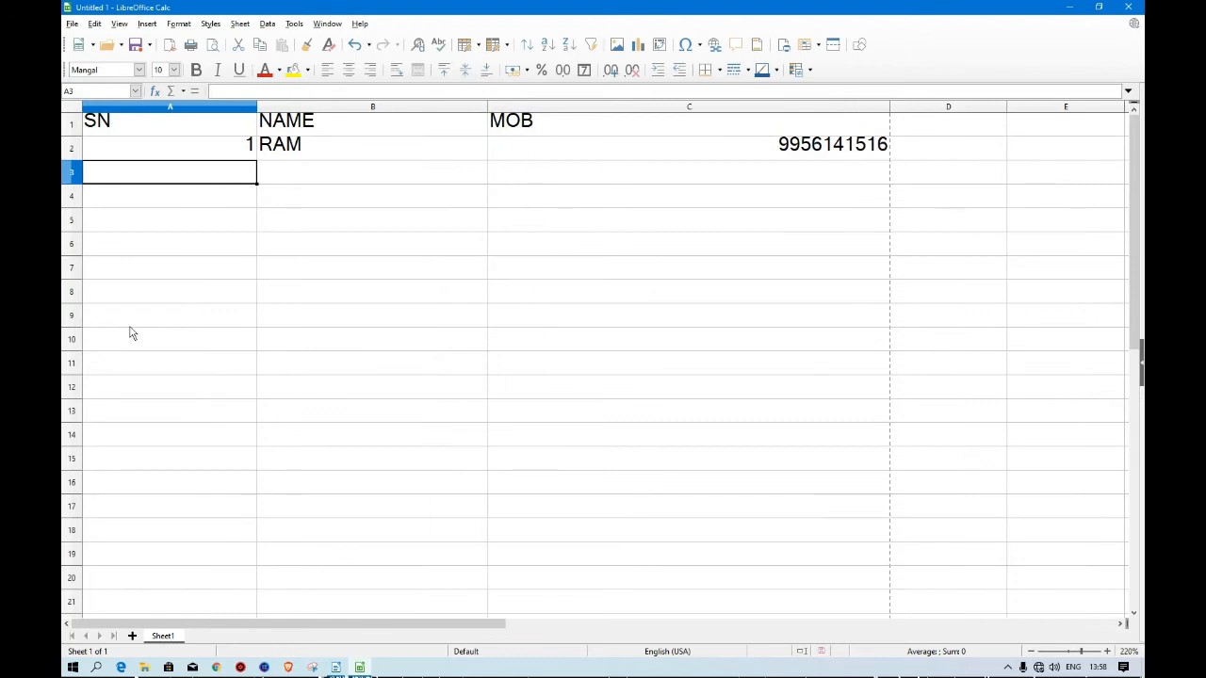
Inspect the contents of cells A2, B2 and C2 and review the topic list in the lecture notes.
left_click(216, 153)
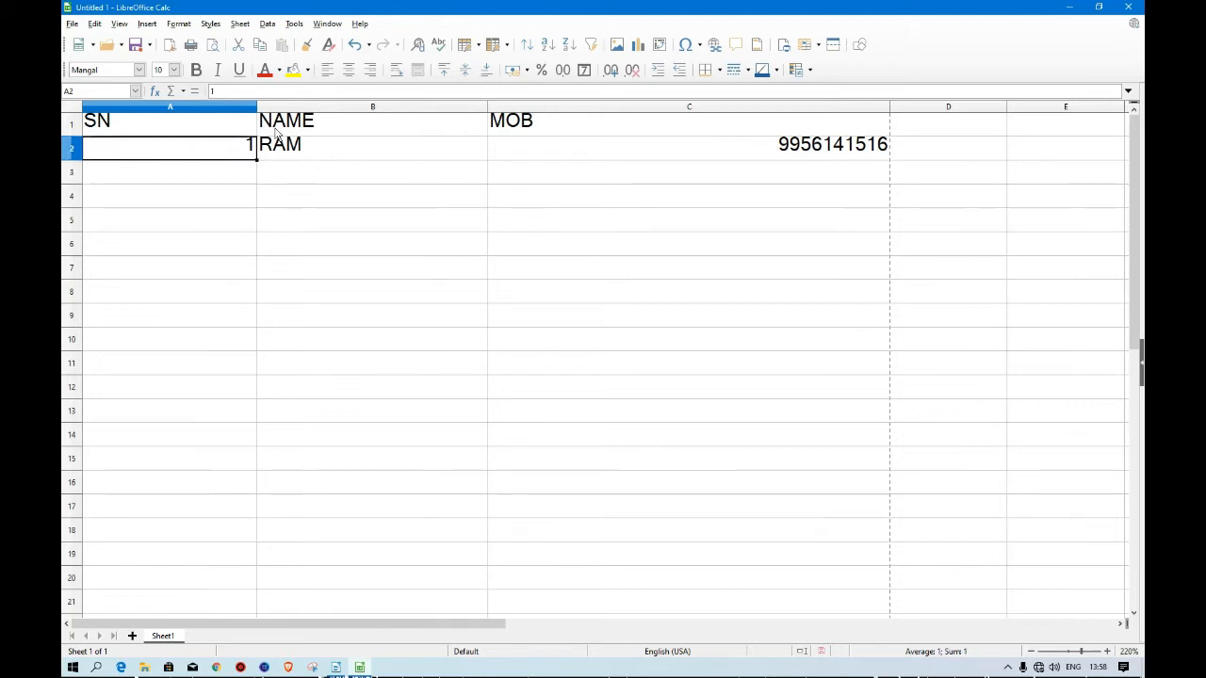
left_click(309, 153)
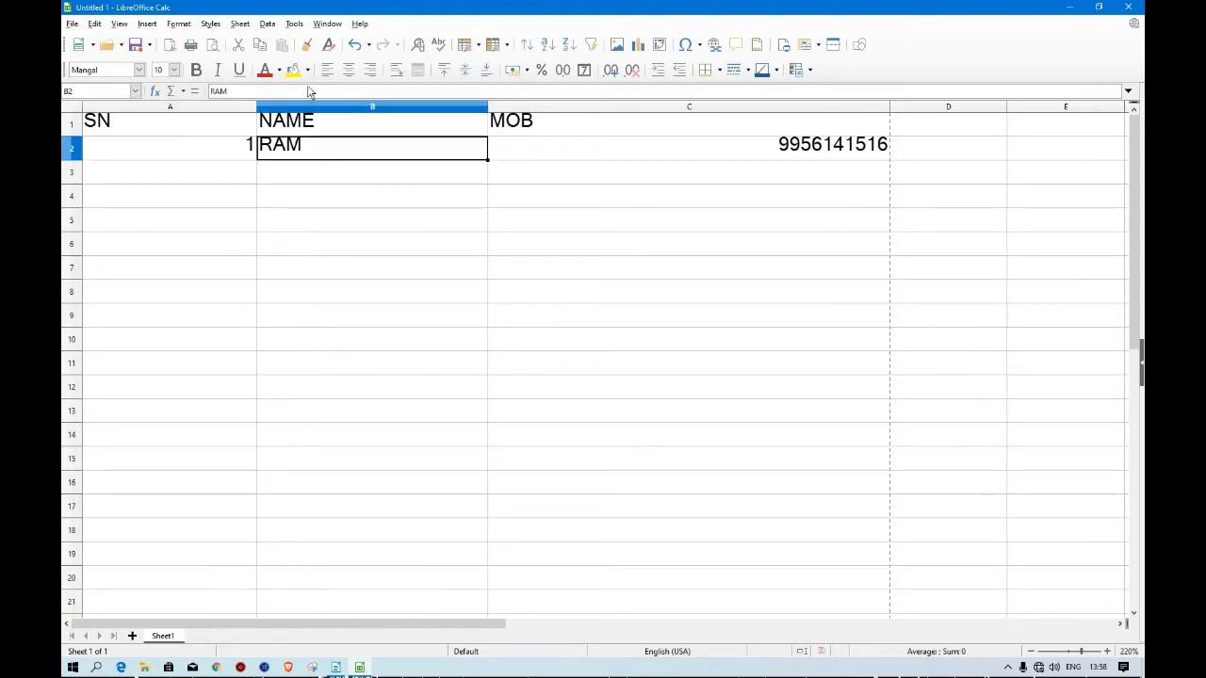
left_click(797, 155)
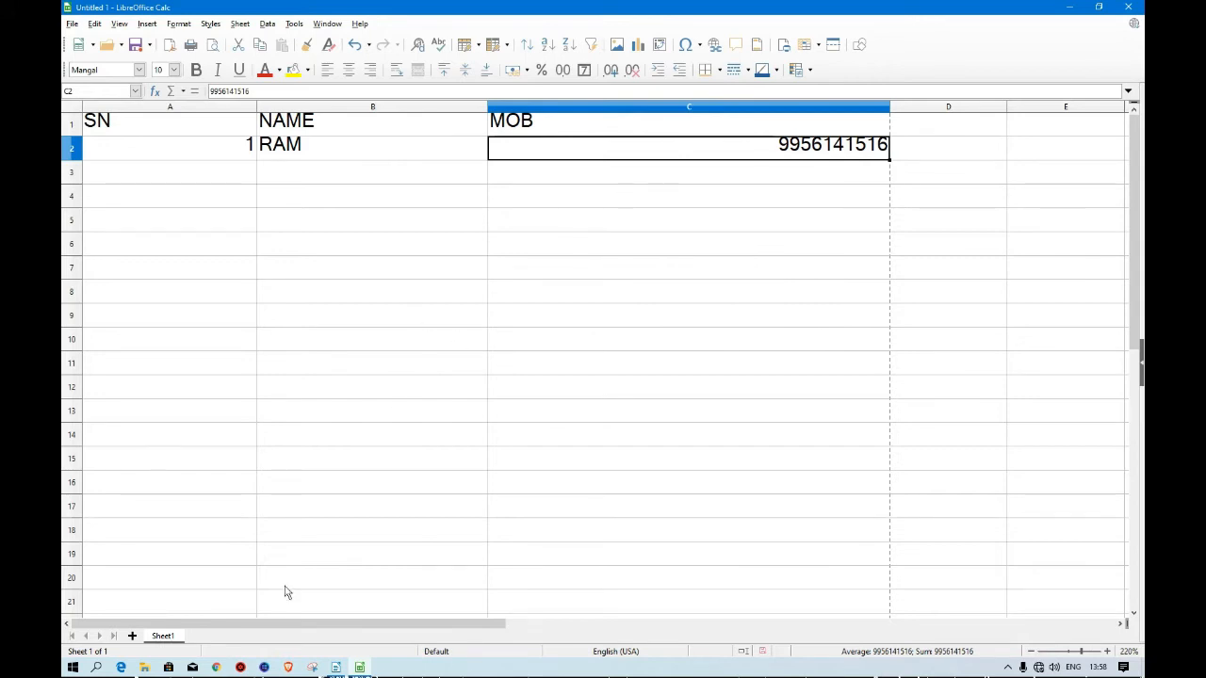
left_click(344, 671)
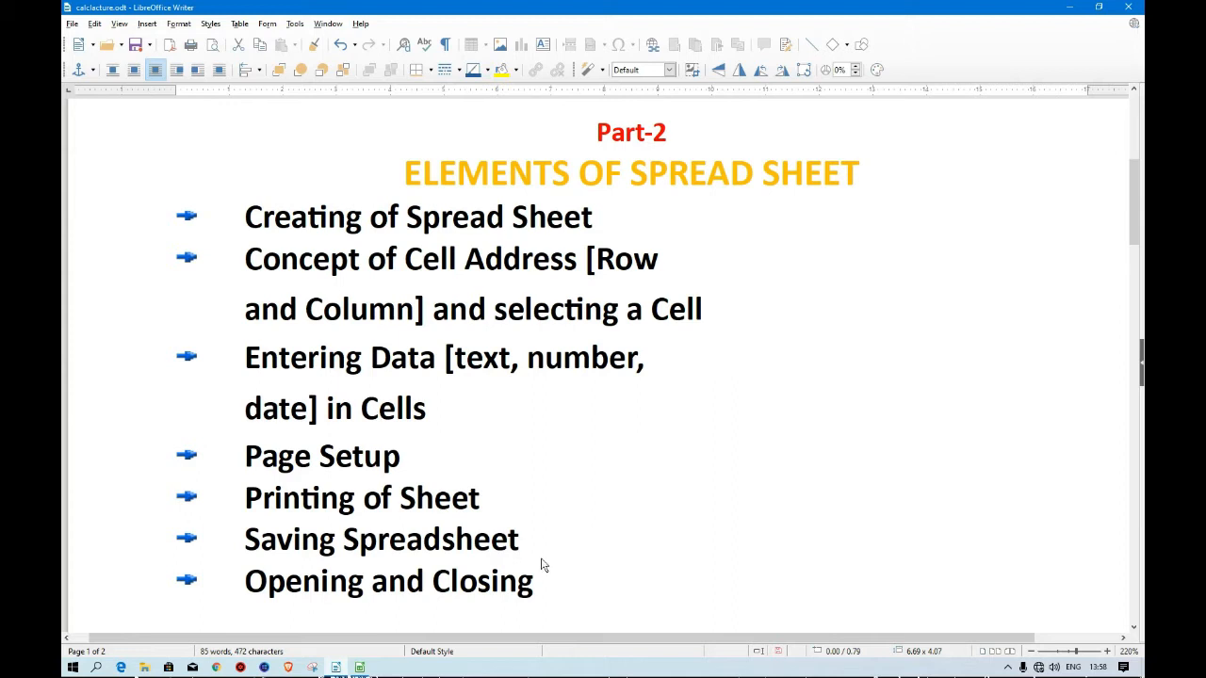
left_click(359, 667)
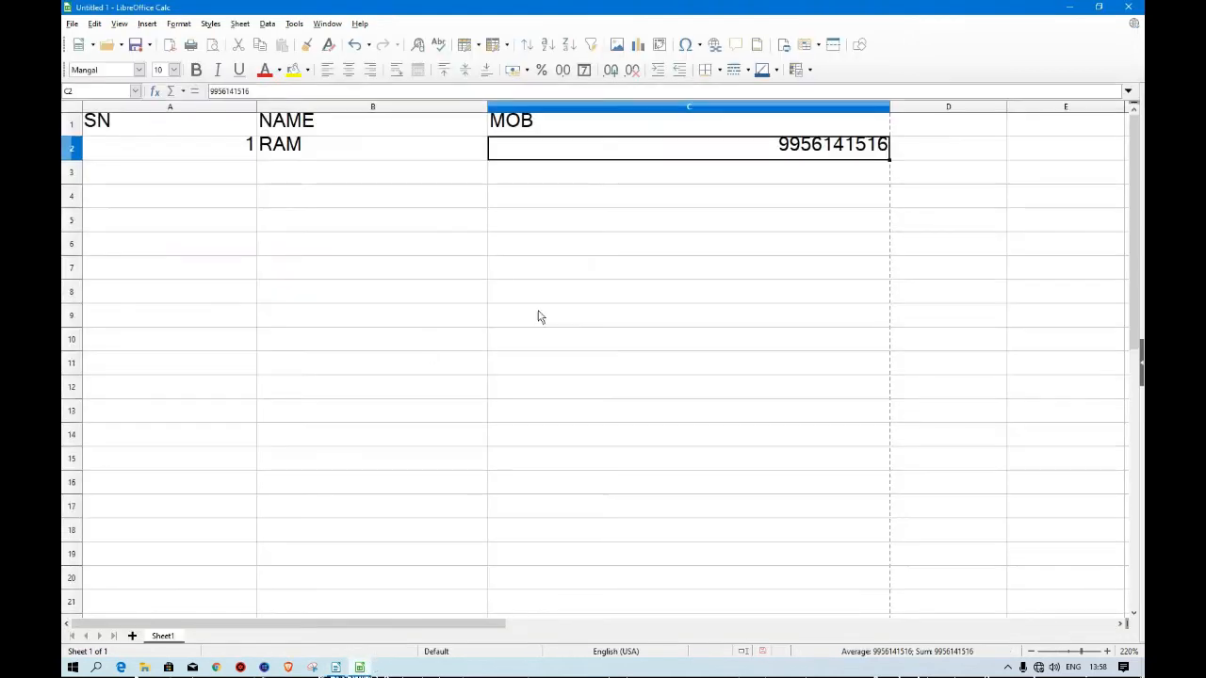
Narrow column C and enter the headers DATE in D1 and DATE AND TIME in E1.
left_click(921, 127)
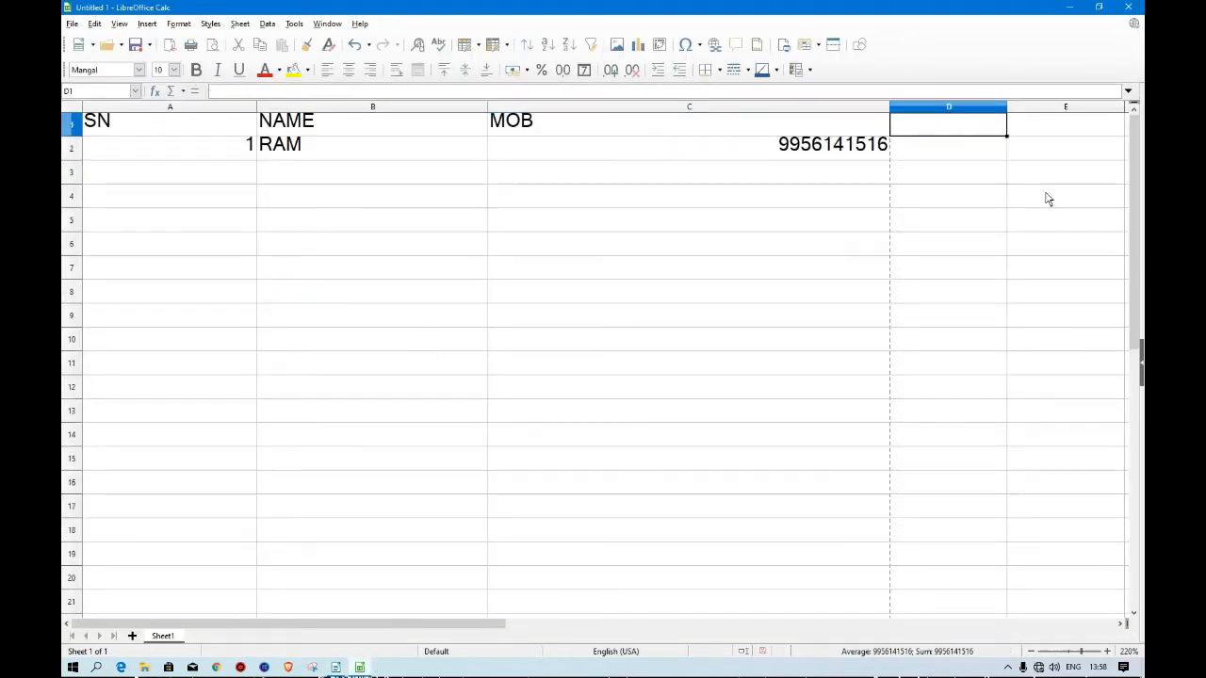
left_click_drag(888, 107, 586, 107)
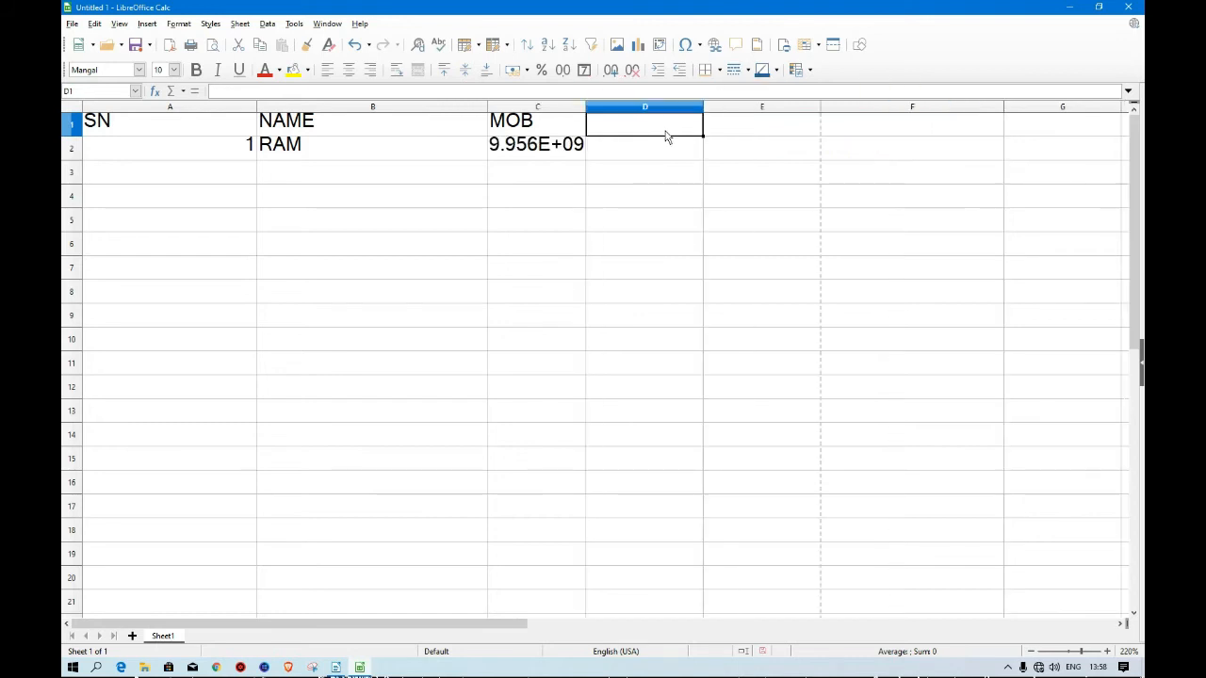
type("DATE")
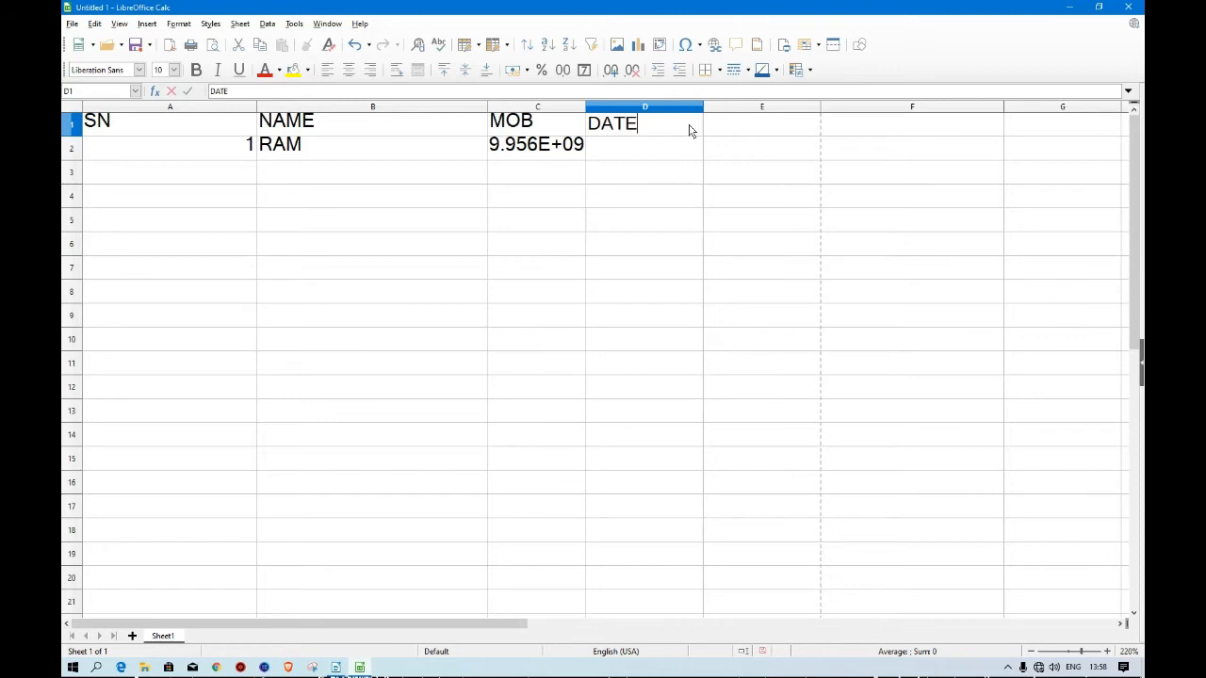
key("Tab")
type("DATE")
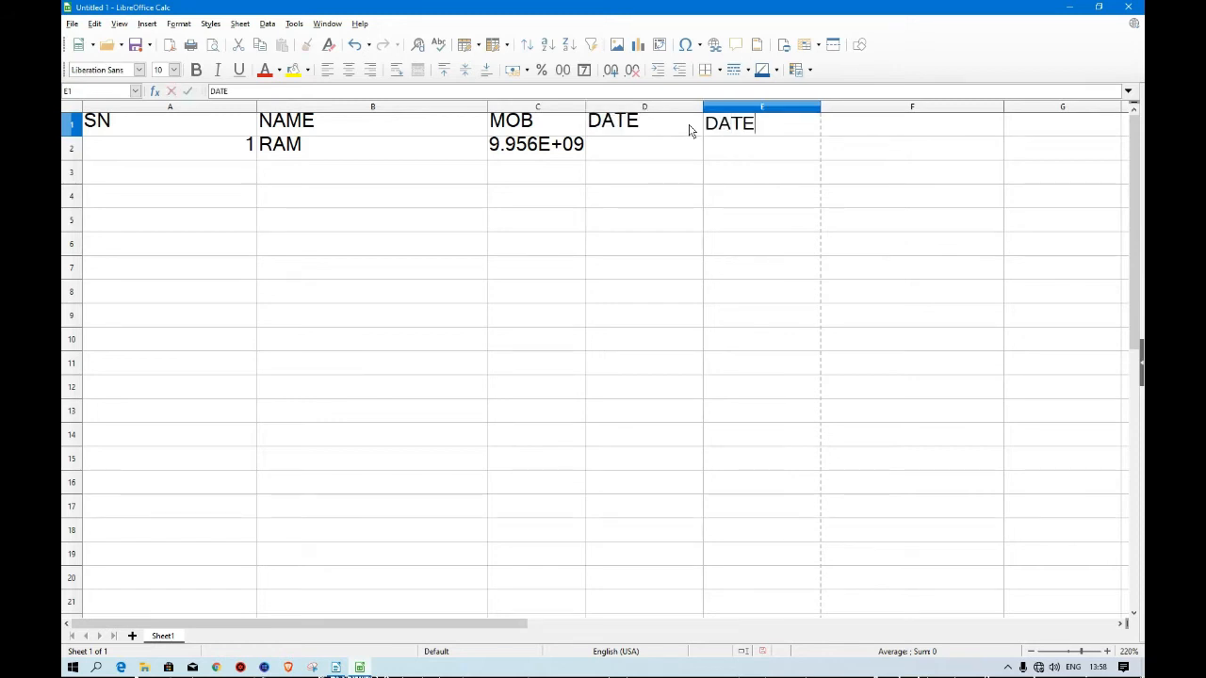
type(" AND TIME")
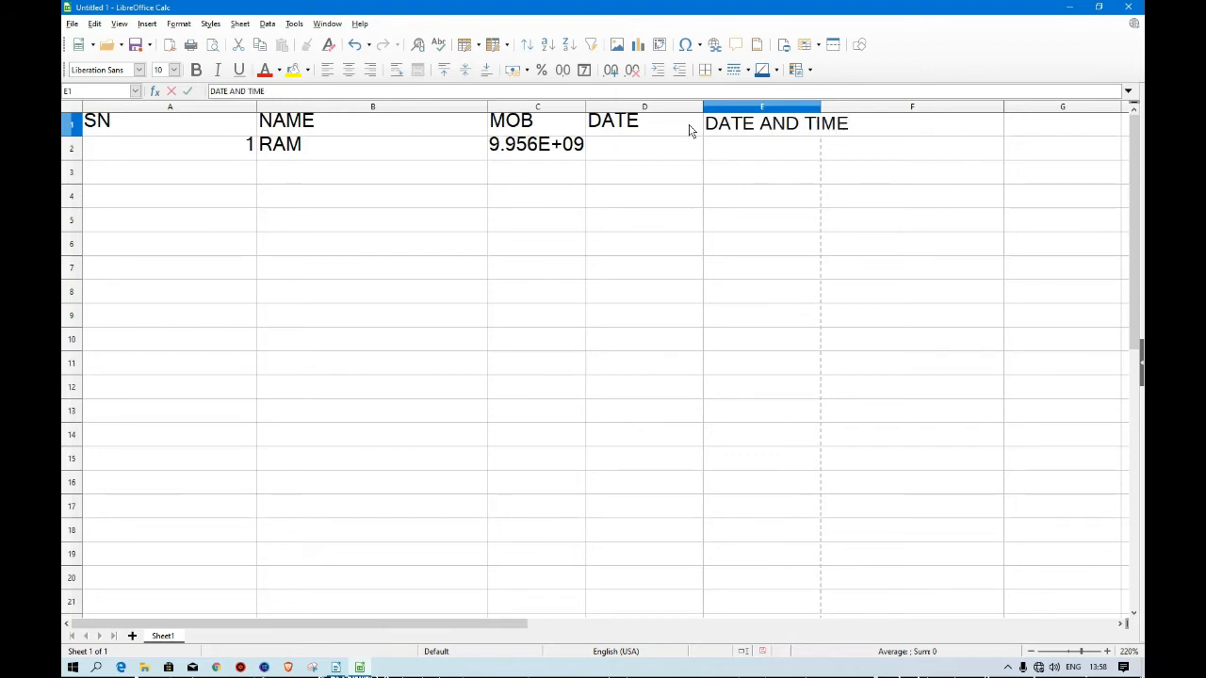
left_click(787, 235)
Widen column E and insert the current date into cell D2.
left_click_drag(821, 107, 912, 106)
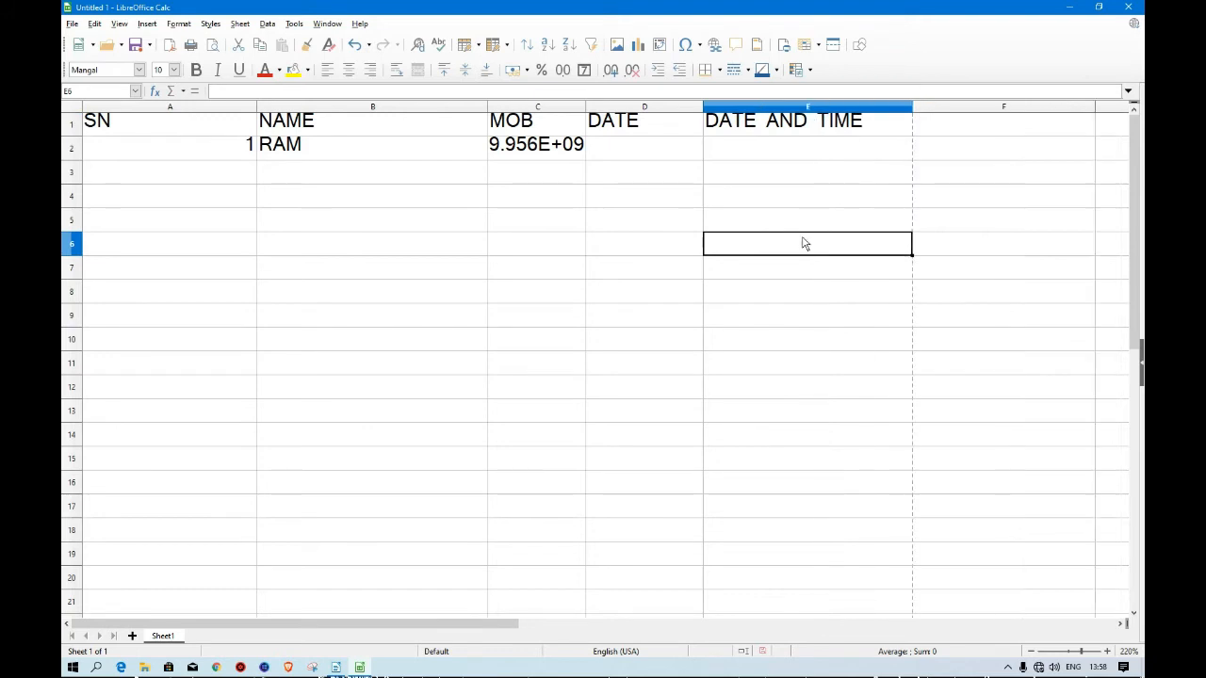
left_click(780, 154)
left_click(656, 148)
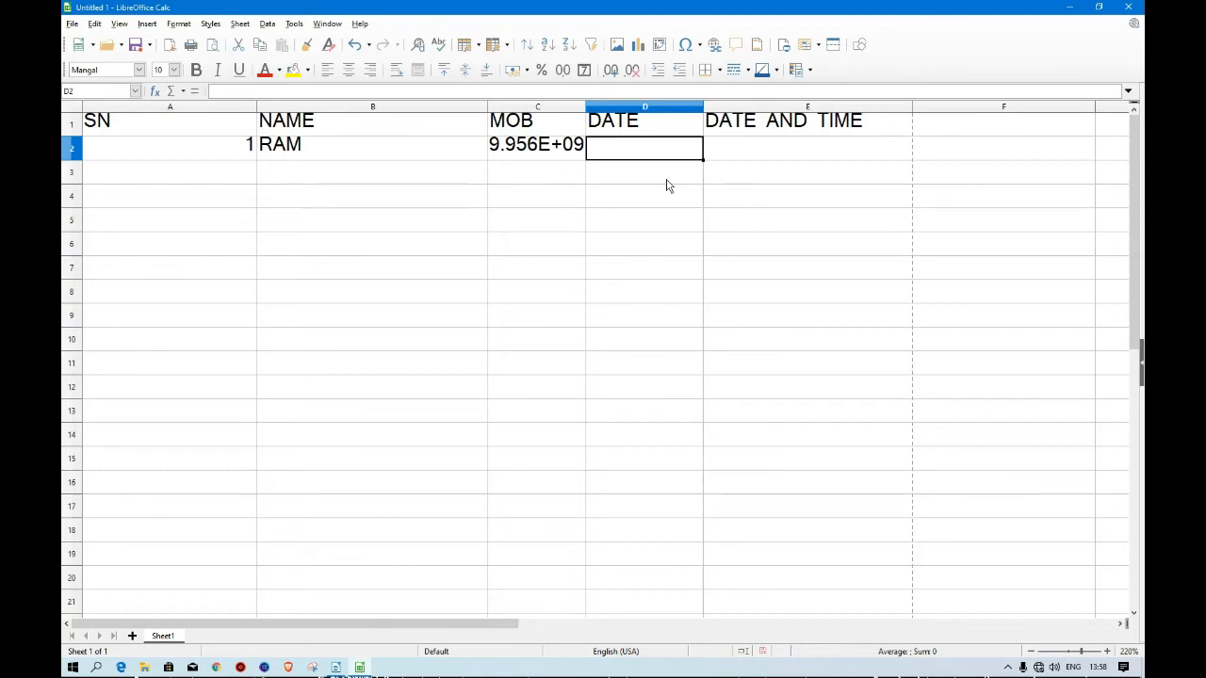
key("ctrl+semicolon")
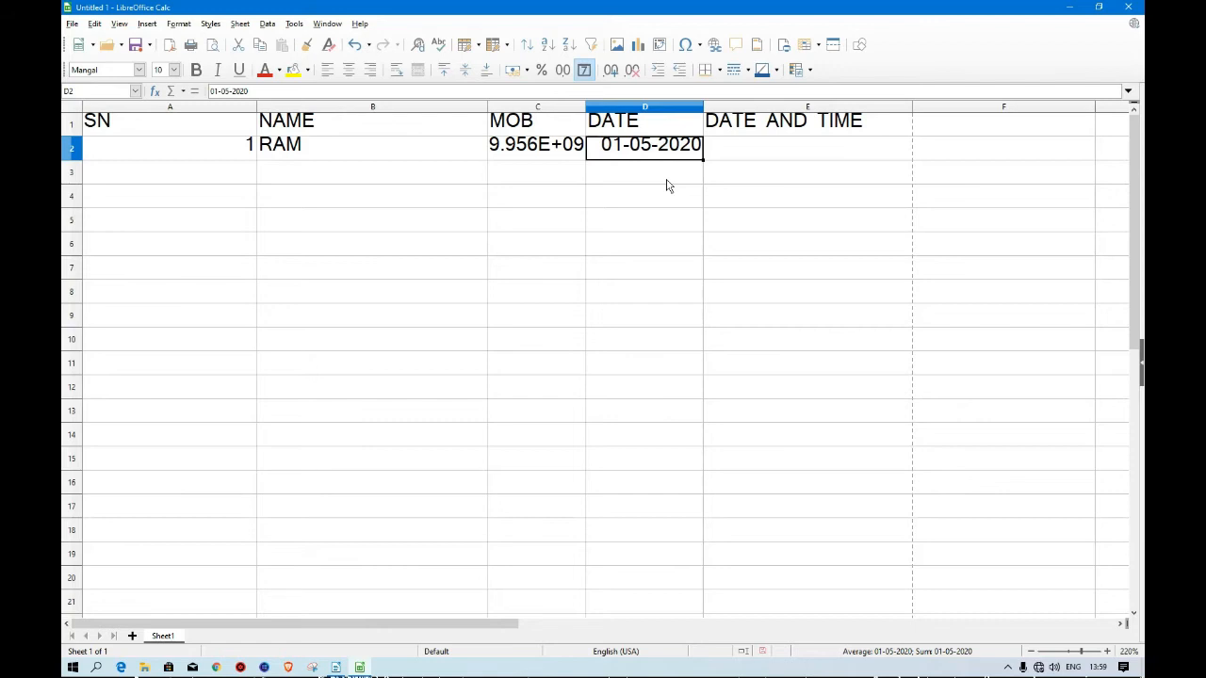
key("Tab")
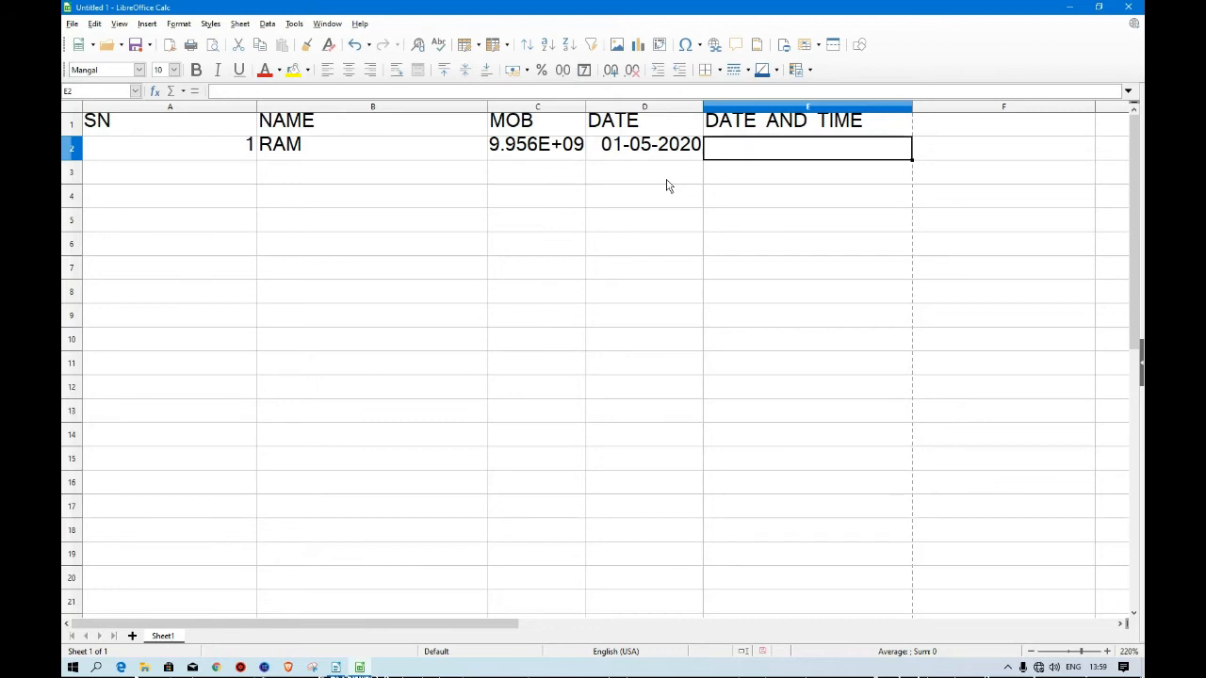
Insert the current time into cell E2.
key("ctrl+shift+semicolon")
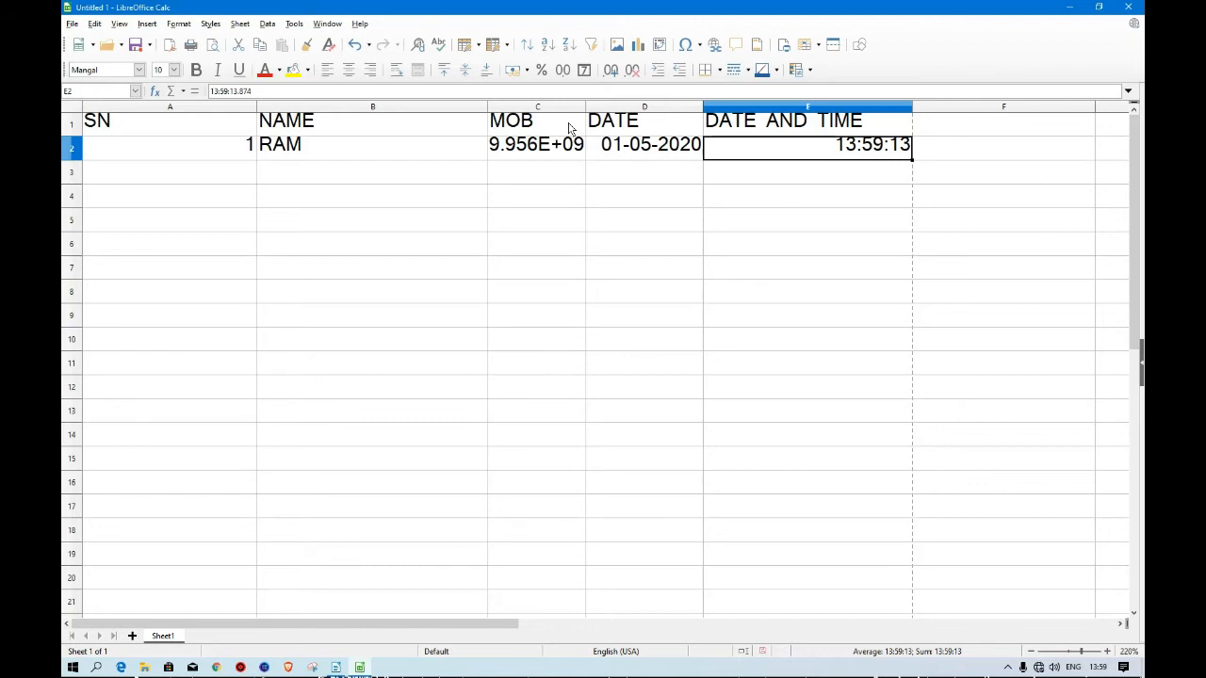
key("Return")
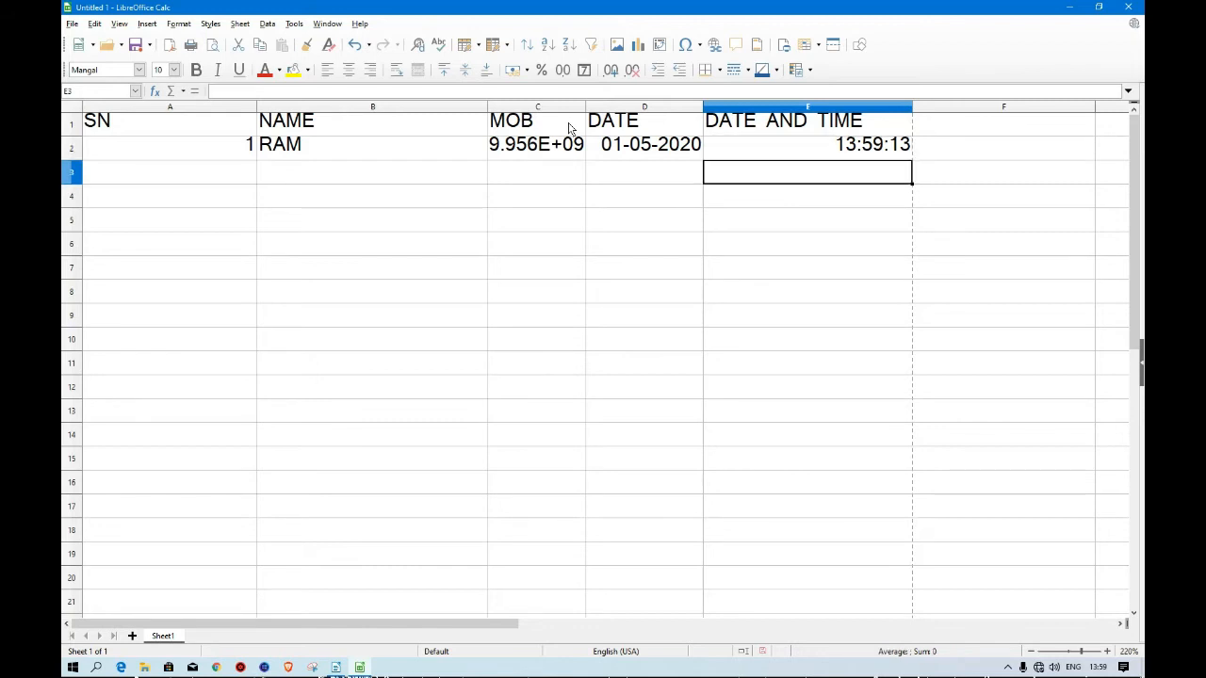
Insert the current date followed by the current time into cell E3.
key("F2")
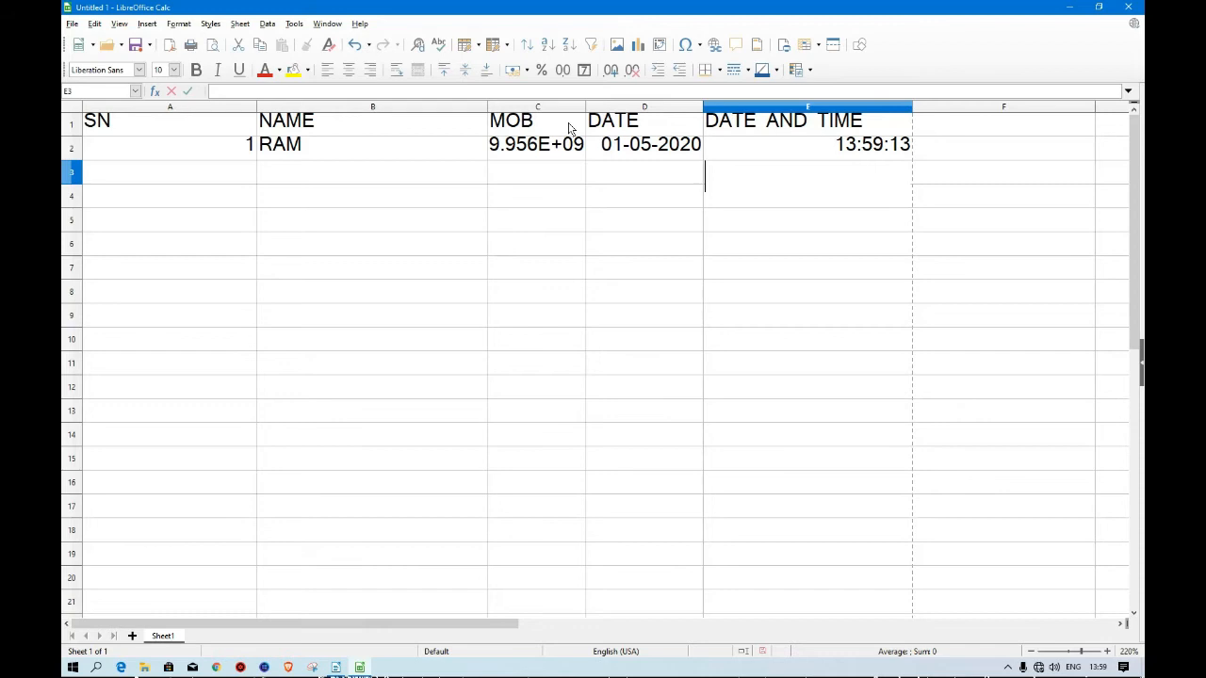
key("ctrl+semicolon")
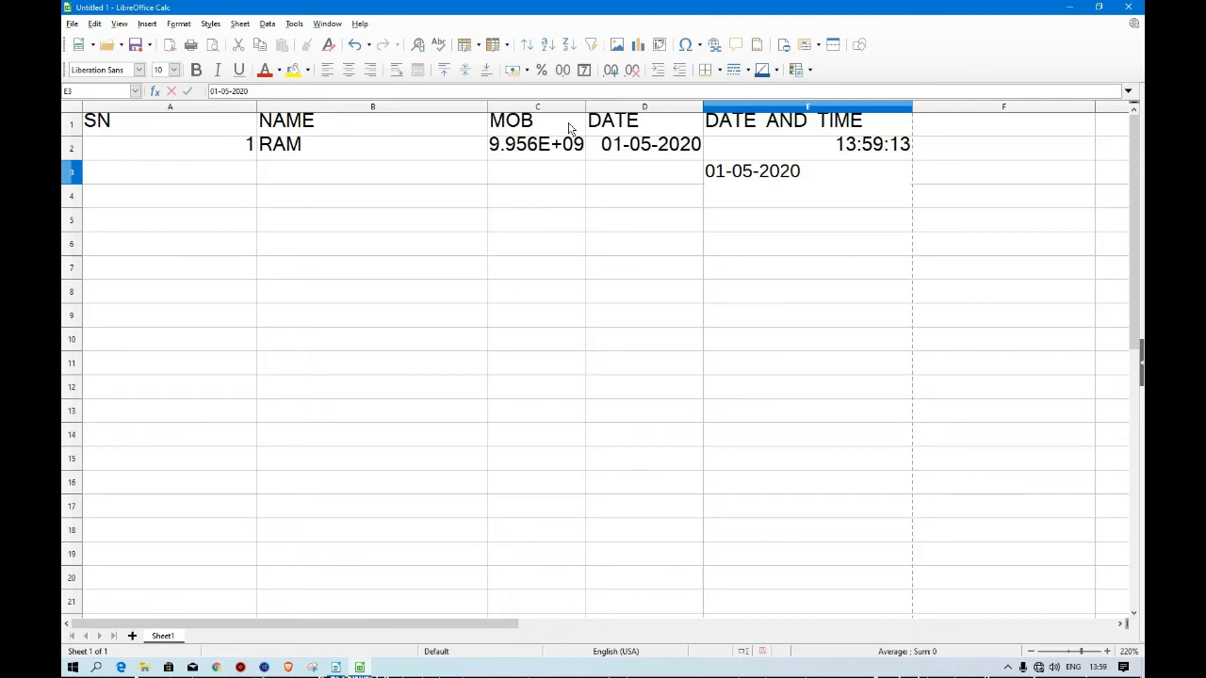
key("ctrl+shift+semicolon")
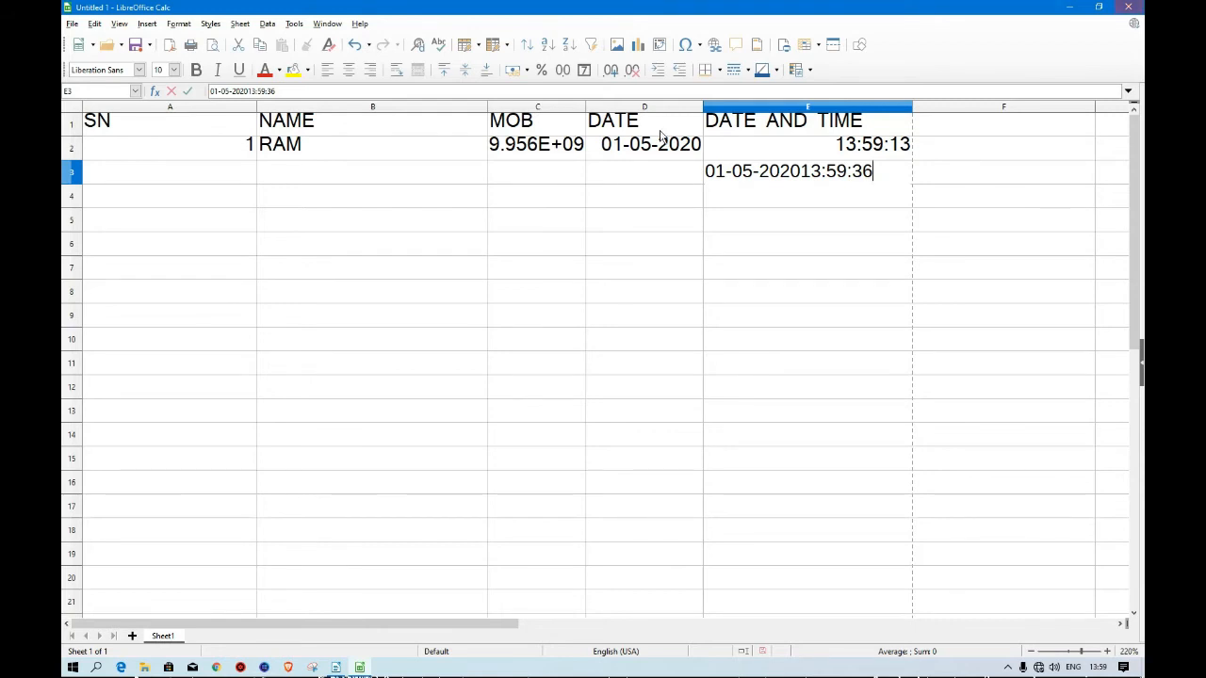
left_click(740, 219)
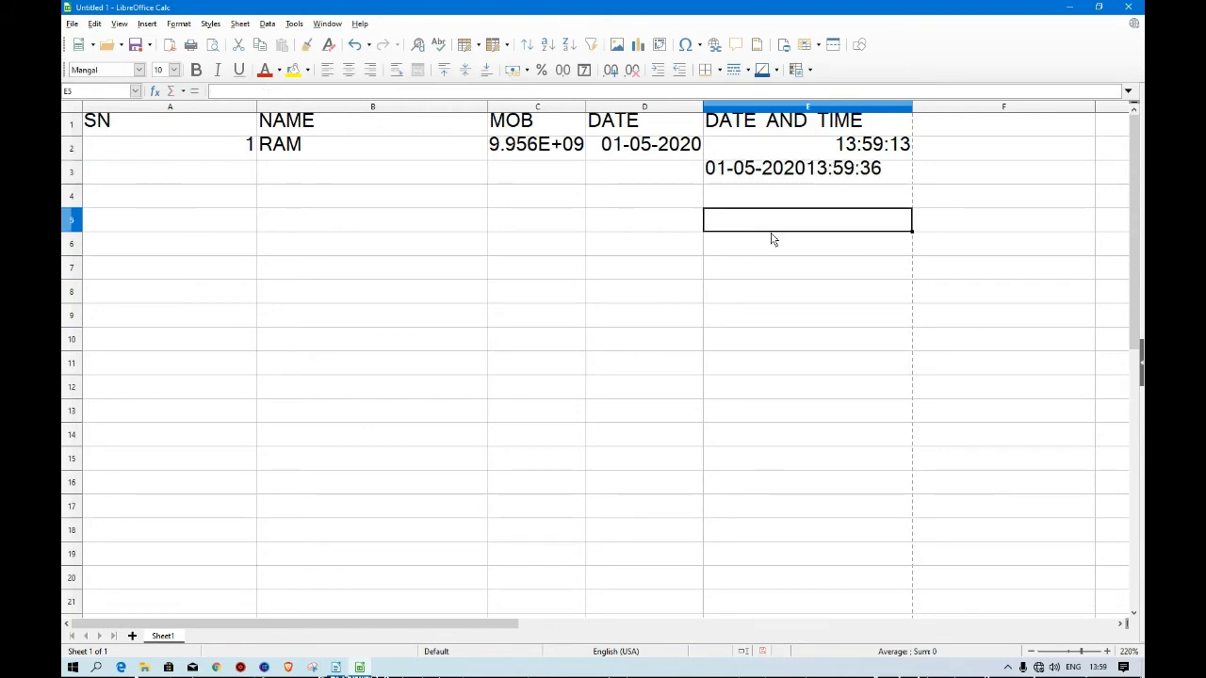
Enter the label CTRL+: into cell D5.
key("Left")
type("CTRL")
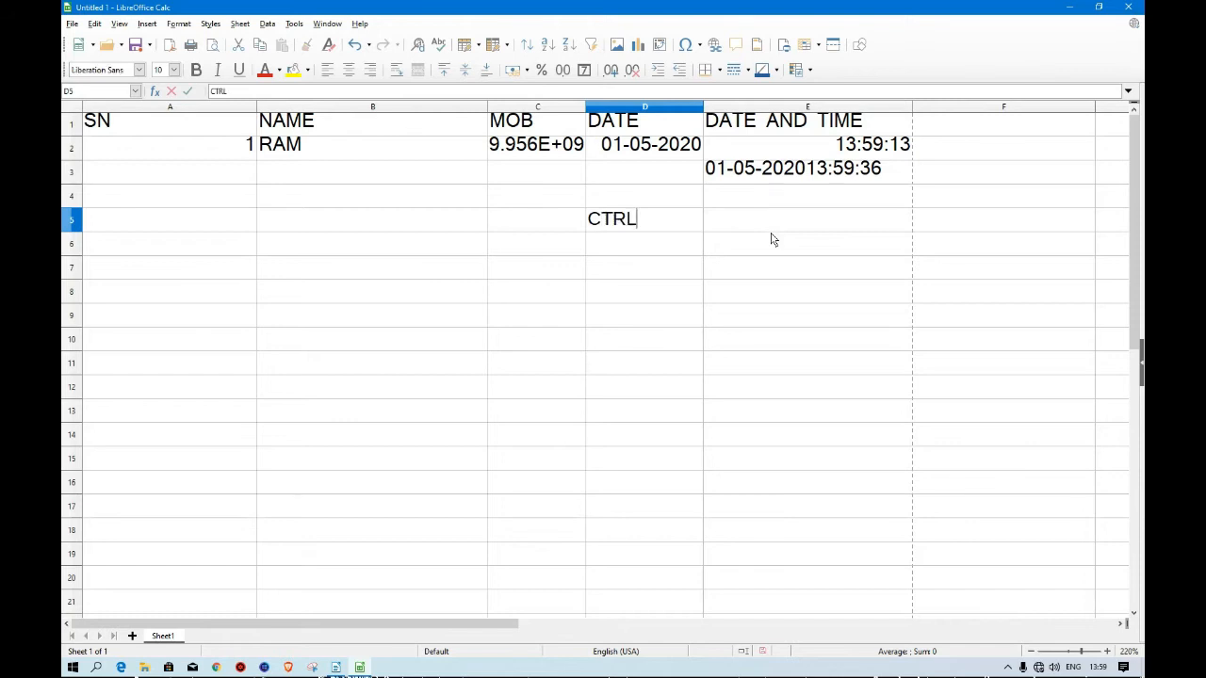
type("+:")
left_click(1107, 651)
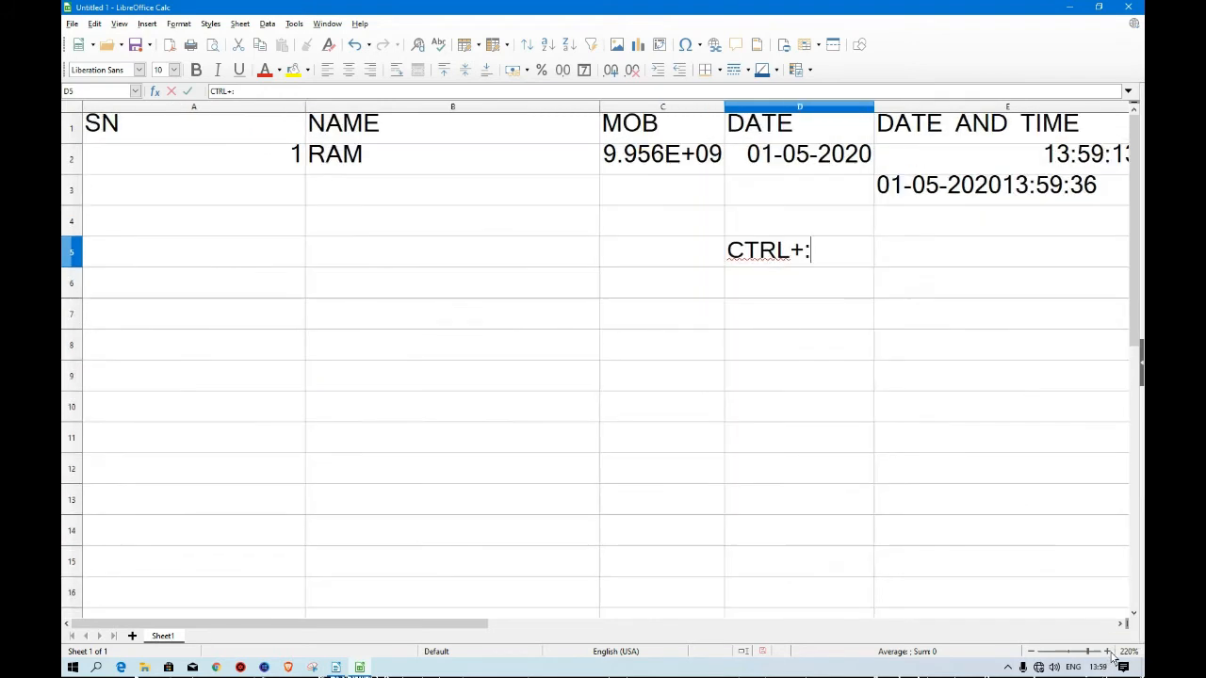
left_click(1107, 651)
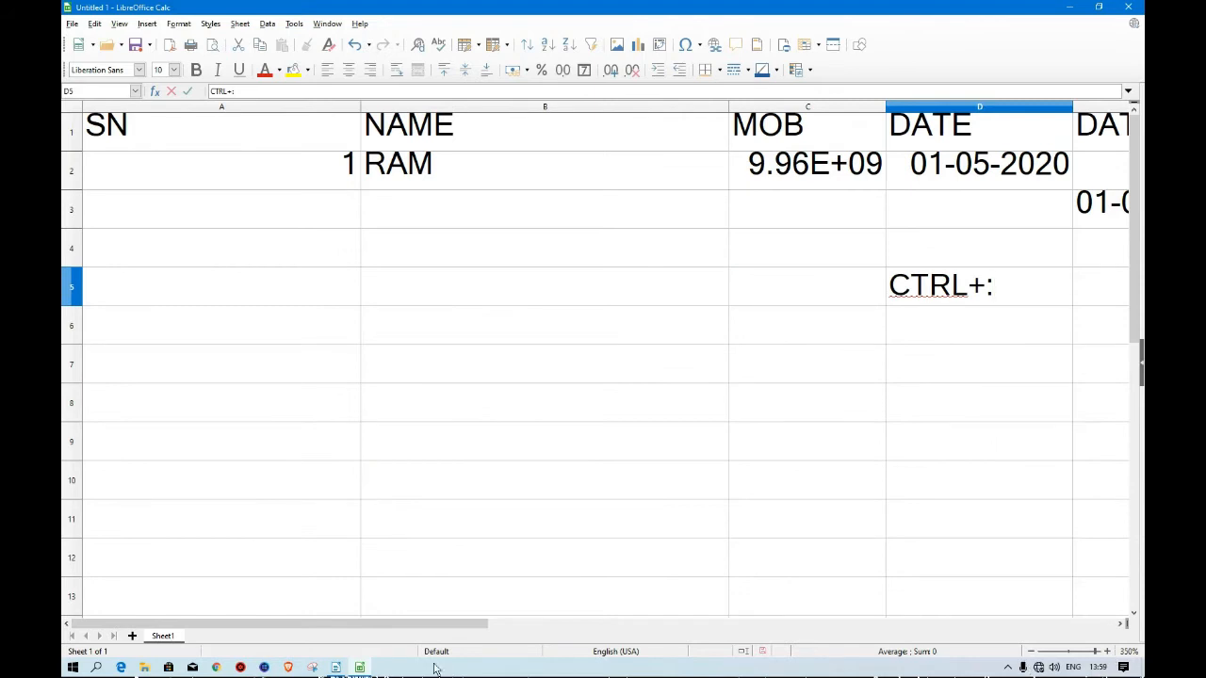
left_click(1120, 623)
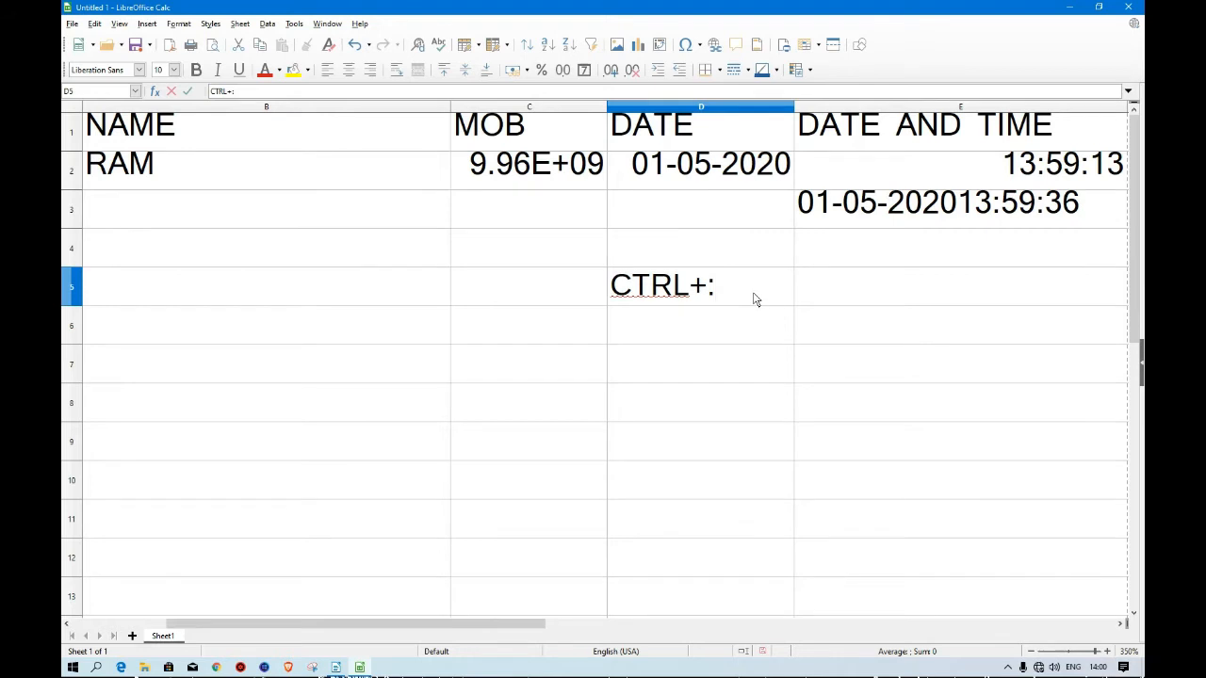
left_click(842, 298)
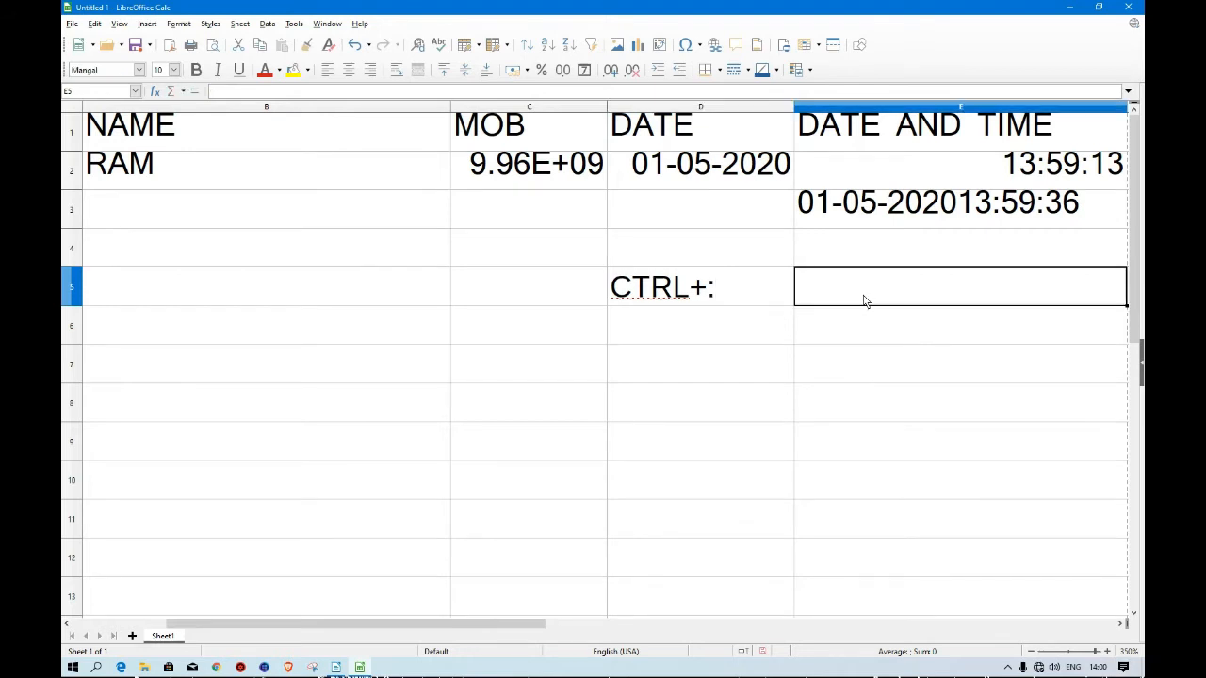
Start typing the label CTRL+: into cell E5.
type("CT")
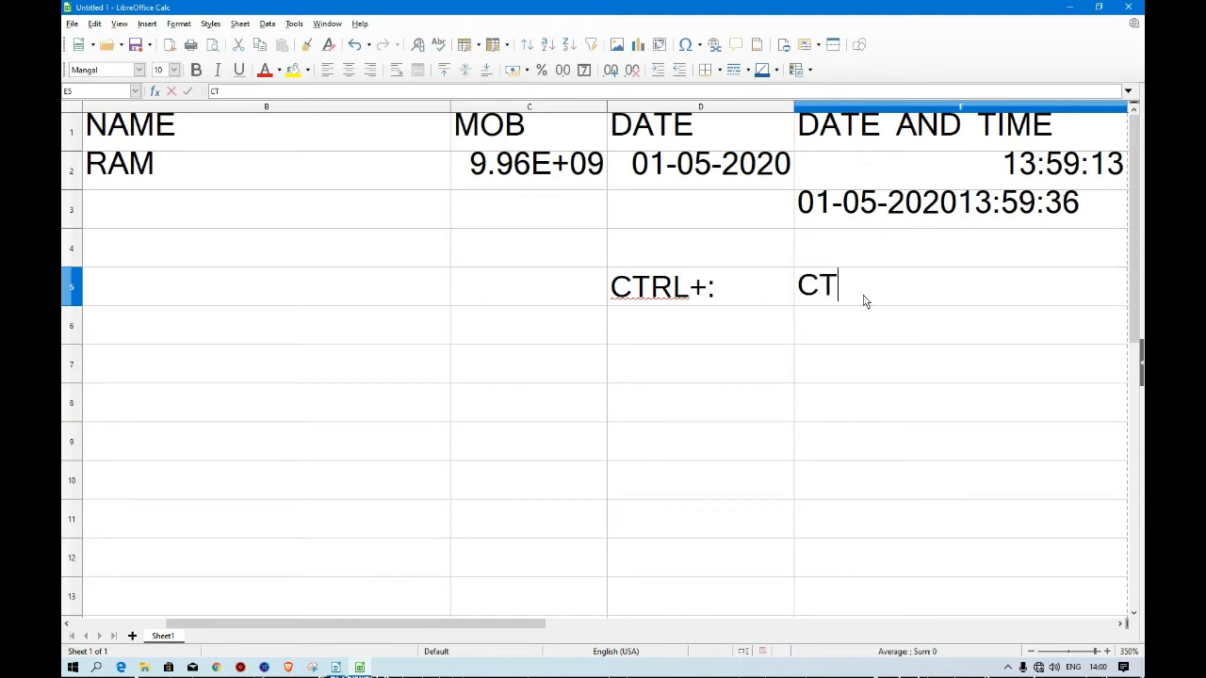
type("RL_")
key("BackSpace")
type("+:")
key("ctrl+shift+semicolon")
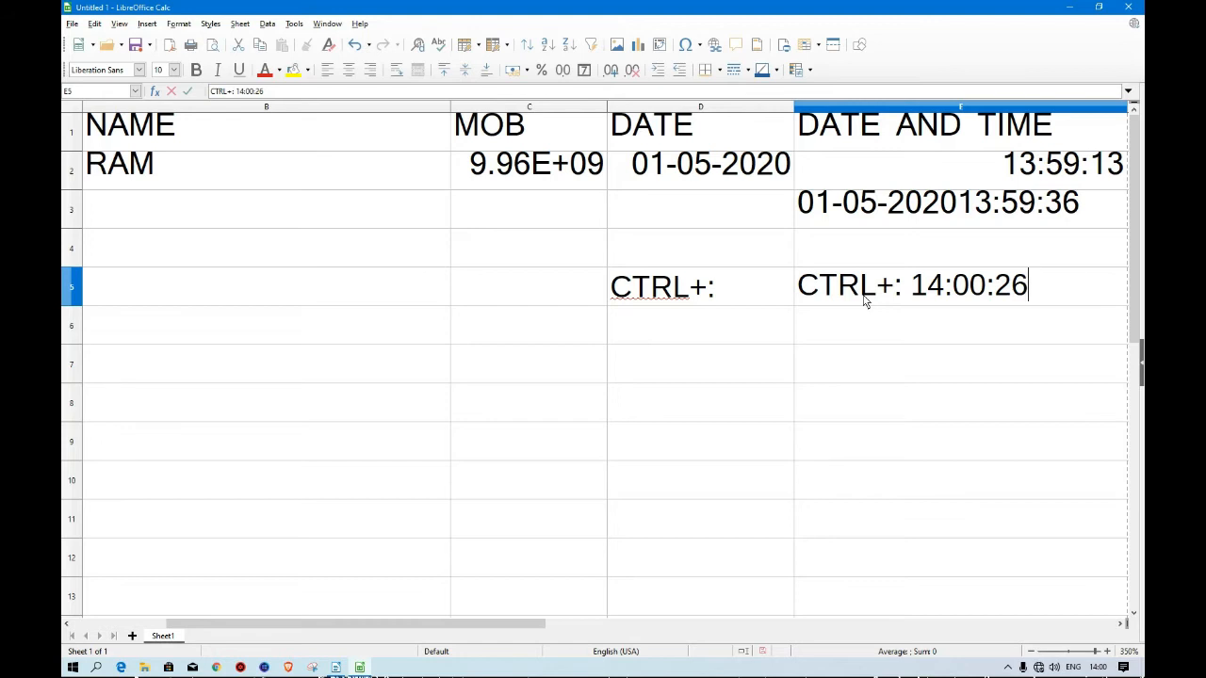
key("BackSpace")
key("BackSpace")
key("BackSpace")
key("BackSpace")
key("BackSpace")
key("BackSpace")
key("BackSpace")
key("BackSpace")
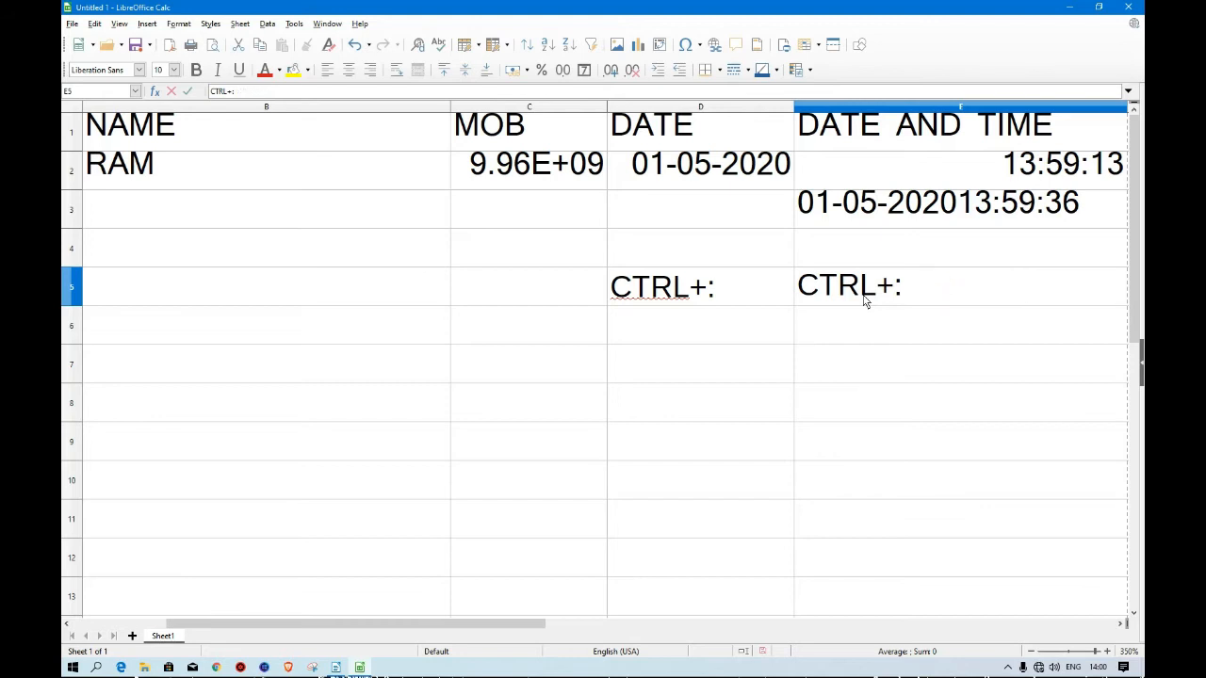
Complete cell E5's label as CTRL+: CTRL+SHIFT: and confirm it.
type("CTRL+")
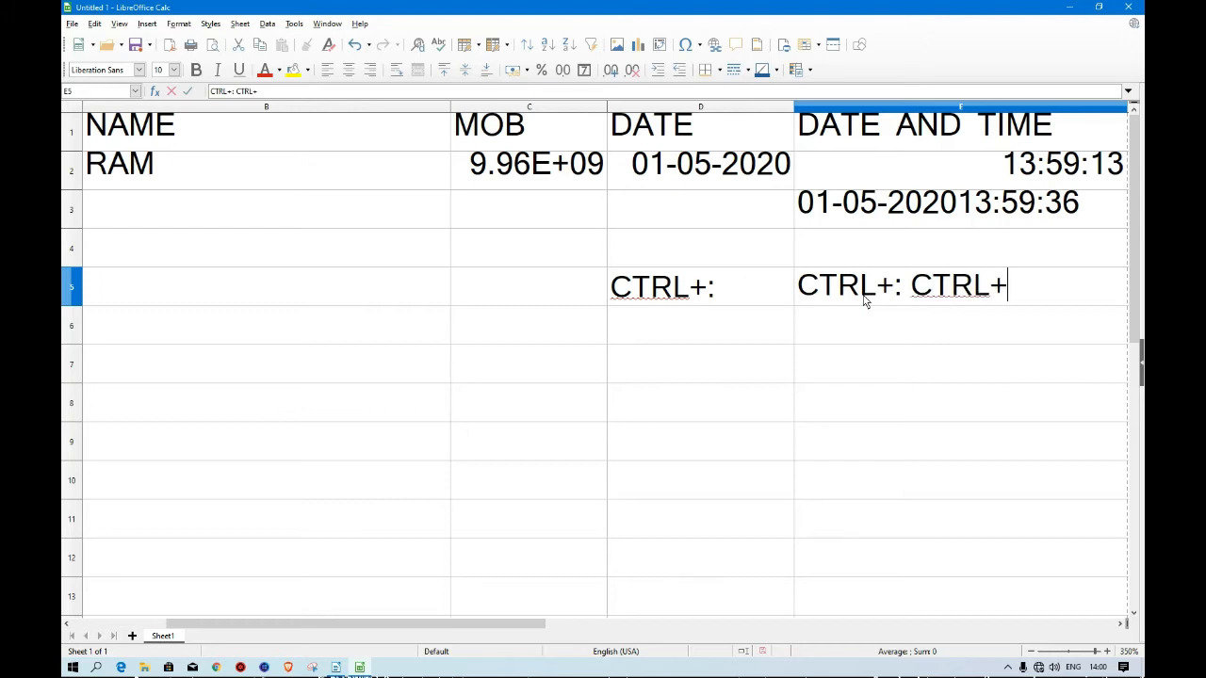
type("SHIF")
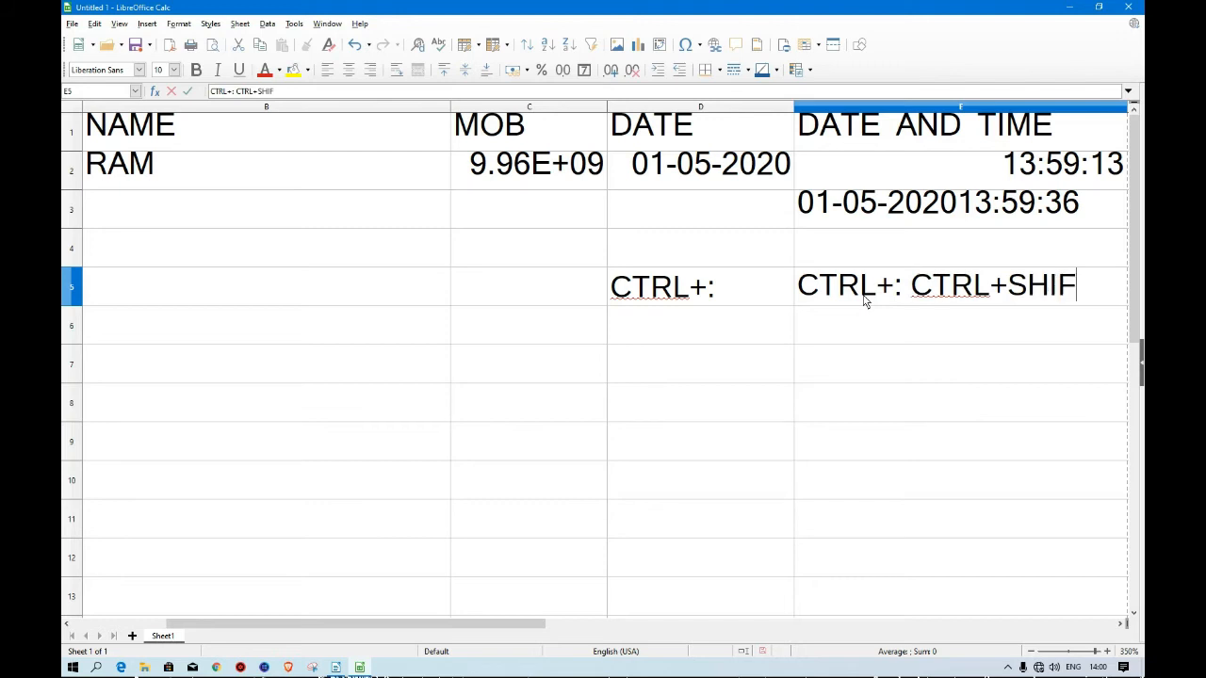
type("T_")
key("BackSpace")
type(":")
left_click(719, 300)
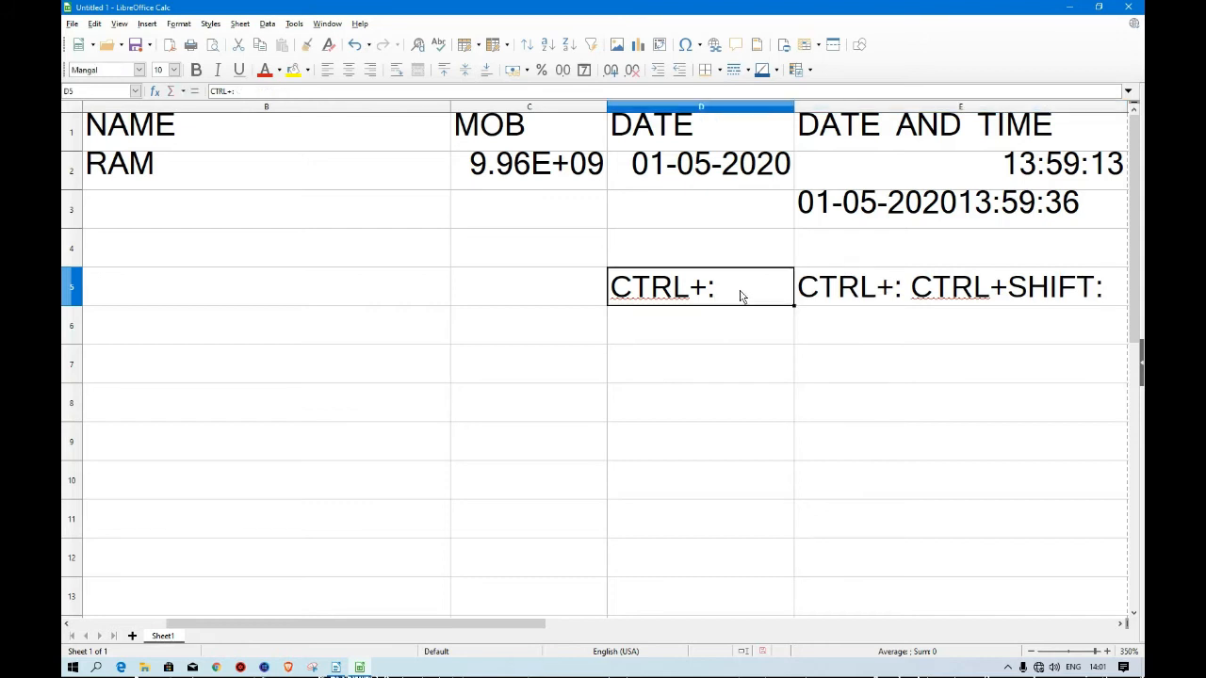
Retype cell D5's label as CTRL+;.
type("CT")
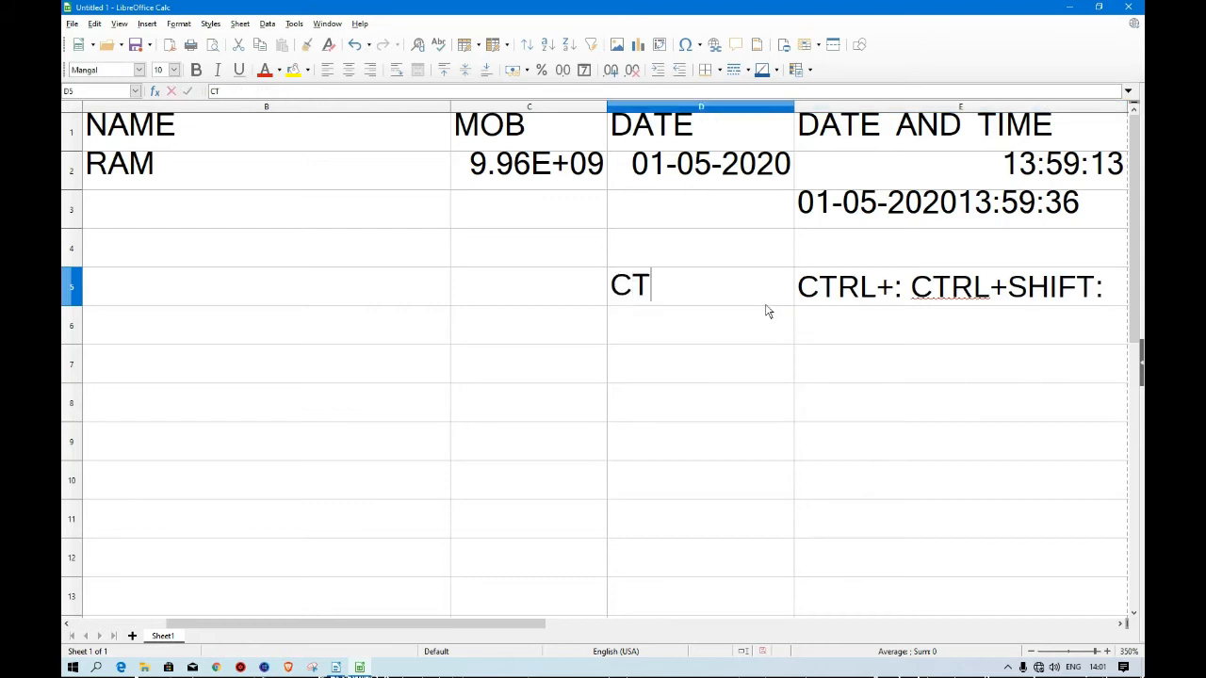
type("RL+")
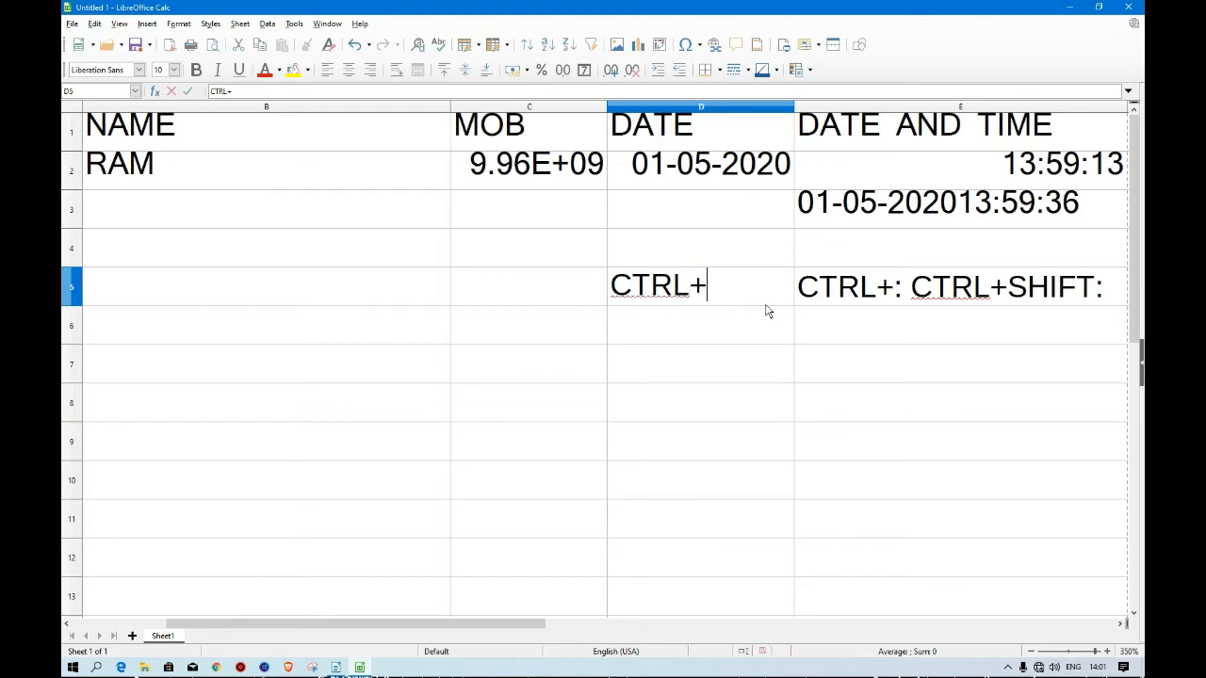
type(";")
key("Tab")
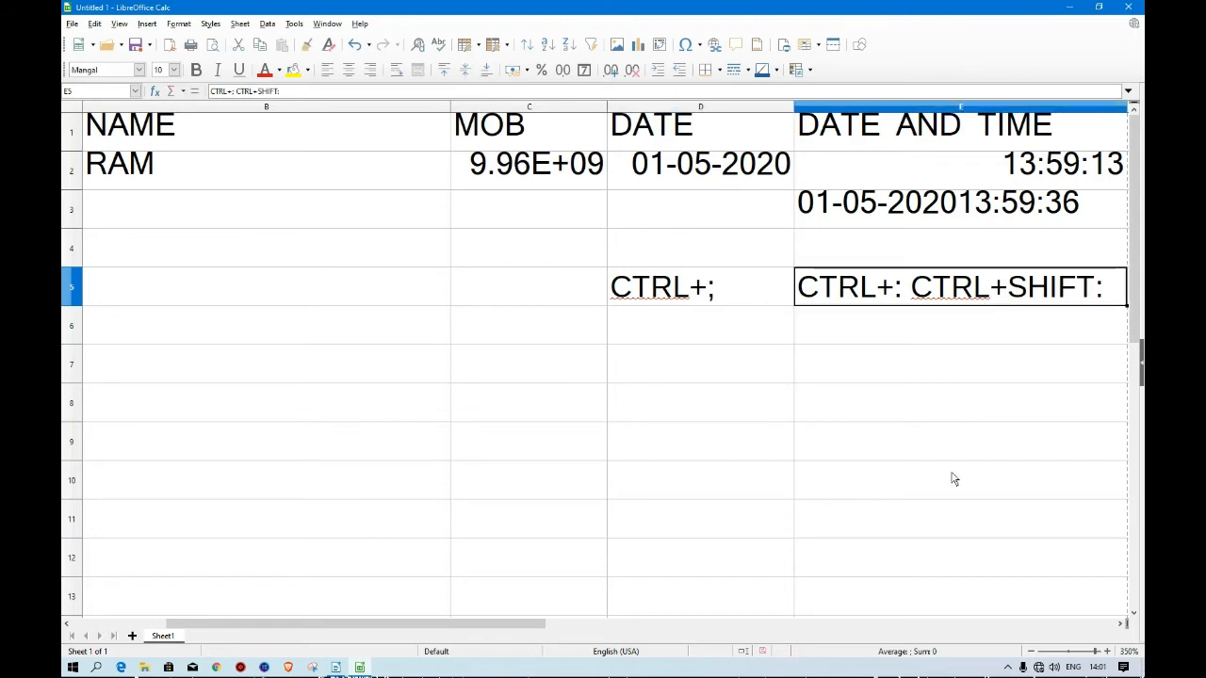
Edit cell E5's label in the formula bar so it reads CTRL+;CTRL+SHIFT+:.
left_click(241, 91)
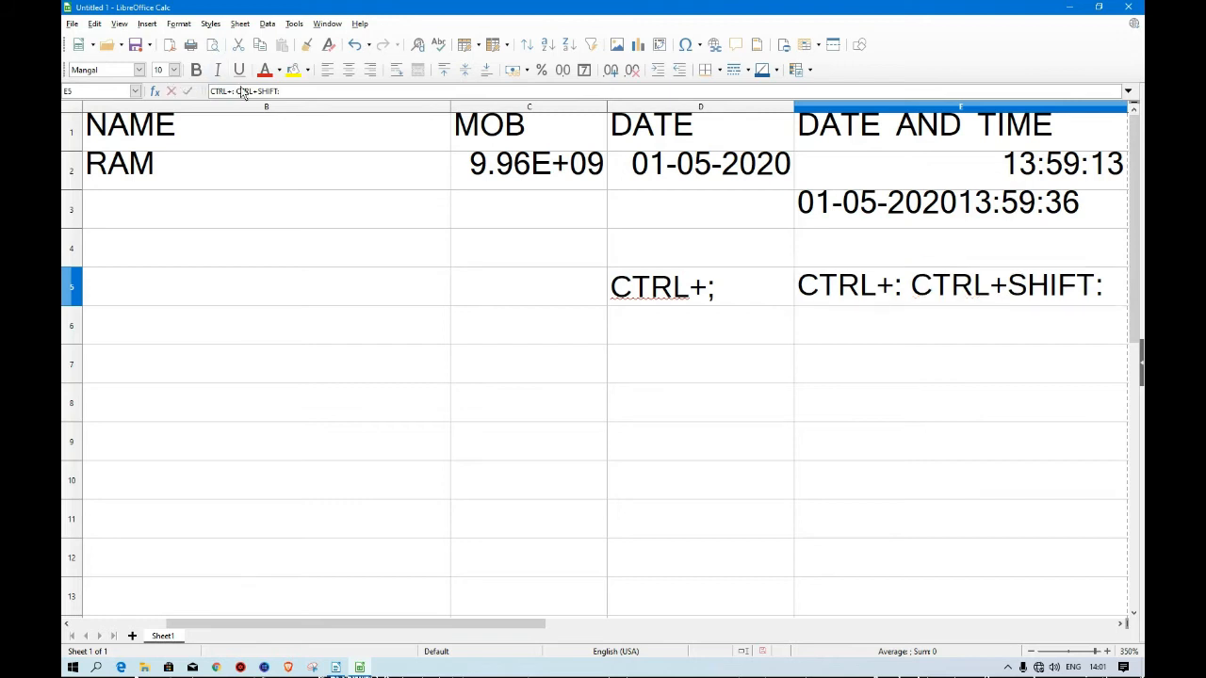
key("BackSpace")
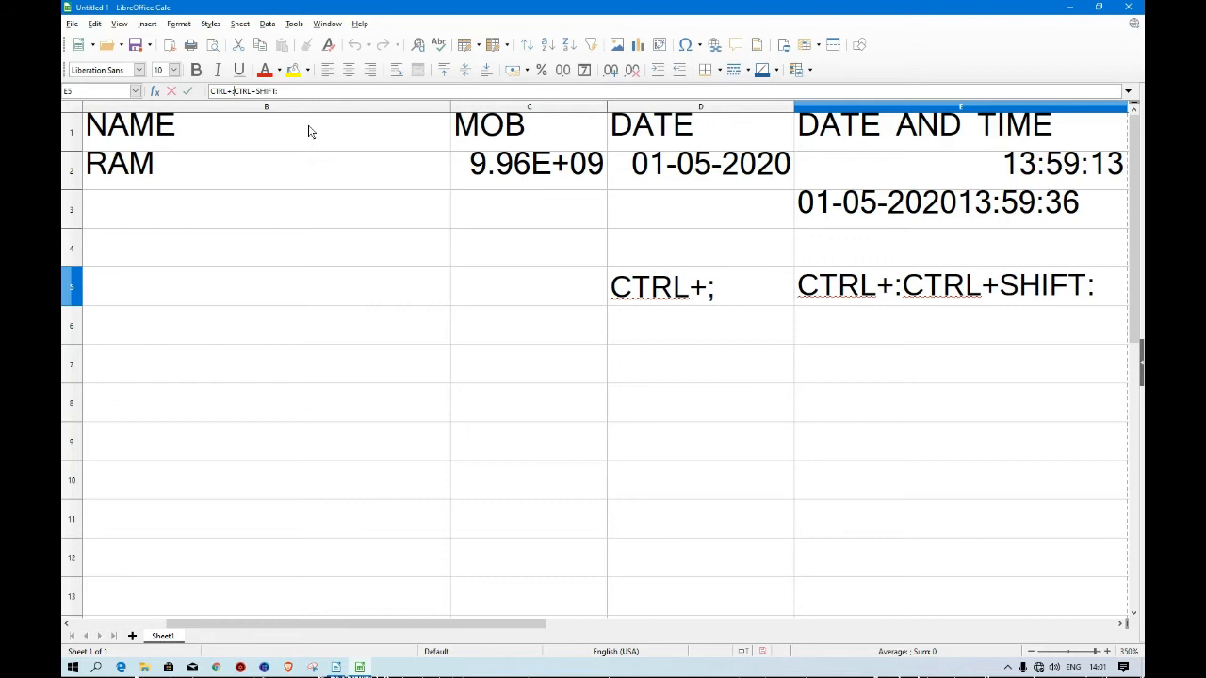
key("BackSpace")
type(";")
left_click(858, 377)
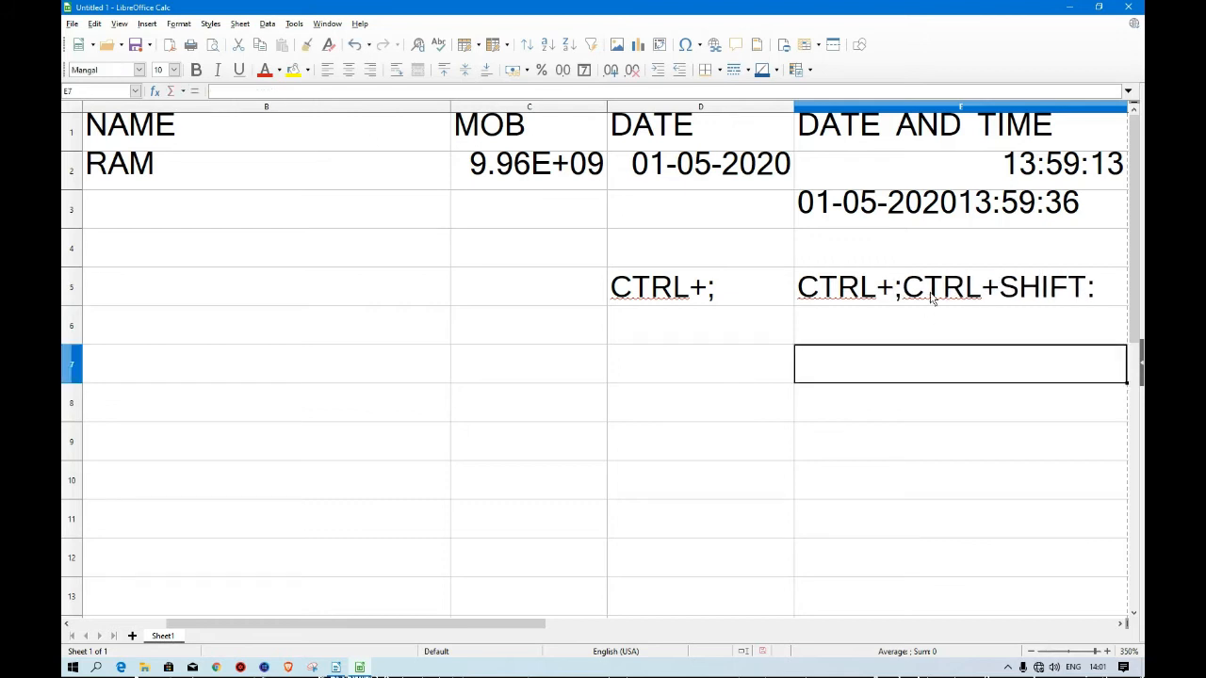
left_click(905, 293)
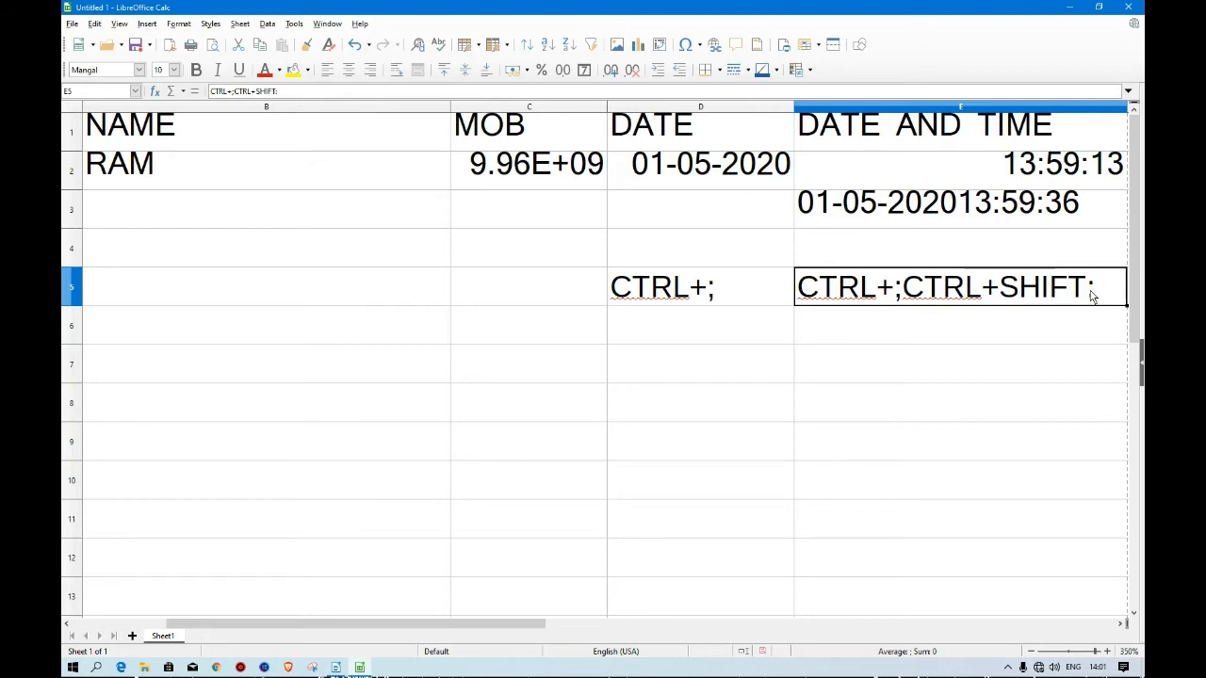
left_click(288, 93)
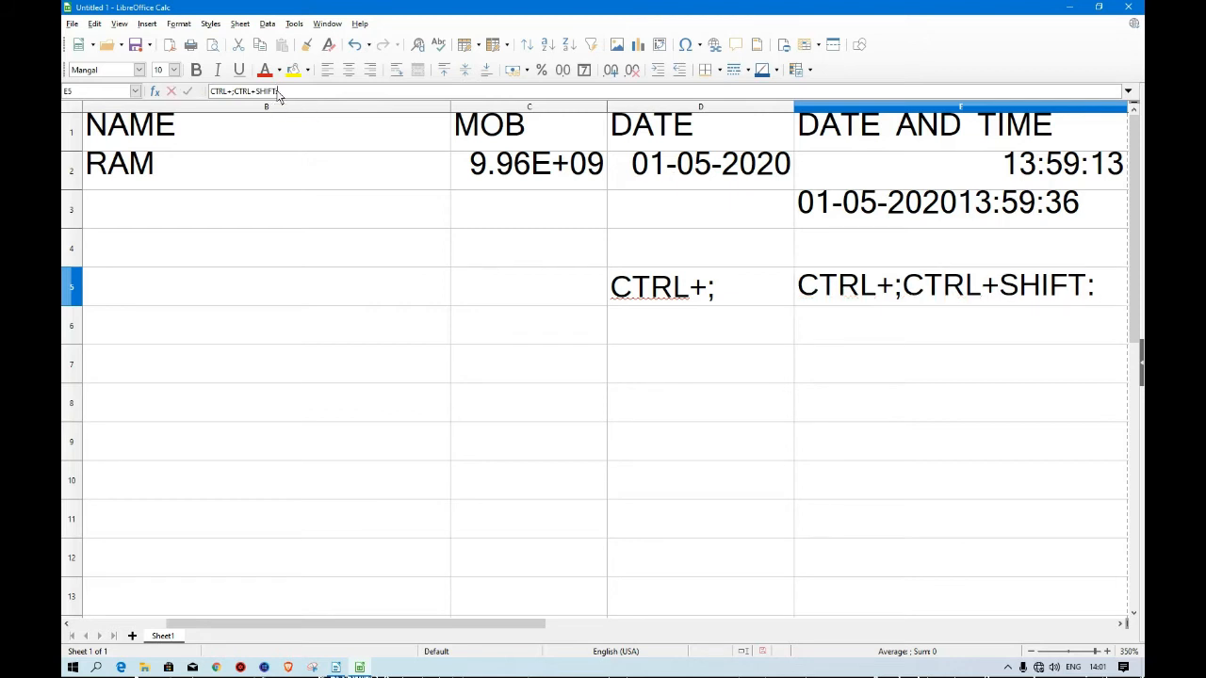
key("BackSpace")
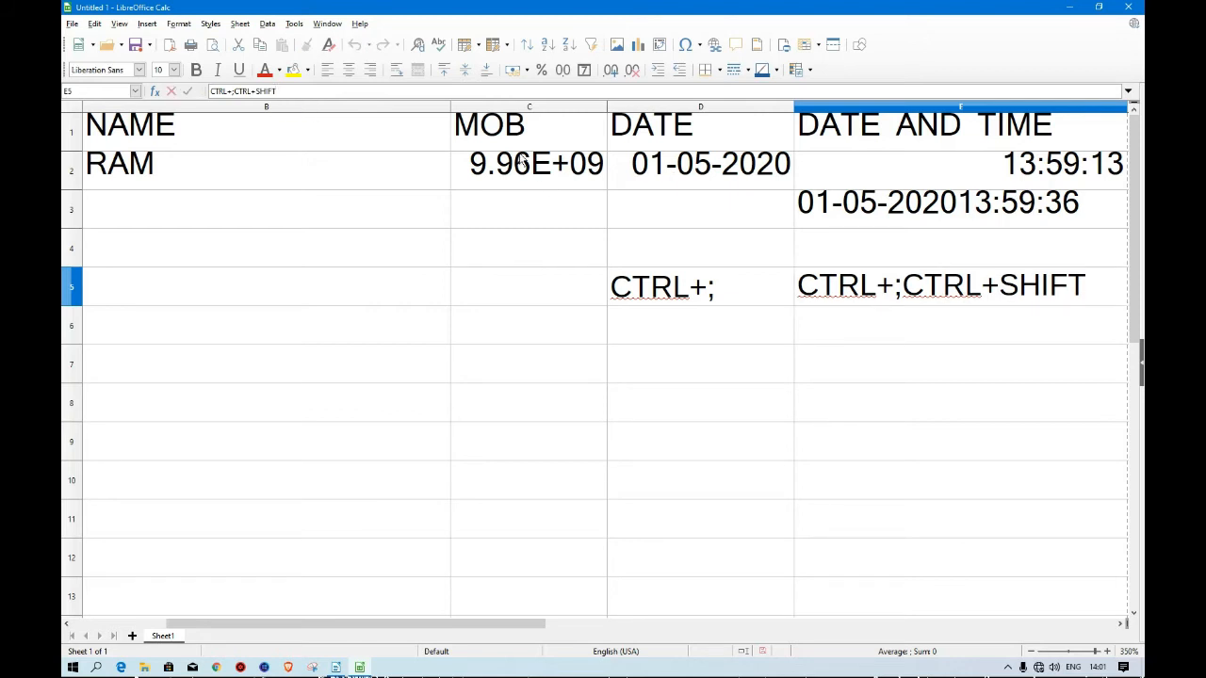
type("+:")
key("Return")
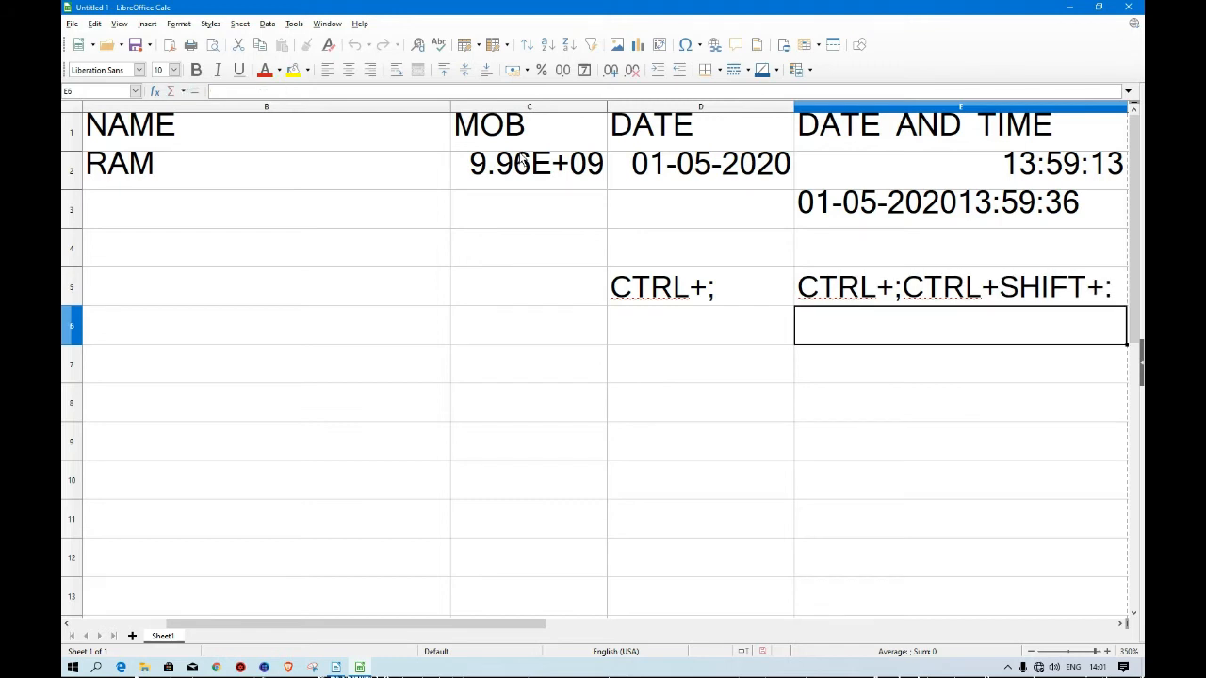
key("Up")
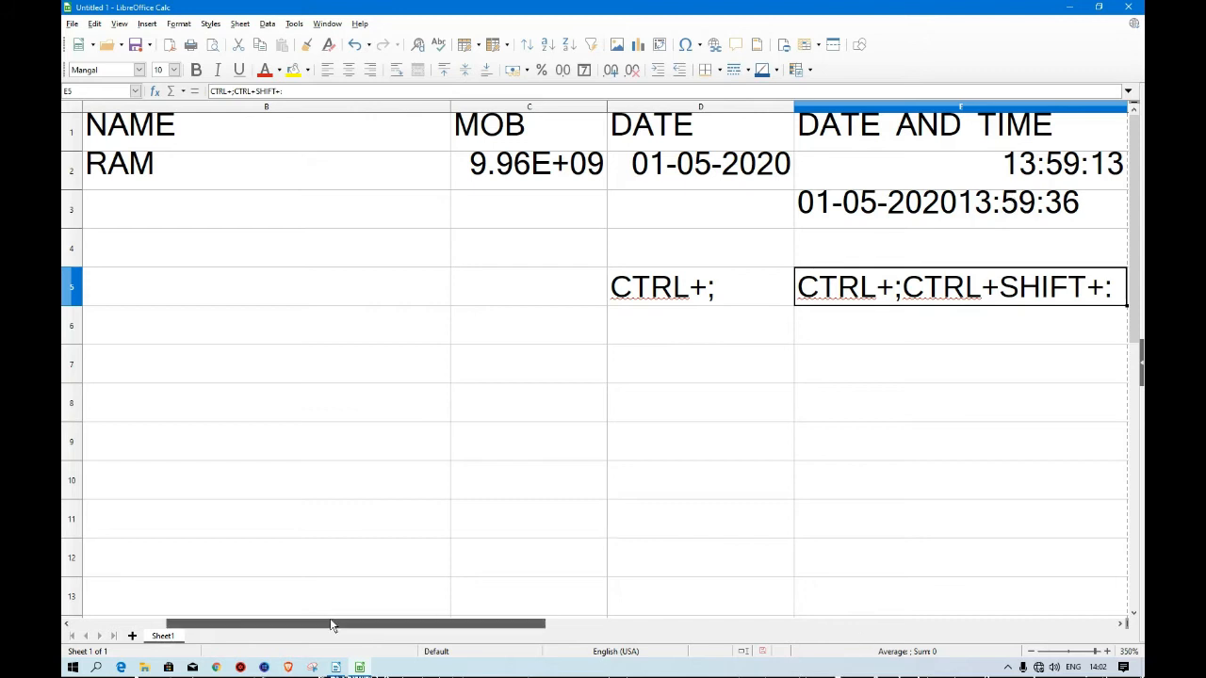
left_click_drag(334, 625, 236, 625)
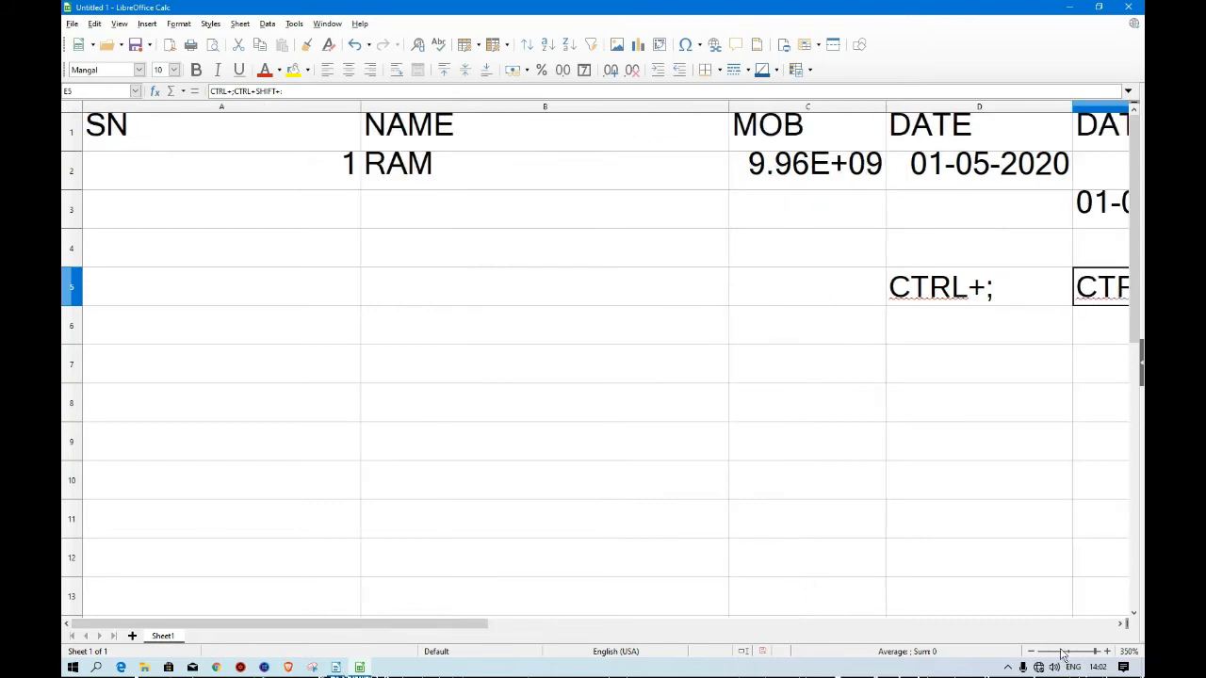
left_click(1032, 651)
left_click(1032, 652)
left_click(1032, 652)
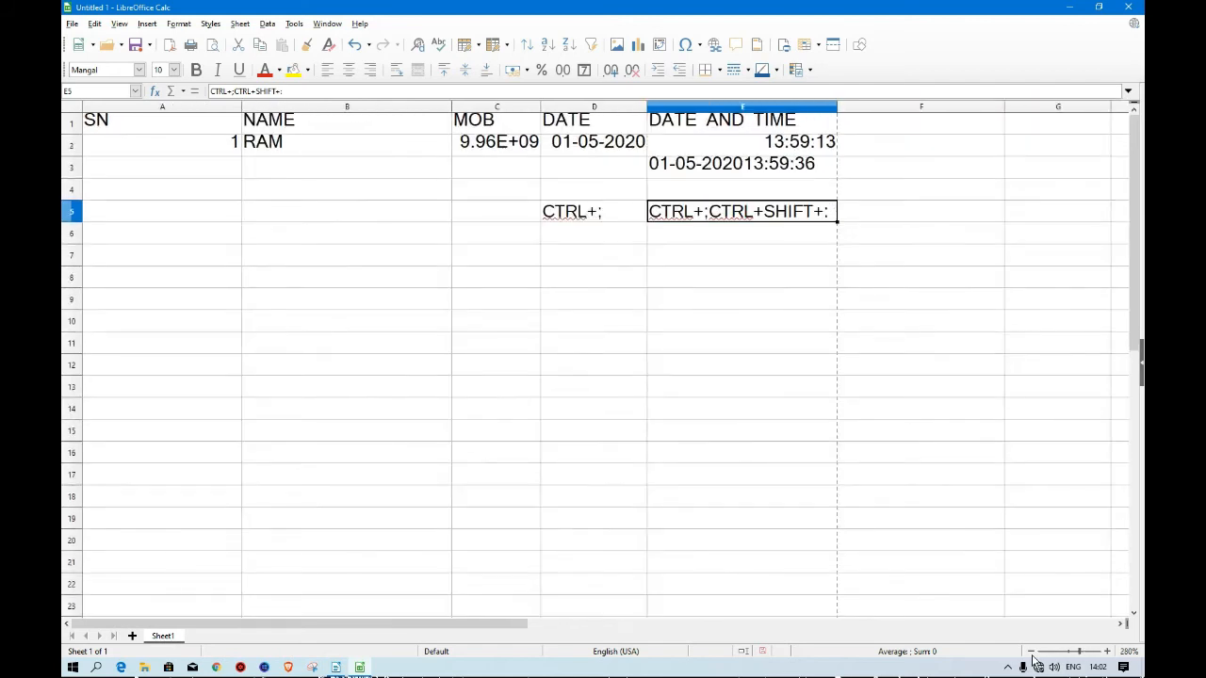
left_click(1032, 652)
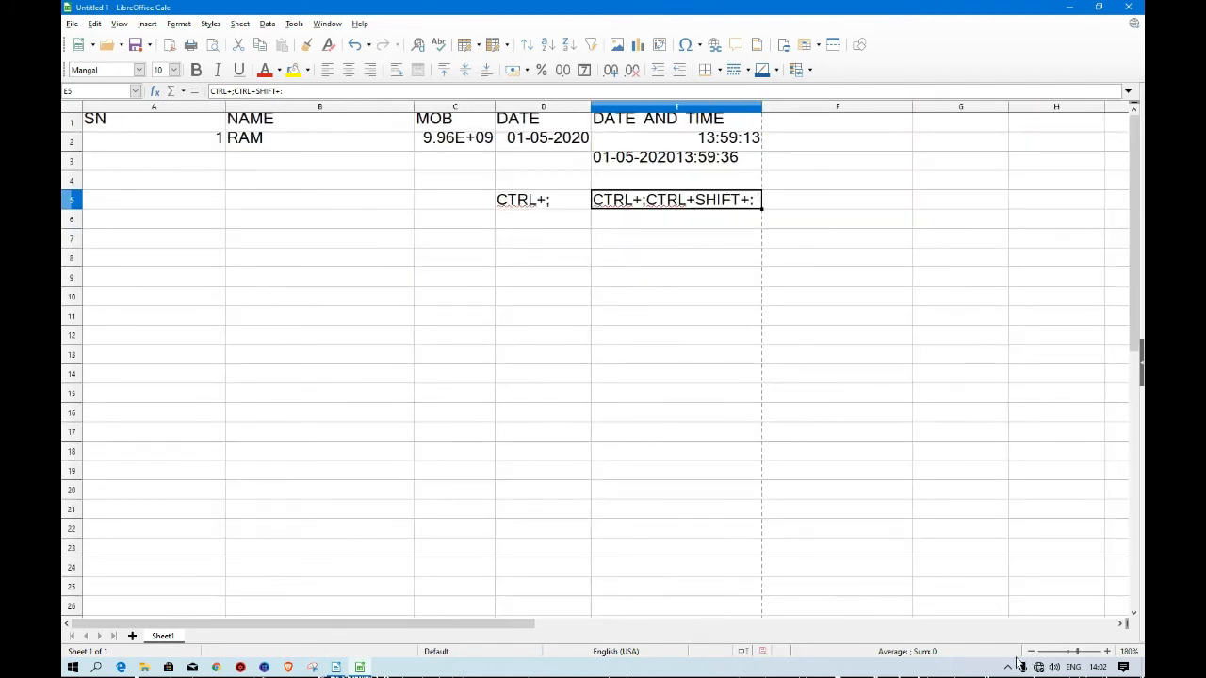
left_click(1107, 651)
left_click(1108, 652)
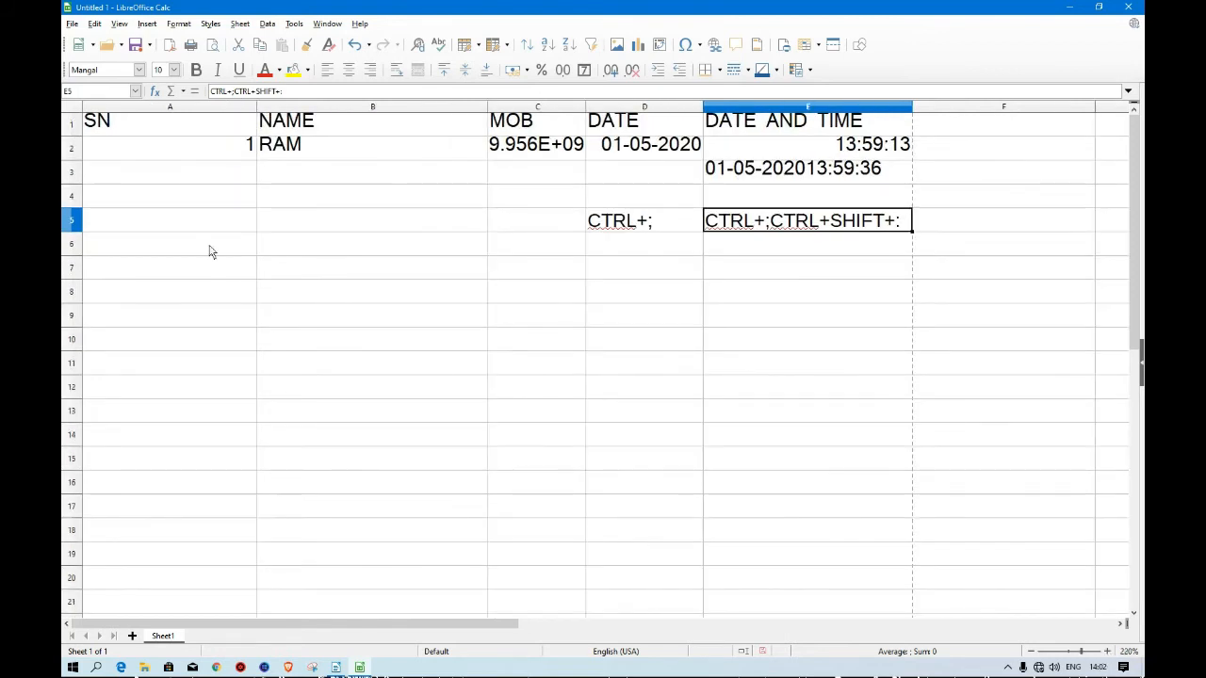
left_click(226, 150)
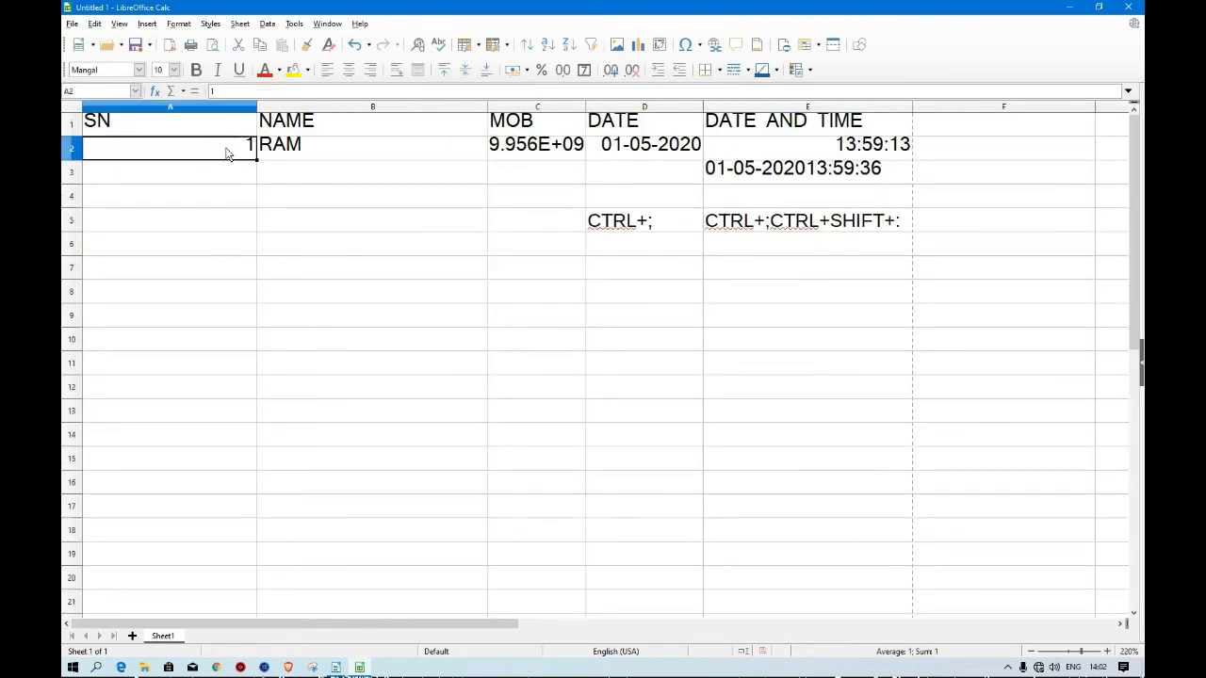
left_click(323, 149)
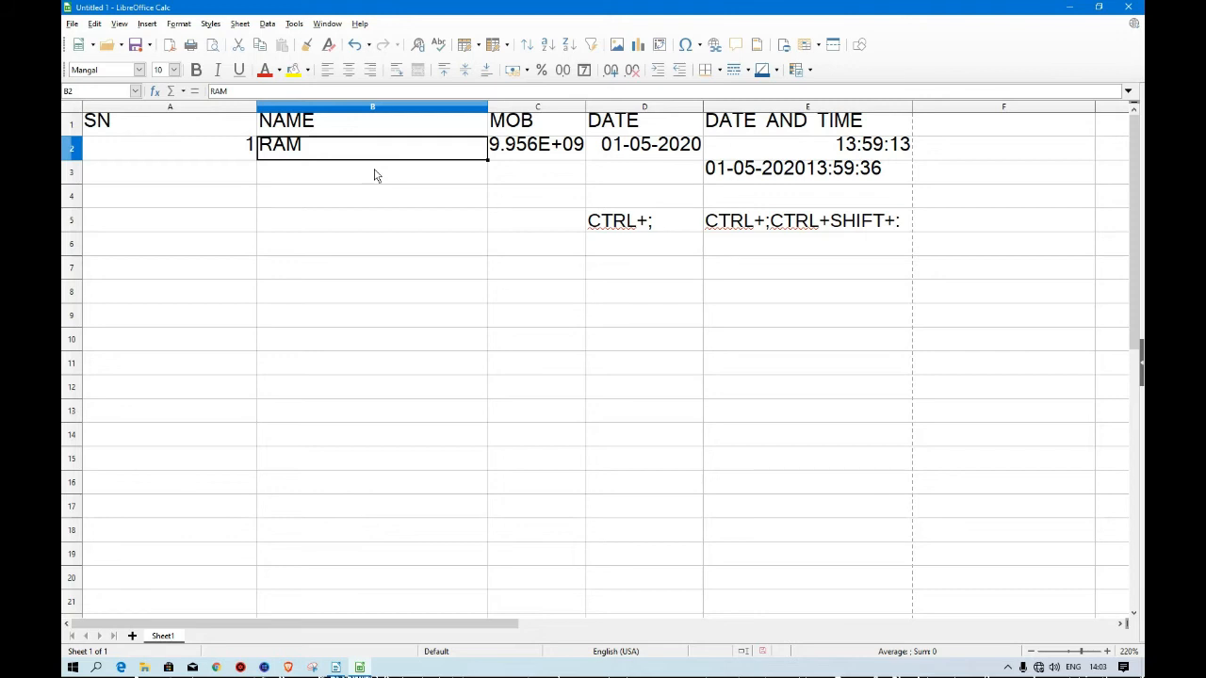
double_click(323, 151)
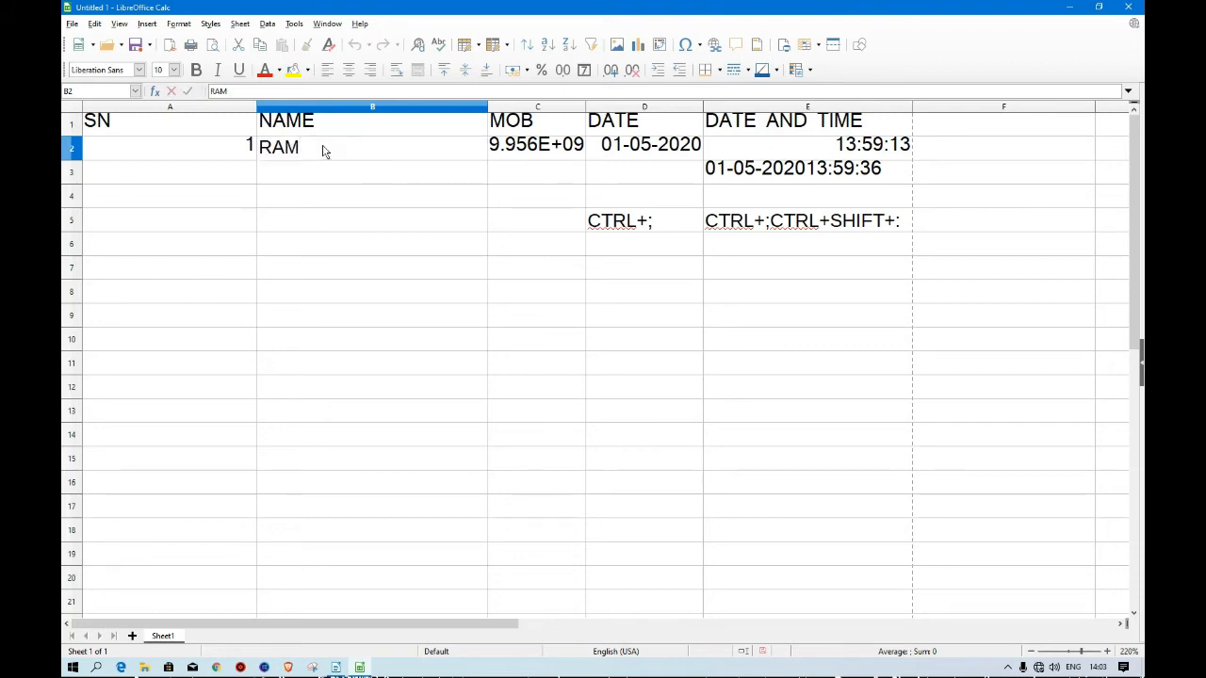
key("Return")
left_click(354, 150)
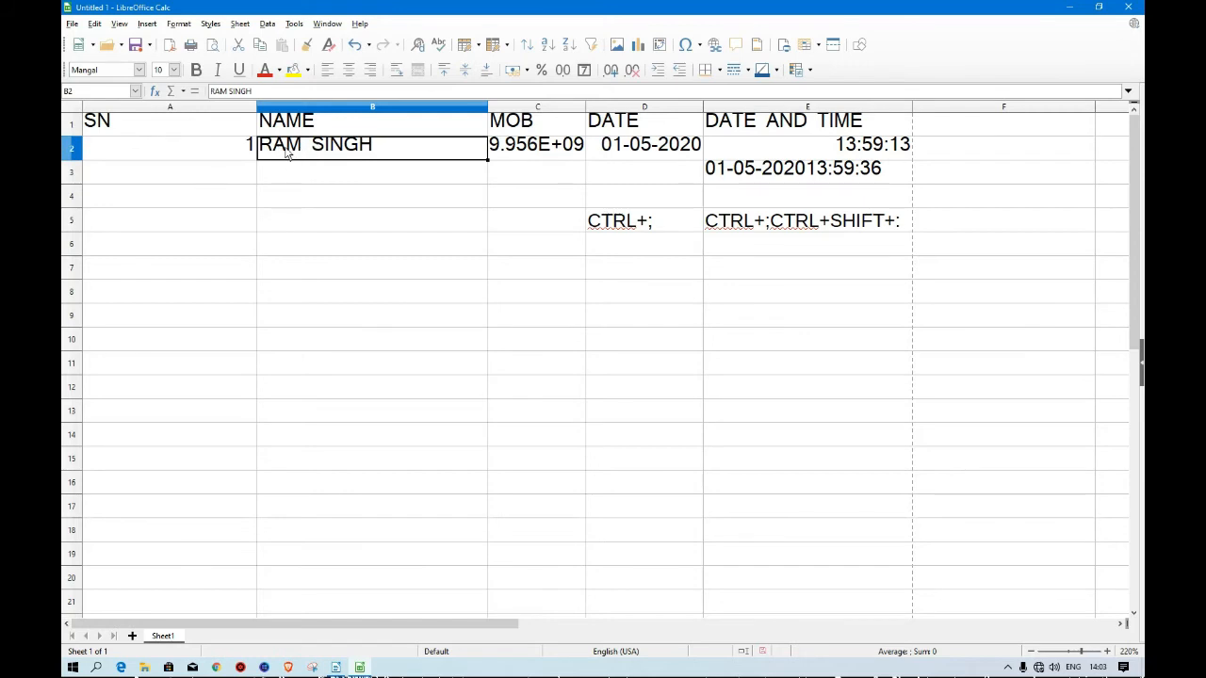
left_click(263, 92)
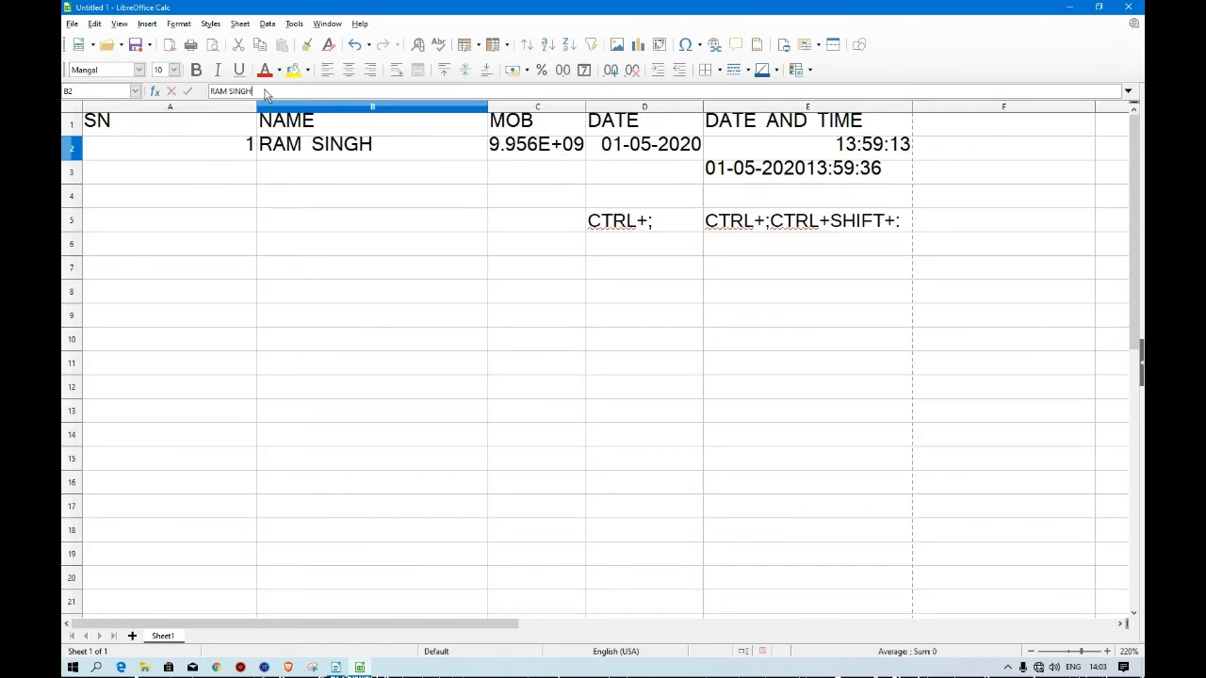
key("BackSpace")
key("BackSpace")
key("BackSpace")
key("BackSpace")
key("BackSpace")
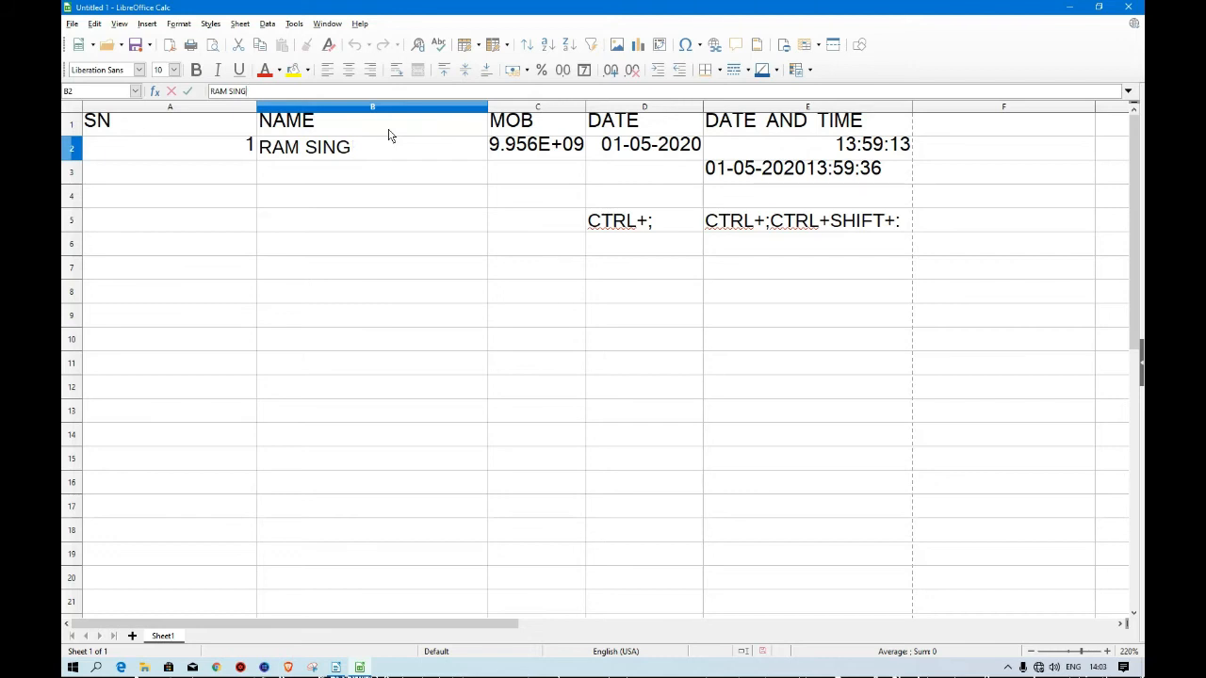
left_click(346, 271)
Open cell B2 for editing with the edit shortcut, then leave it unchanged.
left_click(322, 148)
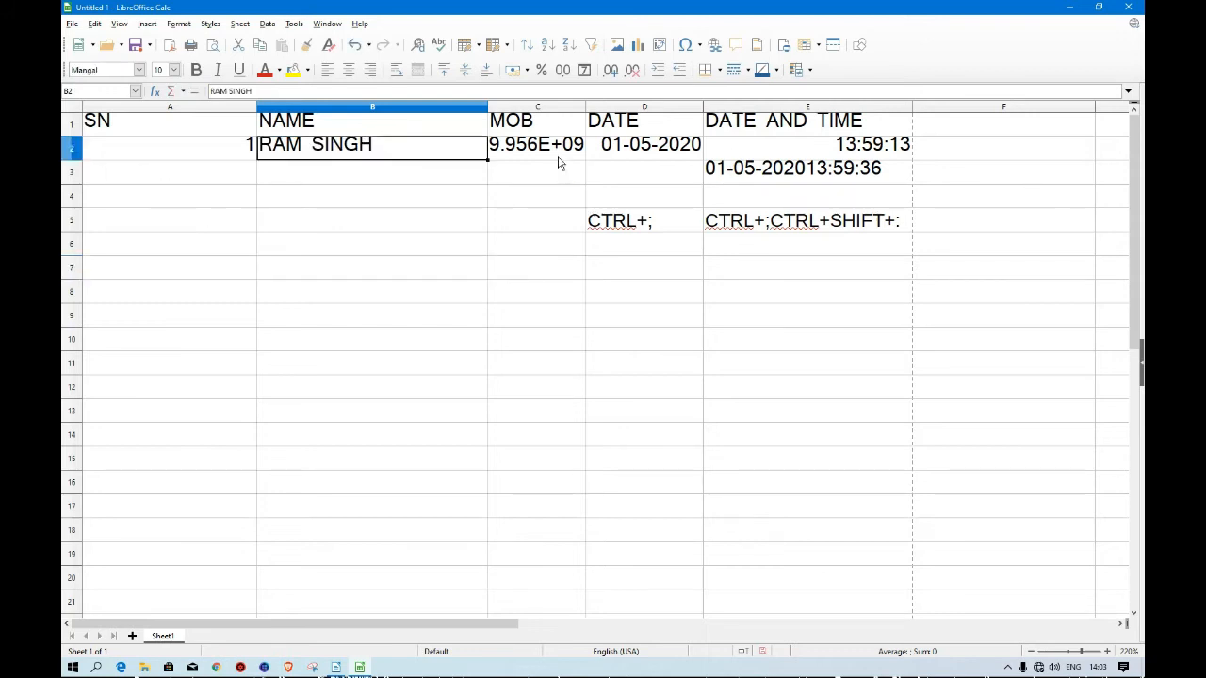
key("F2")
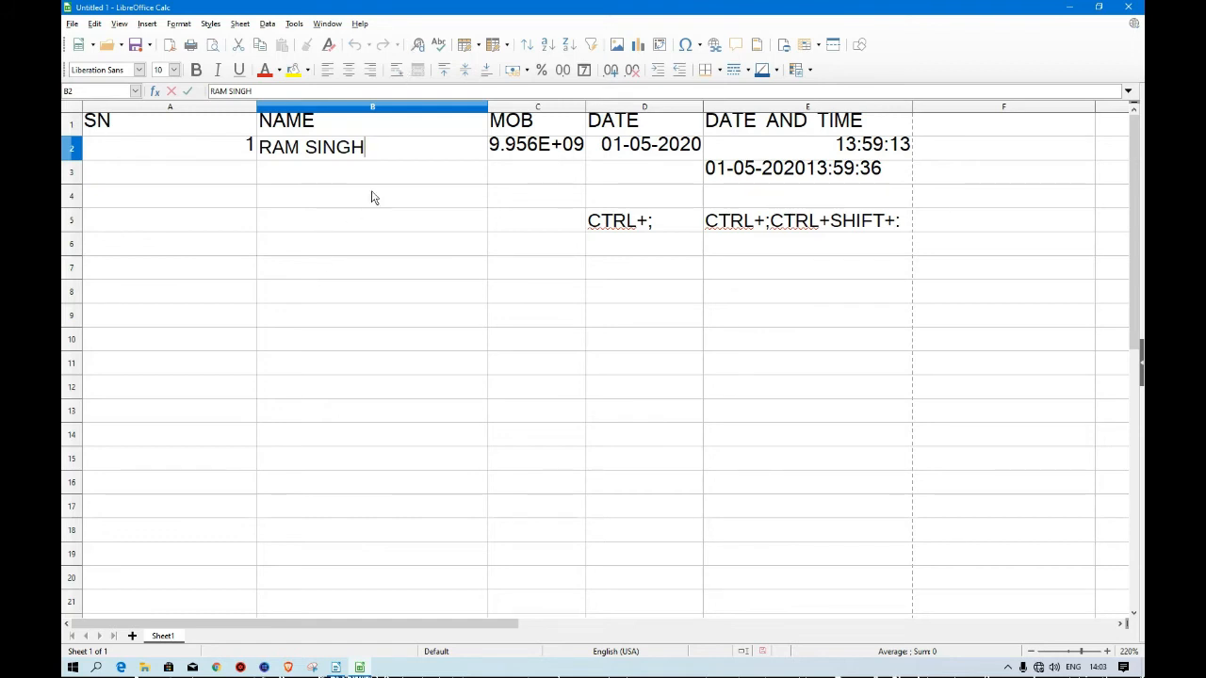
left_click(316, 269)
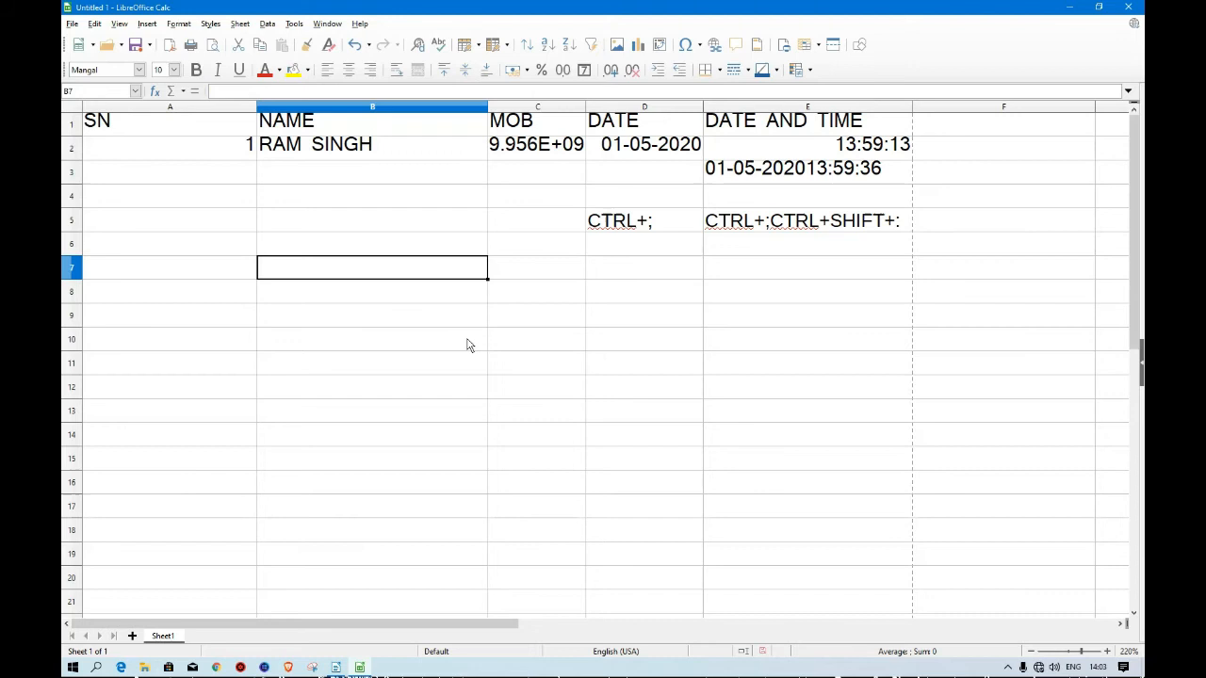
Zoom in and enter the note CELL DOUBLE CLICK into cell B7.
left_click(1106, 651)
left_click(1106, 651)
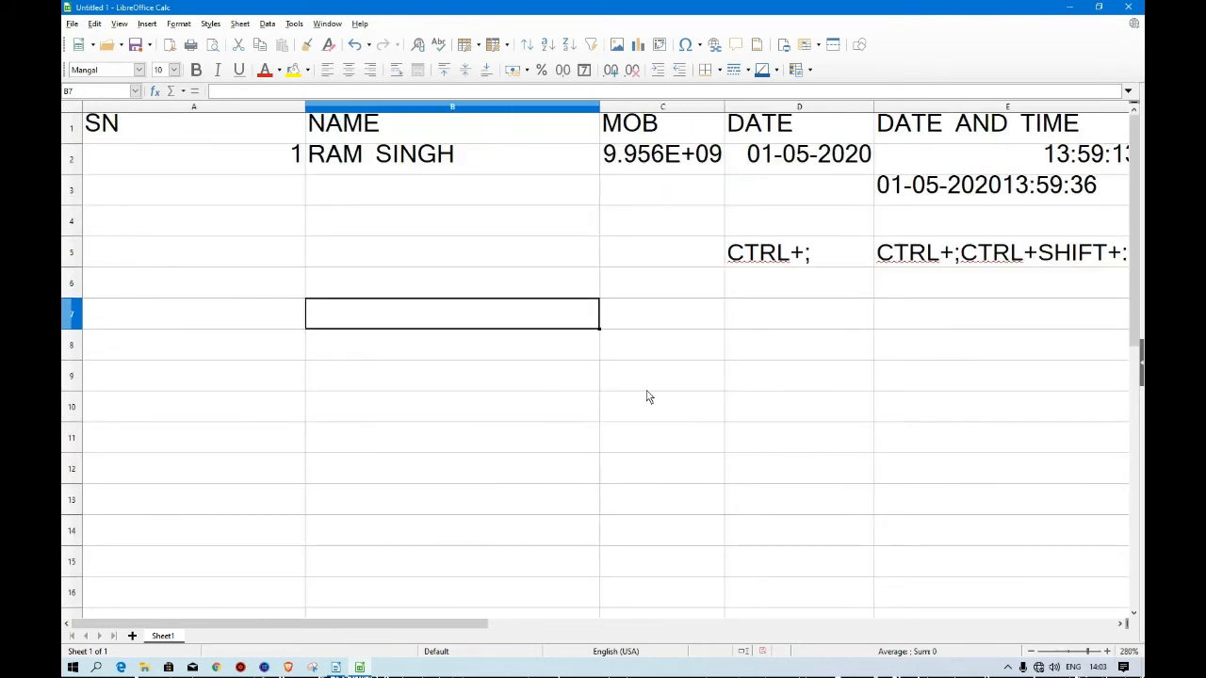
type("CELL")
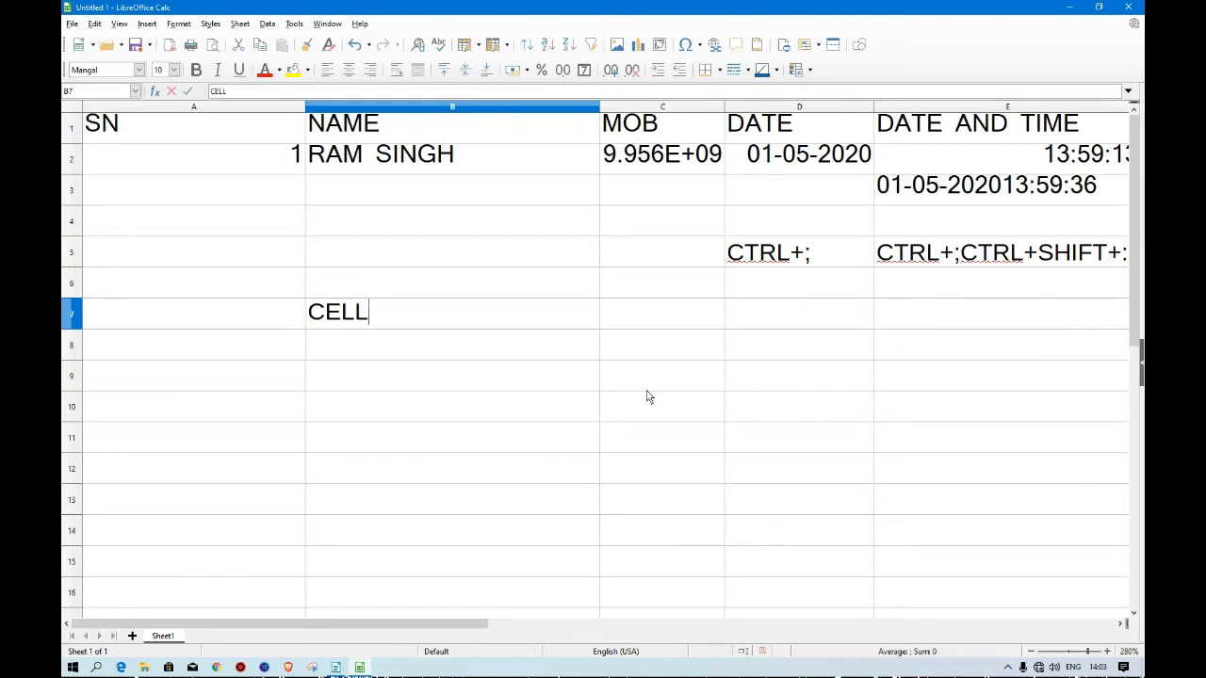
type(" DOU")
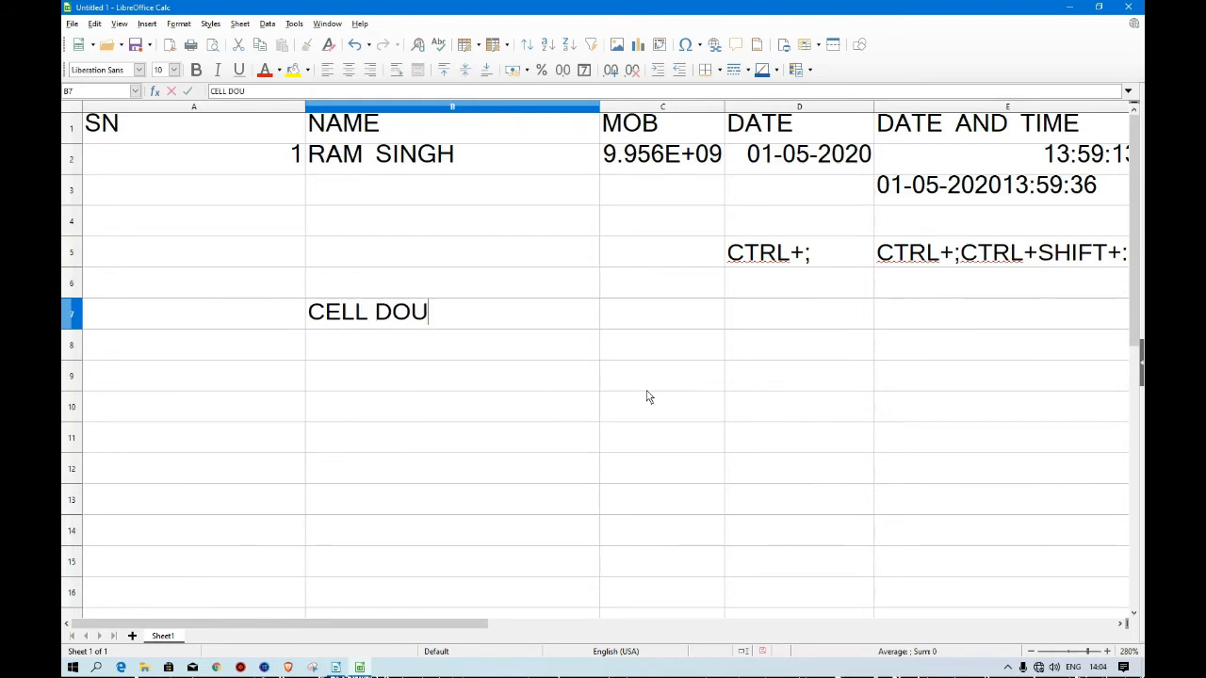
type("BLE CLICK")
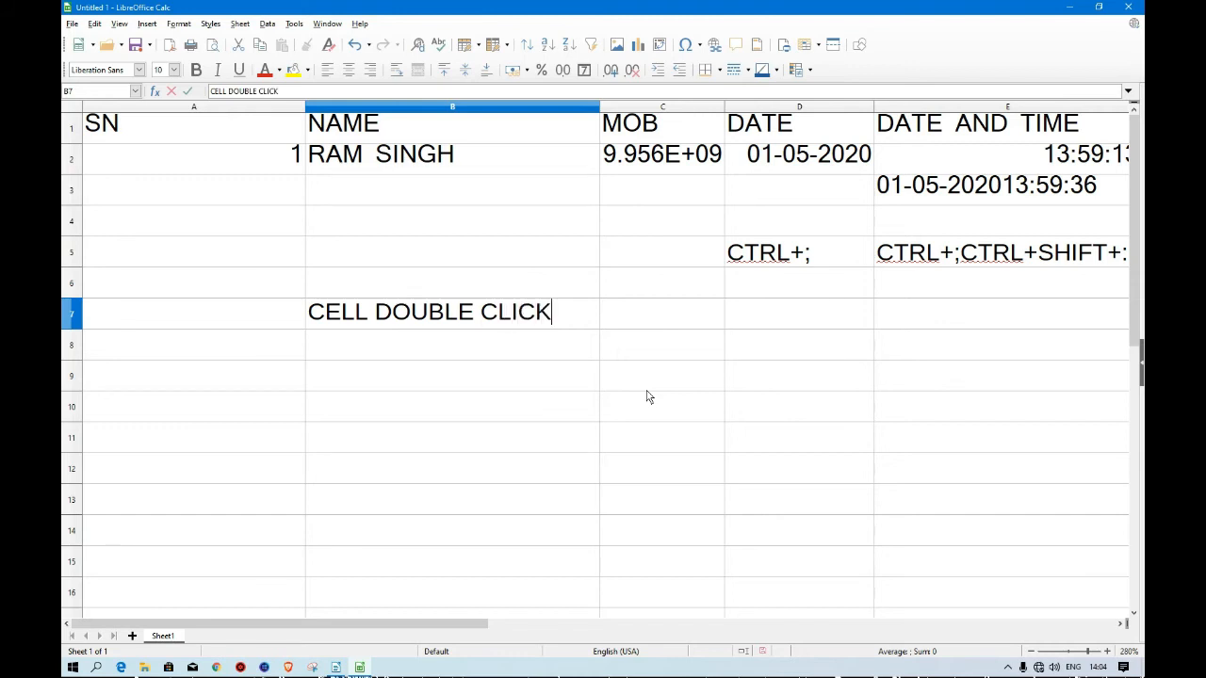
key("Return")
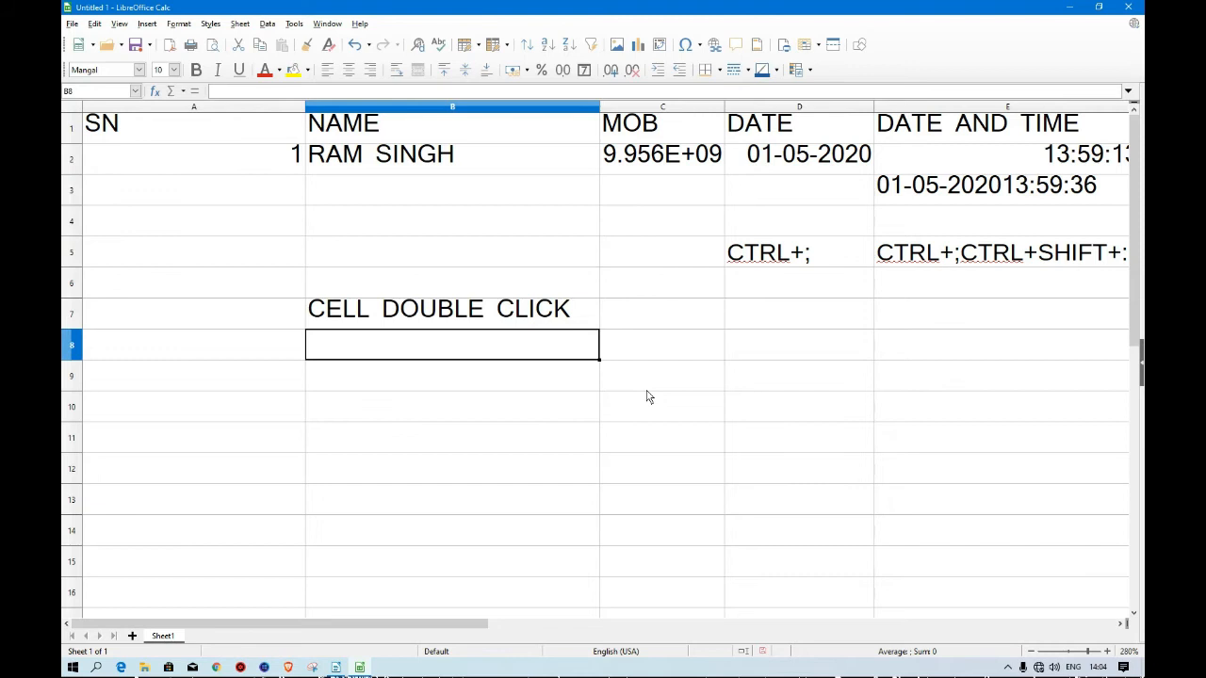
Enter the note FORMULABAR into cell B8.
type("FO")
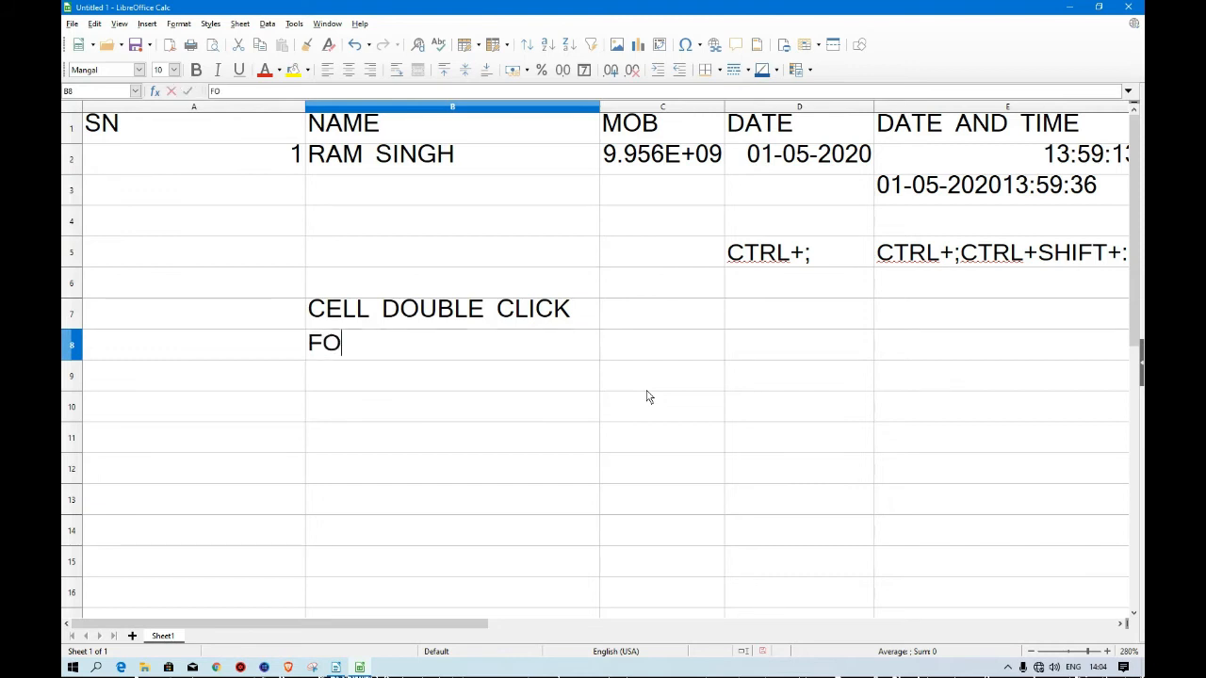
type("RMUL")
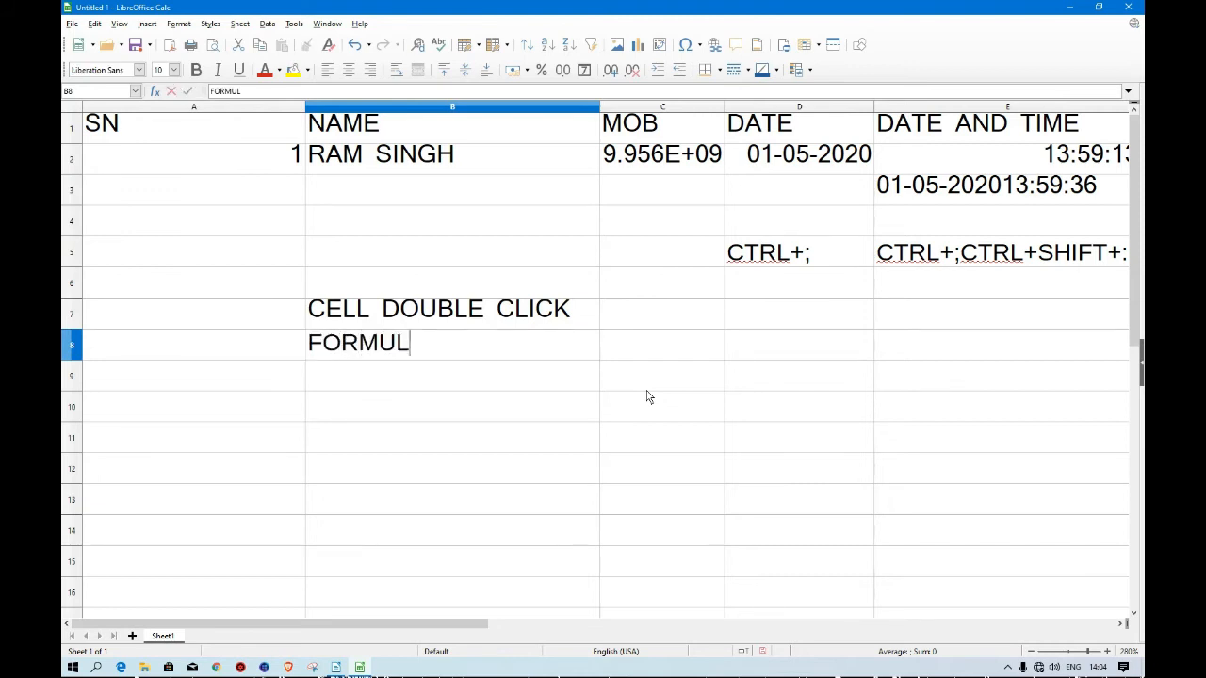
type("ABAR")
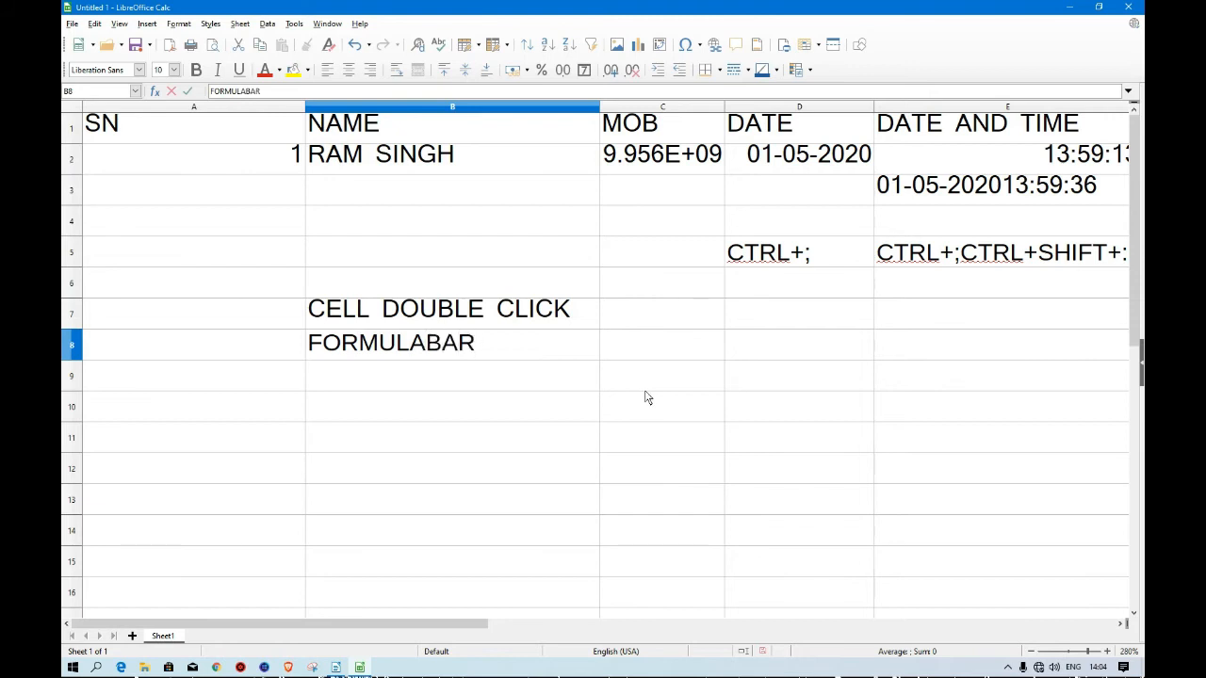
key("Return")
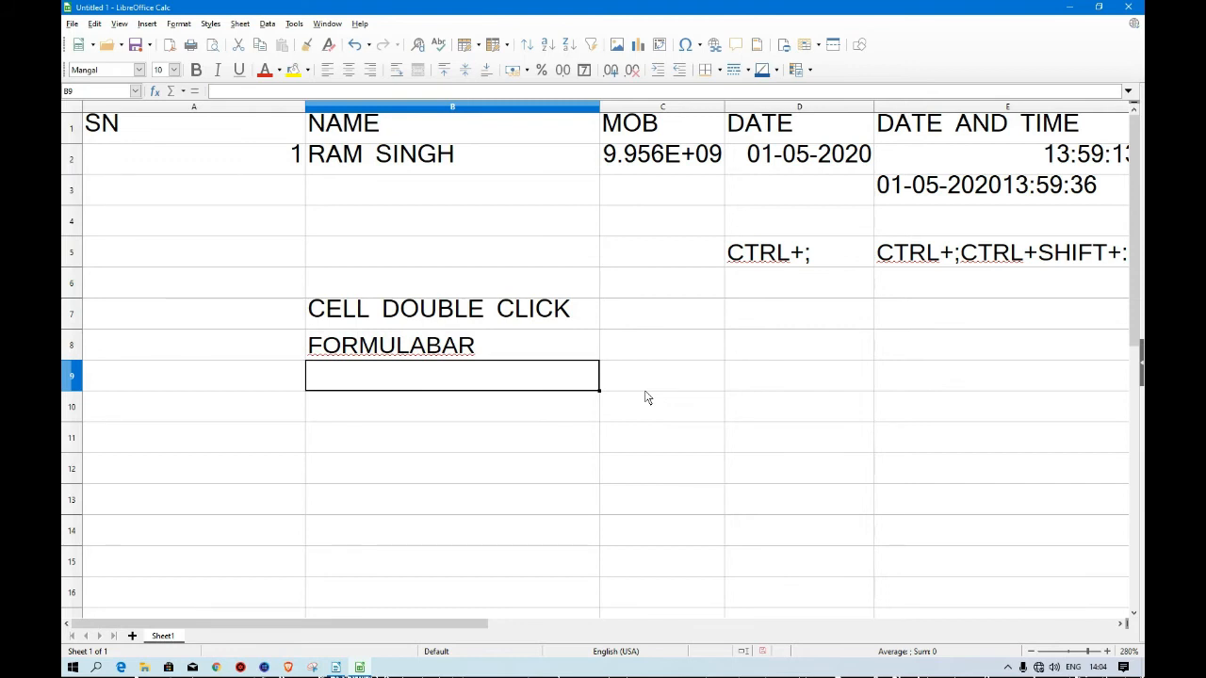
Enter F2 into cell B9 and select the three notes in B7:B9.
type("F")
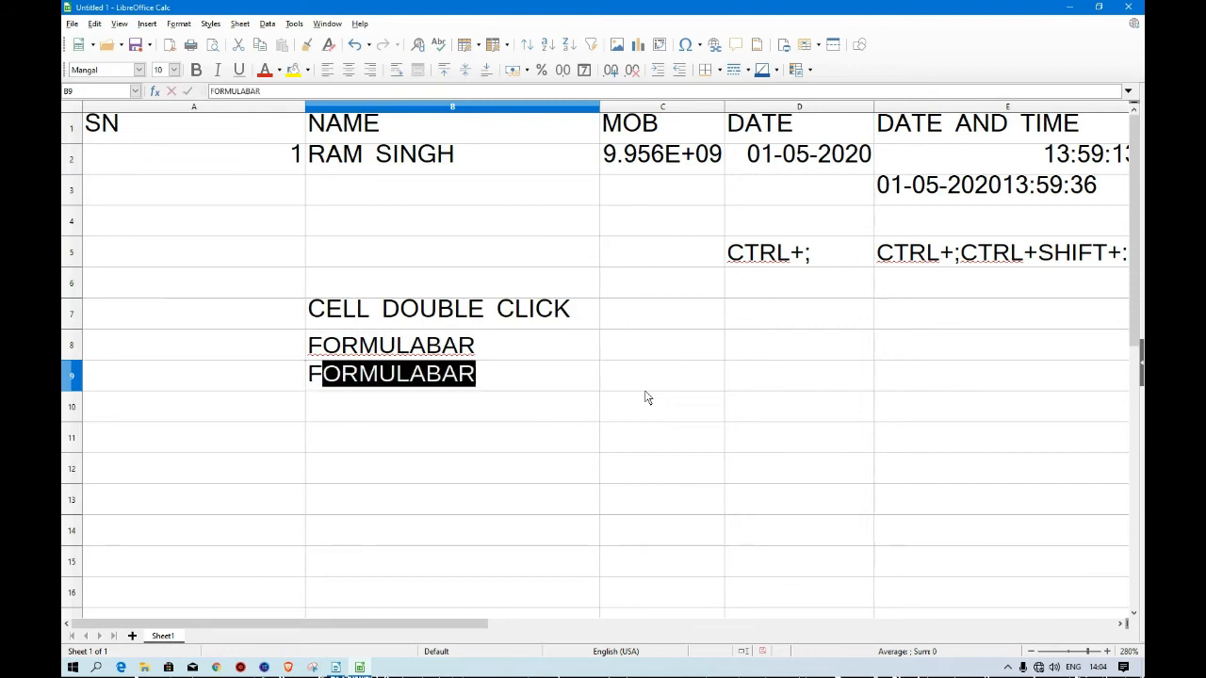
type("2")
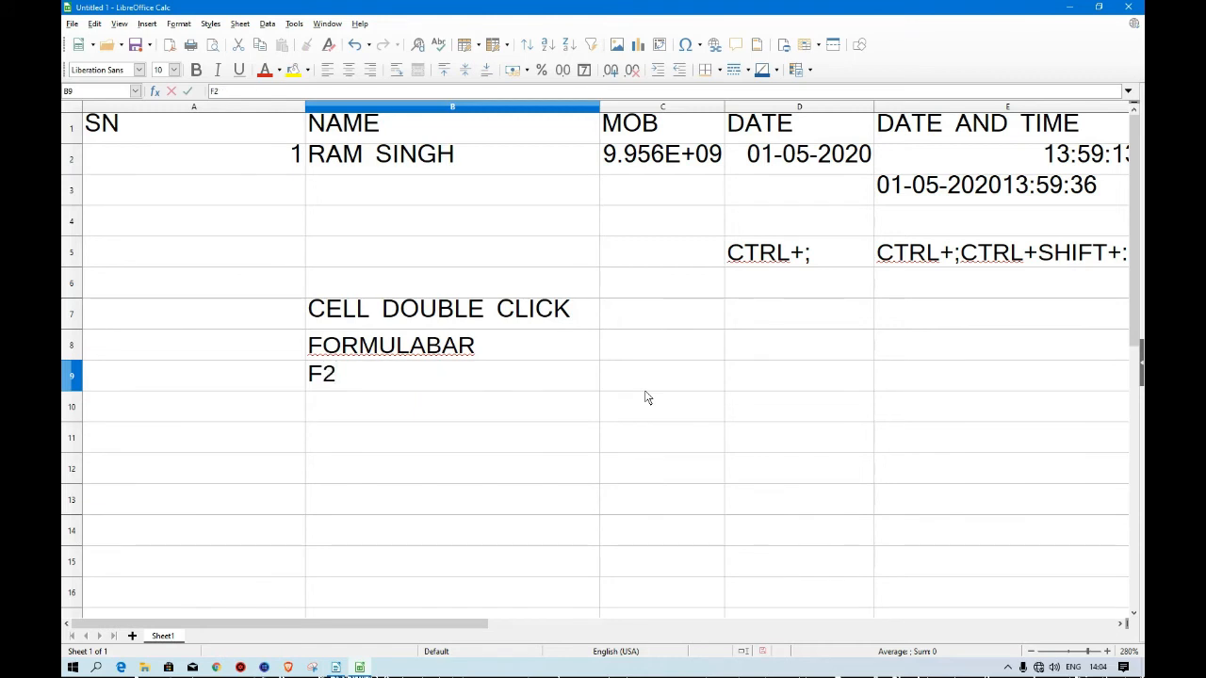
left_click_drag(344, 308, 348, 391)
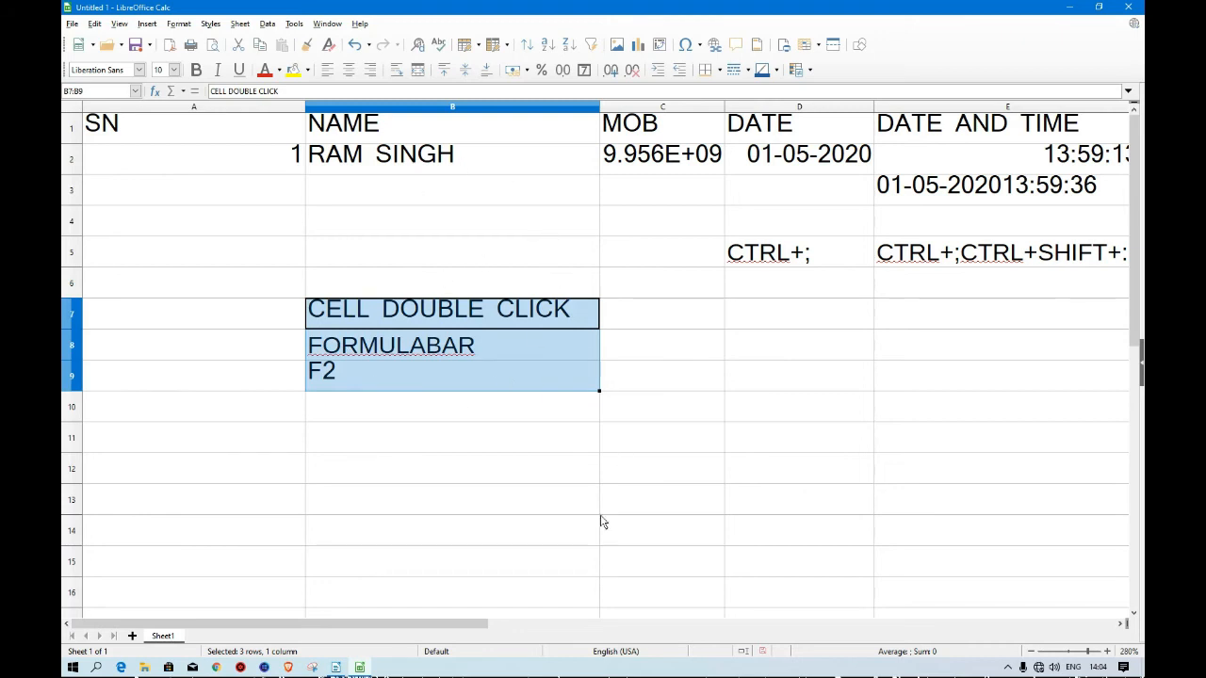
Switch to the Writer lecture outline, scroll through its topic list, and return to the spreadsheet.
left_click(335, 667)
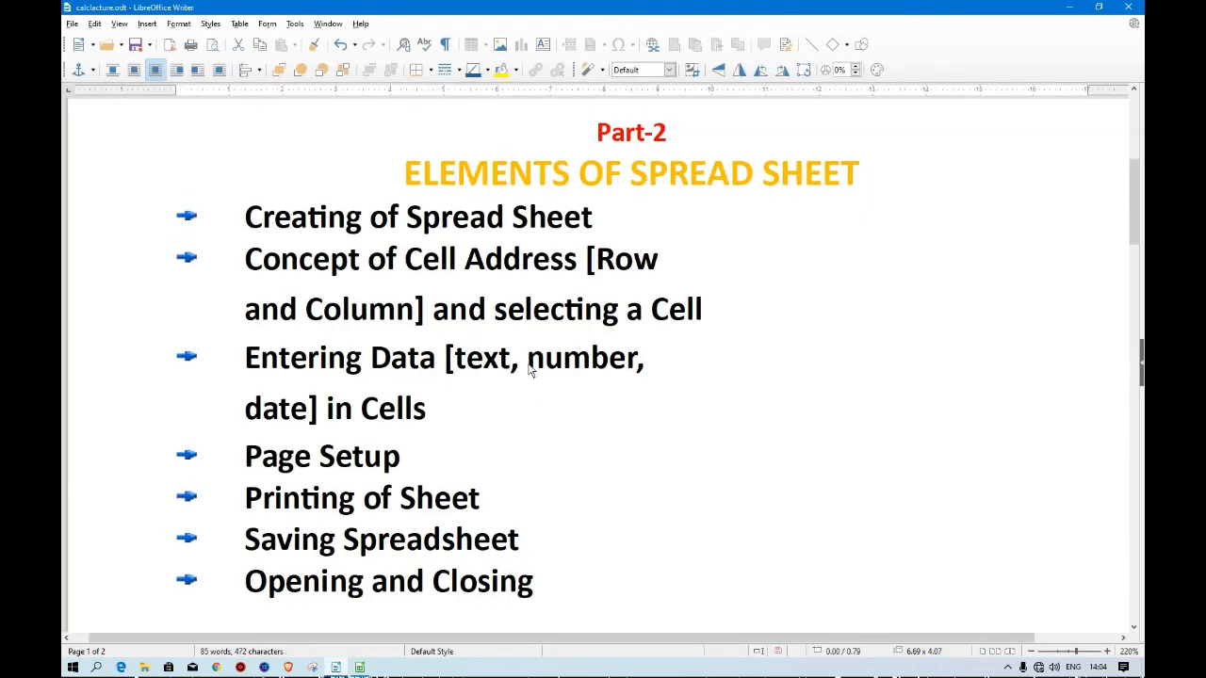
scroll(461, 436, "down", 1)
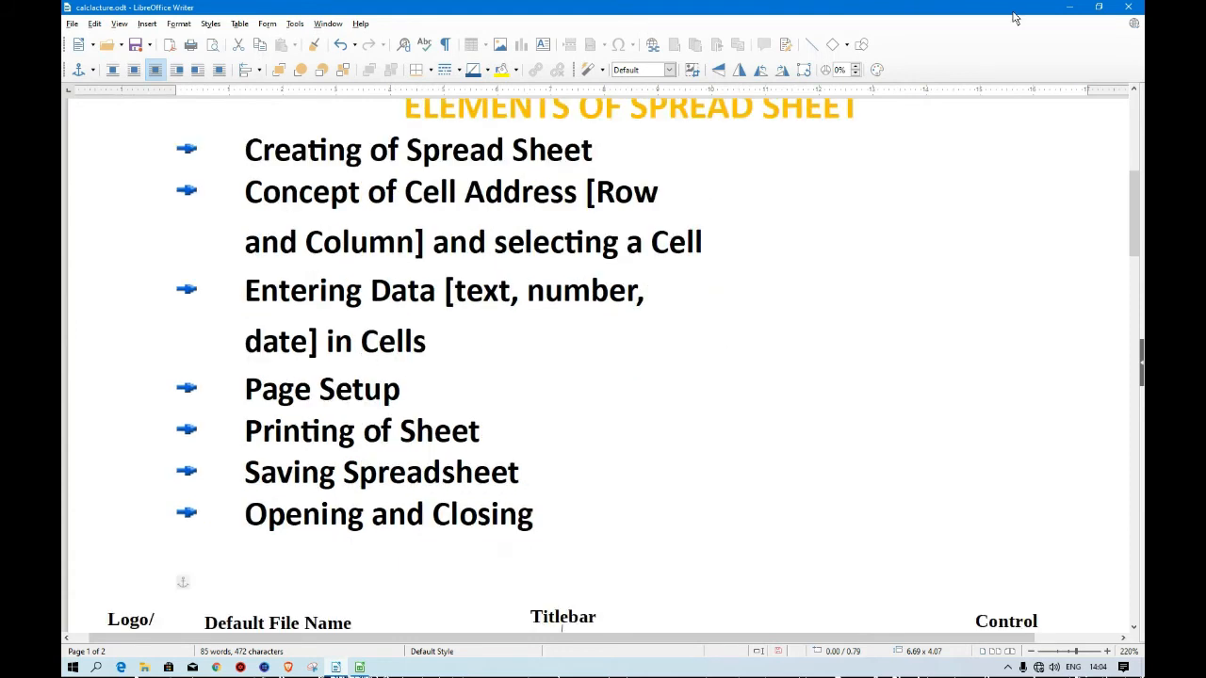
left_click(1069, 11)
left_click(662, 441)
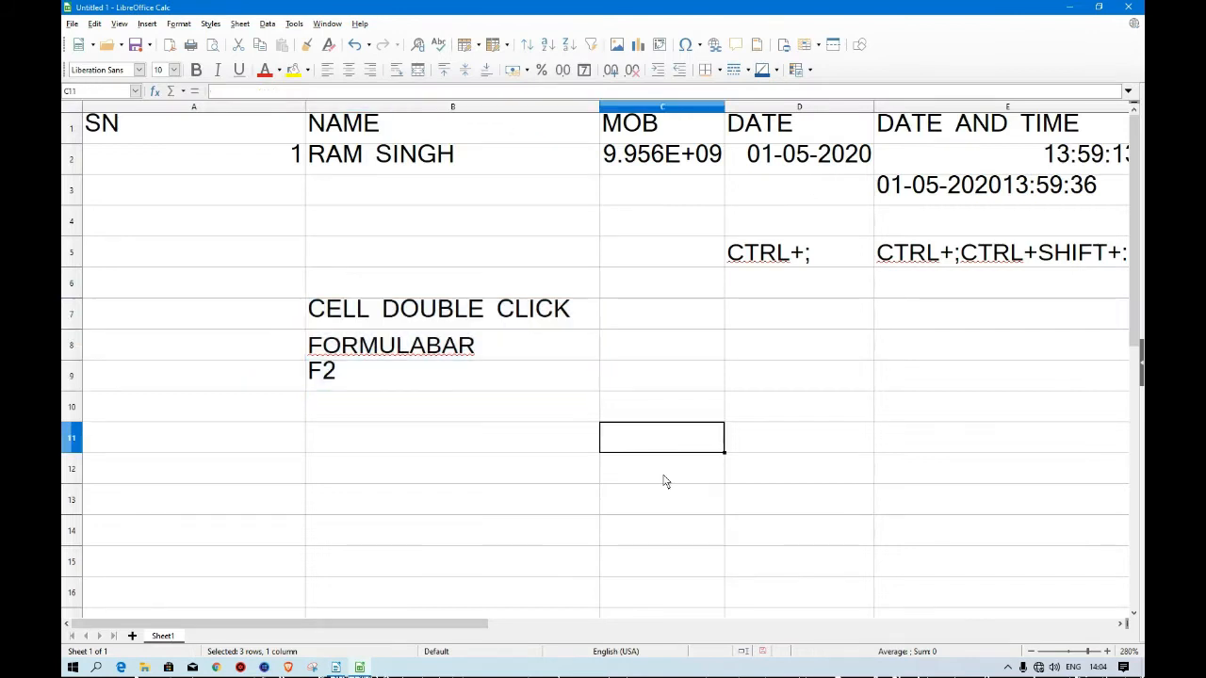
Zoom out and jump from cell A1 to the last filled cell of row 1.
left_click(1029, 652)
left_click(1029, 652)
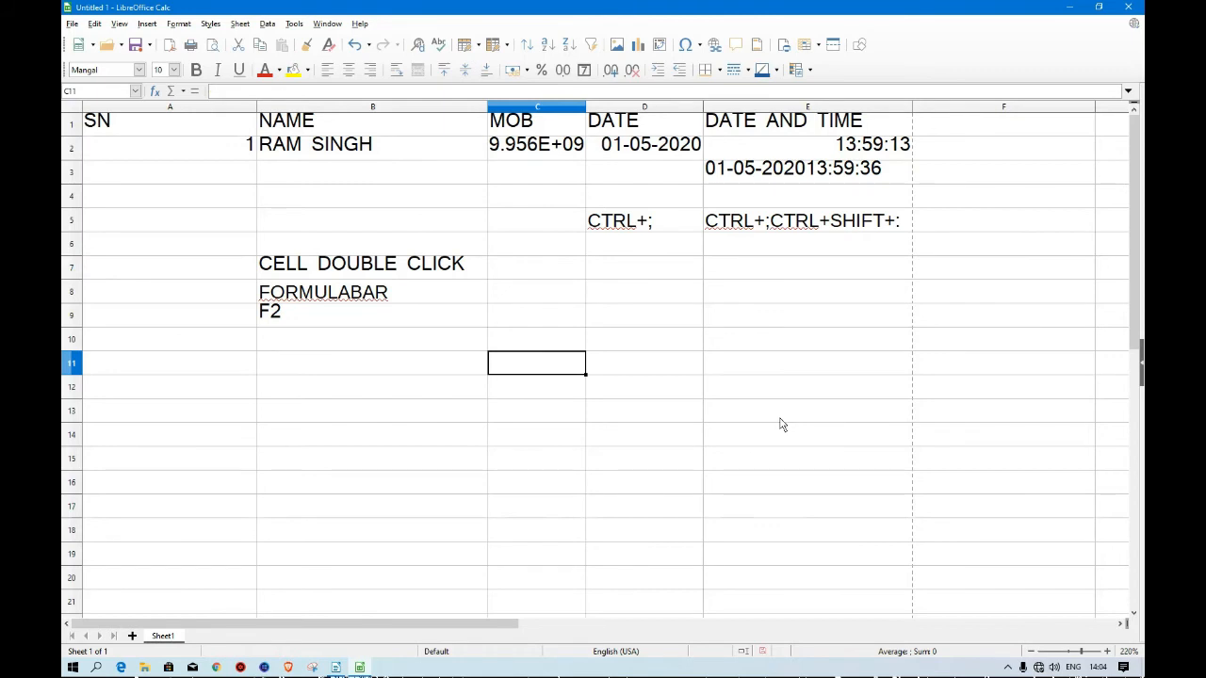
left_click(110, 129)
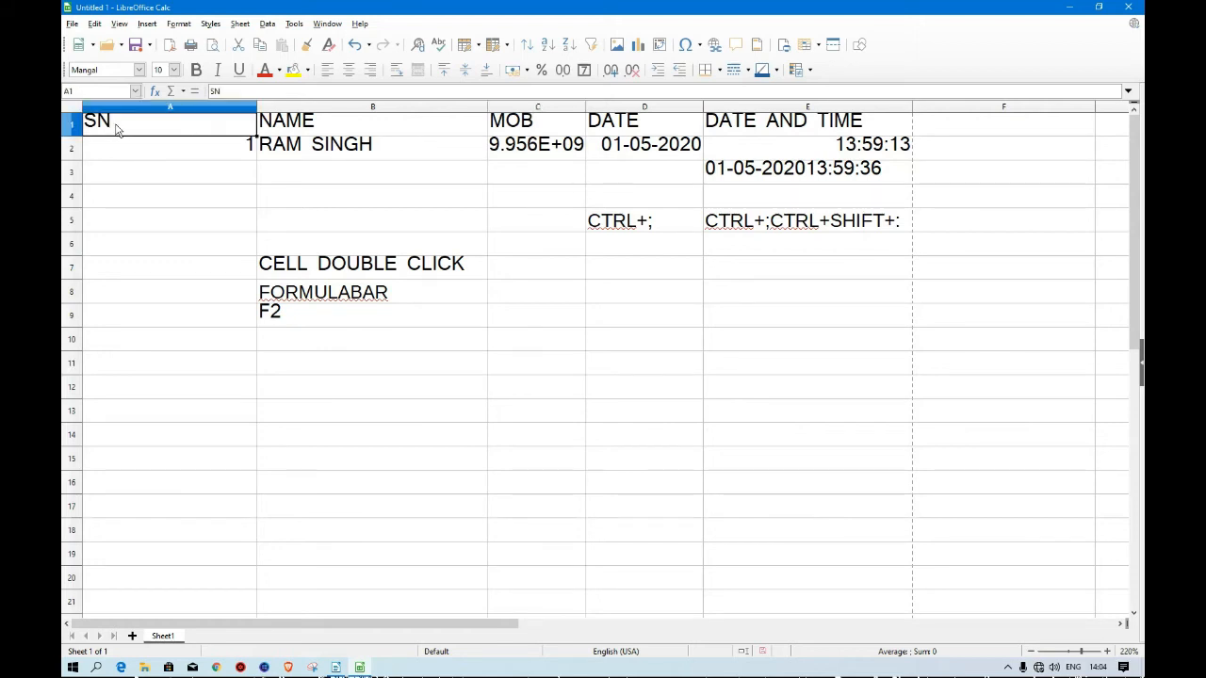
key("ctrl+Right")
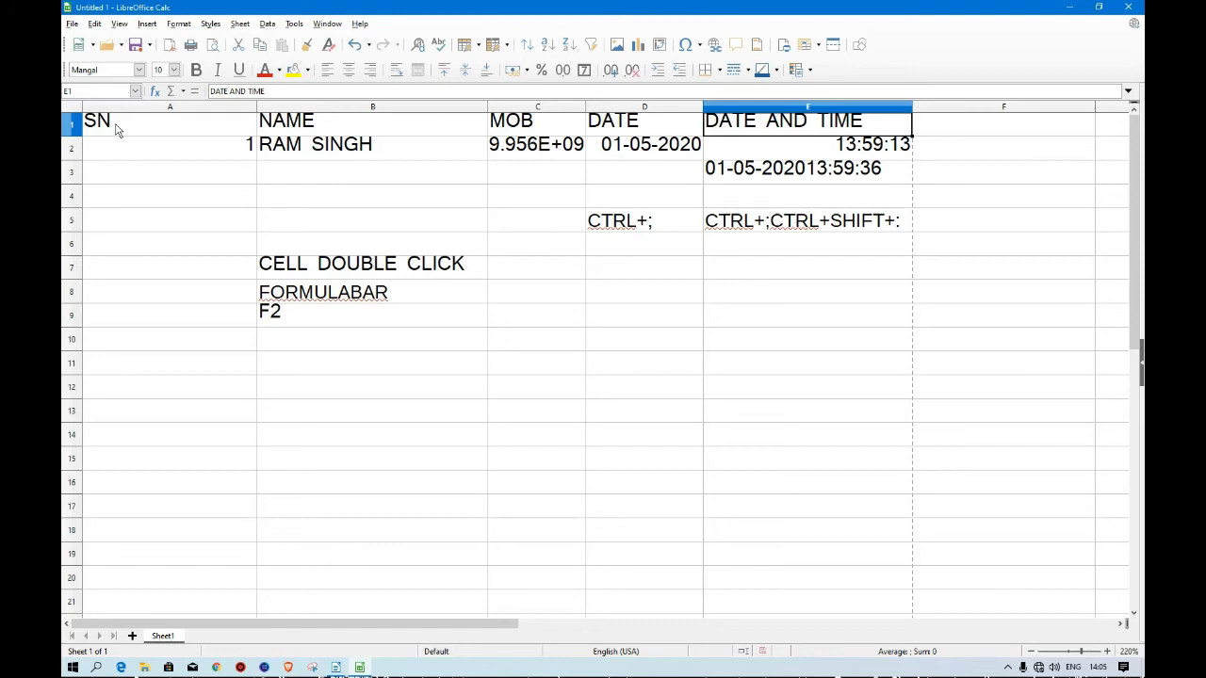
Select the whole sheet and delete all its contents.
key("ctrl+a")
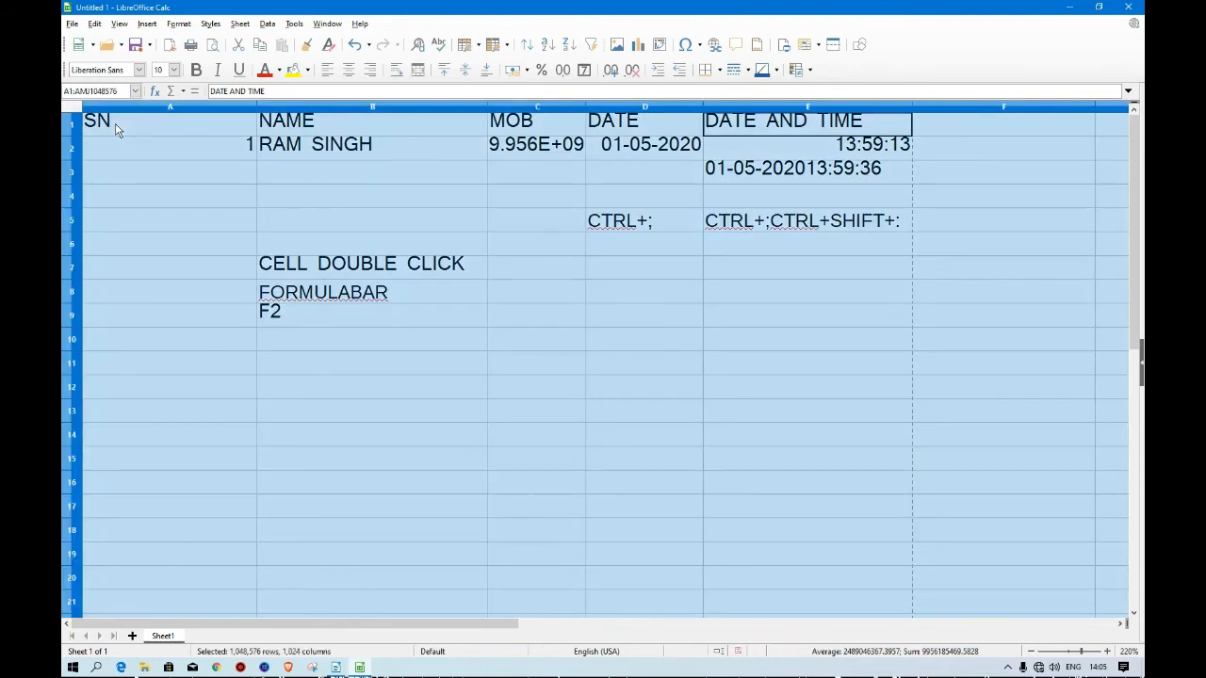
key("Delete")
Move around the empty sheet to its last column AMJ and back to cell A1.
key("Down")
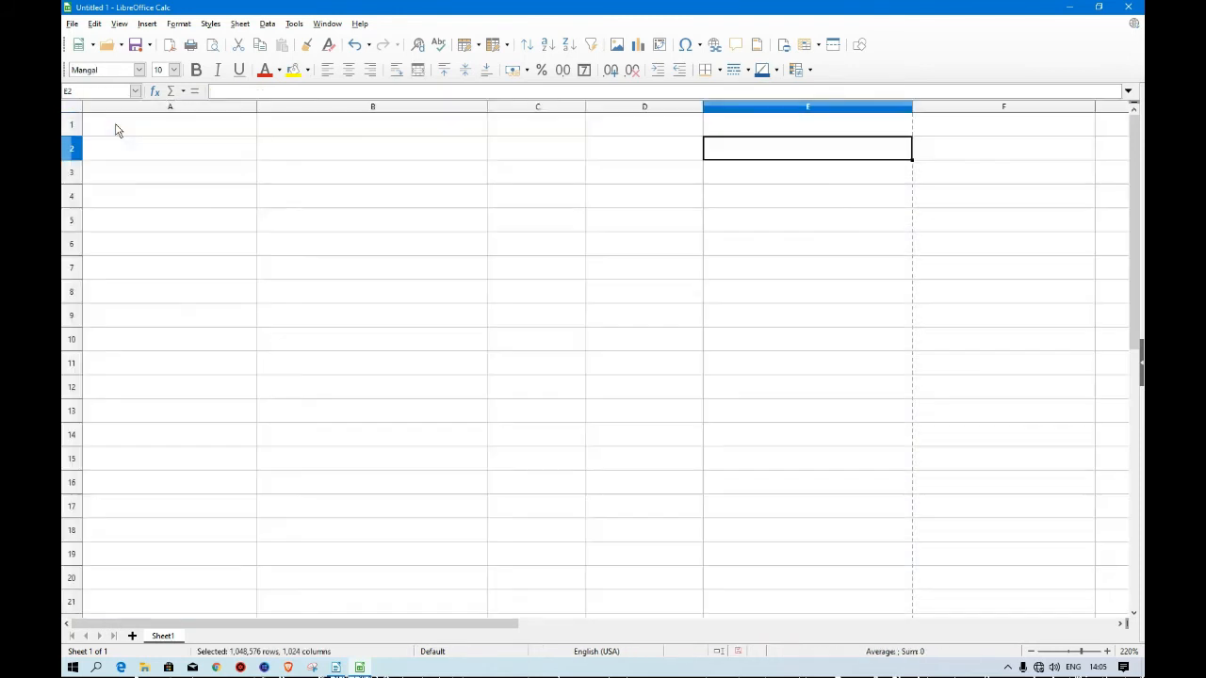
key("Up")
key("Left")
key("Left")
key("Left")
key("Left")
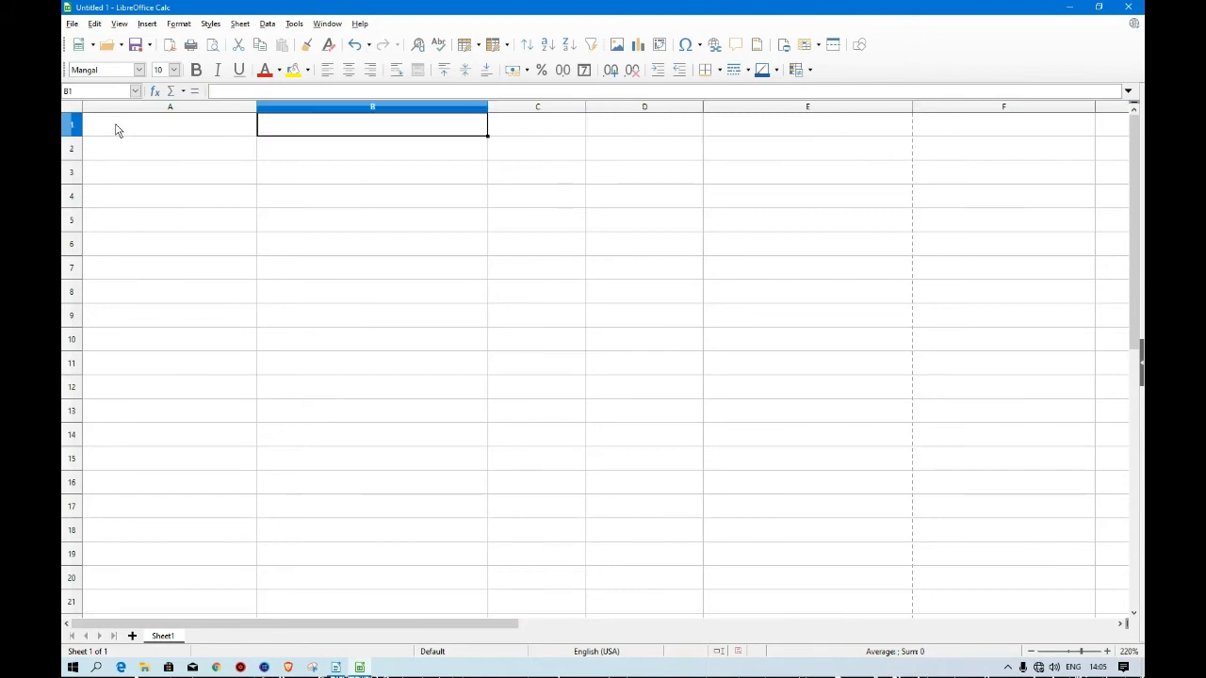
key("ctrl+Right")
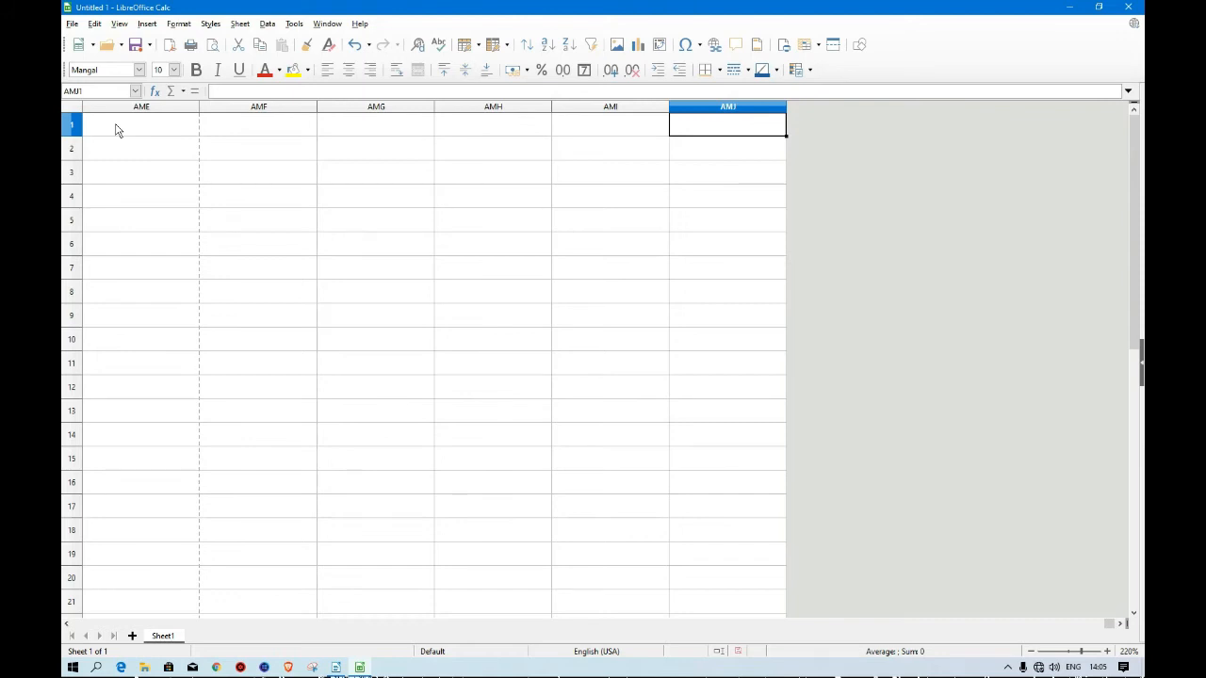
key("ctrl+Home")
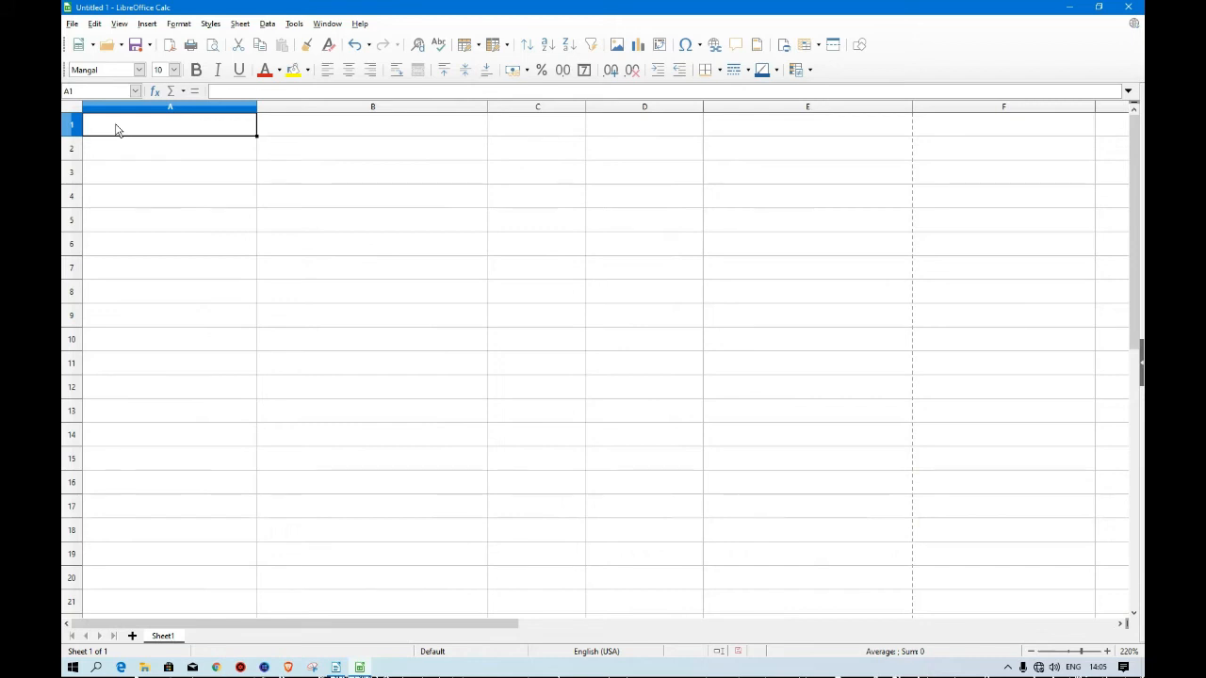
Jump to the sheet's last row, its bottom-right cell AMJ1048576, and back to the row's start.
key("ctrl+Down")
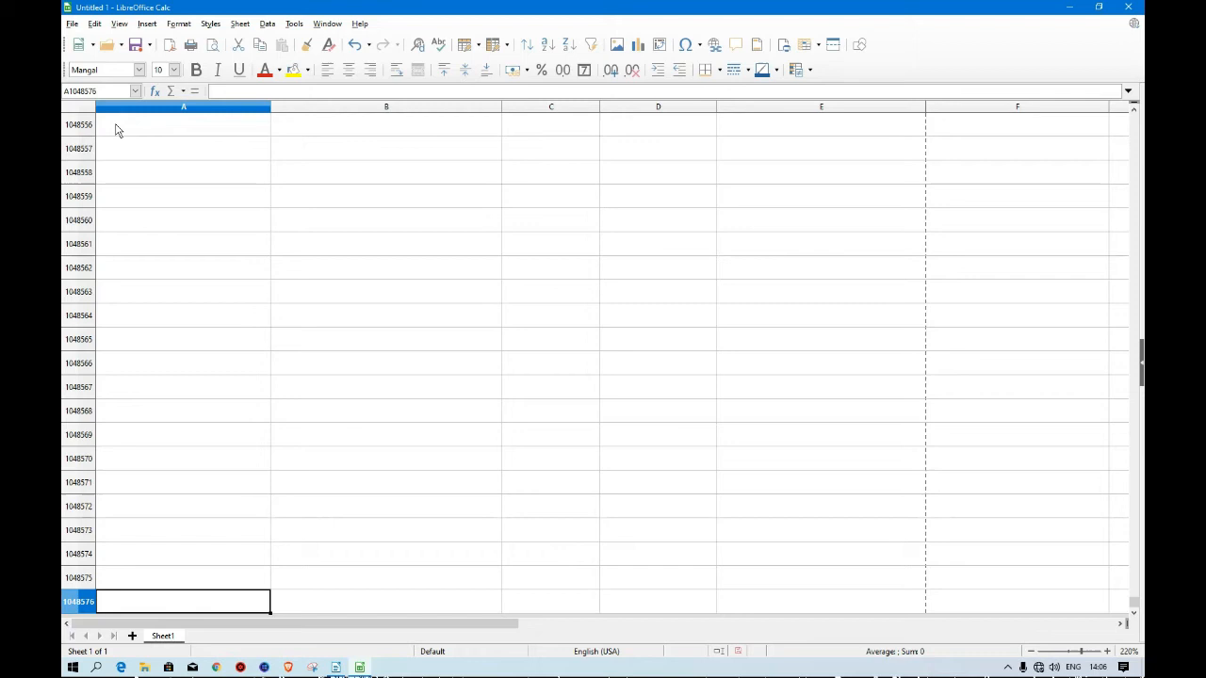
key("ctrl+Right")
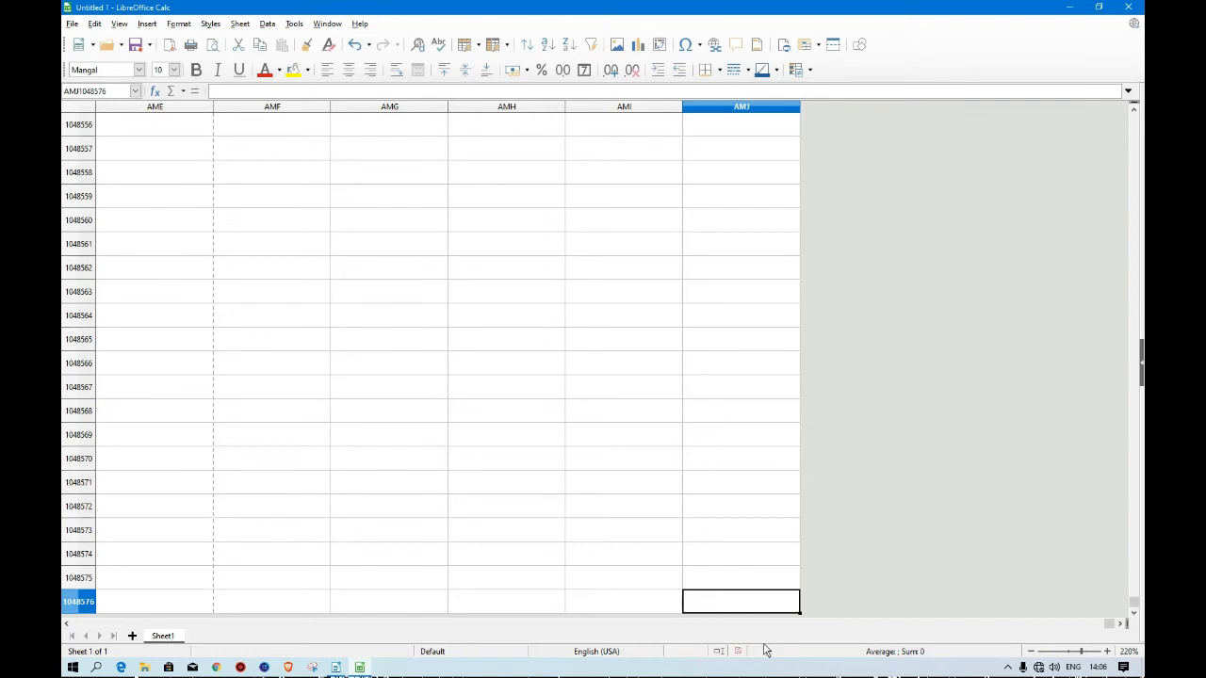
key("Home")
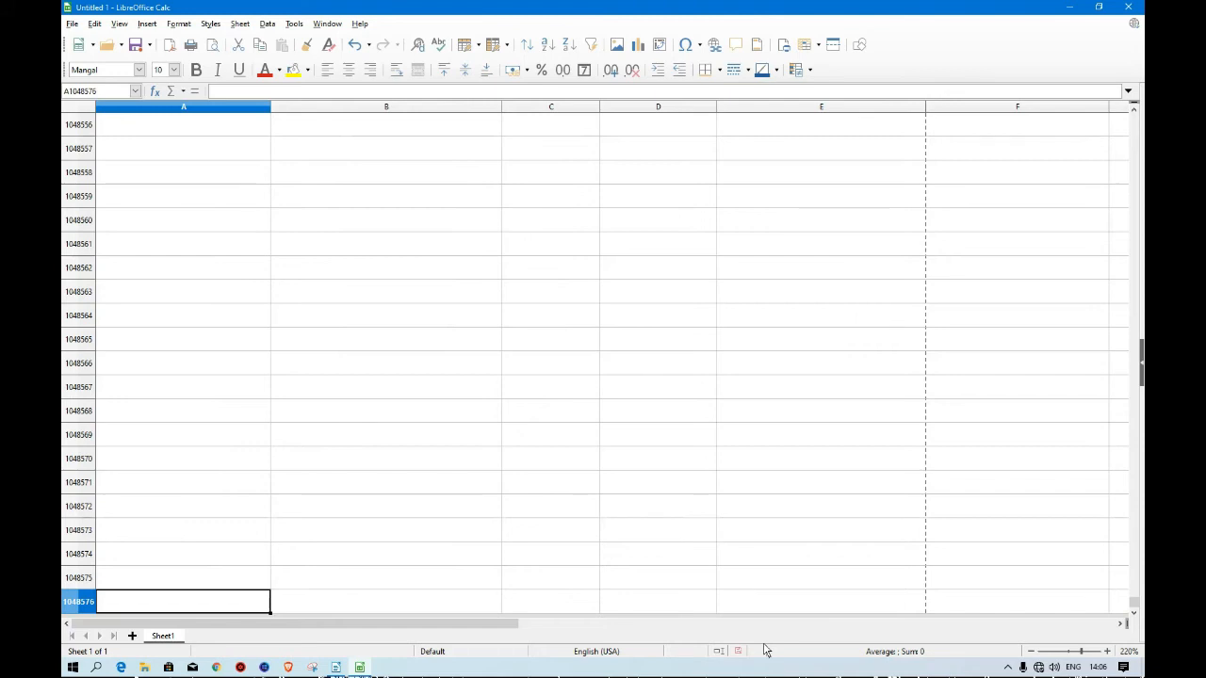
Return to cell A1 and enter 1048576 in cell A2.
key("ctrl+Home")
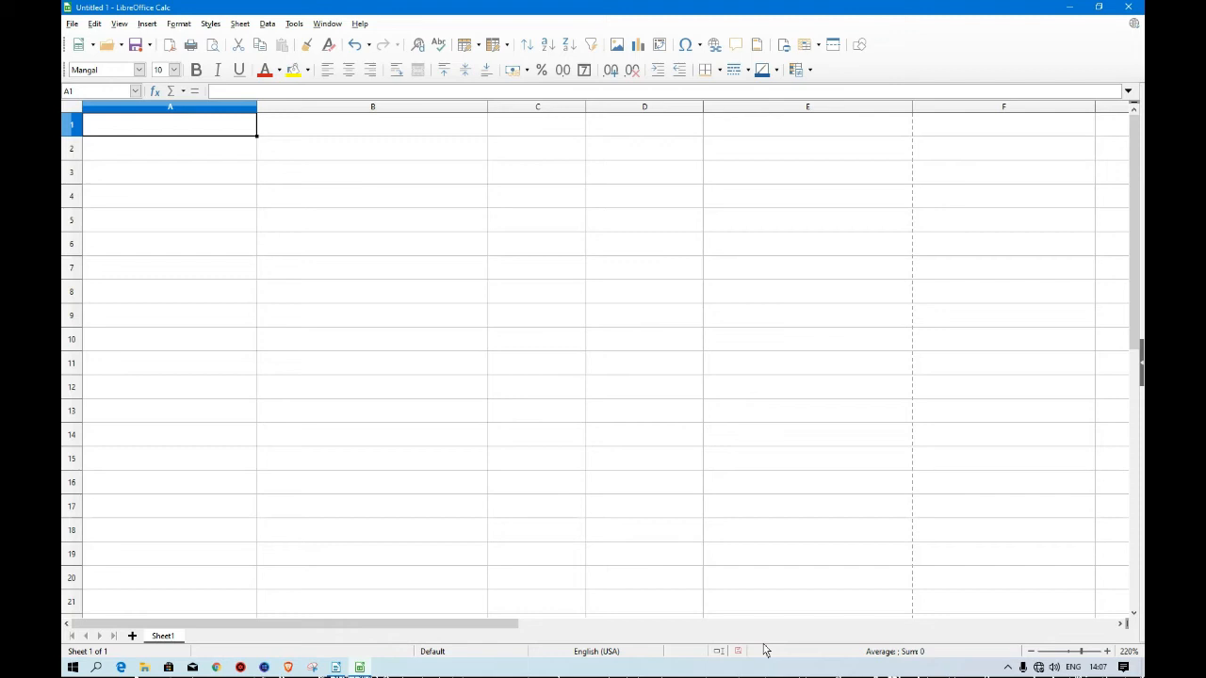
key("Down")
type("1")
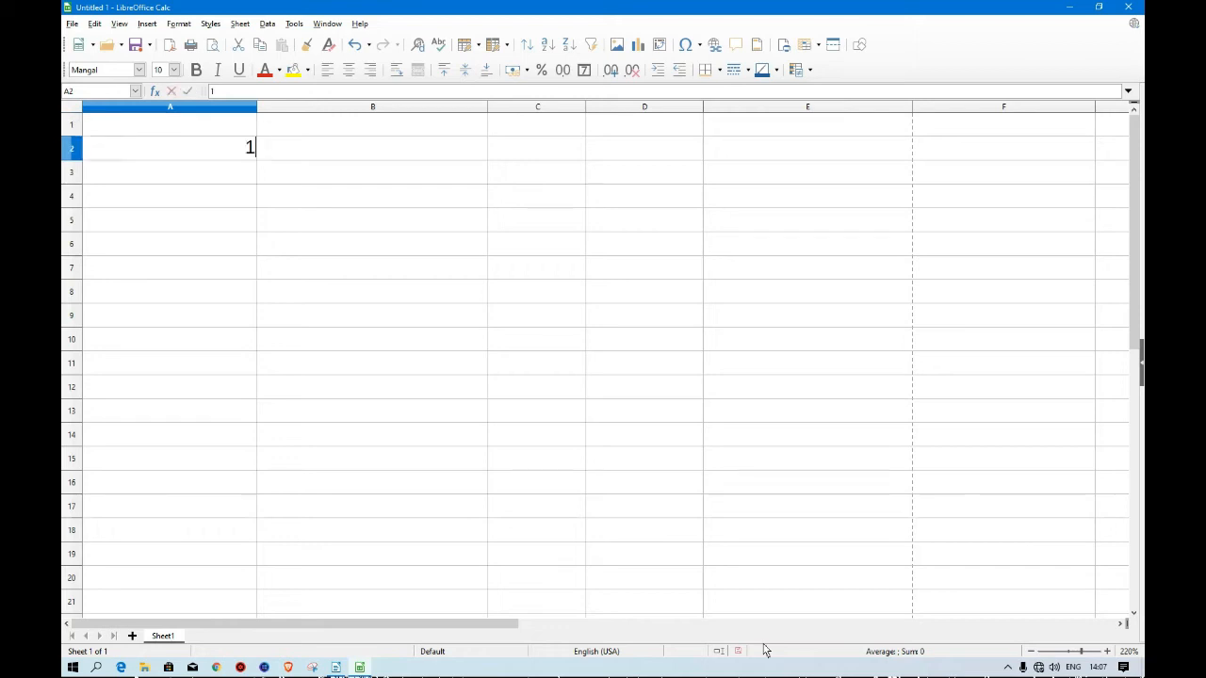
type("048576")
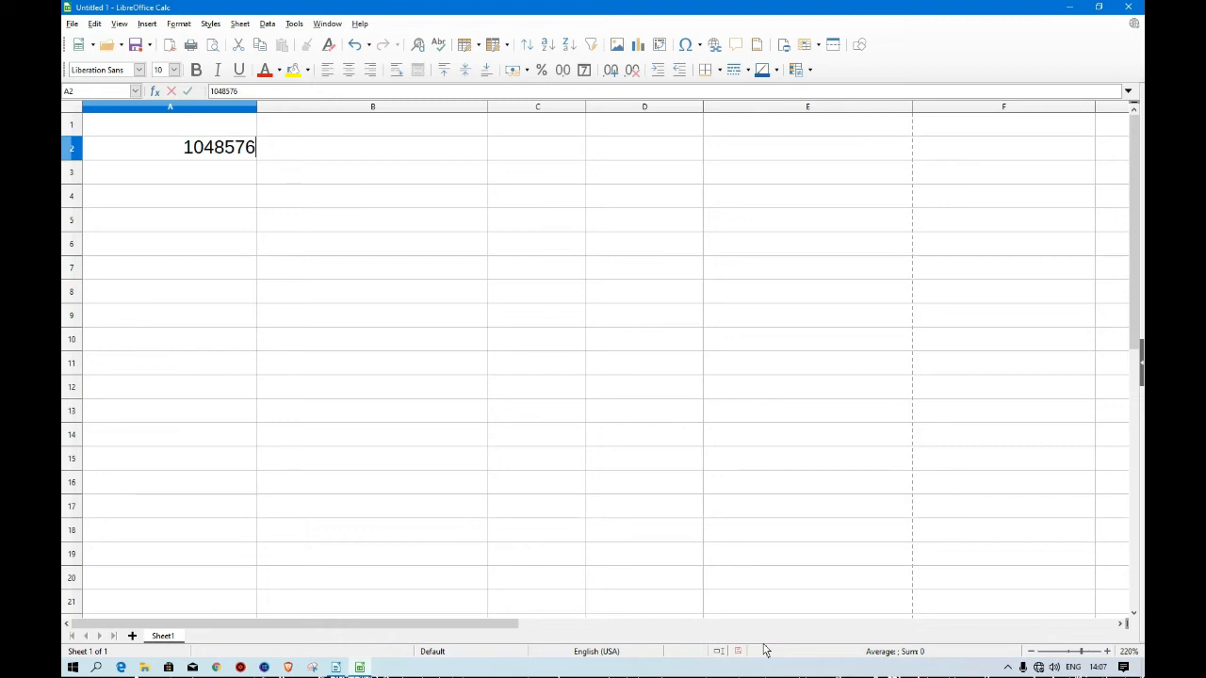
key("Up")
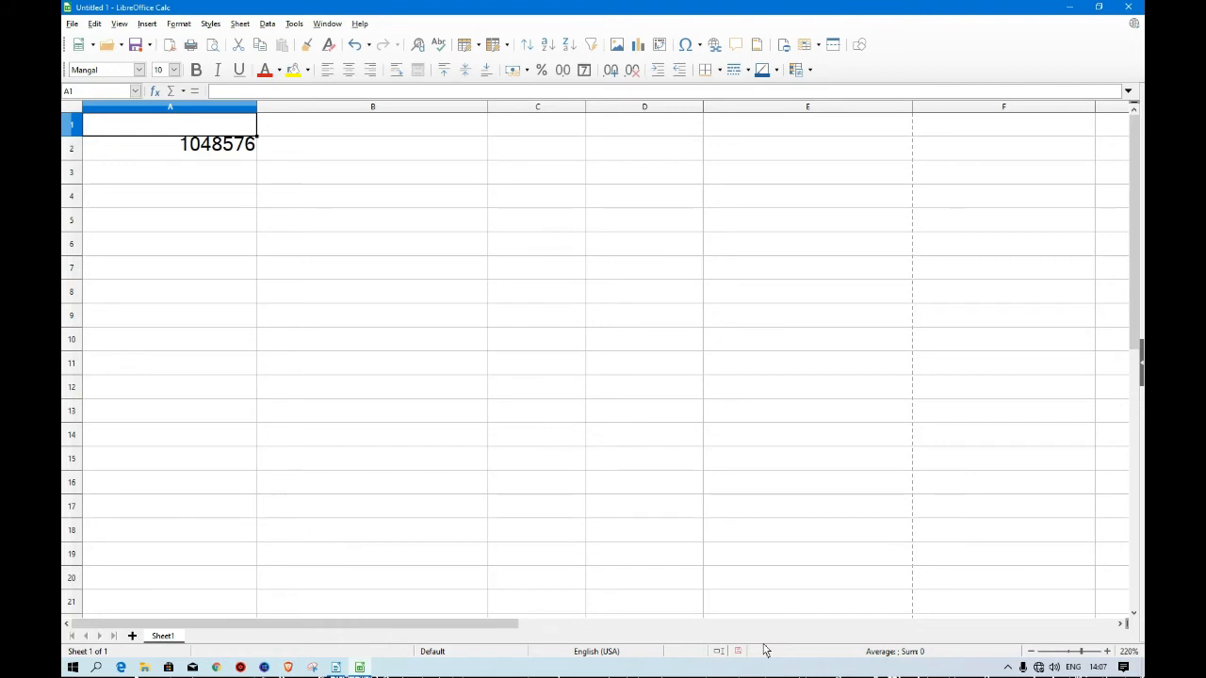
Jump along row 1 to column AMJ, select cells AMJ2 and AMJ1, and return to A1.
key("ctrl+Right")
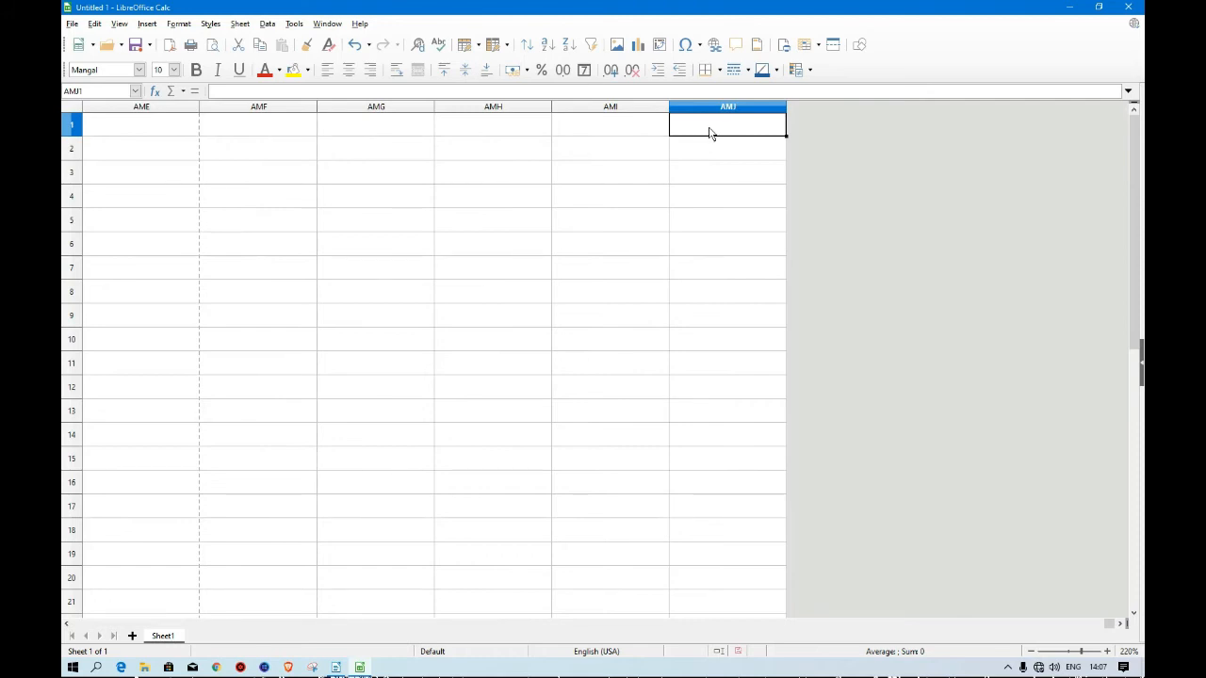
left_click(718, 158)
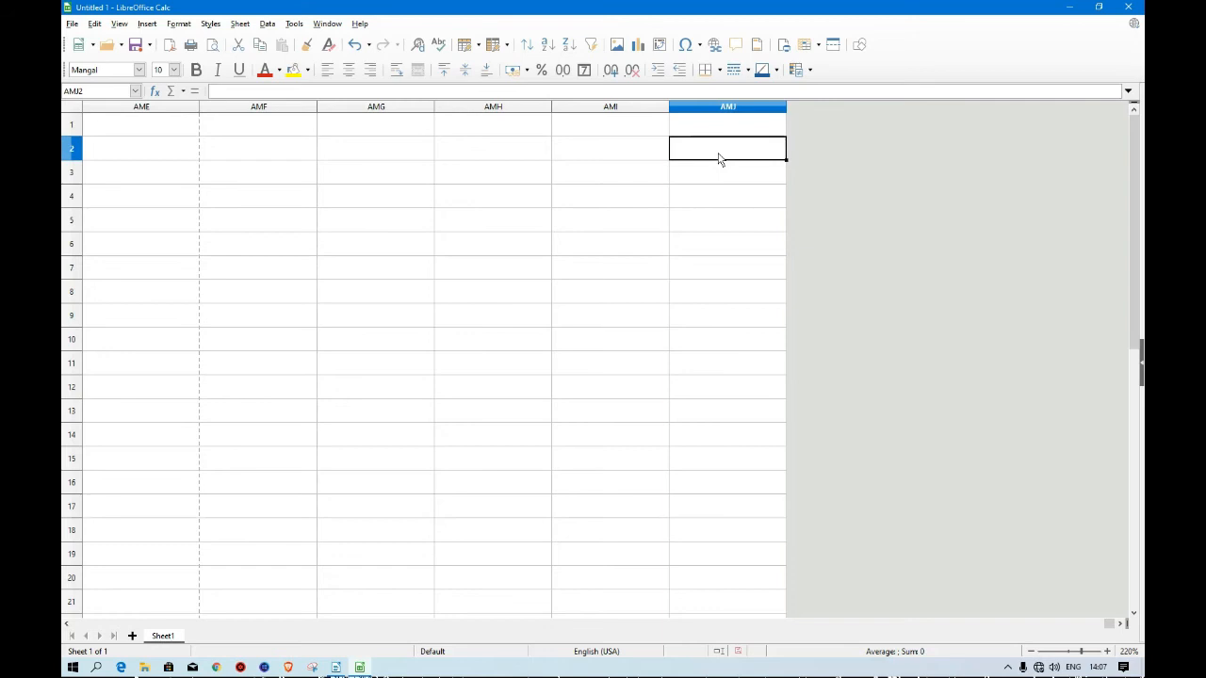
left_click(711, 131)
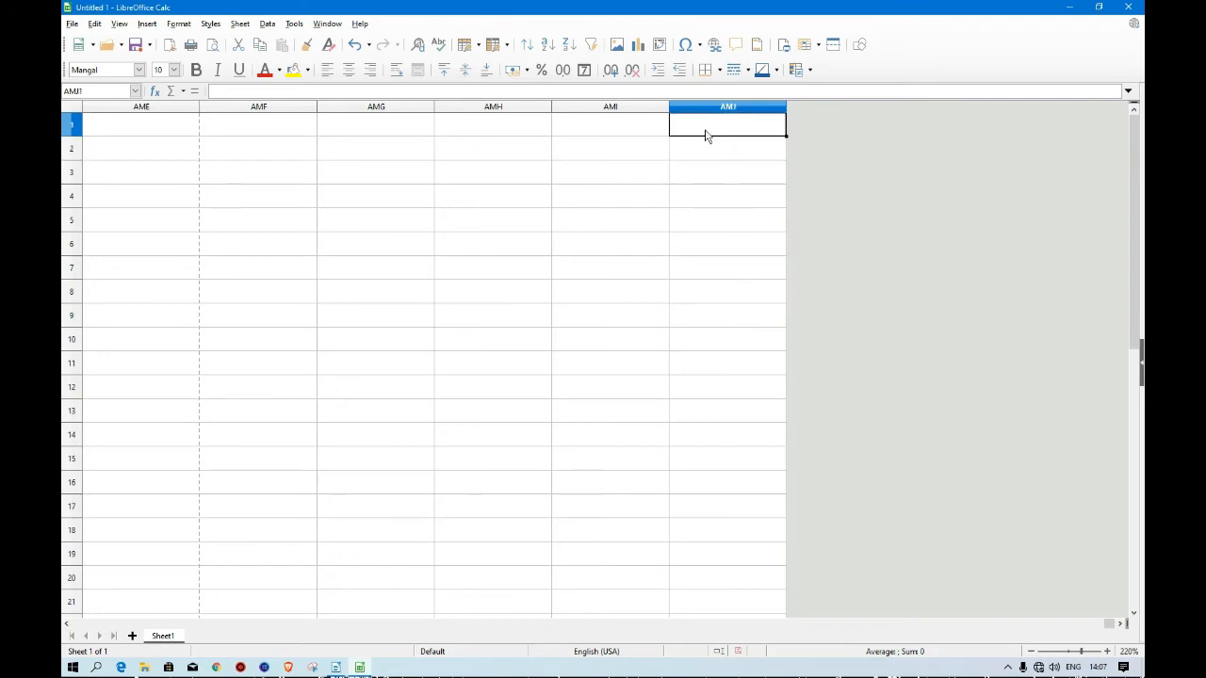
key("ctrl+Home")
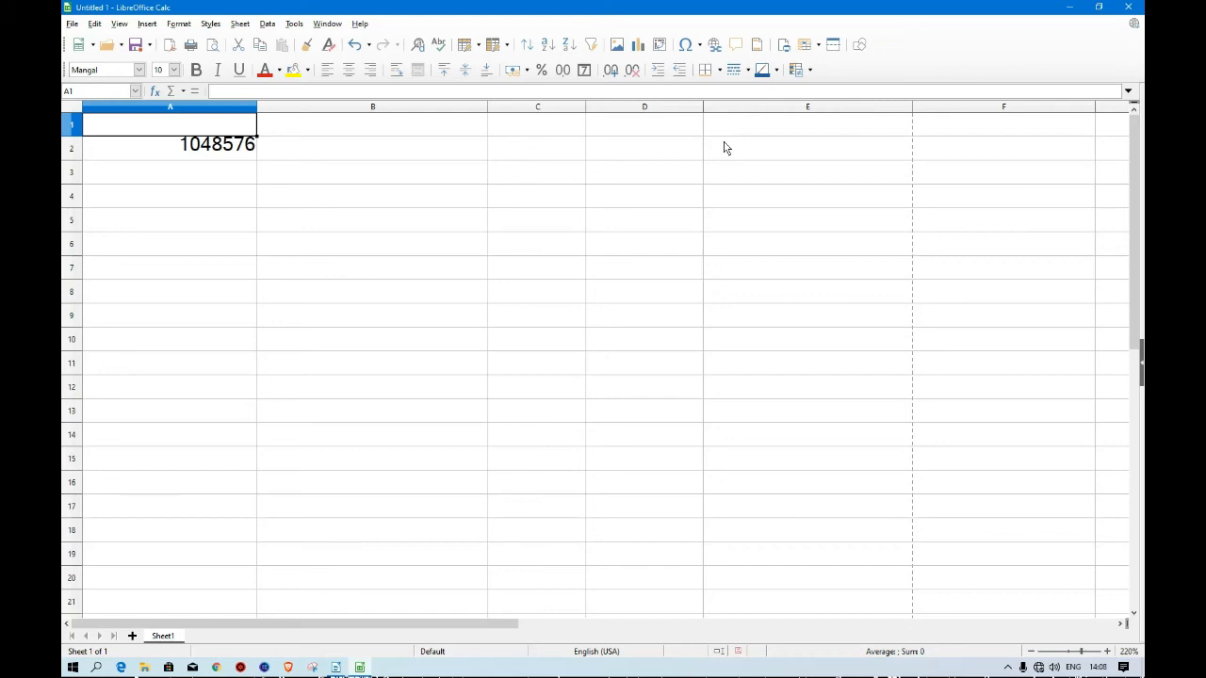
Enter the text SHEET=10000 in cell A3.
key("Down")
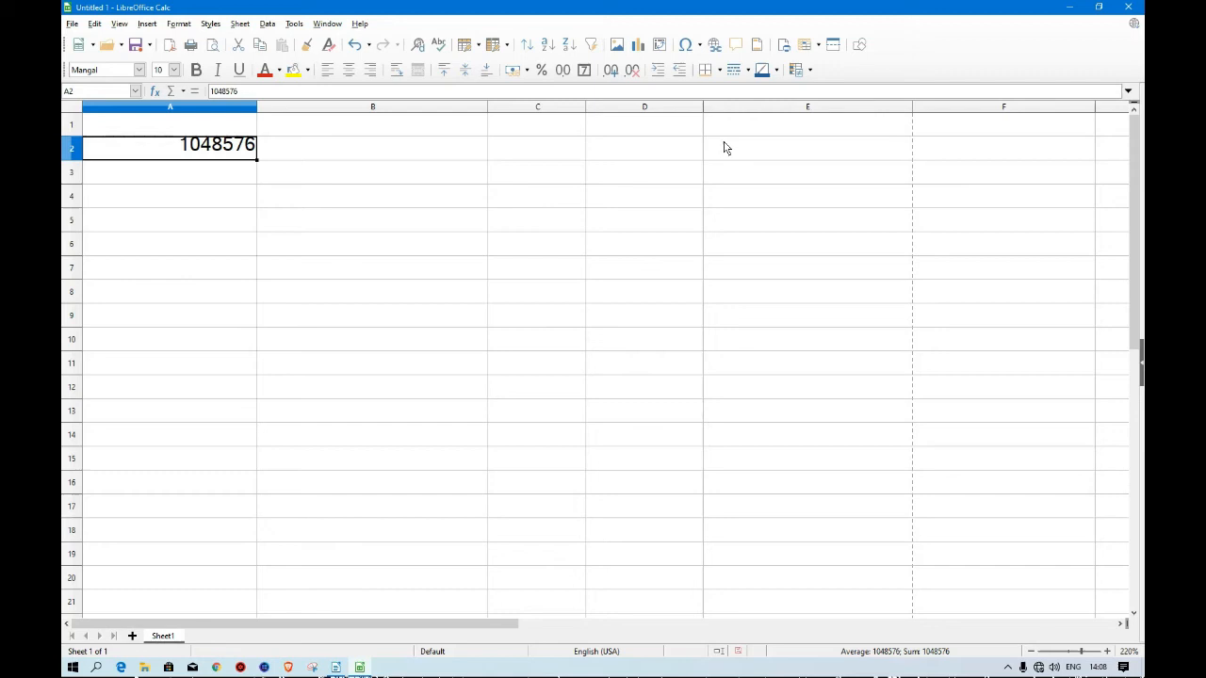
key("Down")
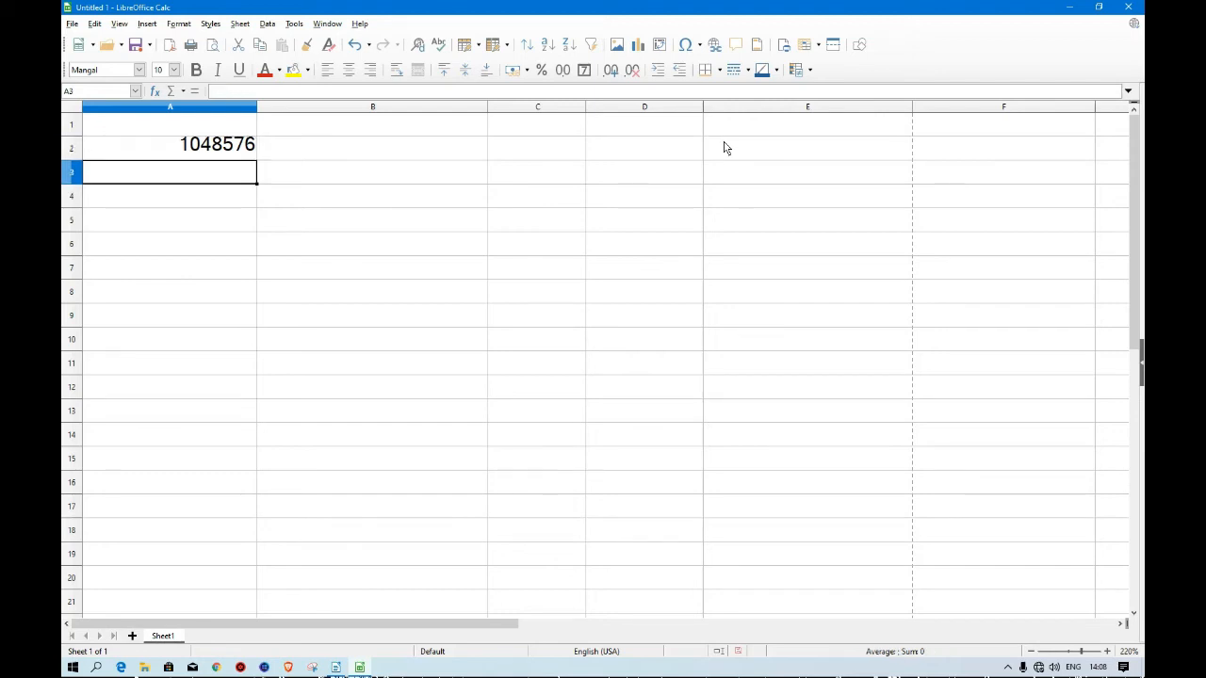
type("SHE")
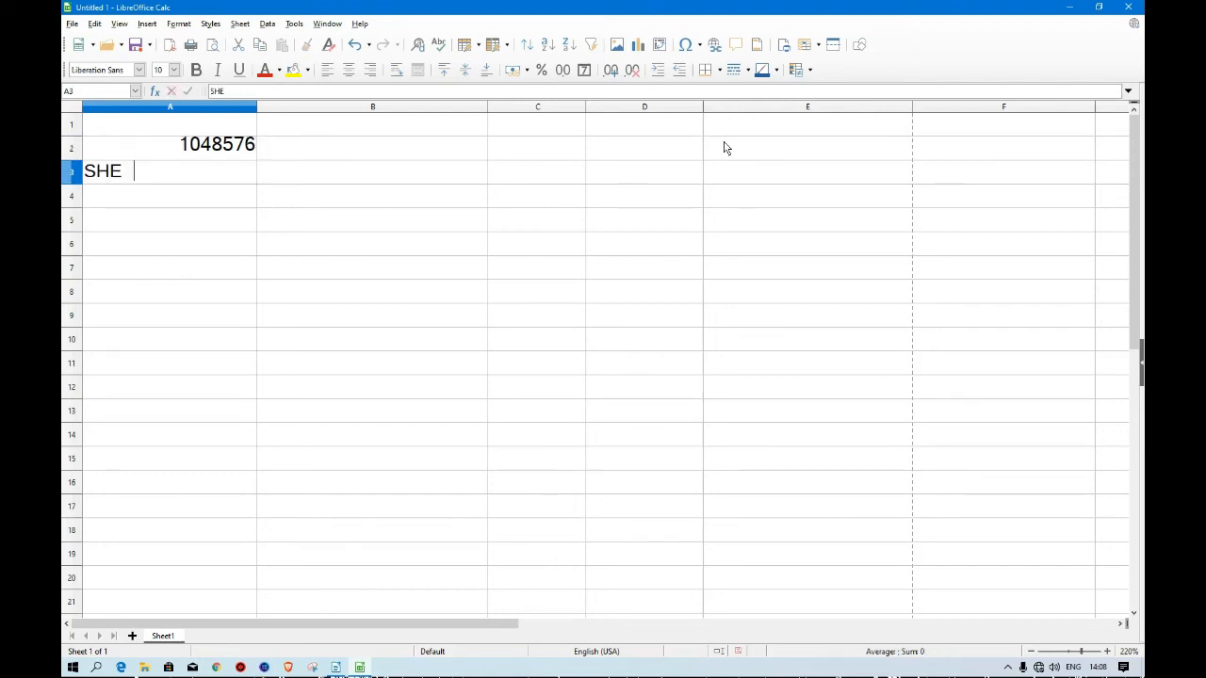
type("ET=10000")
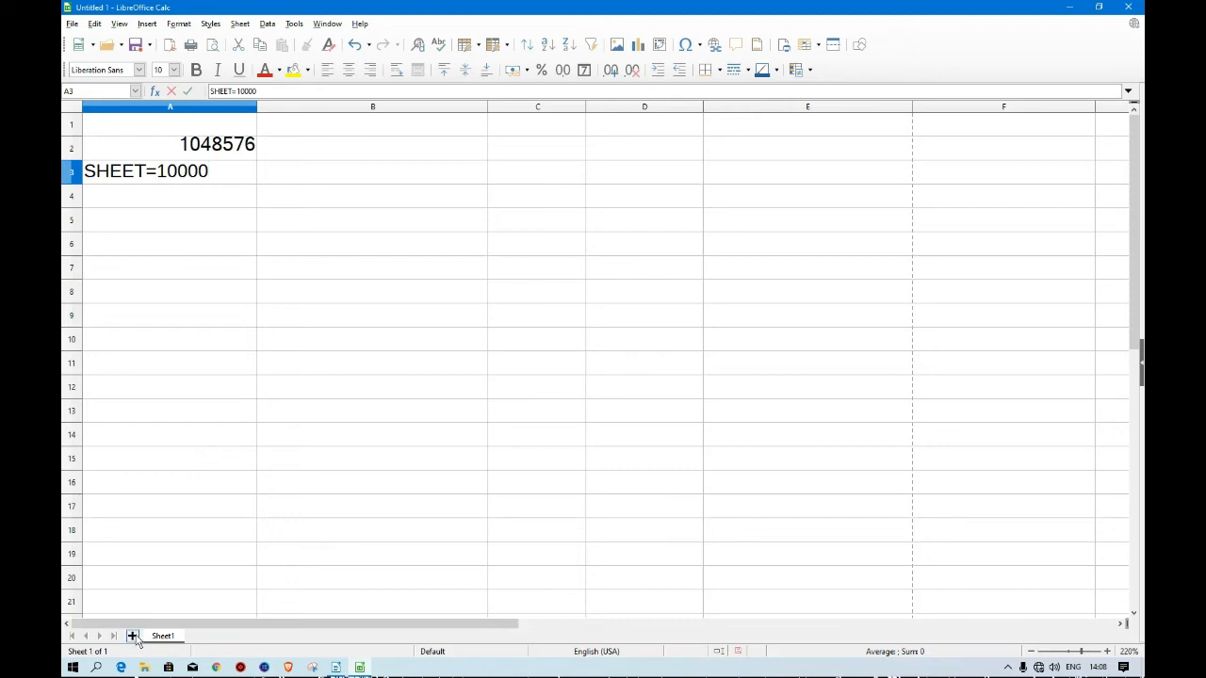
Insert three new sheets after Sheet1.
left_click(132, 637)
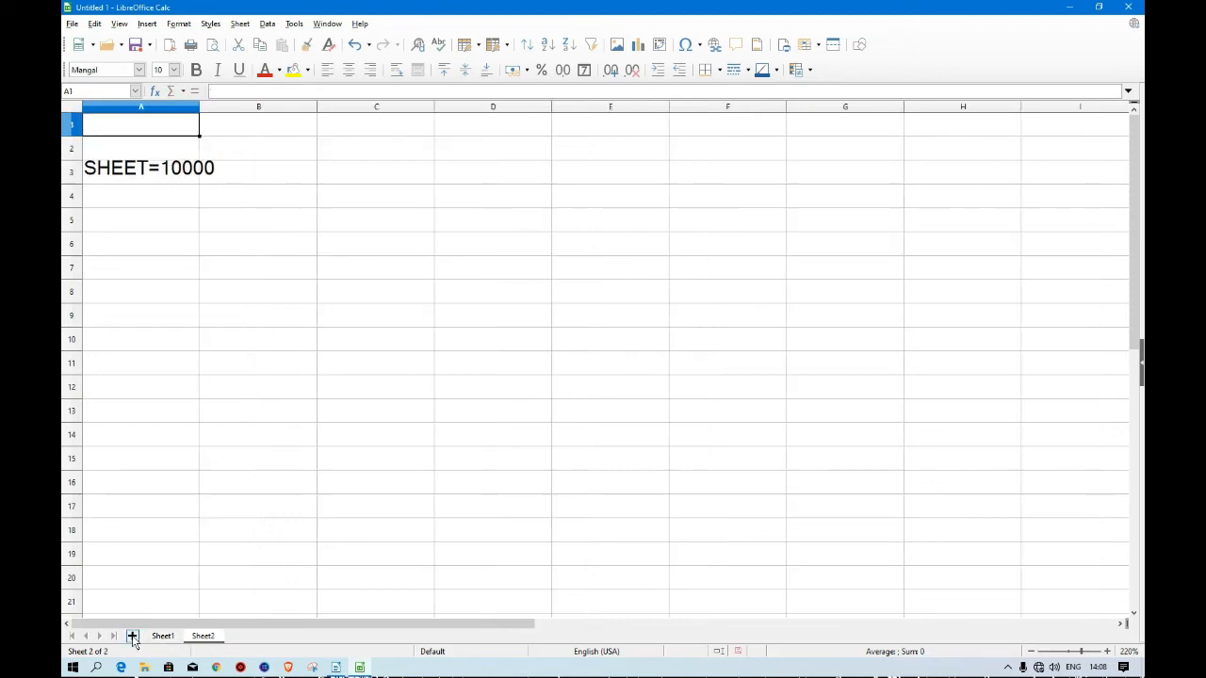
left_click(133, 637)
left_click(133, 637)
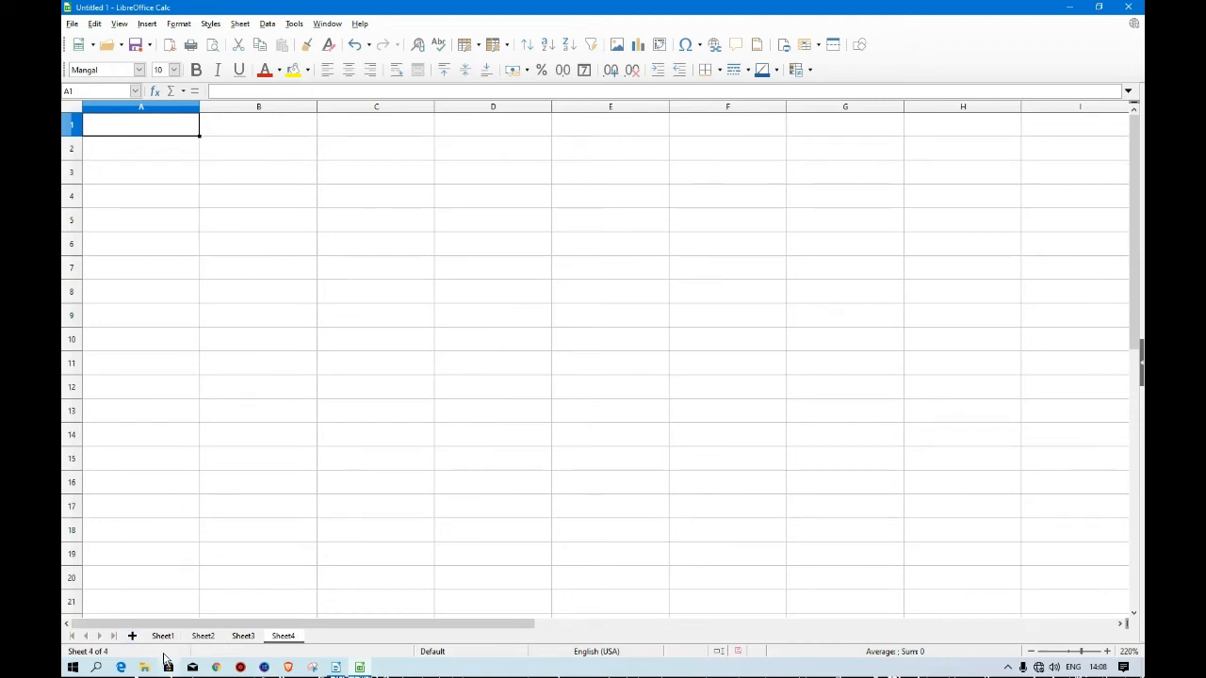
Return to Sheet1, then switch to the Writer lesson outline and come back to Calc.
left_click(168, 636)
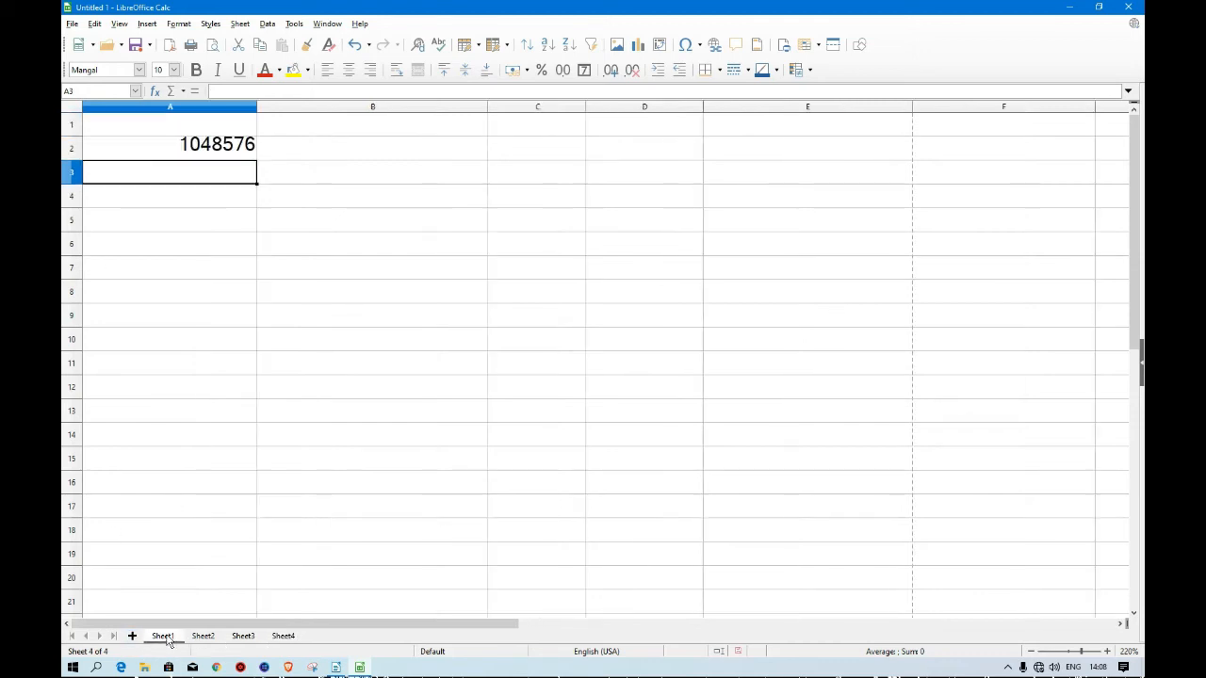
left_click(211, 175)
left_click(337, 669)
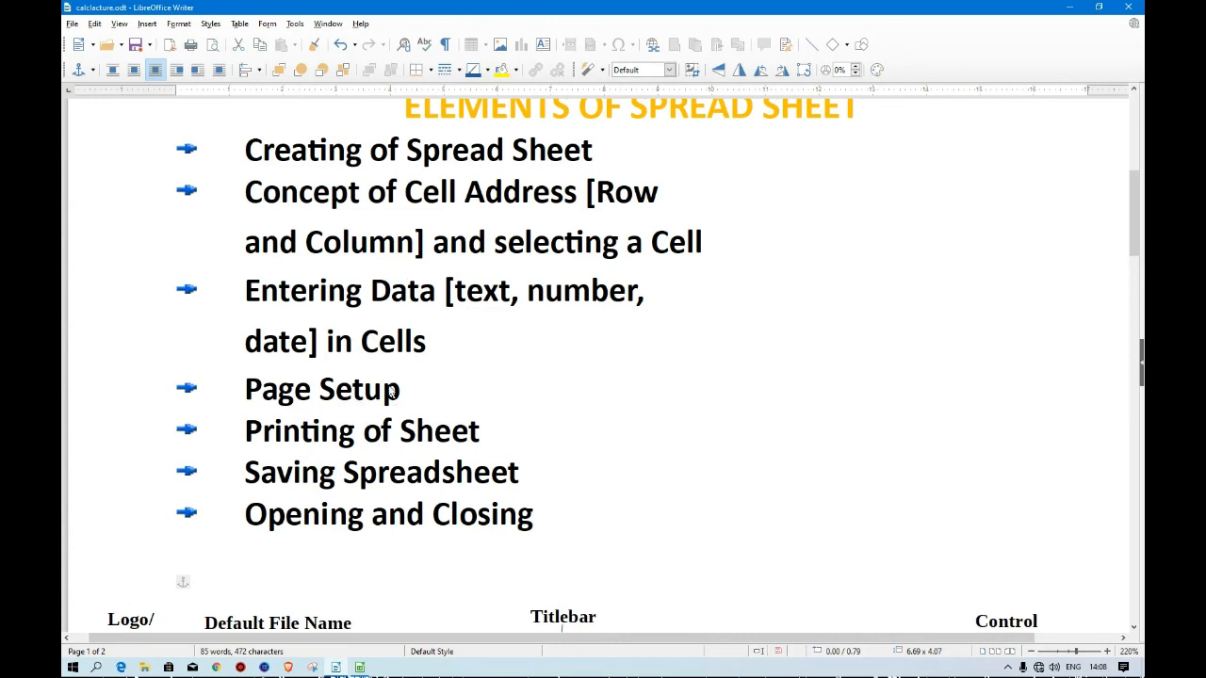
left_click(1077, 9)
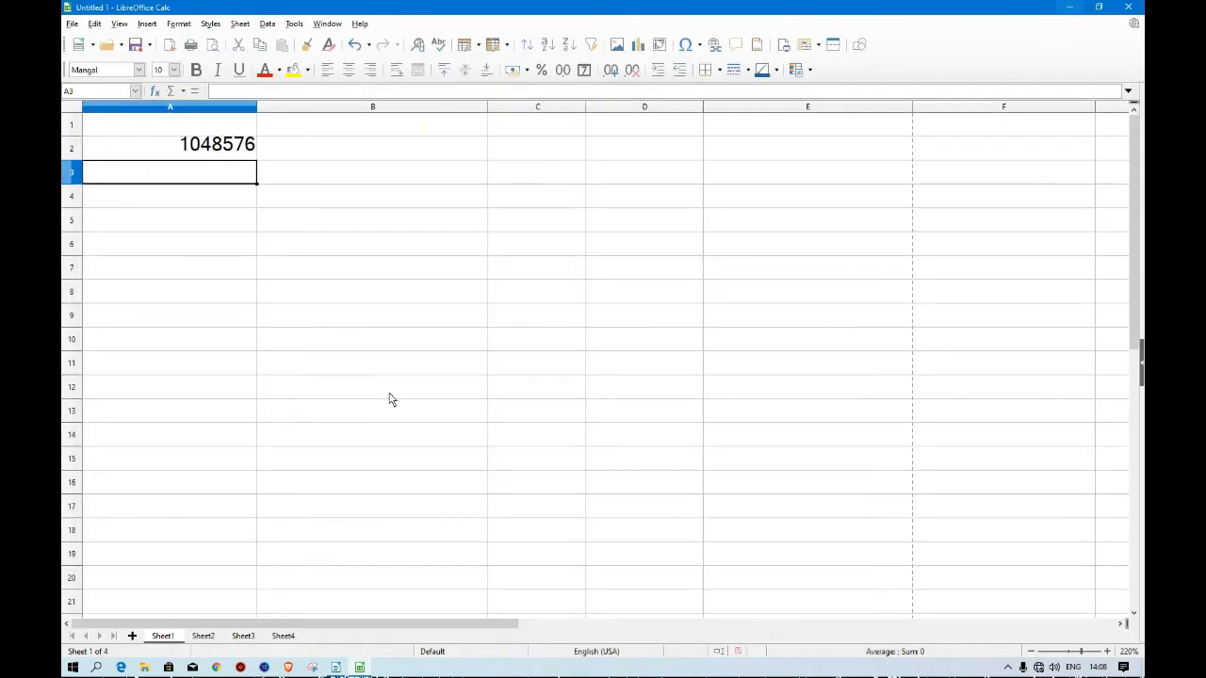
Undo the last four actions to restore the original sheet with its data.
key("ctrl+z")
key("ctrl+z")
key("ctrl+z")
key("ctrl+z")
key("ctrl+z")
key("ctrl+z")
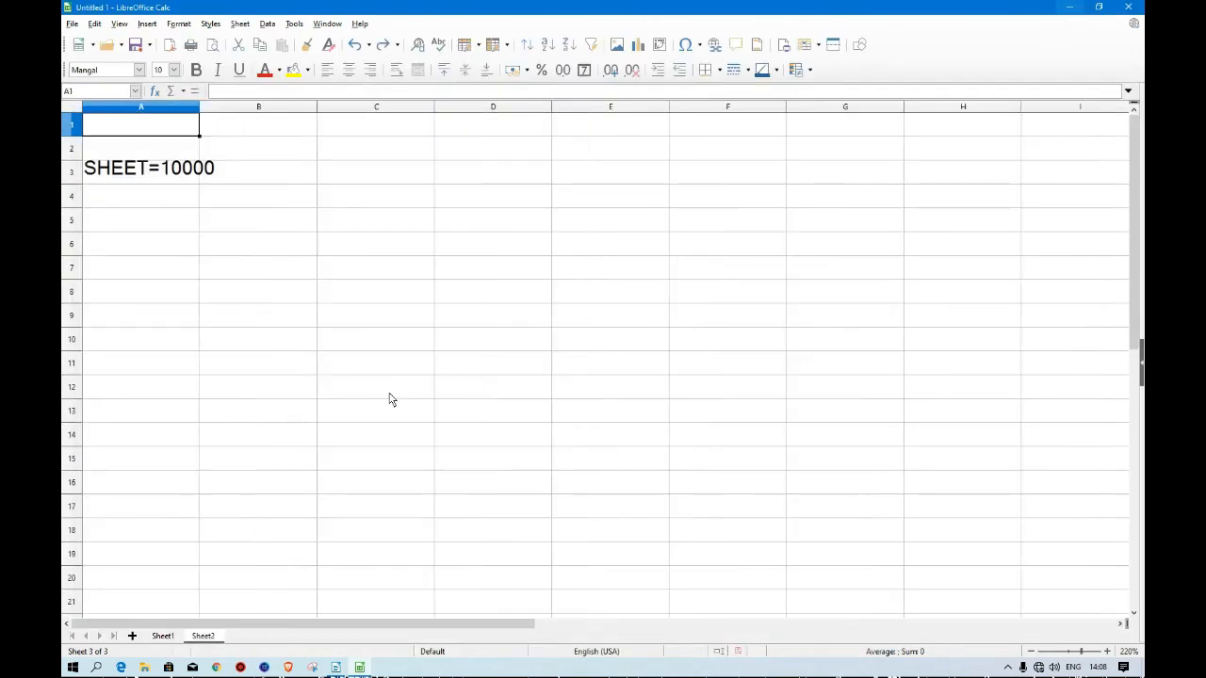
key("ctrl+z")
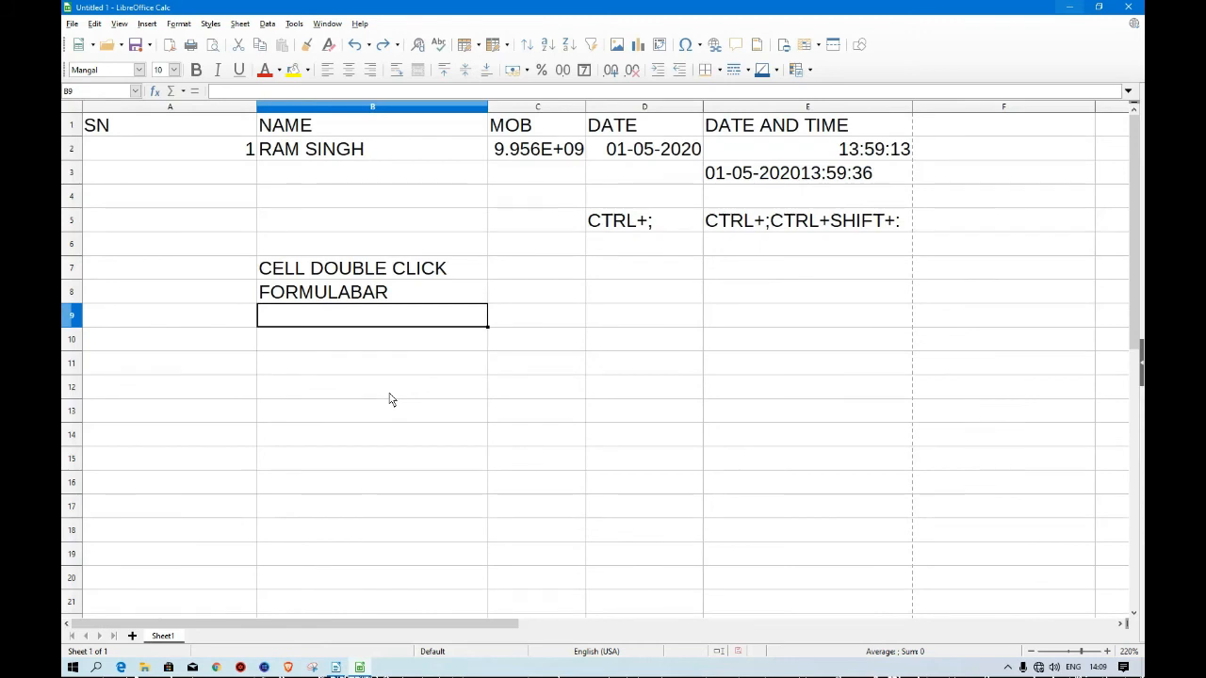
Open the print preview of the sheet and close it again.
left_click(72, 23)
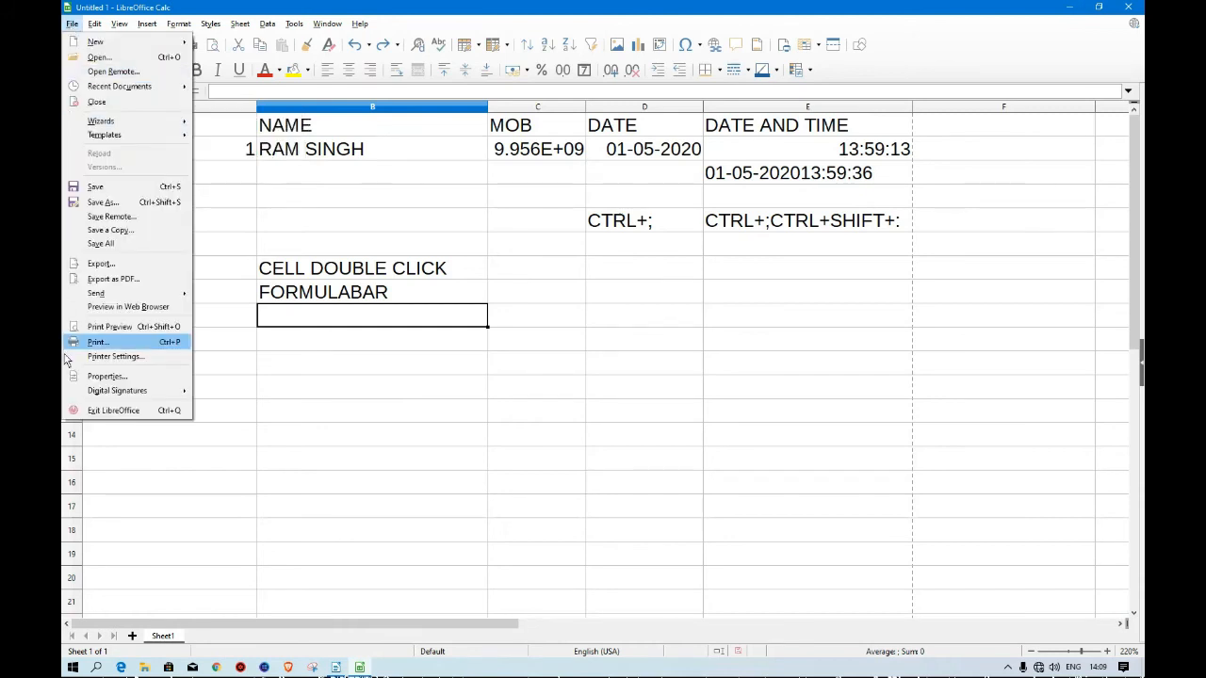
left_click(143, 335)
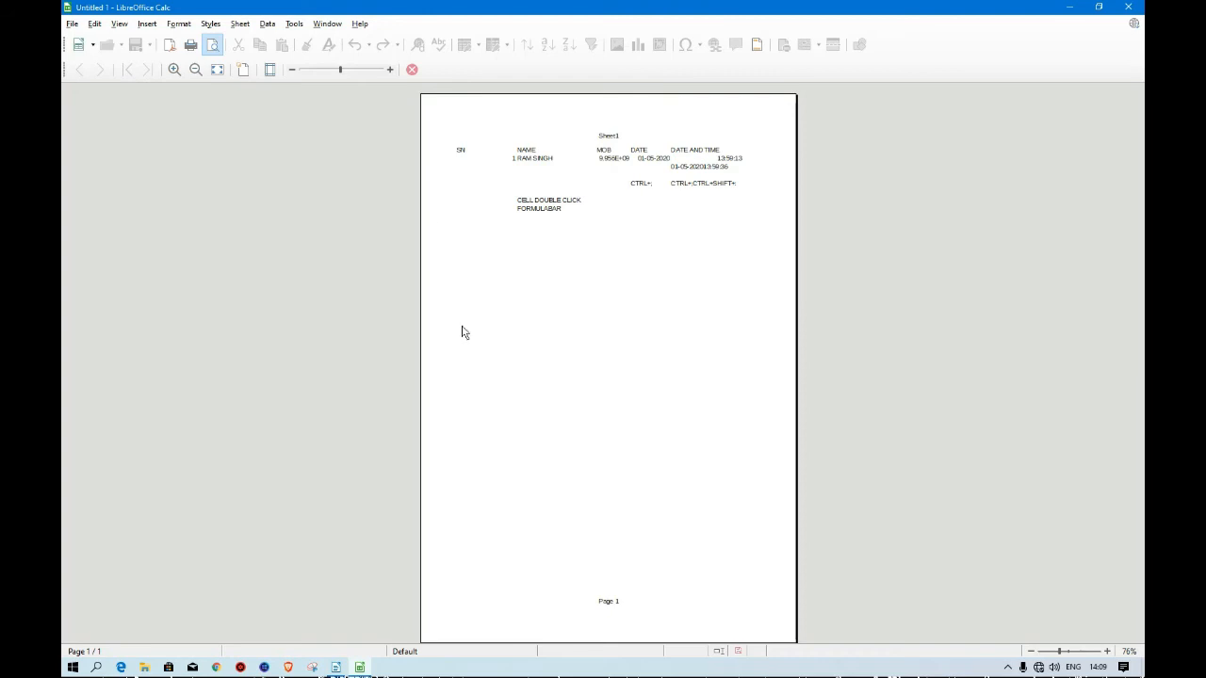
left_click(410, 72)
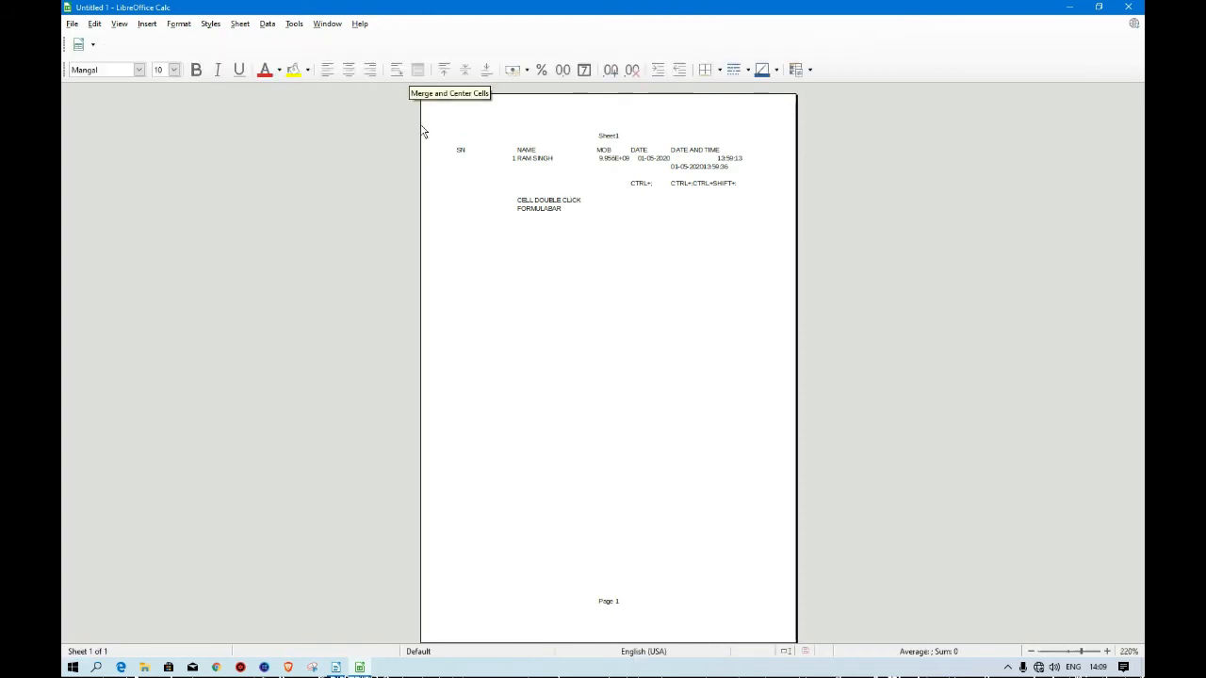
Apply all borders to the range A1:E8 and deselect it.
left_click_drag(94, 124, 778, 301)
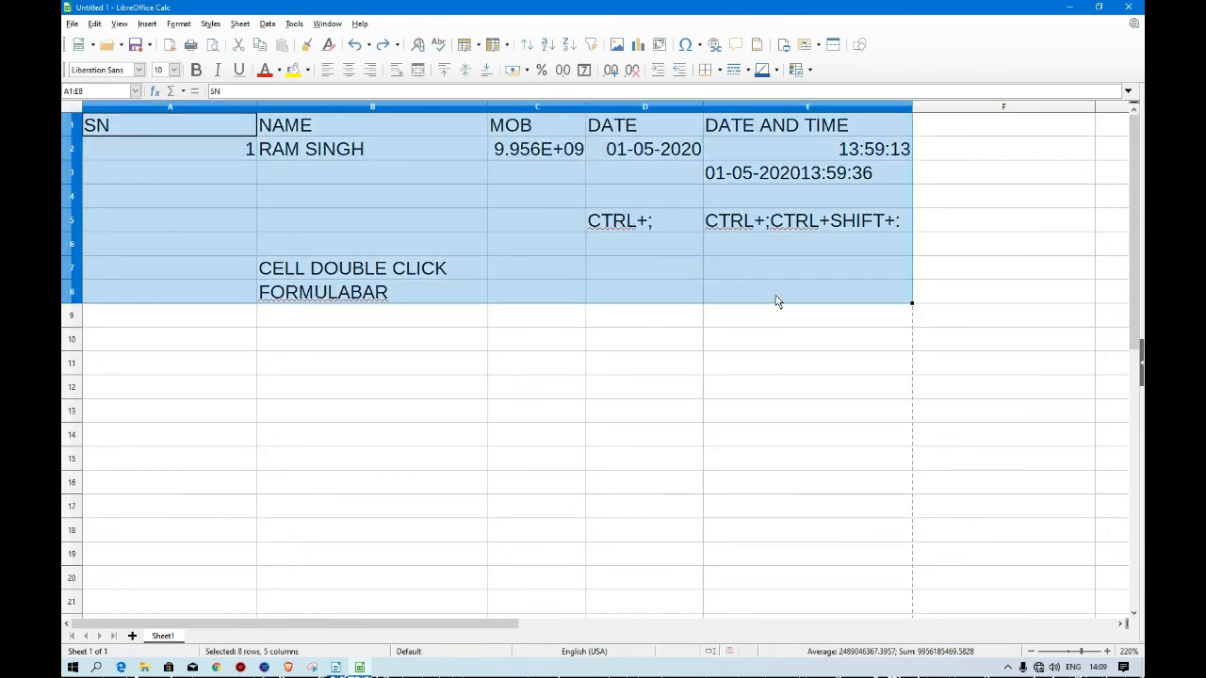
left_click(720, 71)
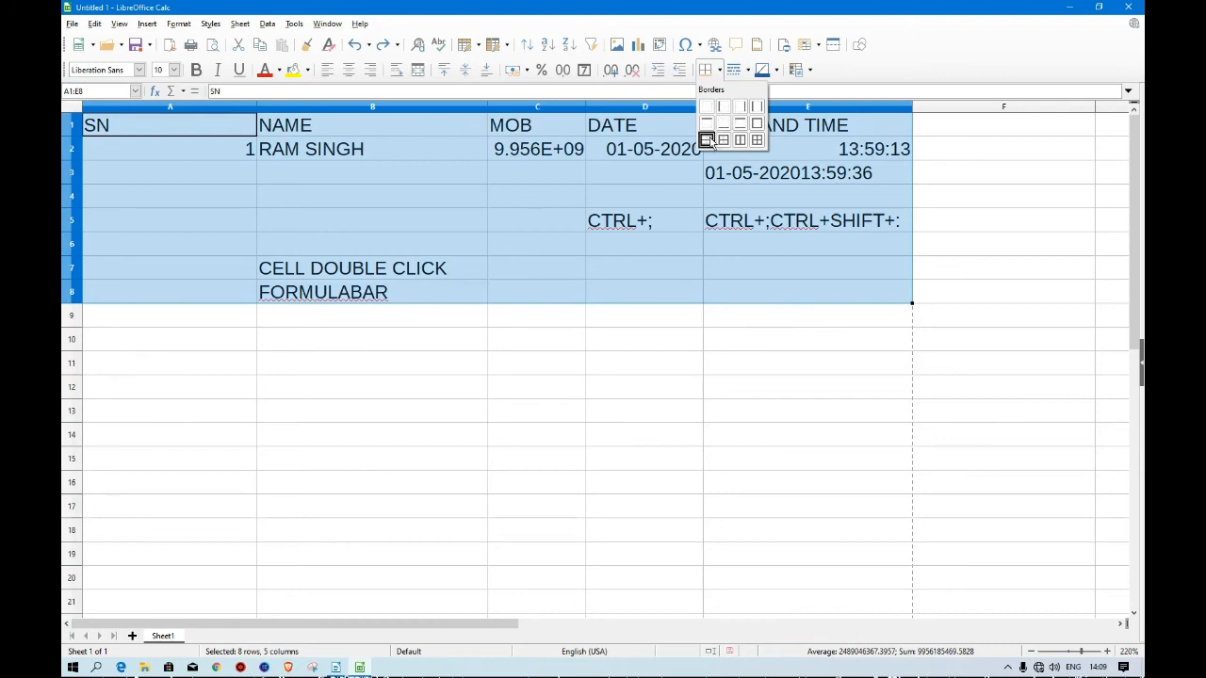
left_click(757, 140)
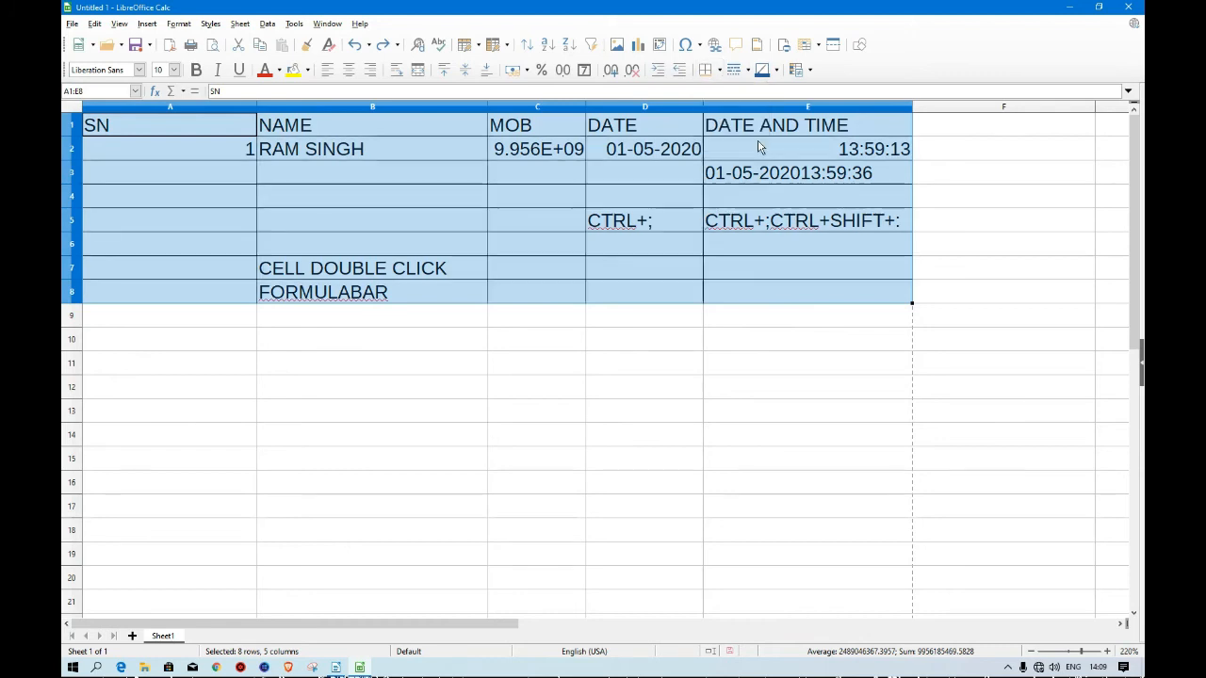
left_click(547, 377)
left_click(355, 189)
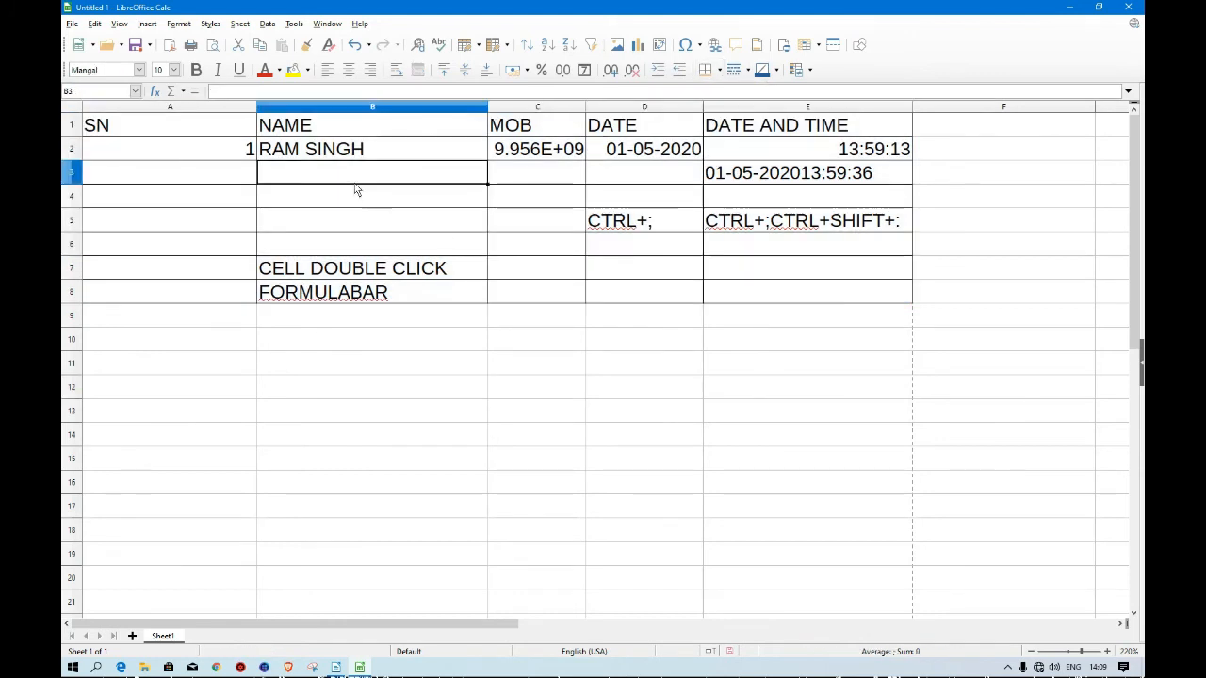
Select A1:E8 and open the print preview of the sheet.
left_click_drag(116, 124, 761, 310)
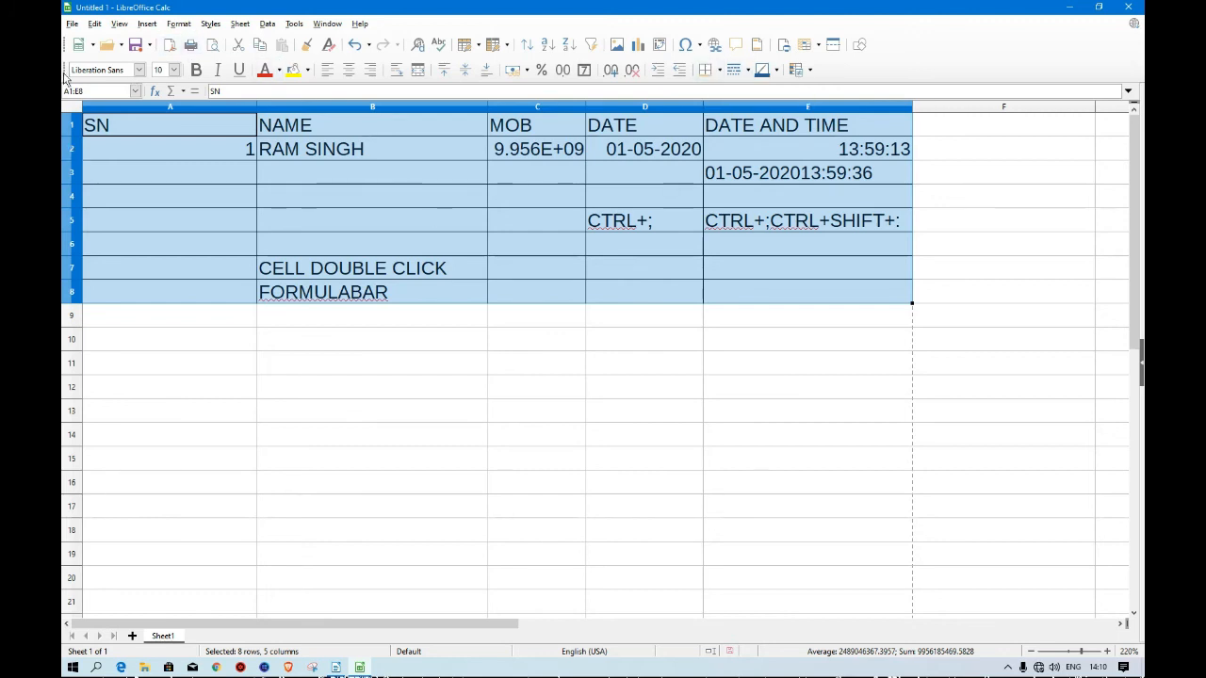
left_click(71, 24)
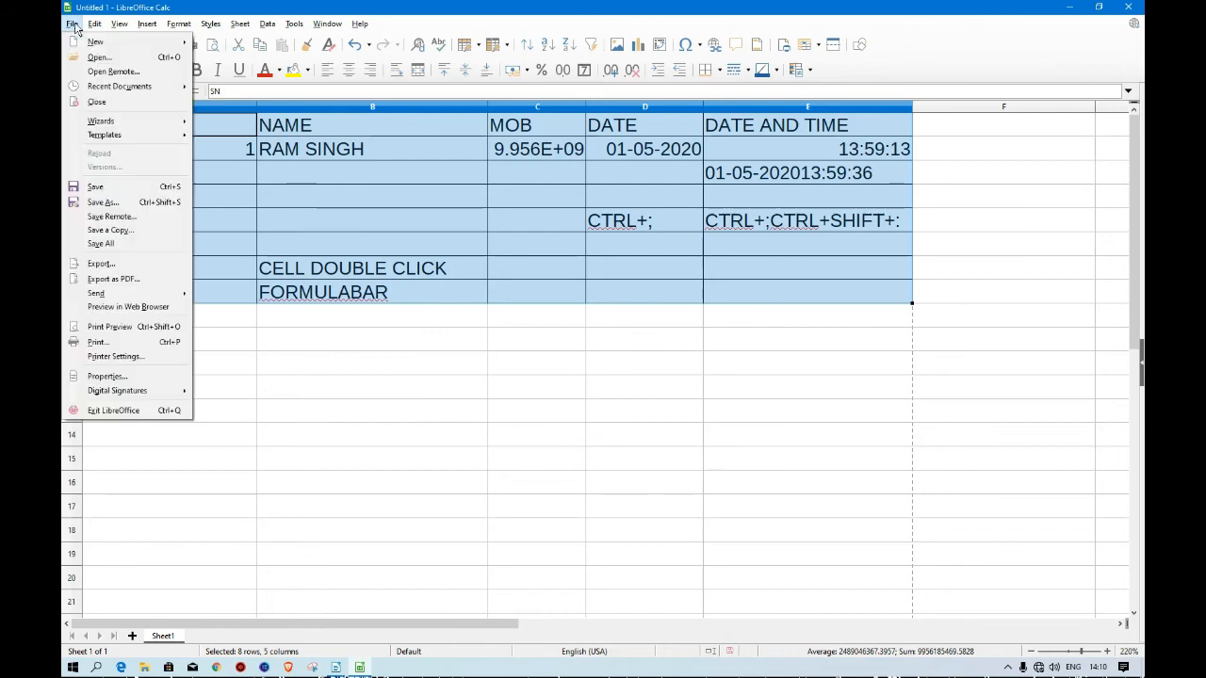
left_click(110, 327)
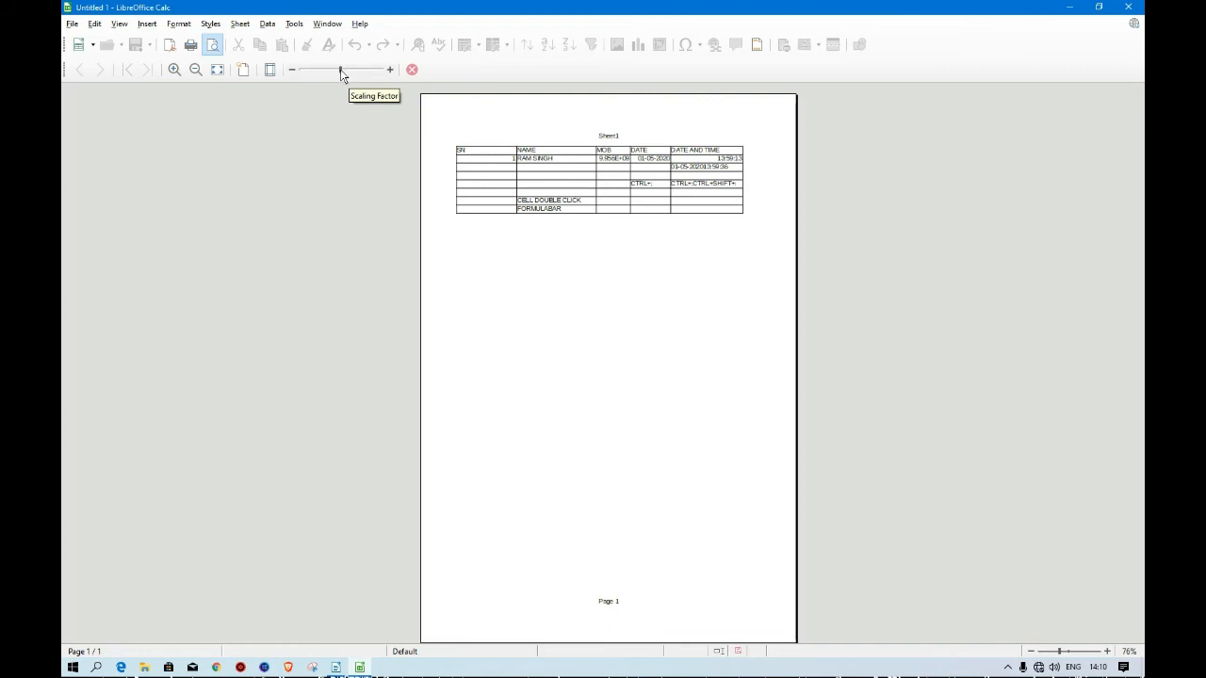
Enlarge the print scaling factor and set it back to its original size.
mouse_move(341, 69)
left_mouse_down()
mouse_move(366, 83)
mouse_move(343, 79)
left_mouse_up()
left_click_drag(344, 71, 348, 77)
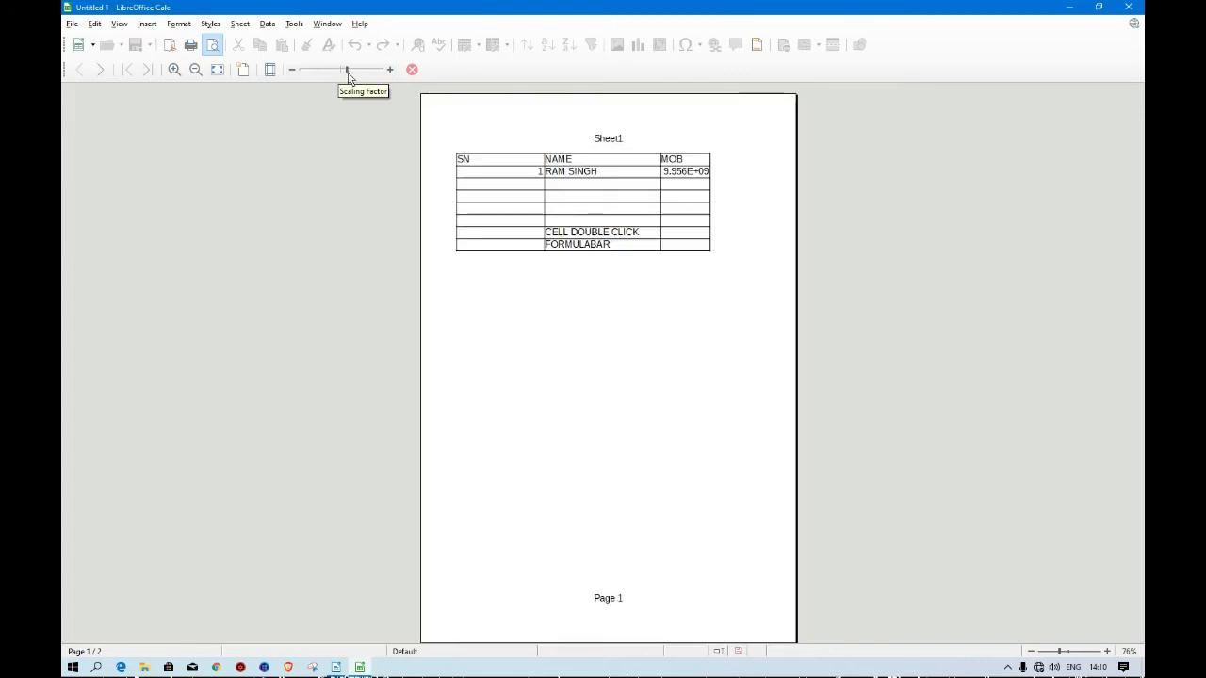
left_click_drag(348, 73, 342, 74)
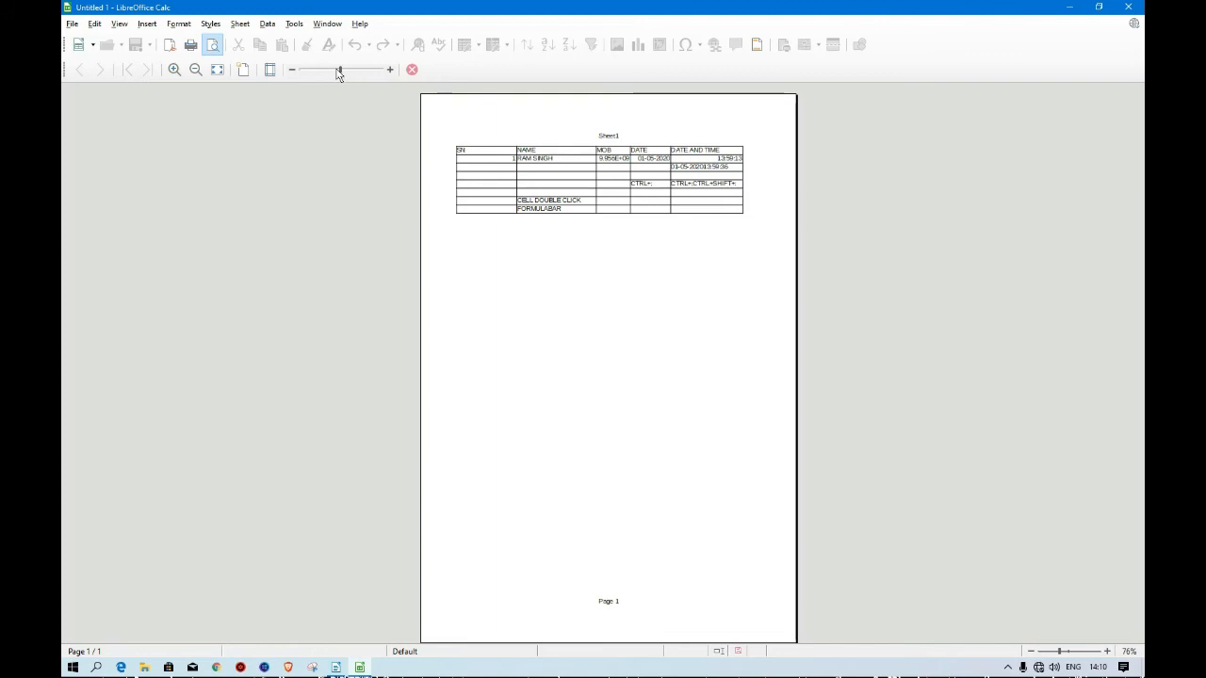
mouse_move(342, 74)
left_mouse_down()
mouse_move(355, 75)
mouse_move(321, 75)
mouse_move(342, 74)
left_mouse_up()
Show the page margins and move the left and right margins outward.
left_click(271, 72)
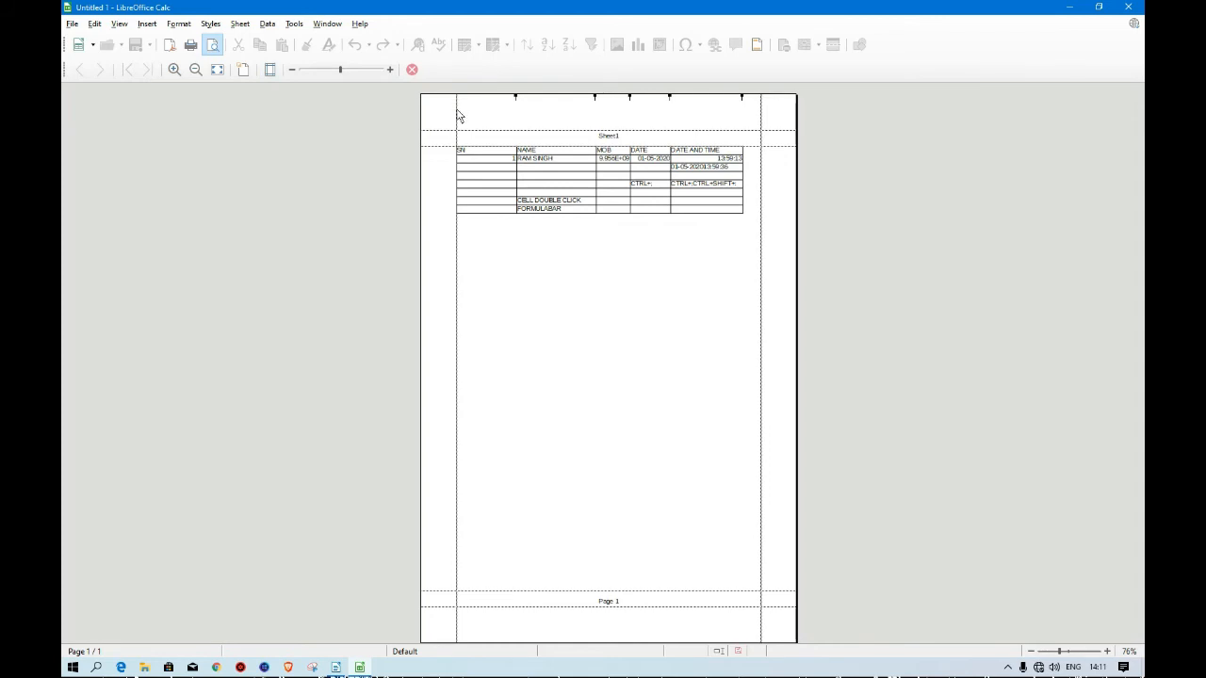
left_click_drag(459, 115, 442, 115)
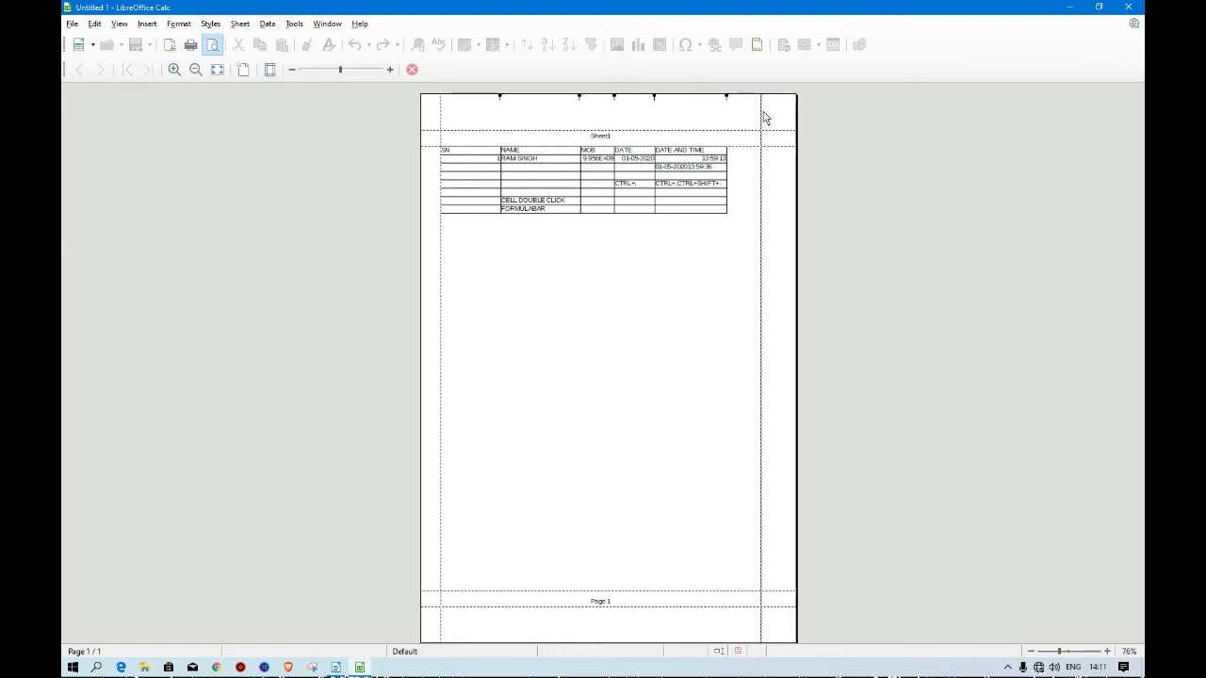
left_click_drag(763, 115, 775, 116)
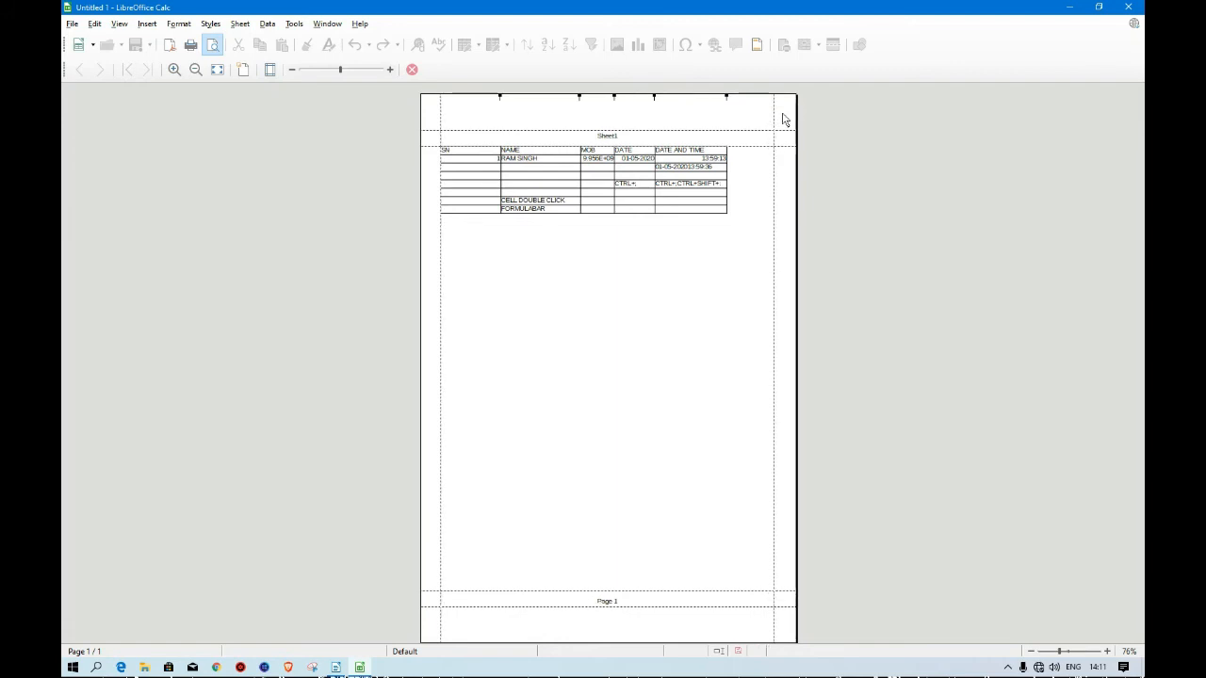
Browse the Page Style dialog's Page, Borders, Background, Header and Sheet tabs, then cancel it without changes.
left_click(243, 73)
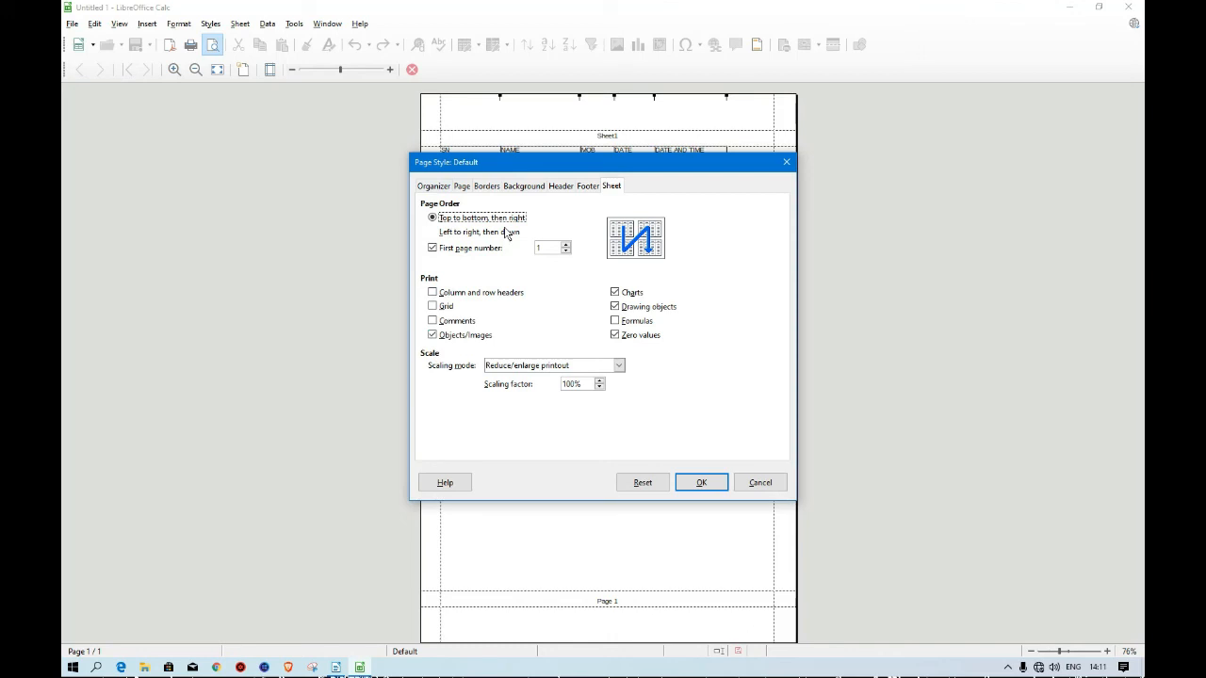
left_click(464, 187)
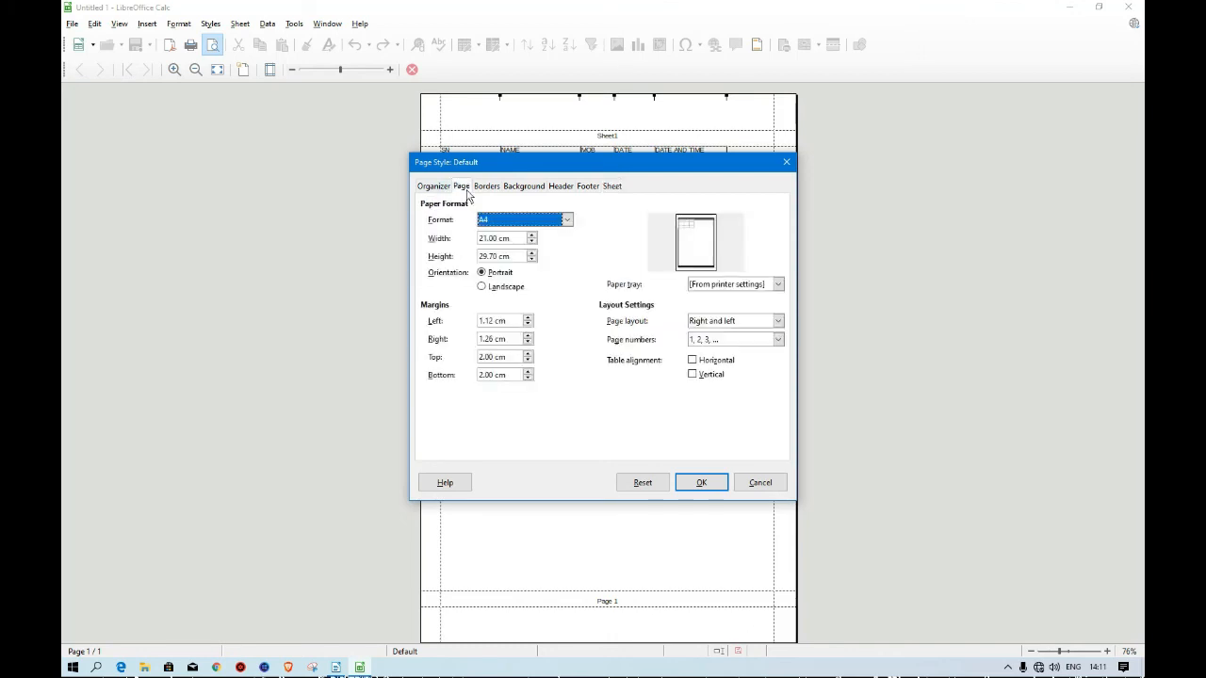
left_click(566, 221)
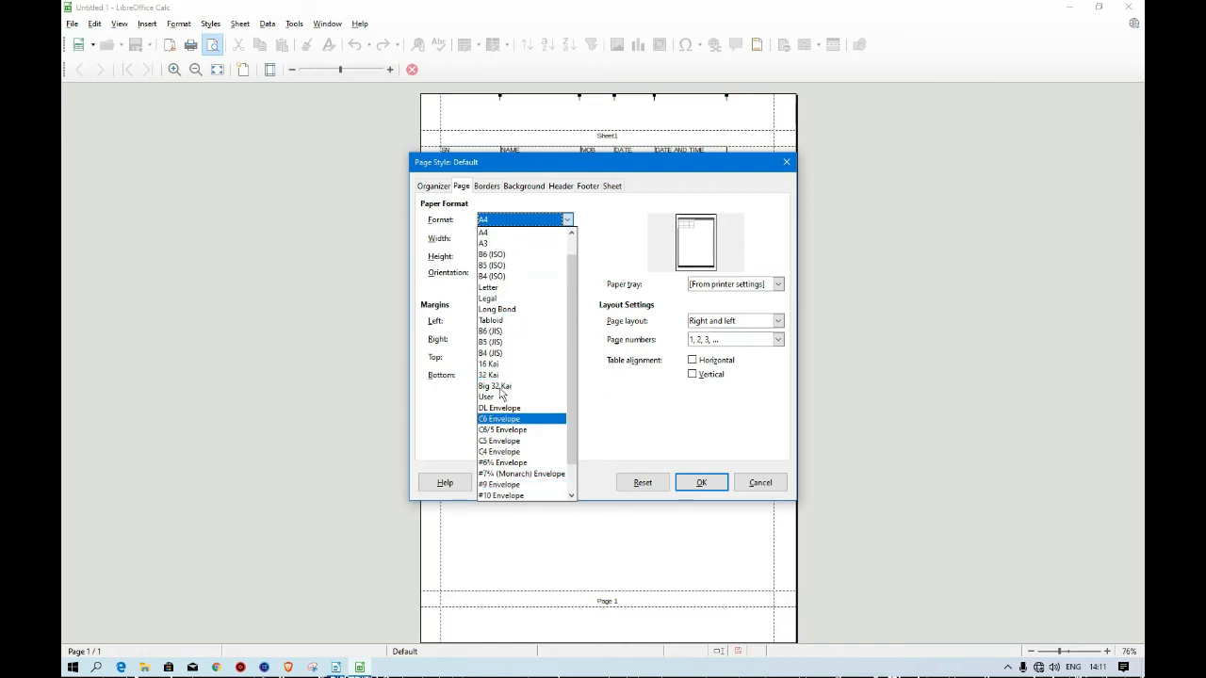
left_click(566, 220)
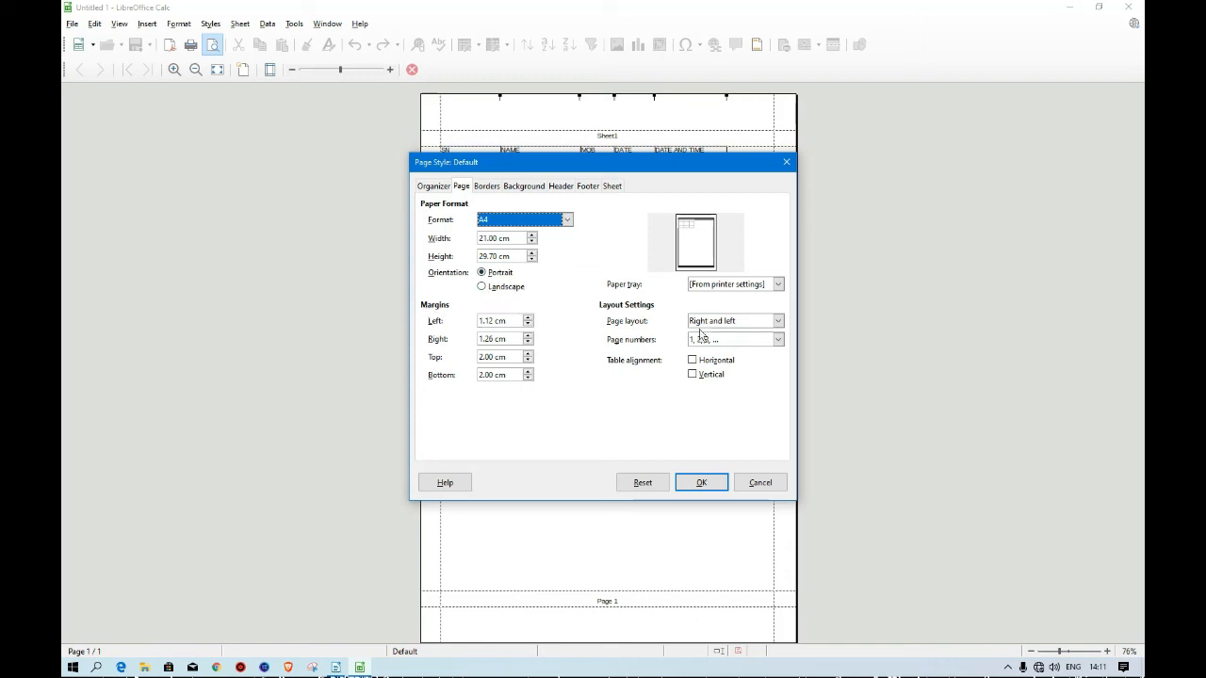
left_click(486, 187)
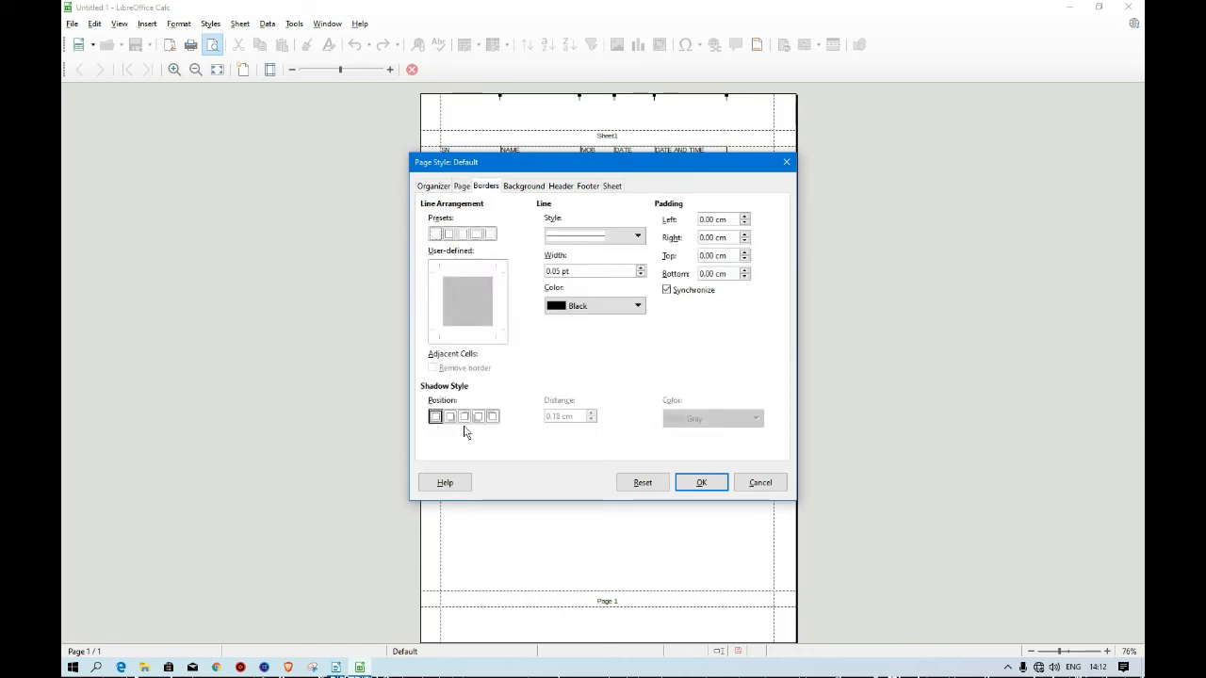
left_click(527, 186)
left_click(563, 186)
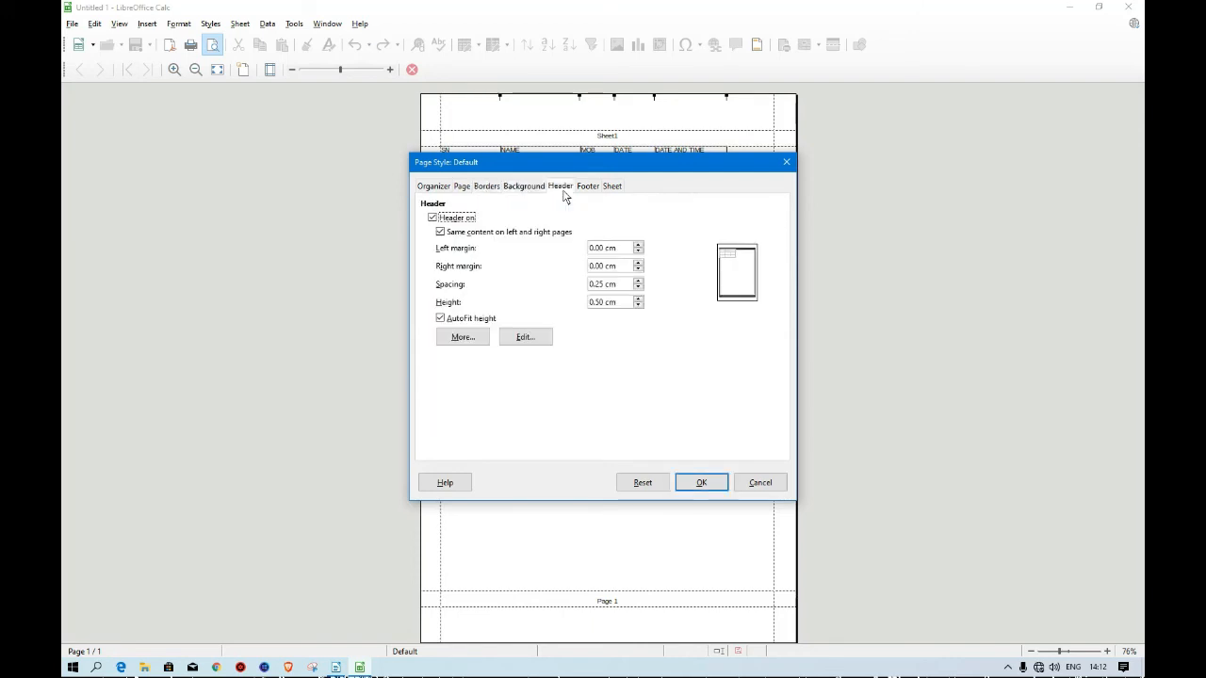
left_click(610, 187)
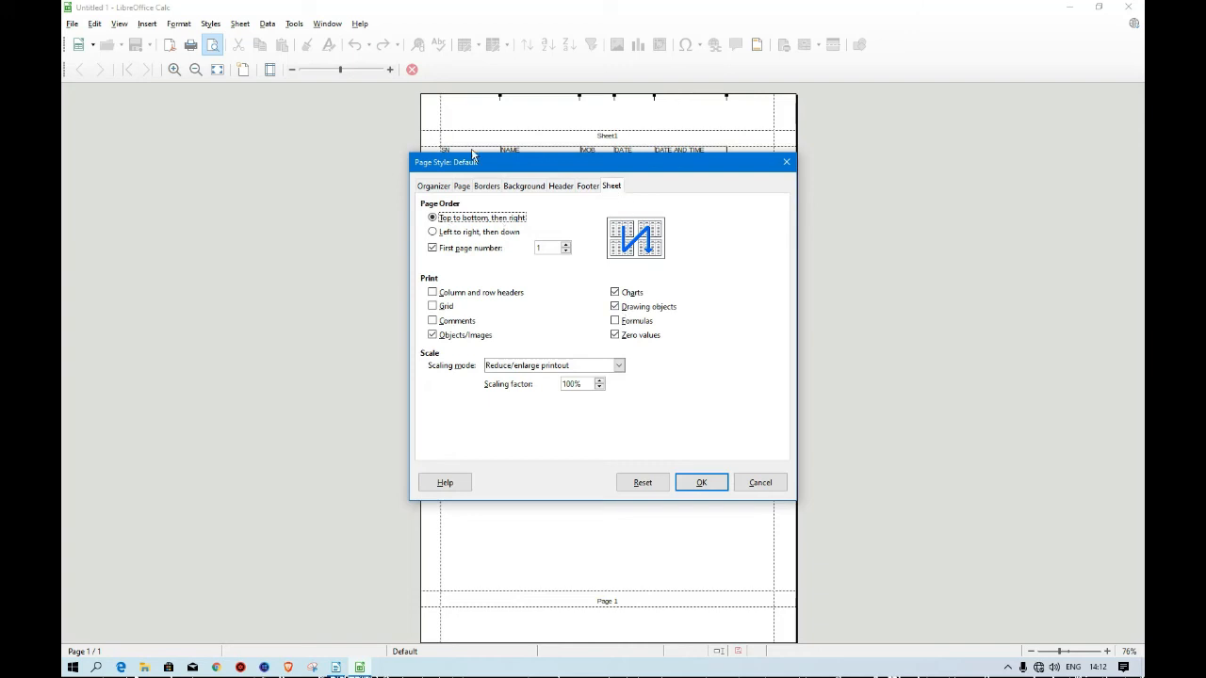
left_click(760, 484)
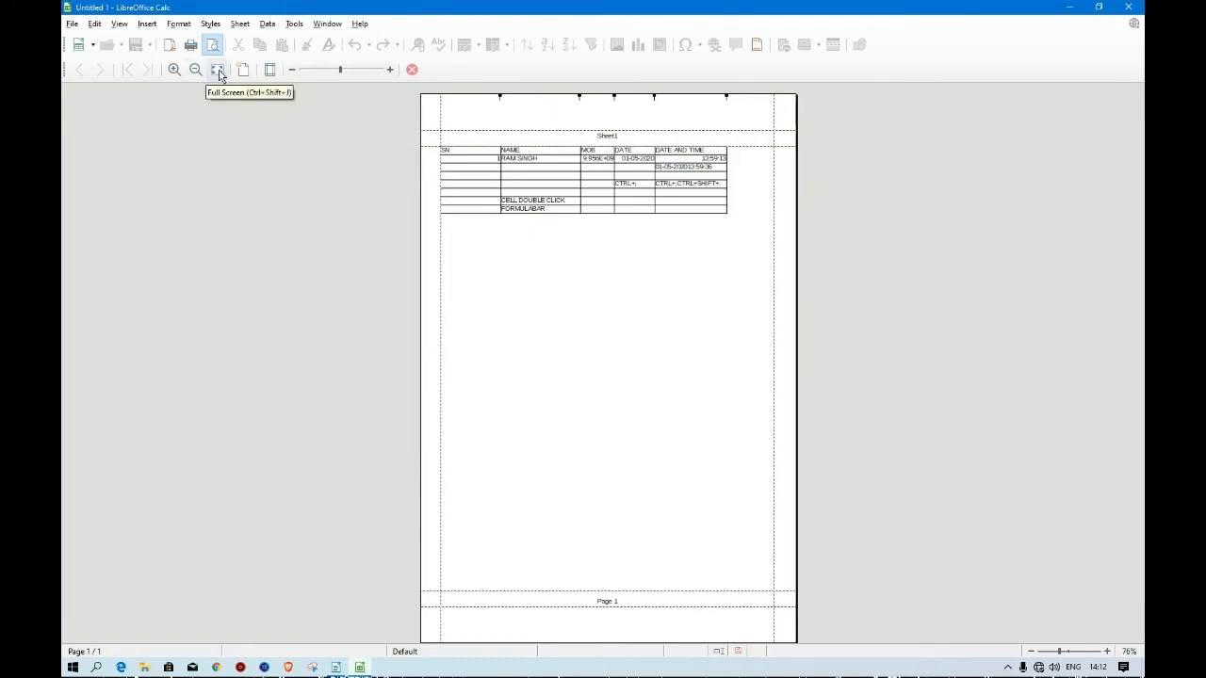
Zoom the print preview in and out, then close the print preview.
left_click(174, 70)
left_click(174, 70)
left_click(174, 70)
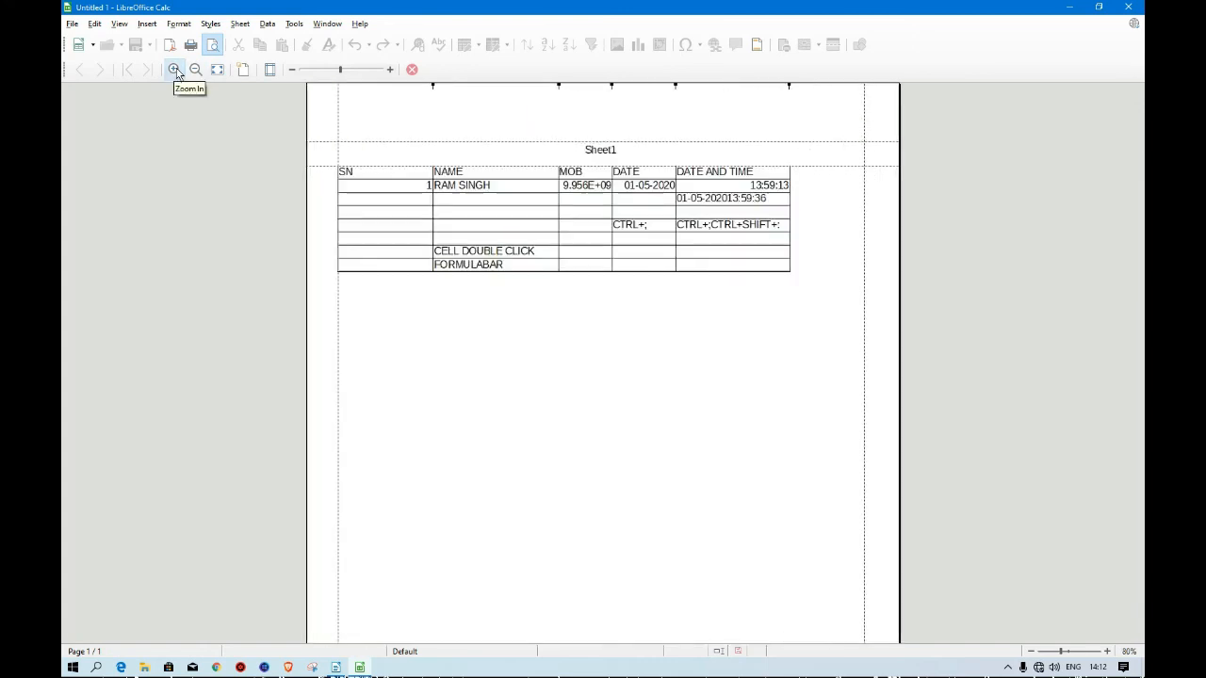
left_click(175, 69)
left_click(175, 70)
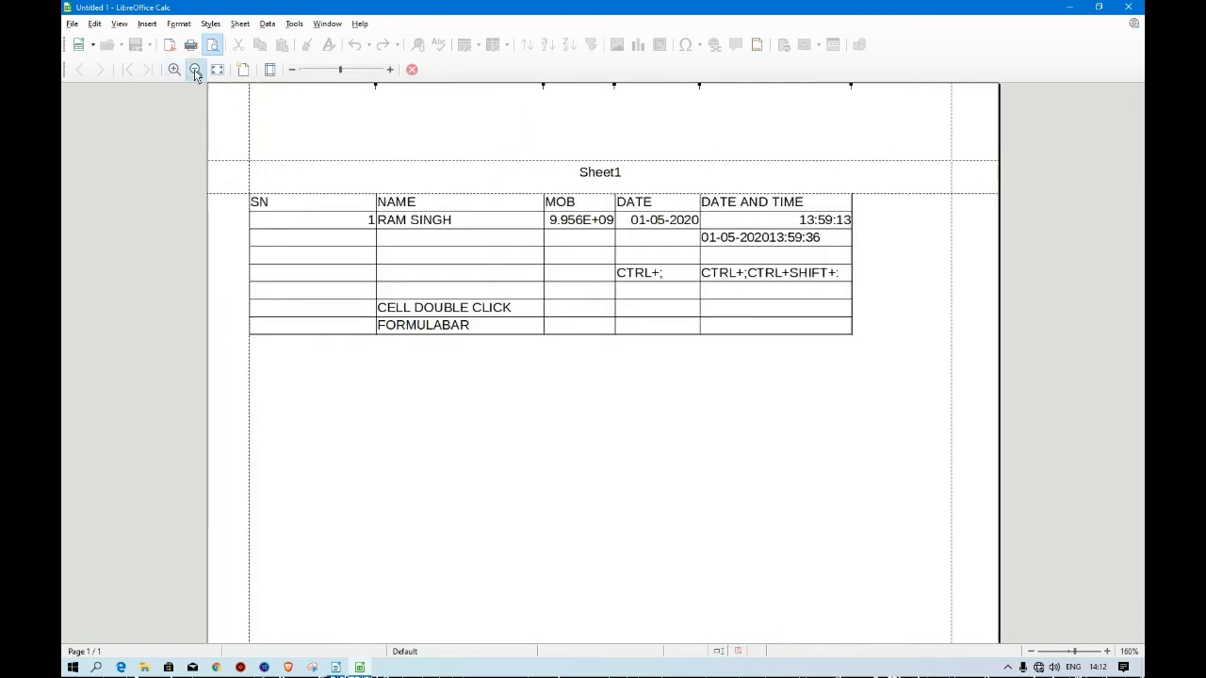
left_click(195, 69)
left_click(195, 69)
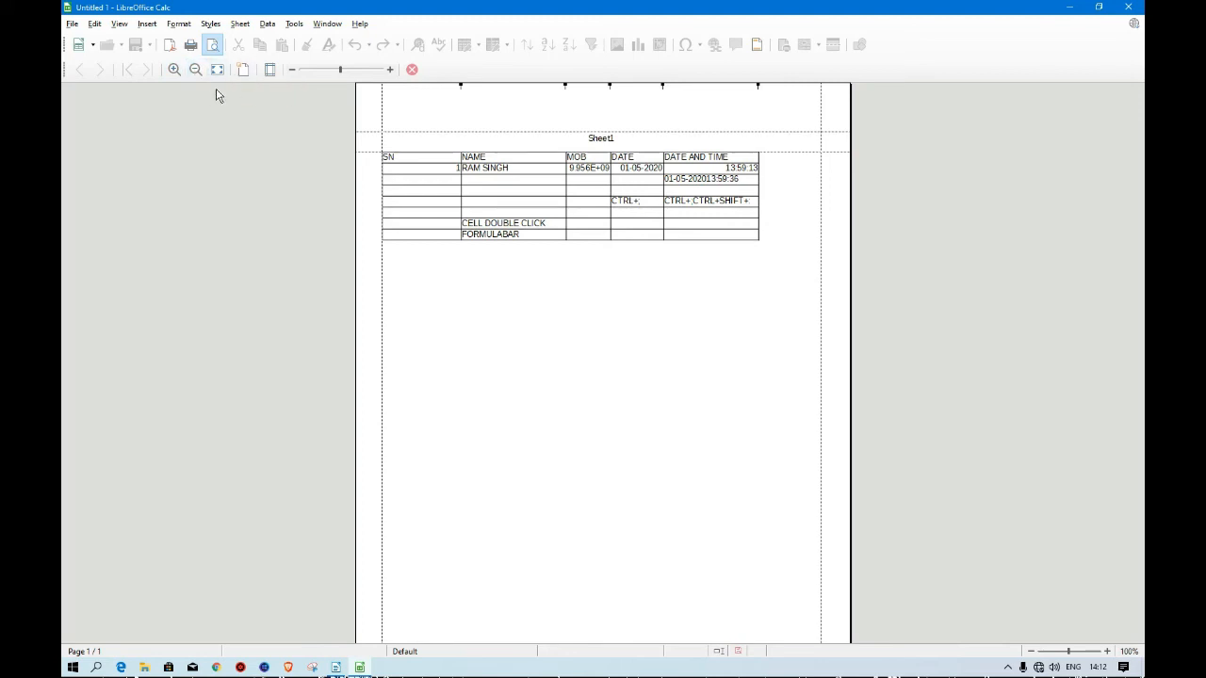
left_click(412, 69)
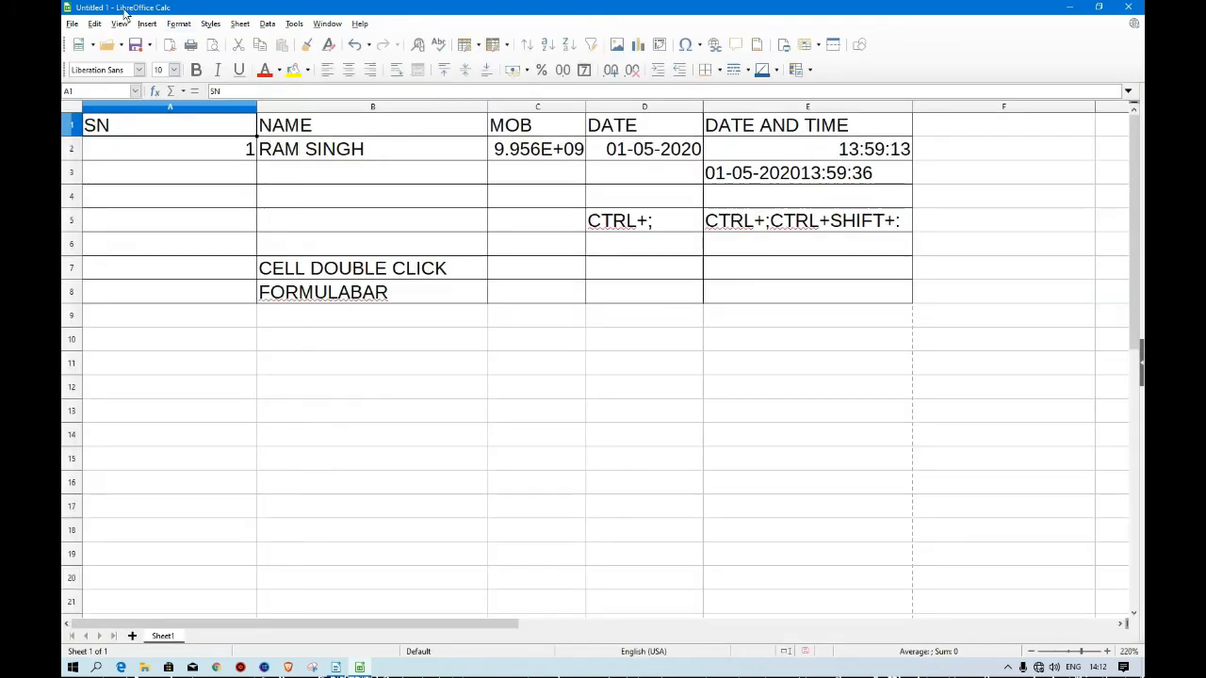
Open the Printer Setup dialog and inspect the available printers list.
left_click(71, 23)
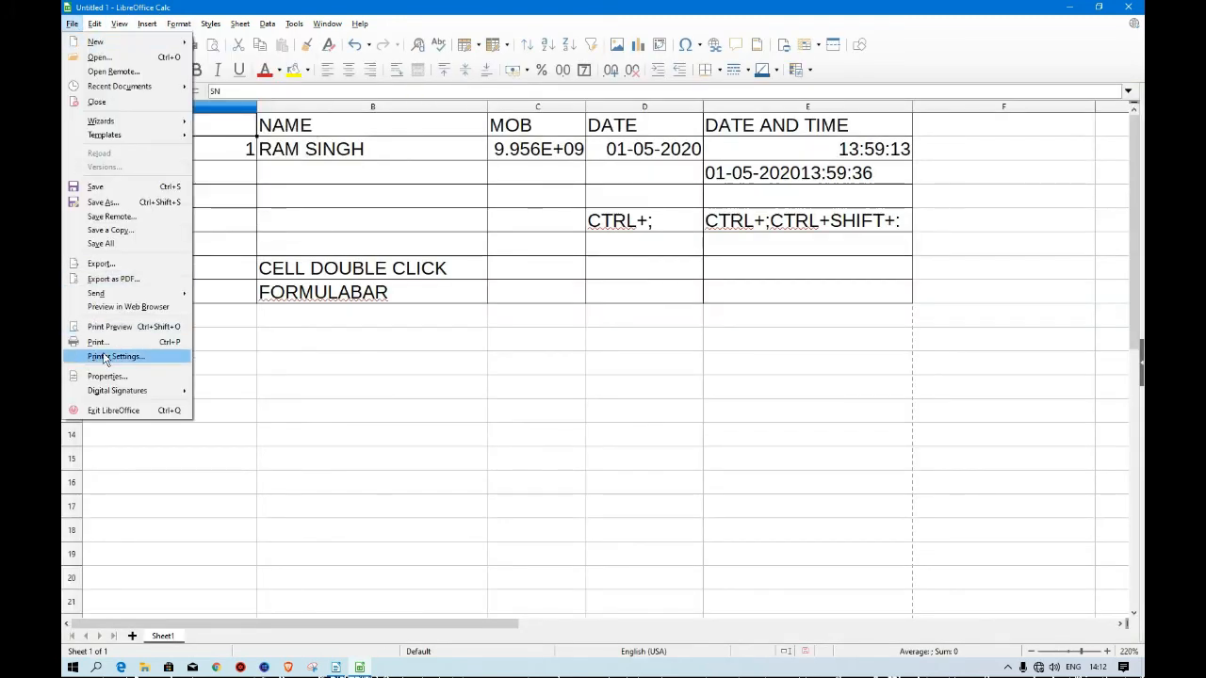
left_click(105, 358)
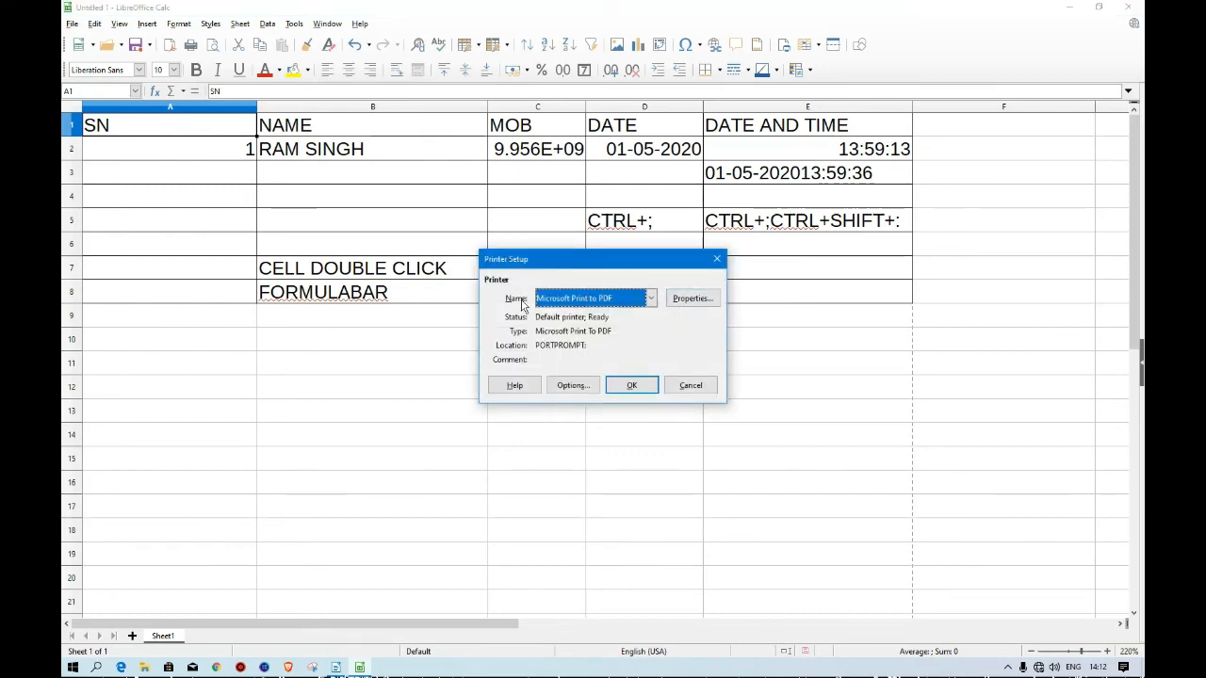
left_click(650, 298)
left_click(650, 298)
Browse the printer properties' orientation and advanced paper options, then cancel all printer dialogs.
left_click(692, 301)
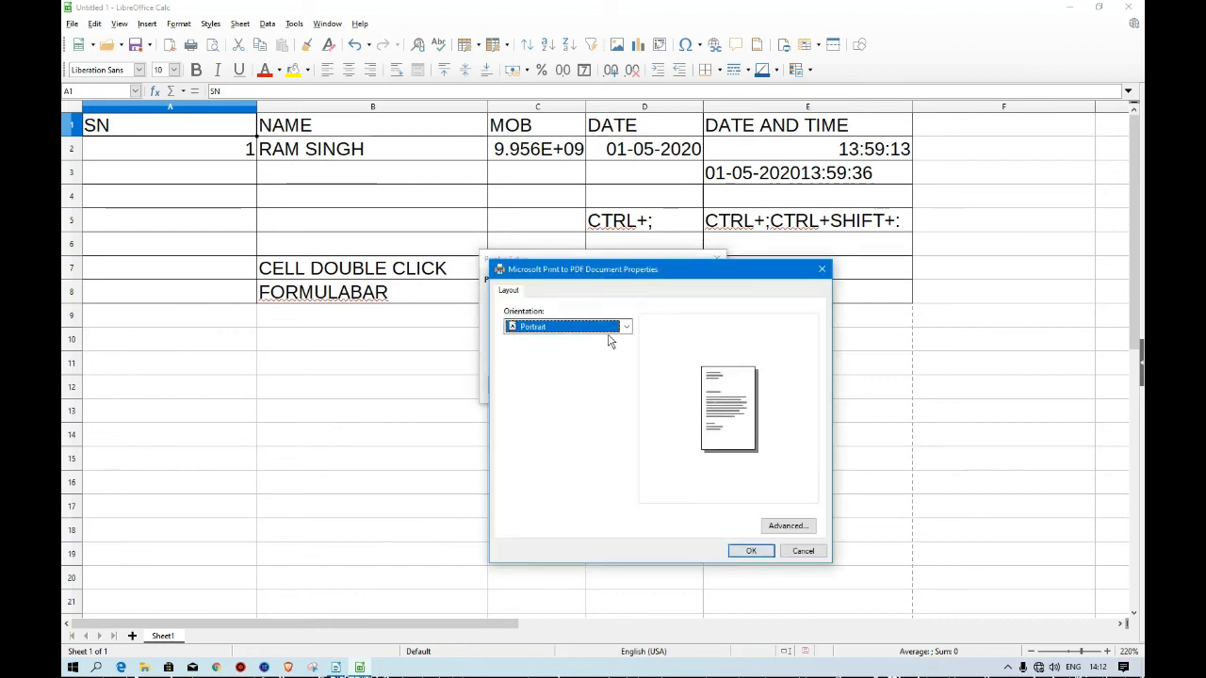
left_click(625, 327)
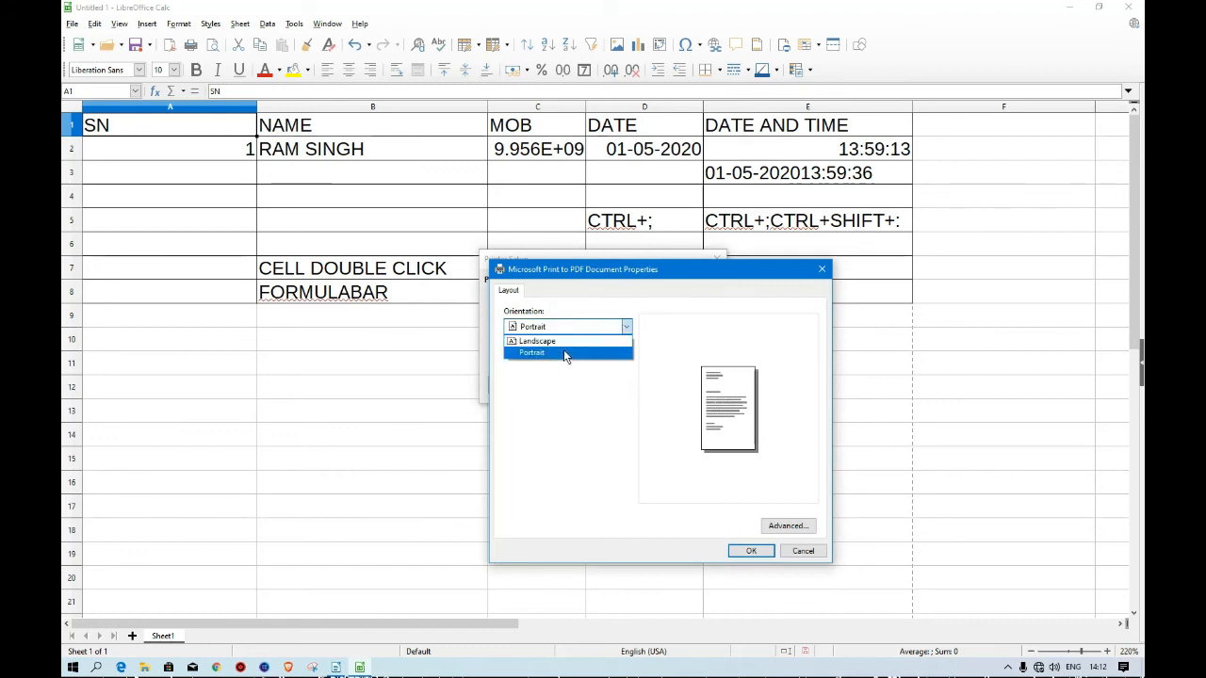
left_click(781, 526)
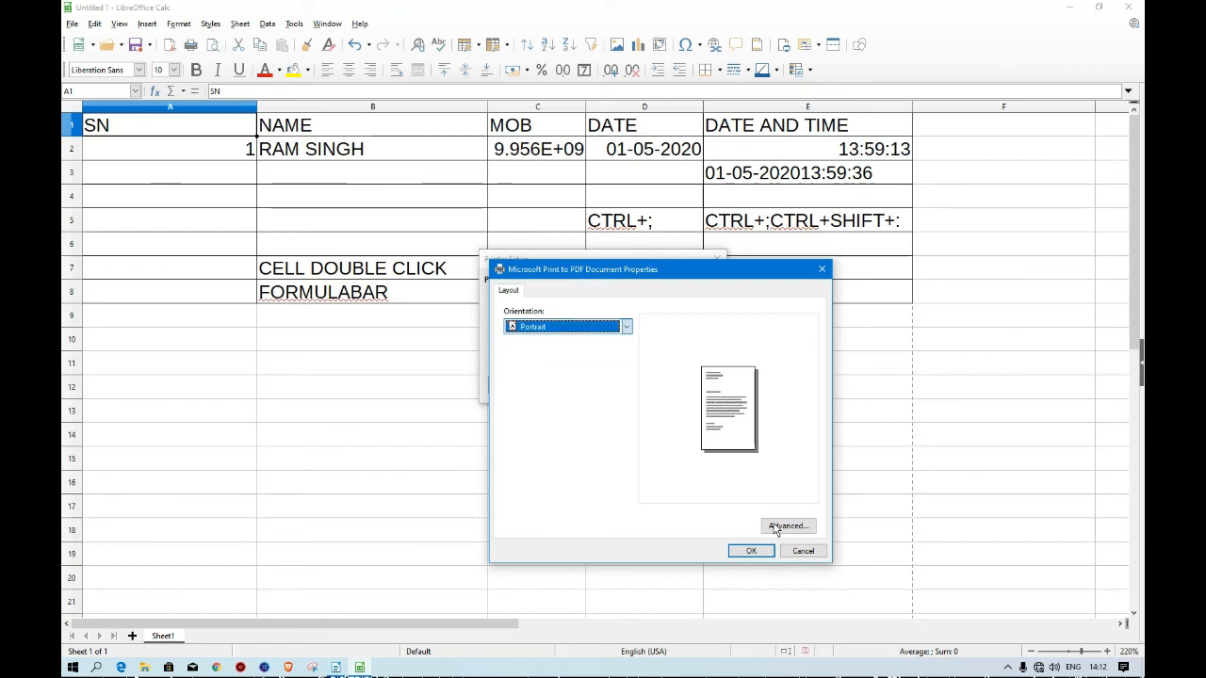
left_click(786, 525)
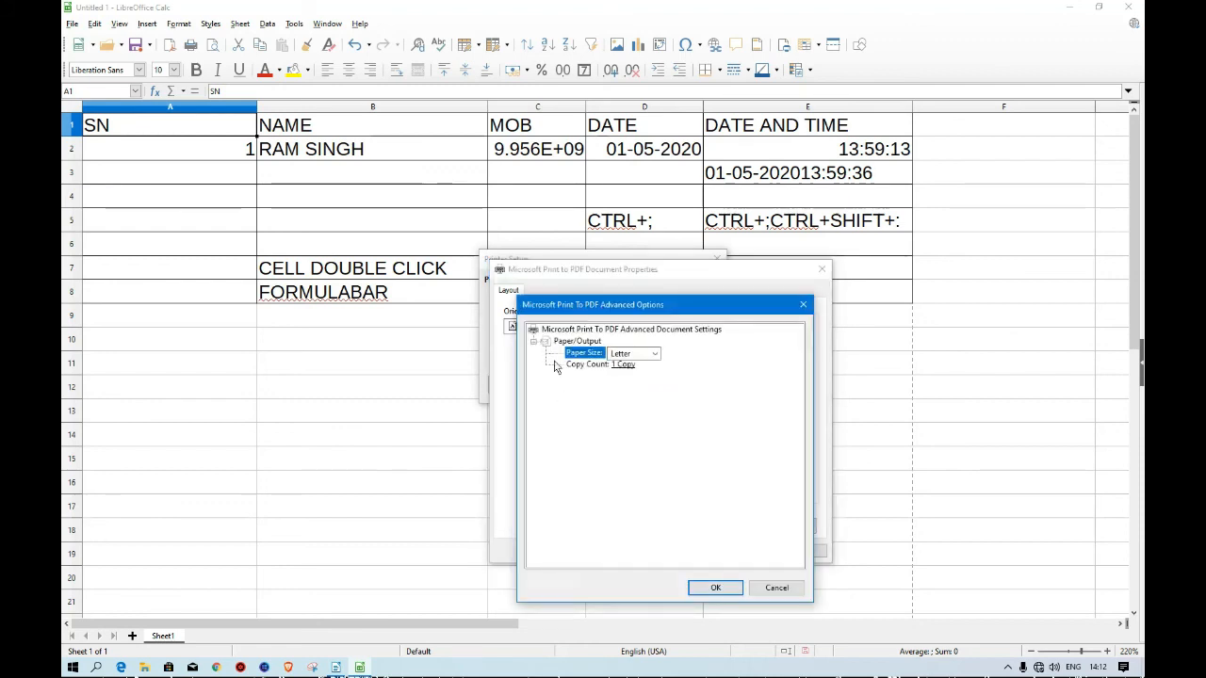
left_click(778, 590)
left_click(796, 553)
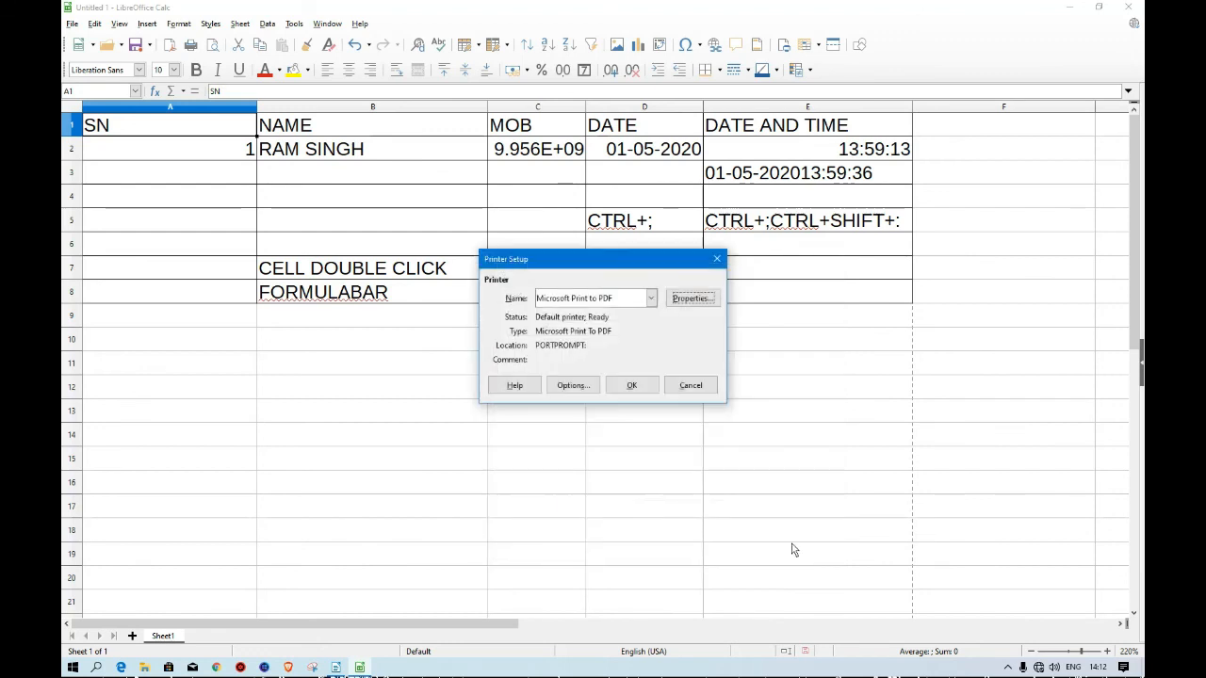
left_click(690, 387)
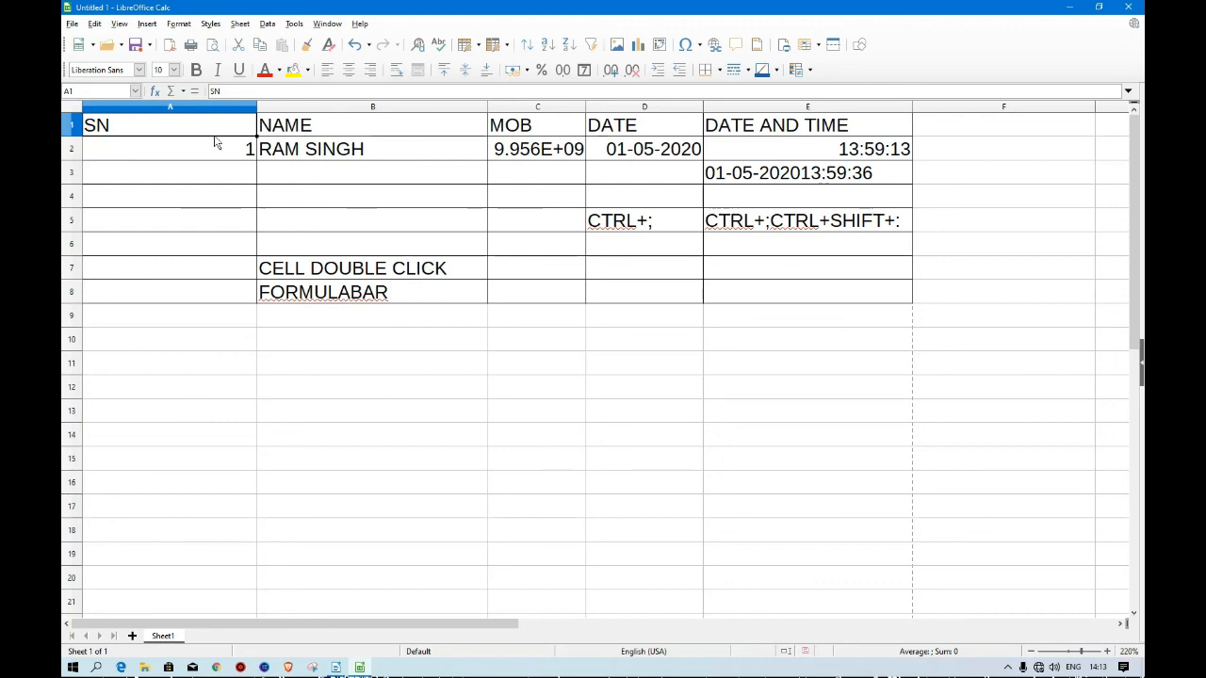
Select the range A1:E9 and open the Print dialog for it.
left_click_drag(112, 130, 793, 429)
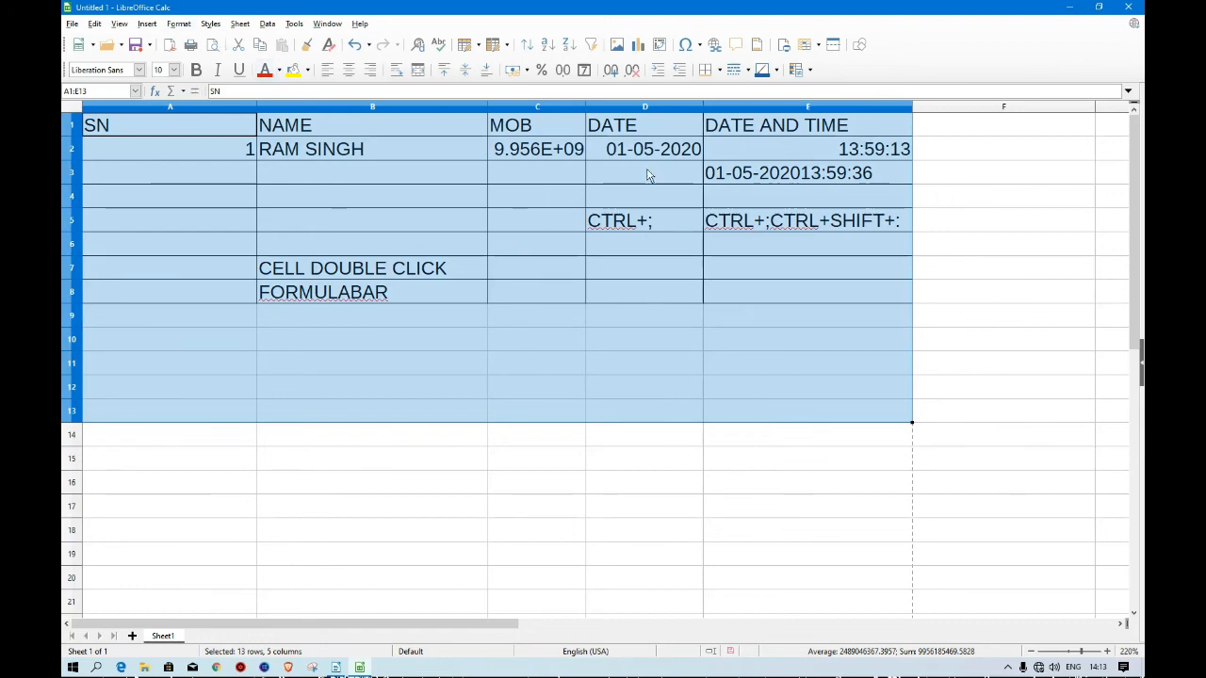
left_click_drag(92, 127, 822, 307)
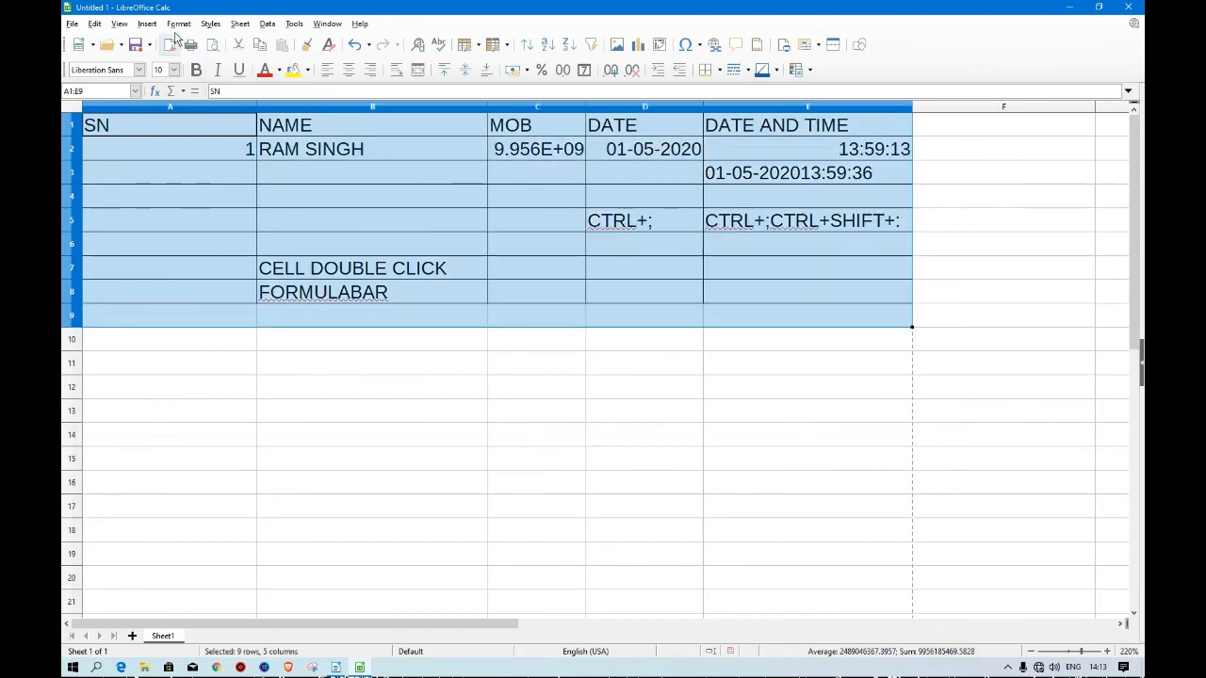
left_click(72, 23)
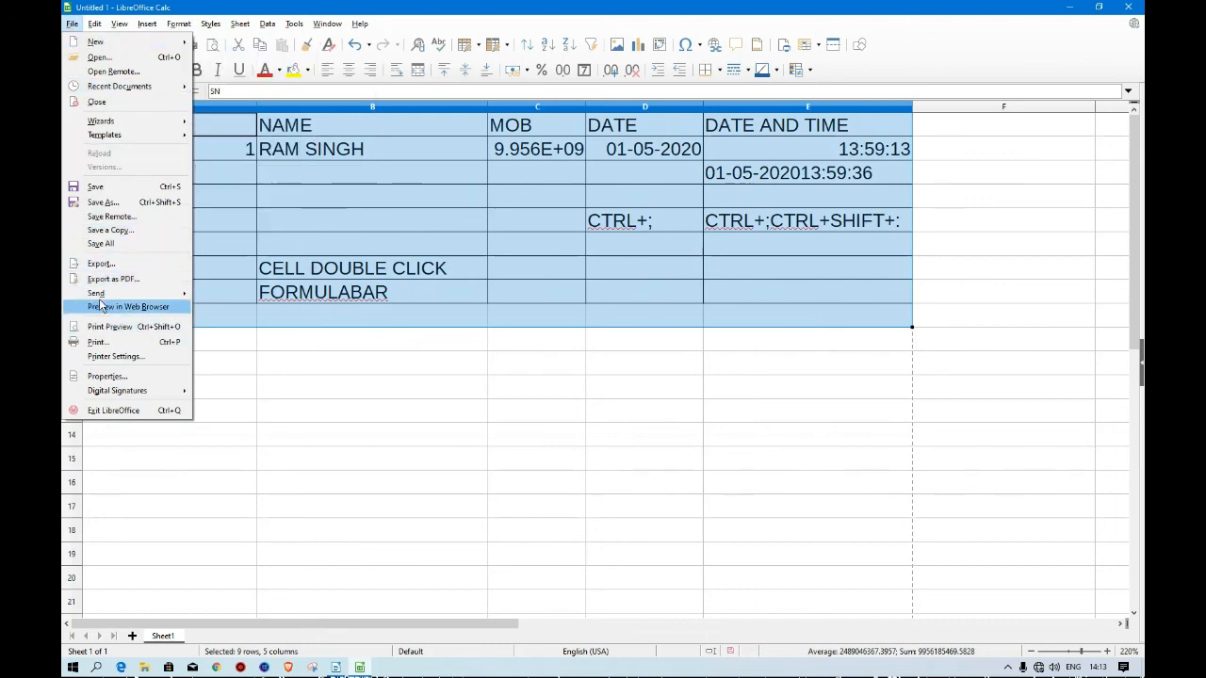
mouse_move(86, 295)
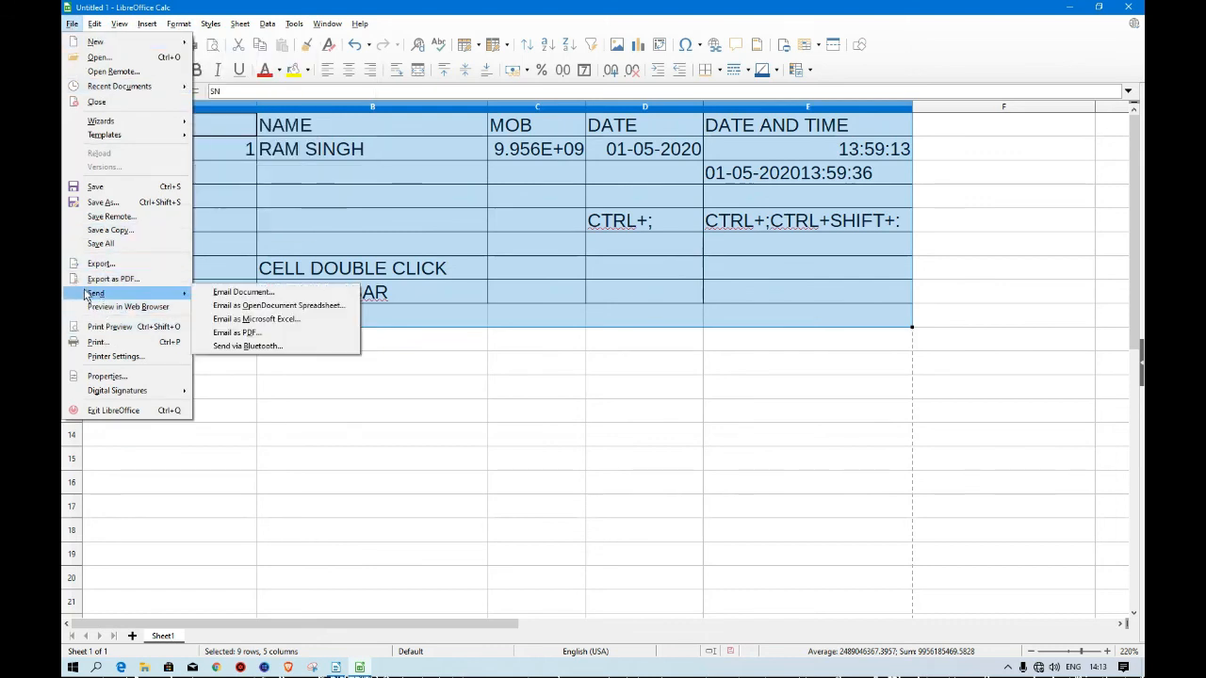
left_click(106, 345)
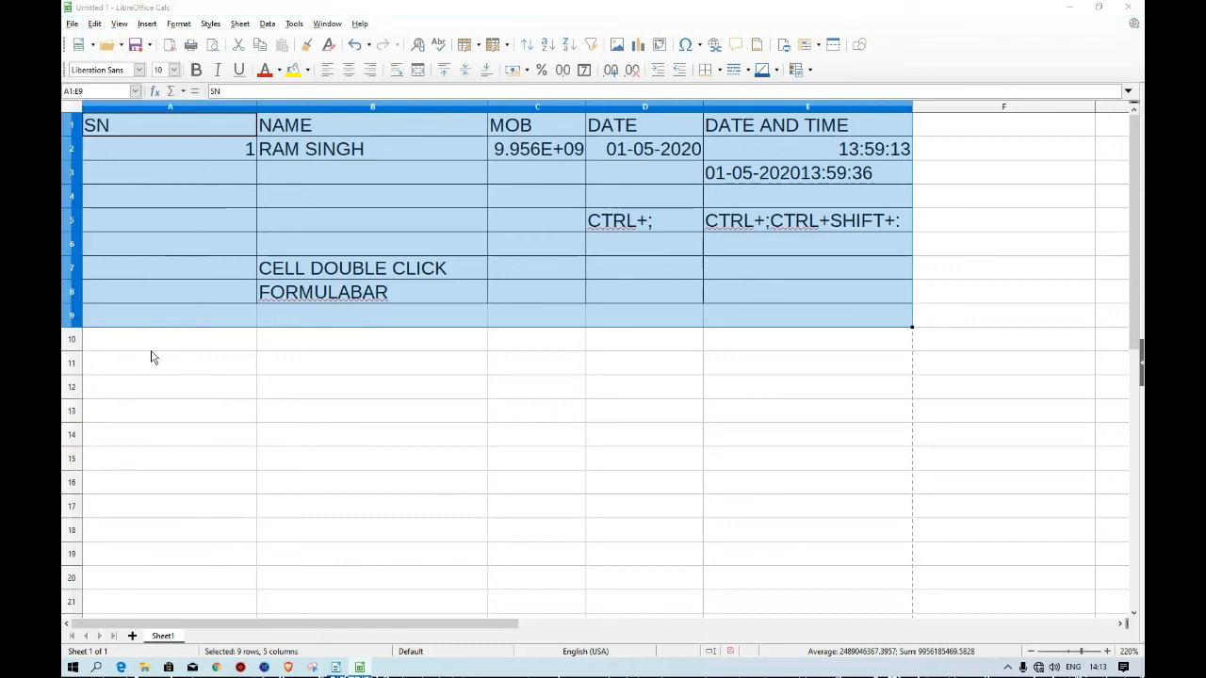
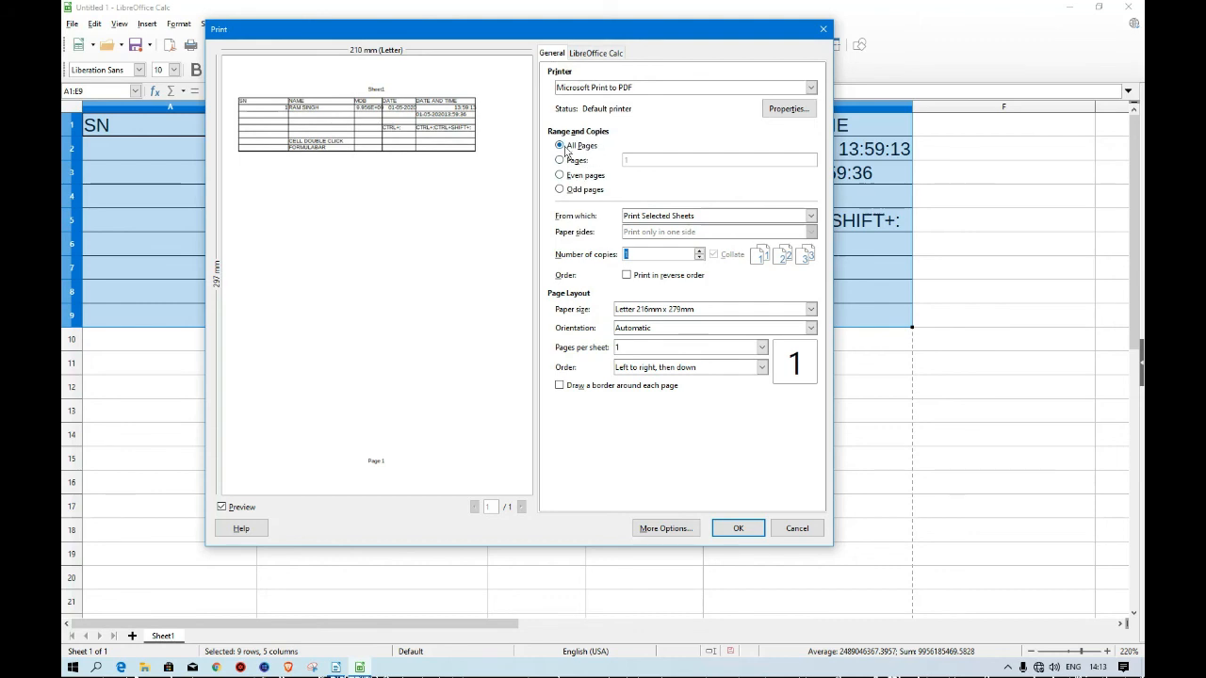
Try out the Print dialog's page range options, ending with All Pages selected.
left_click(571, 160)
left_click(559, 176)
left_click(559, 189)
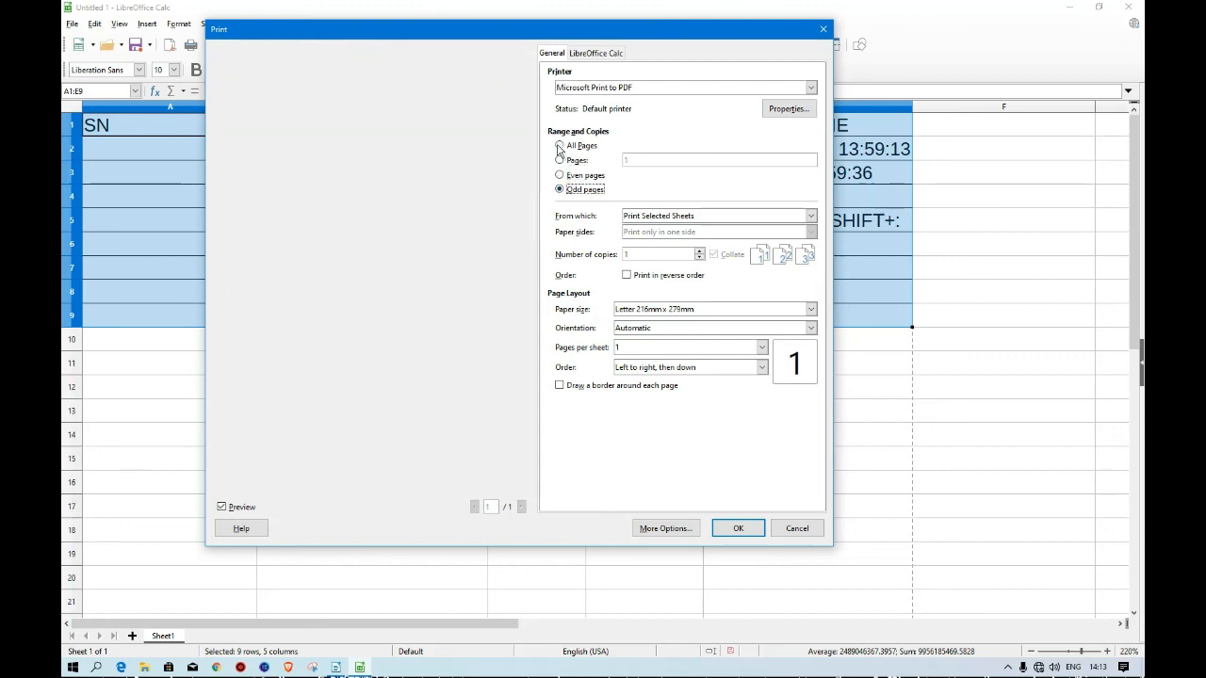
left_click(560, 146)
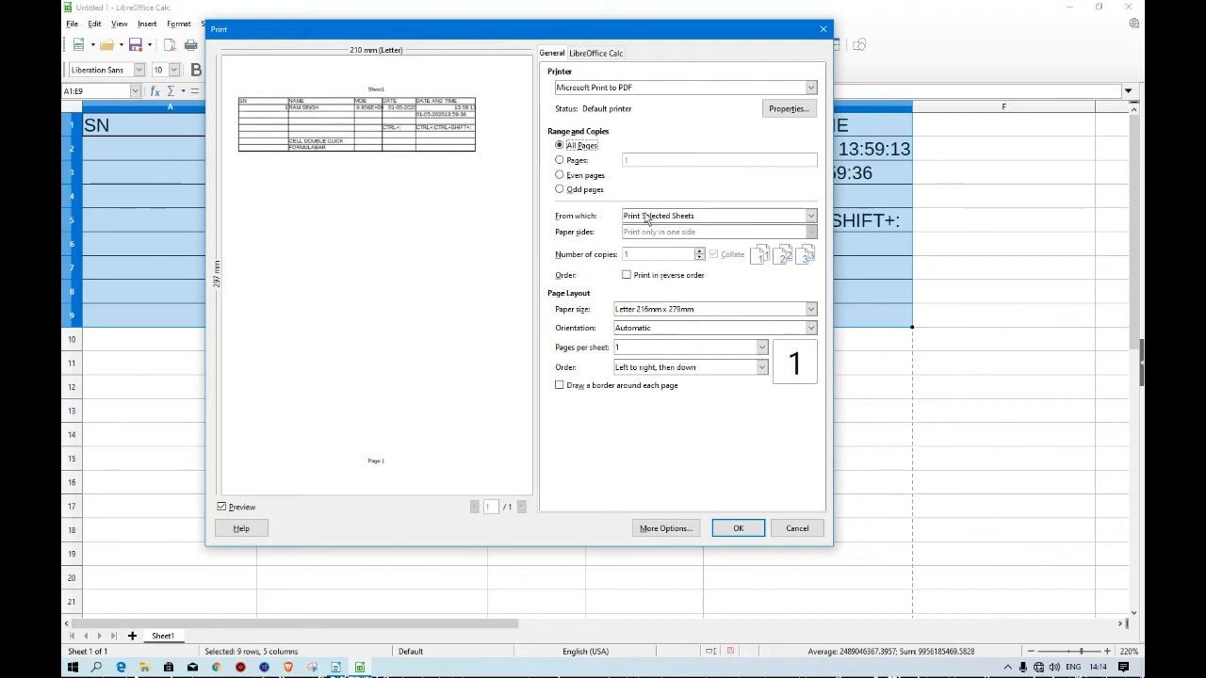
Set the print range to Print Selected Cells.
left_click(811, 217)
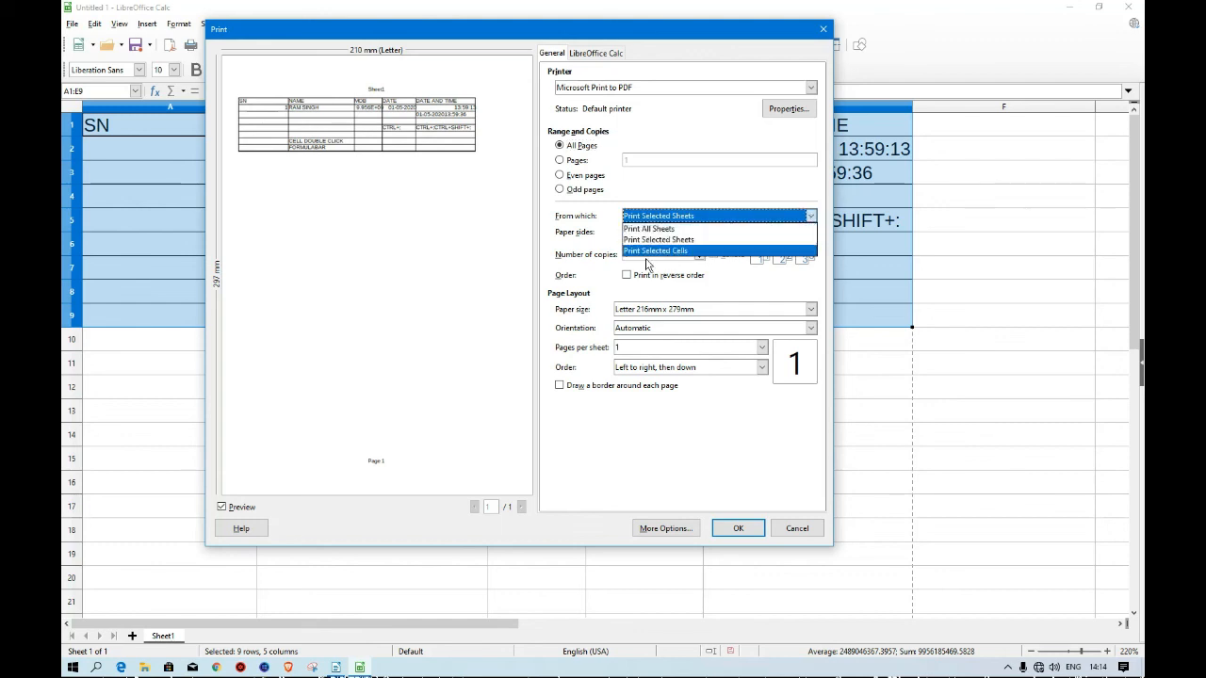
left_click(810, 219)
left_click(811, 220)
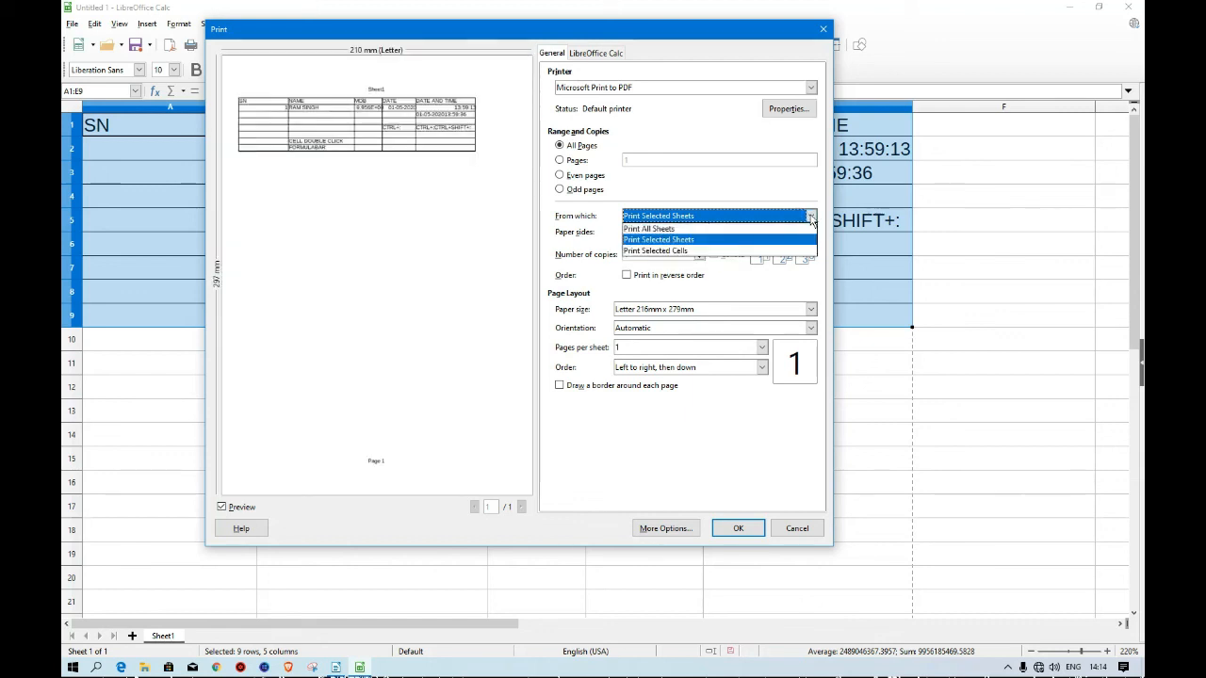
left_click(689, 252)
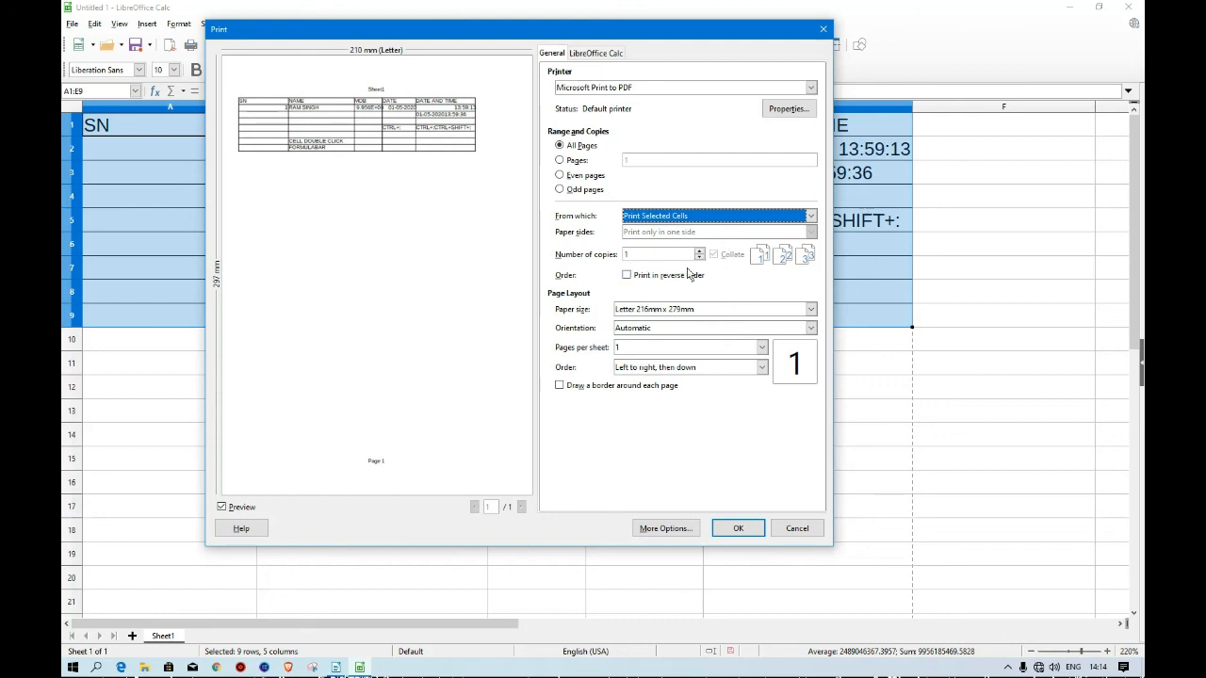
Browse the available paper sizes and orientations without changing either.
left_click(810, 311)
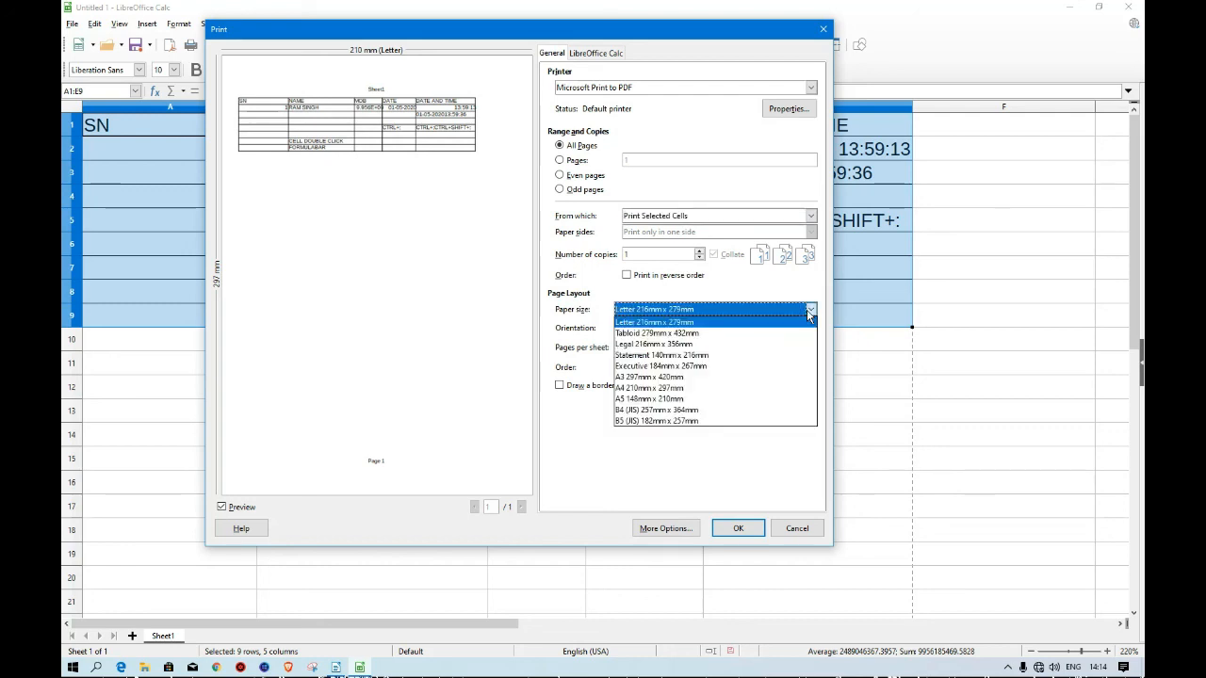
left_click(809, 312)
left_click(809, 312)
left_click(812, 311)
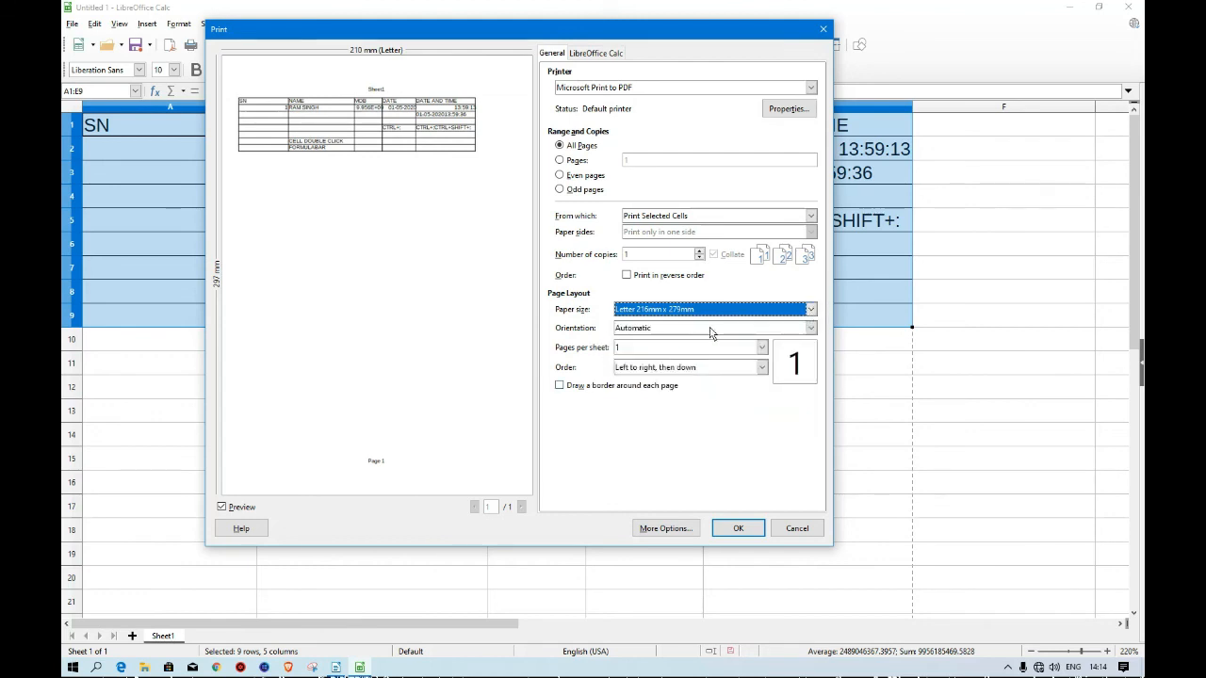
left_click(812, 331)
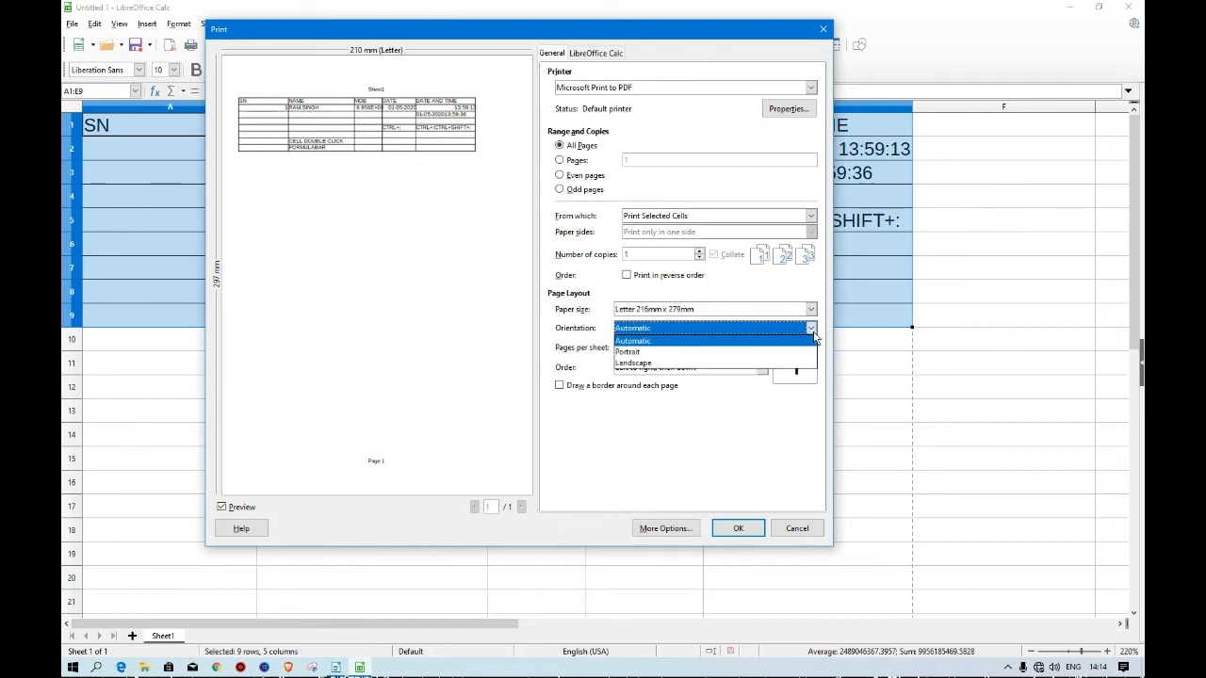
left_click(812, 330)
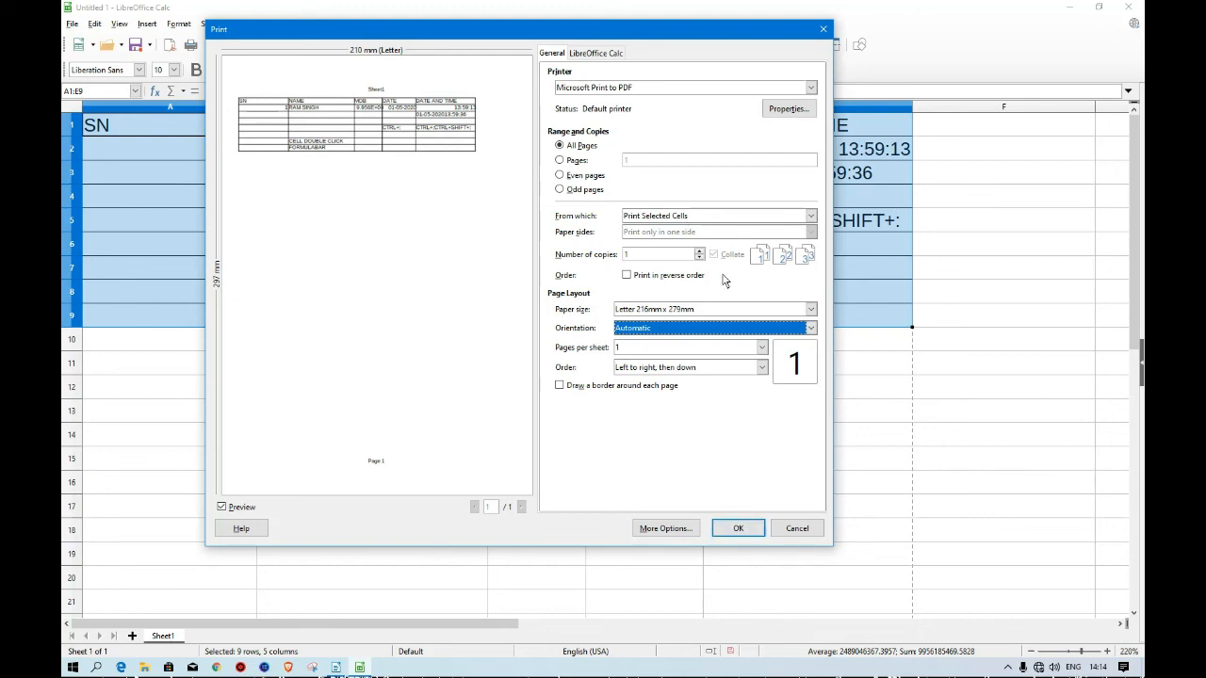
View the LibreOffice Calc print options, then cancel the Print dialog.
left_click(597, 54)
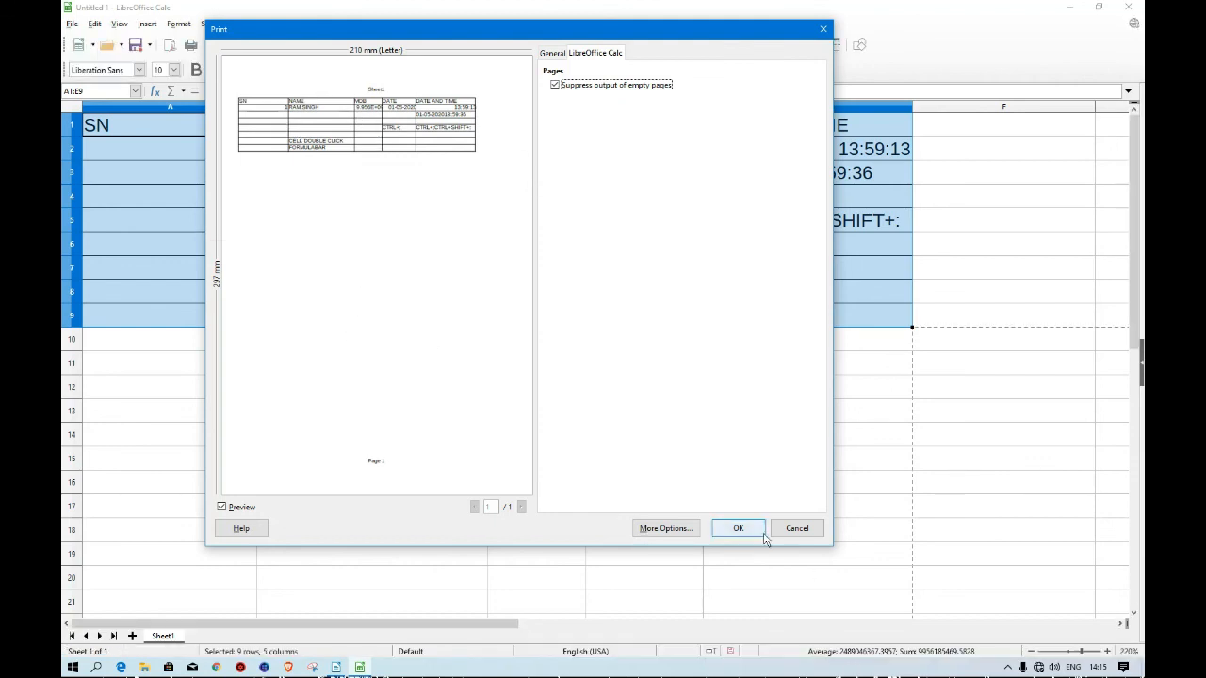
left_click(797, 531)
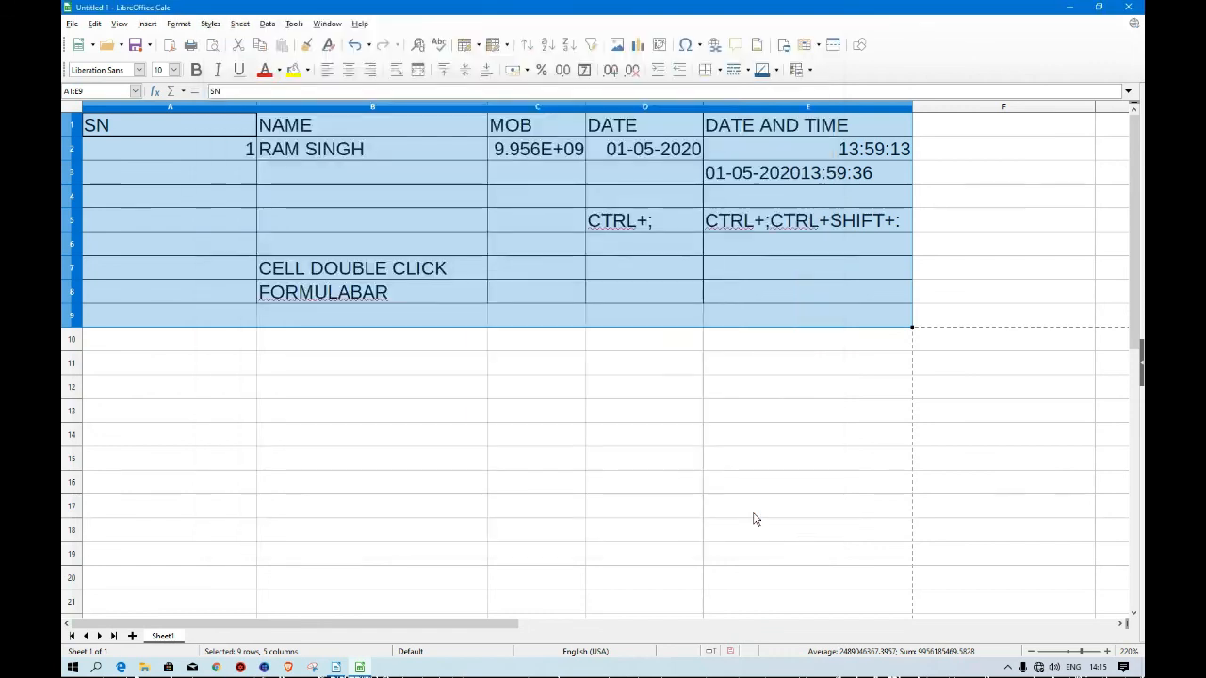
Deselect the range and check the lecture notes document's topic list, then return to the spreadsheet.
left_click(671, 493)
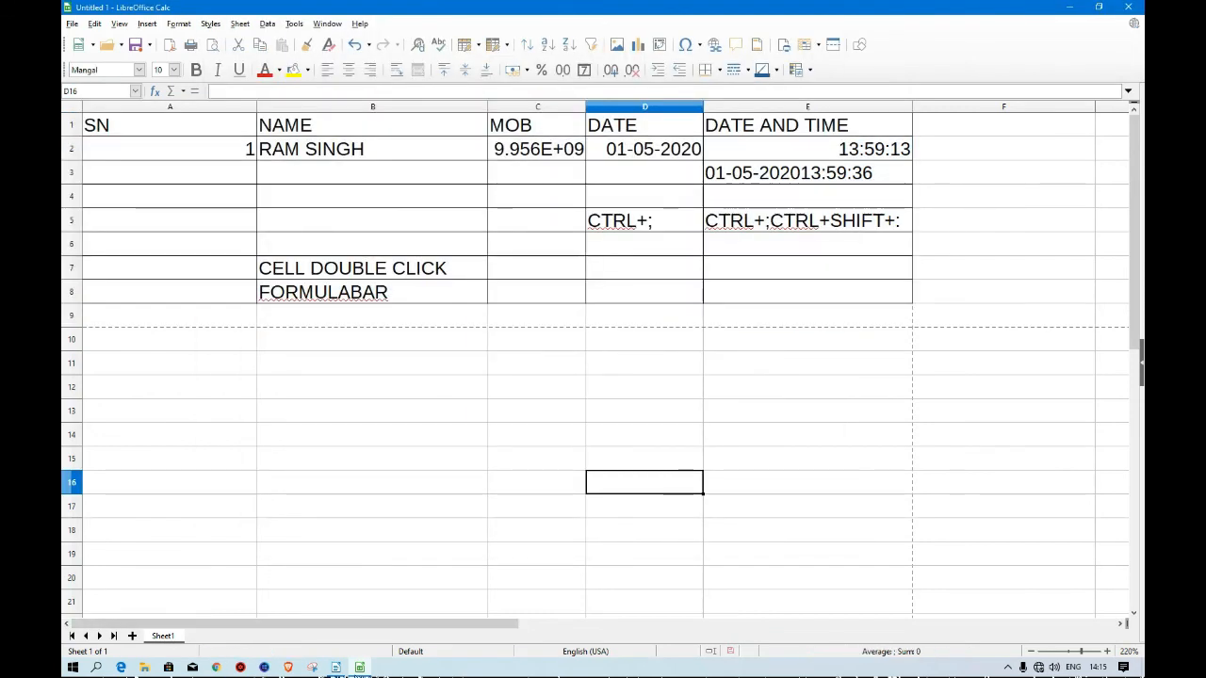
left_click(335, 667)
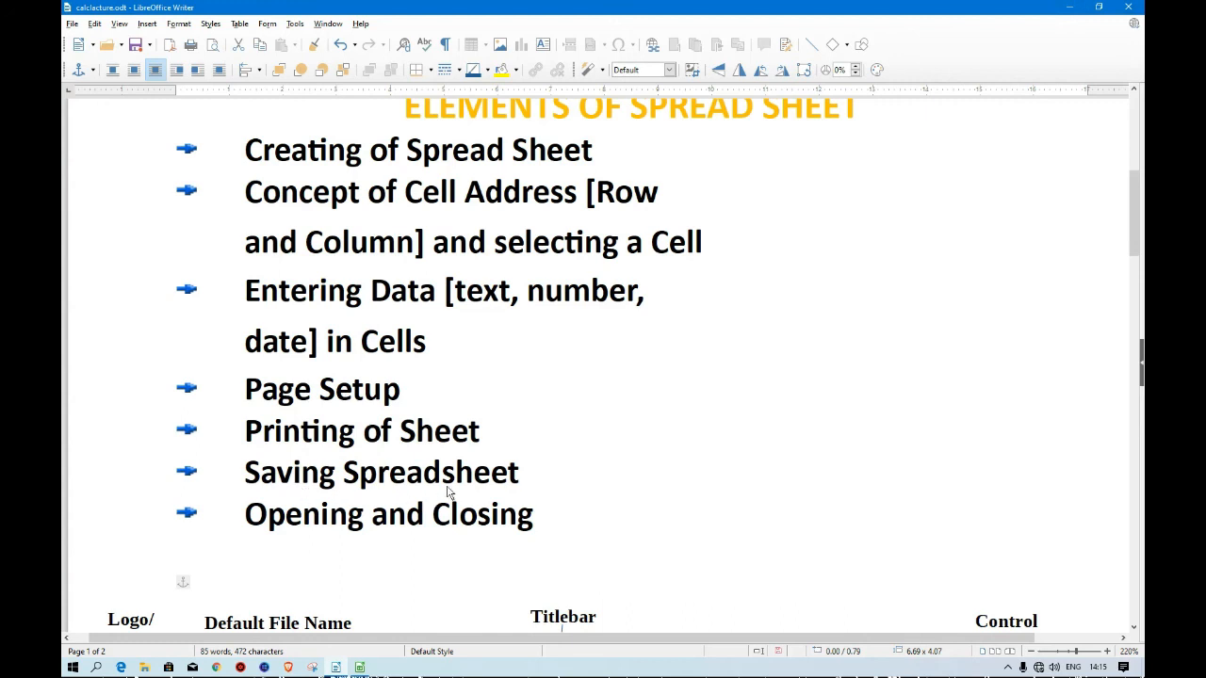
left_click(1069, 6)
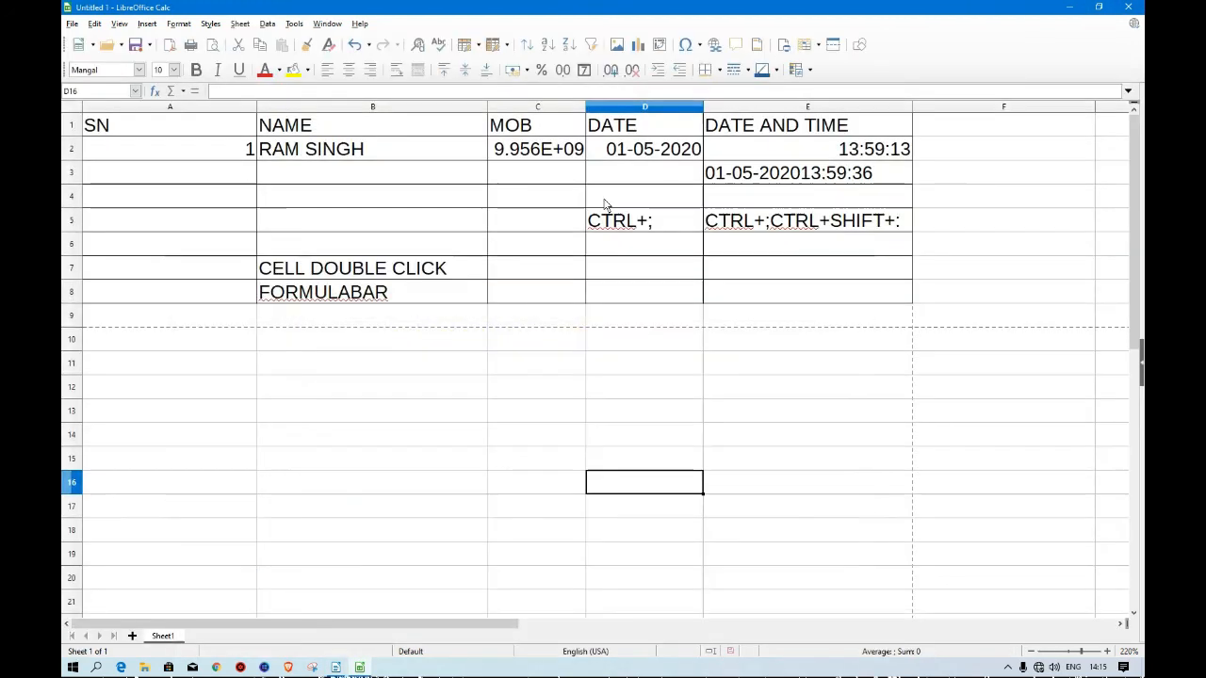
Save the spreadsheet to the Desktop as ABC in ODF Spreadsheet (.ods) format.
left_click(72, 24)
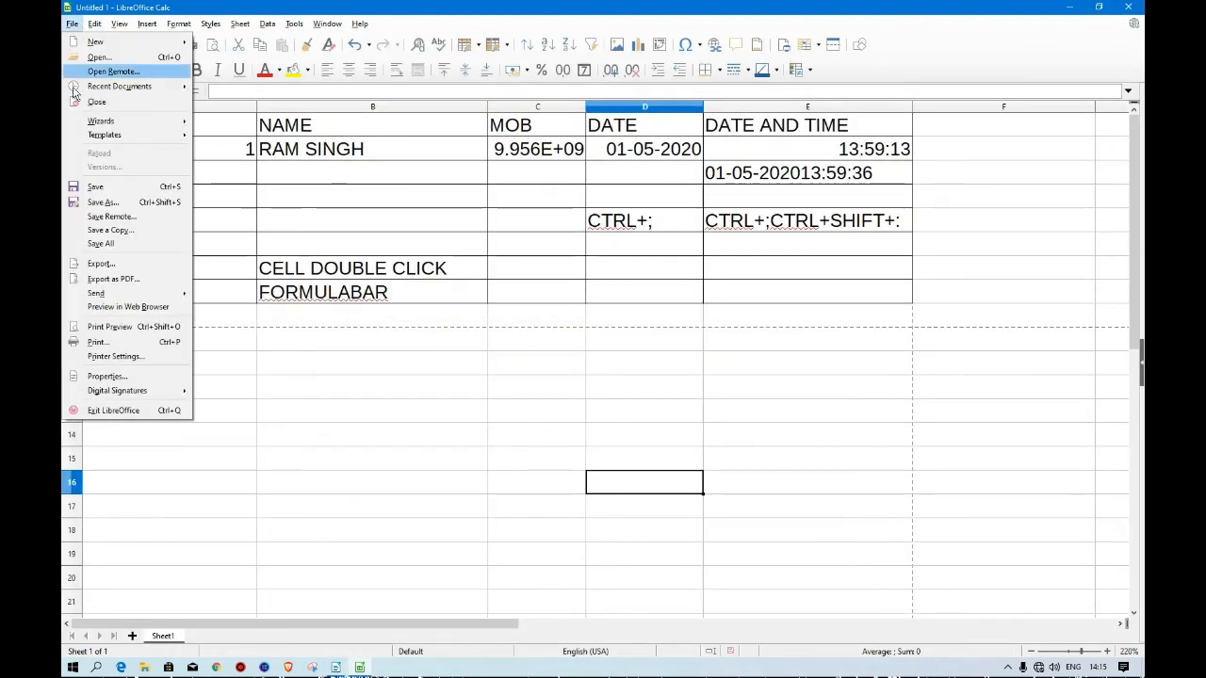
left_click(129, 206)
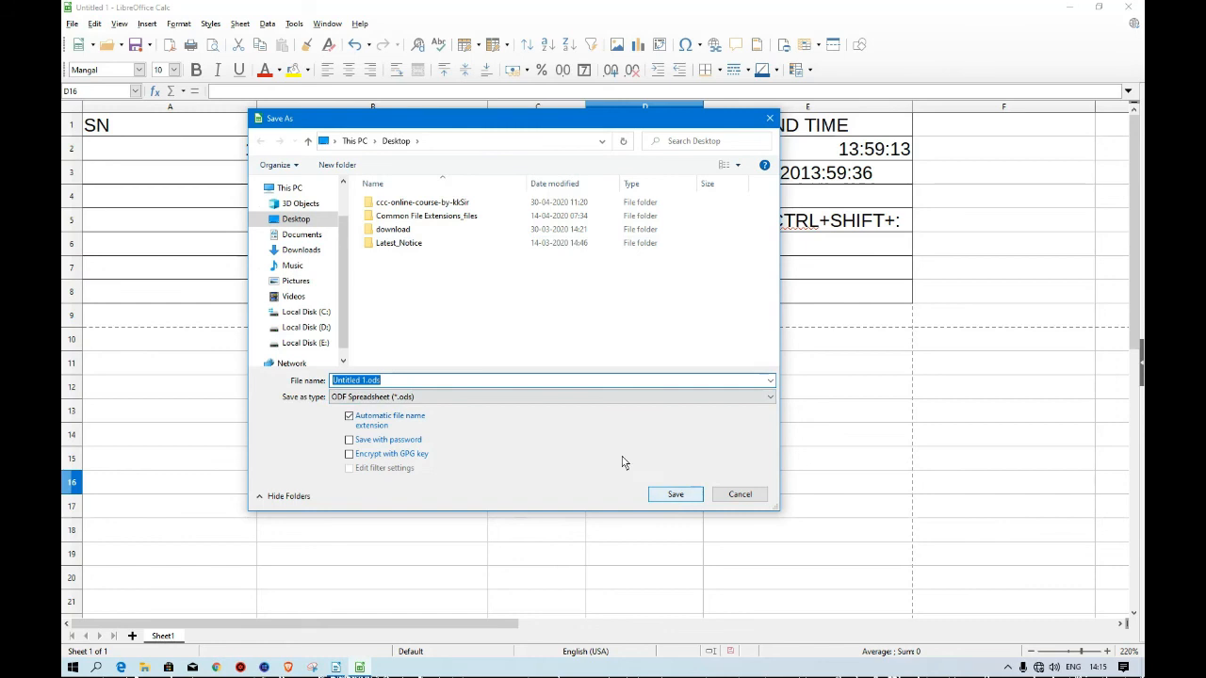
left_click(415, 381)
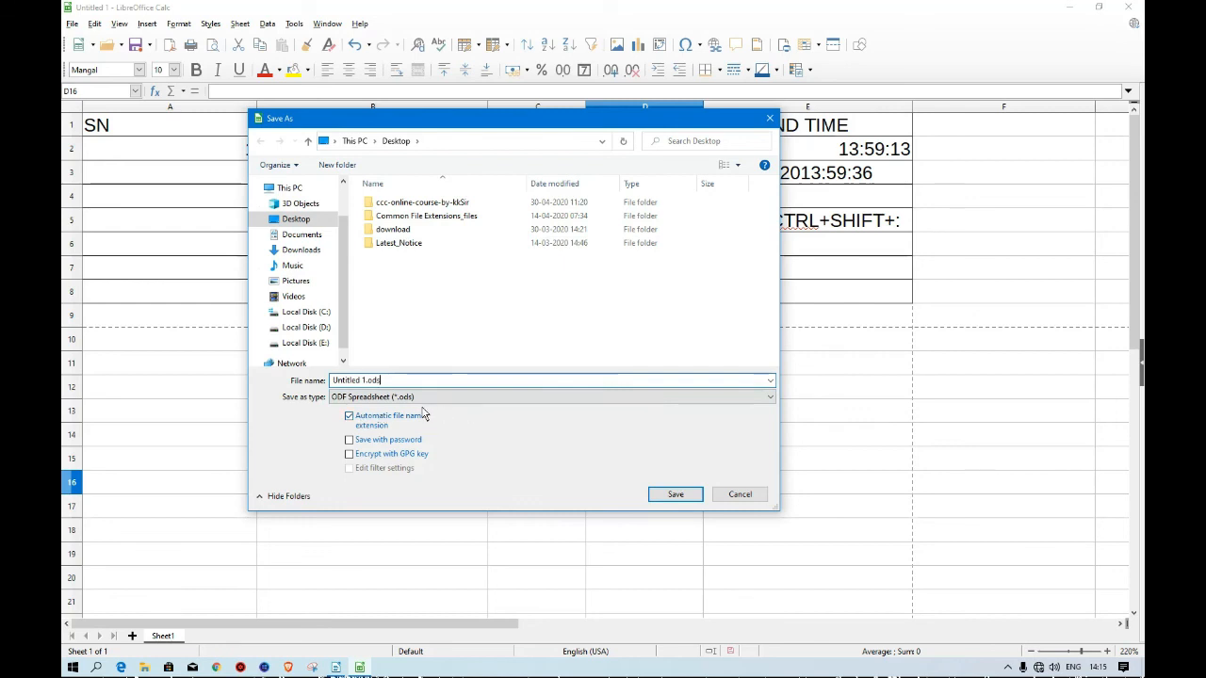
left_click(771, 397)
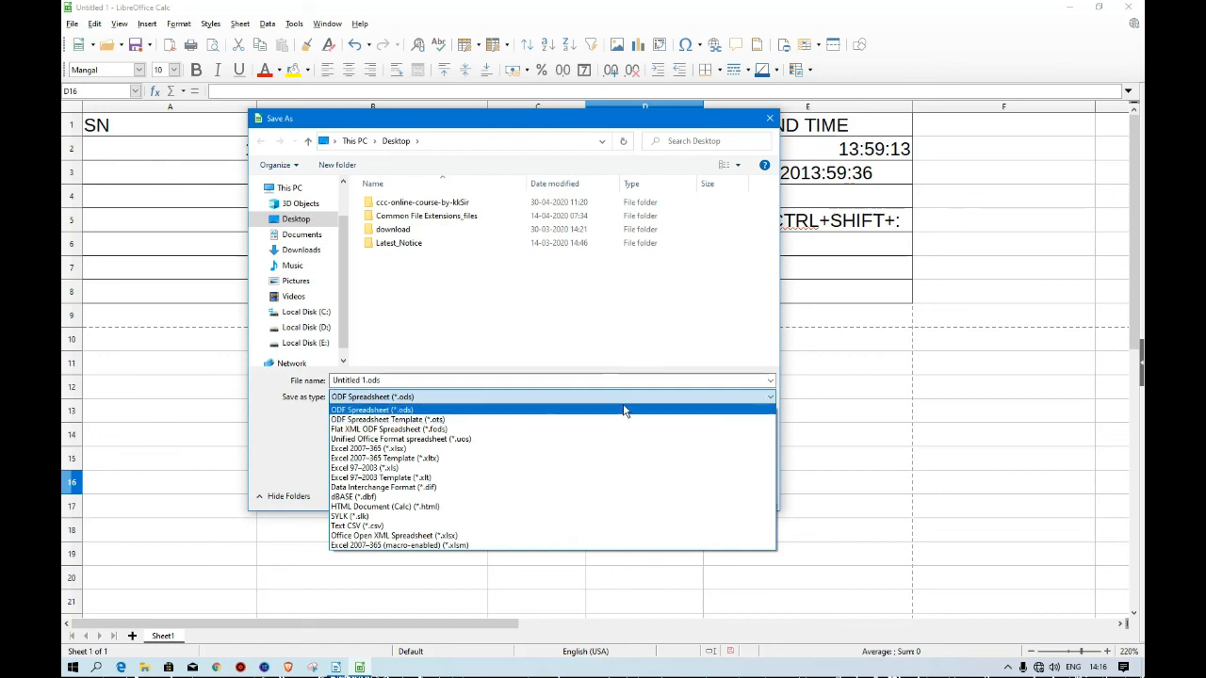
left_click(773, 396)
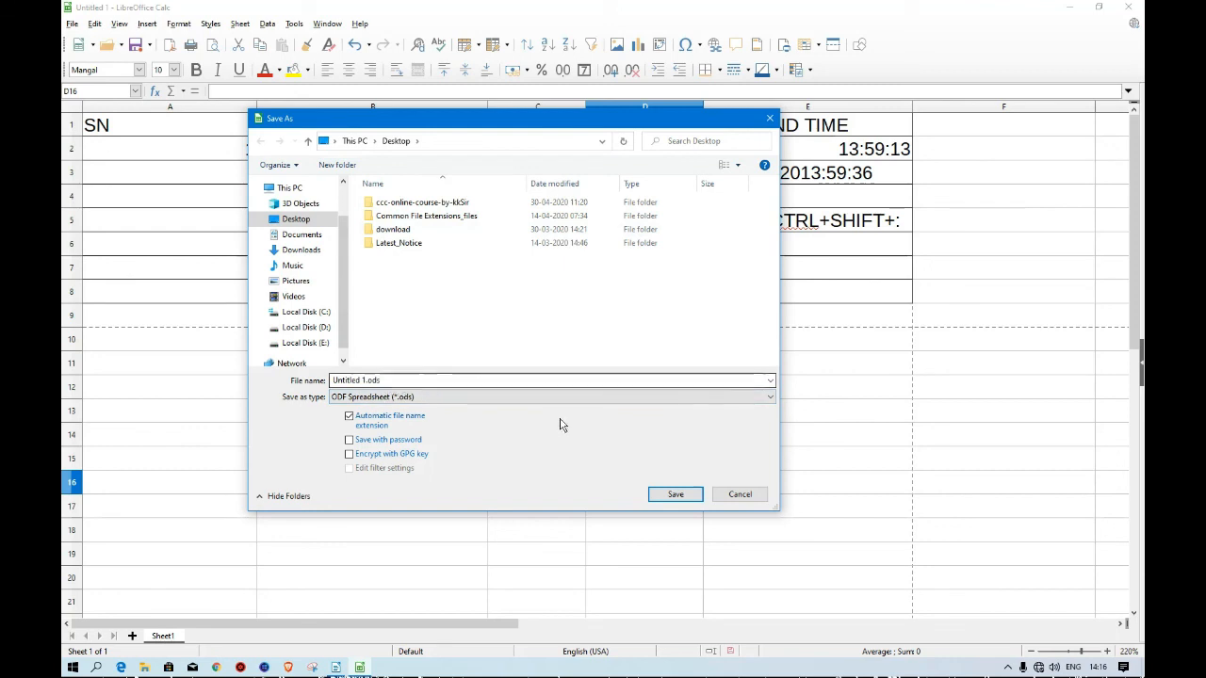
left_click(767, 400)
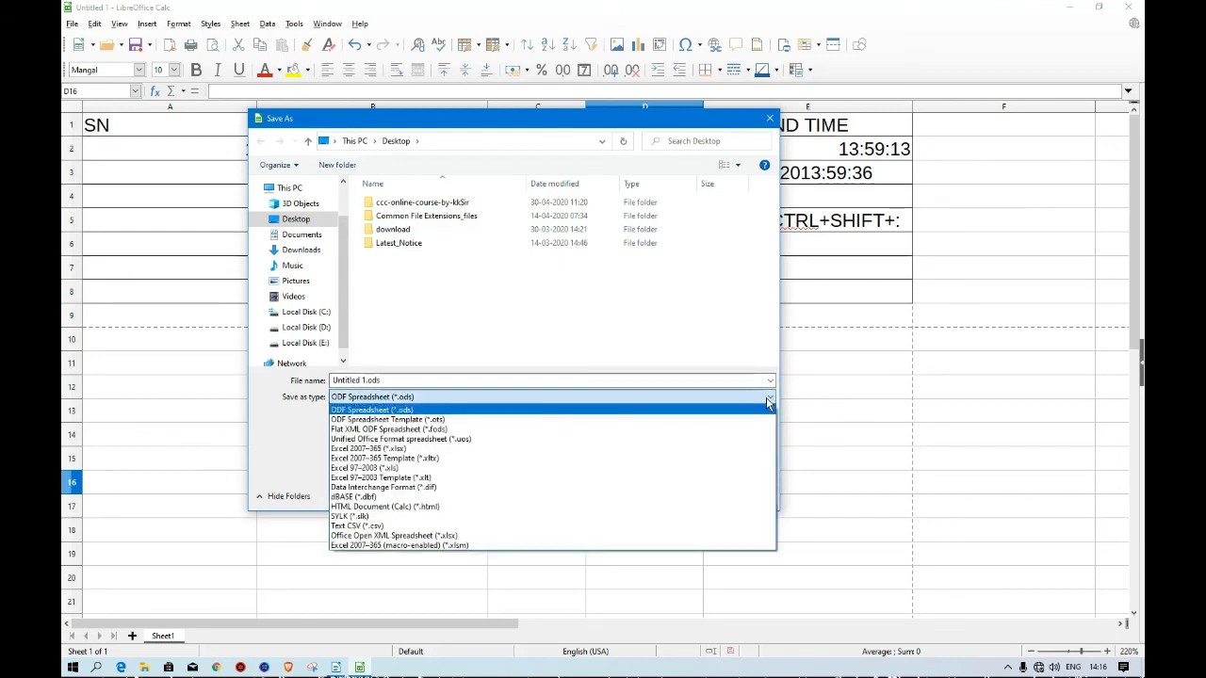
left_click(768, 398)
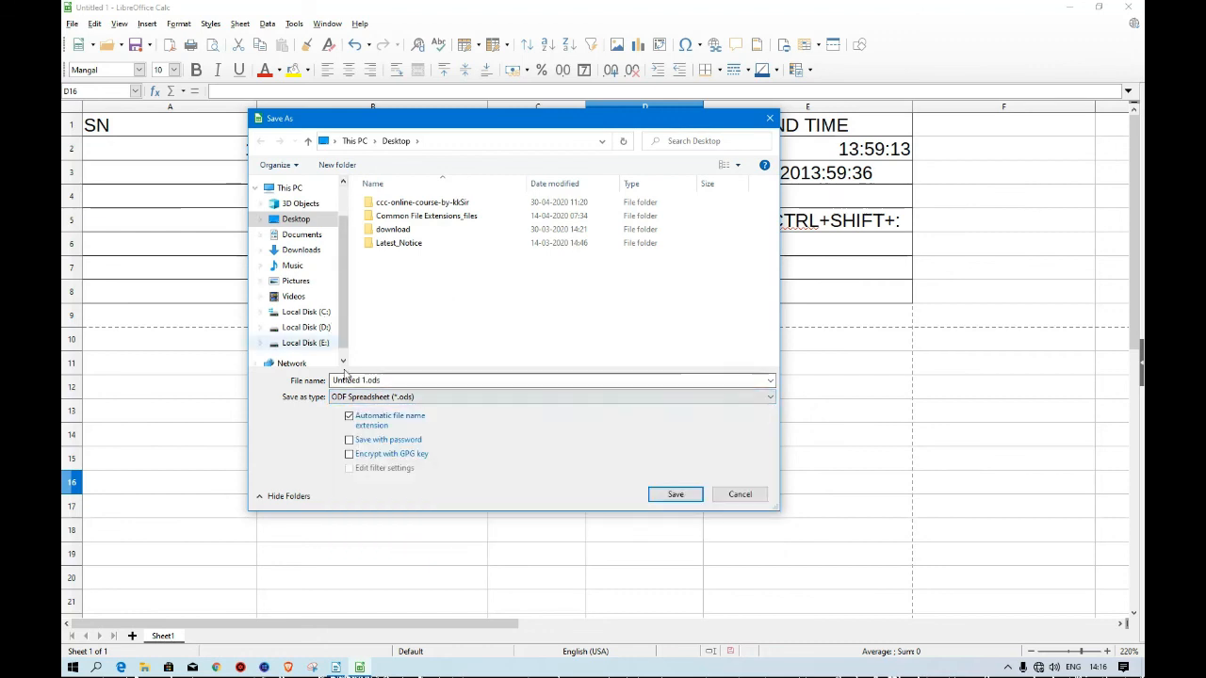
left_click(401, 381)
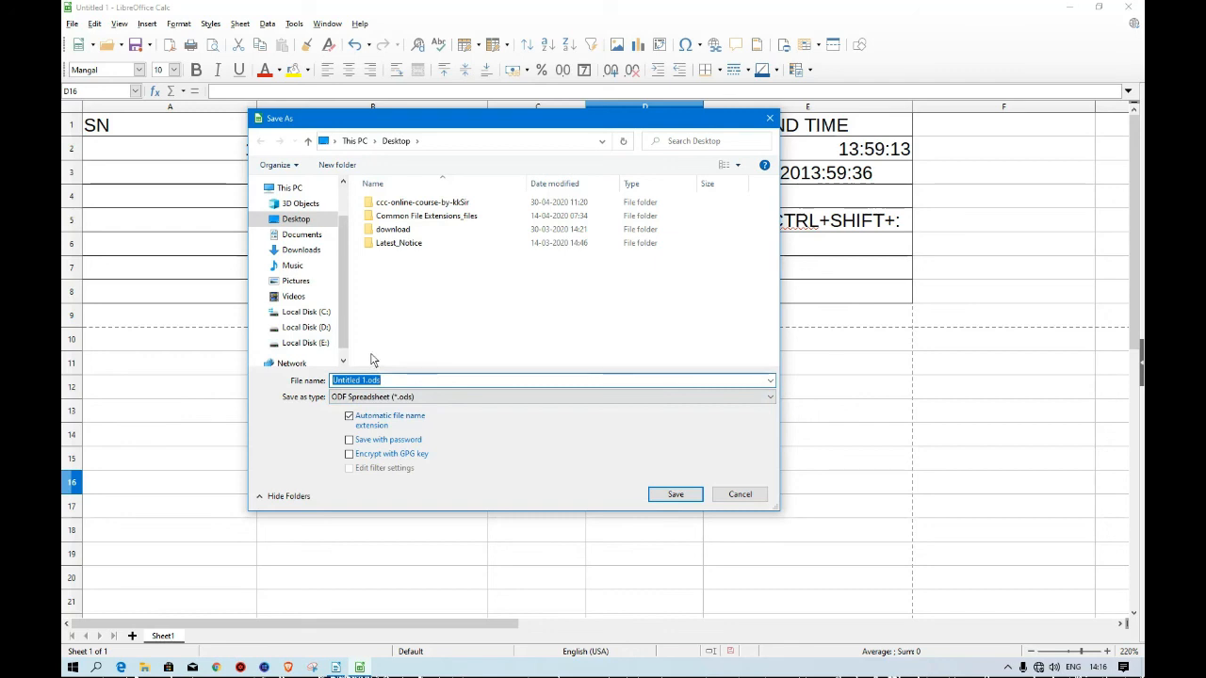
type("ABC")
left_click(676, 495)
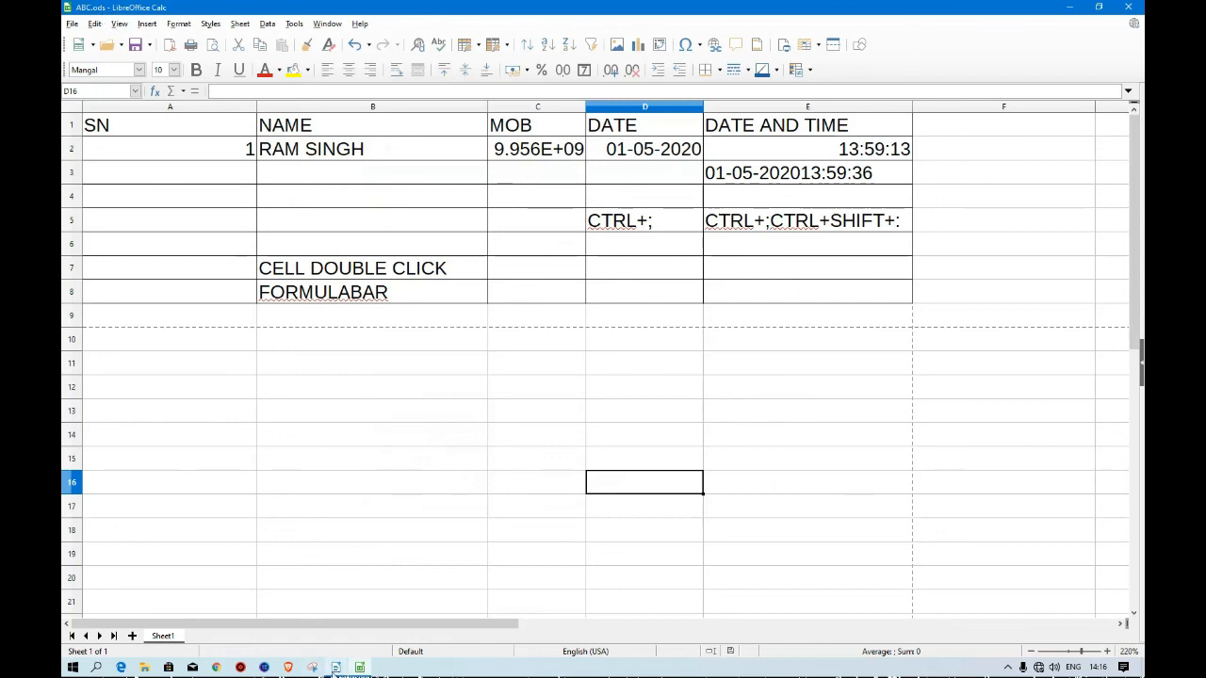
Glance at the lecture notes again, then close the ABC.ods spreadsheet window.
left_click(335, 667)
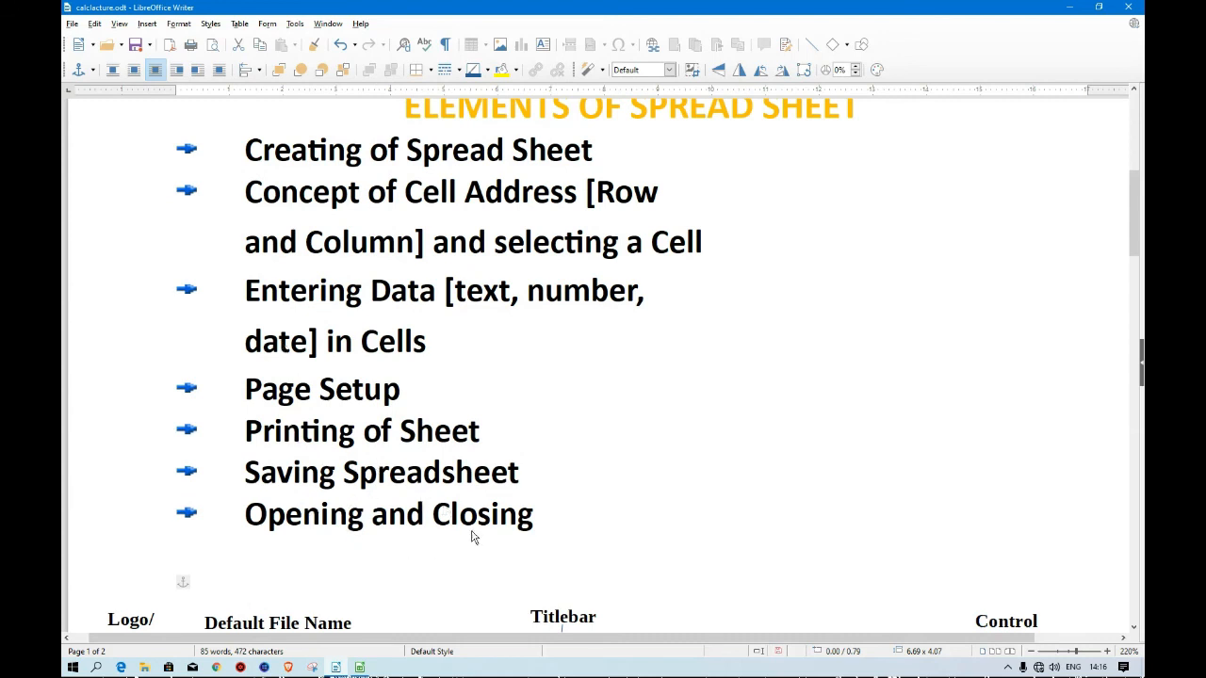
left_click(1071, 9)
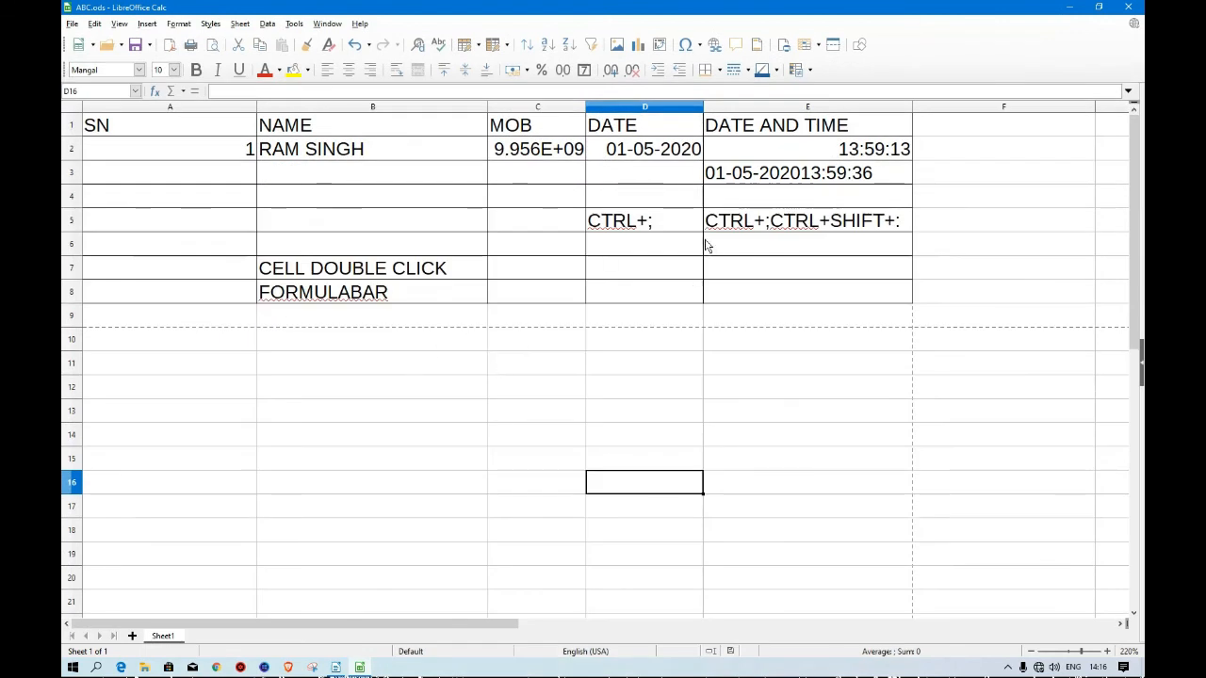
left_click(1127, 8)
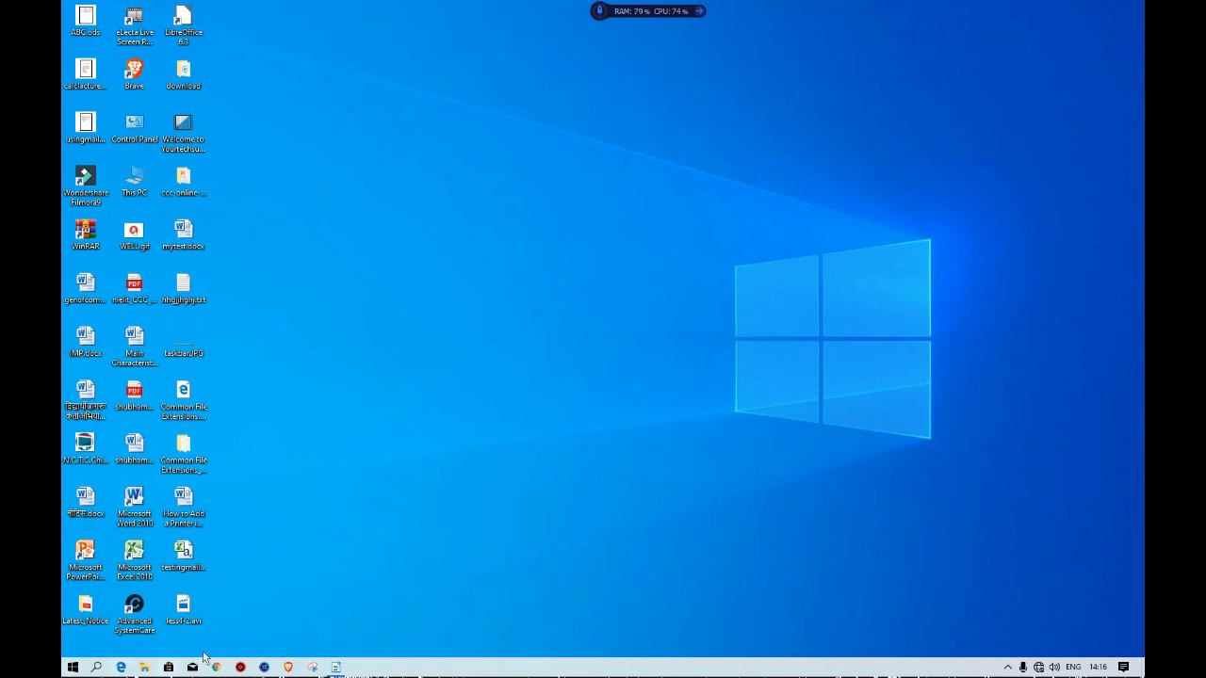
Launch LibreOffice Calc by searching for it from the Start menu.
left_click(72, 669)
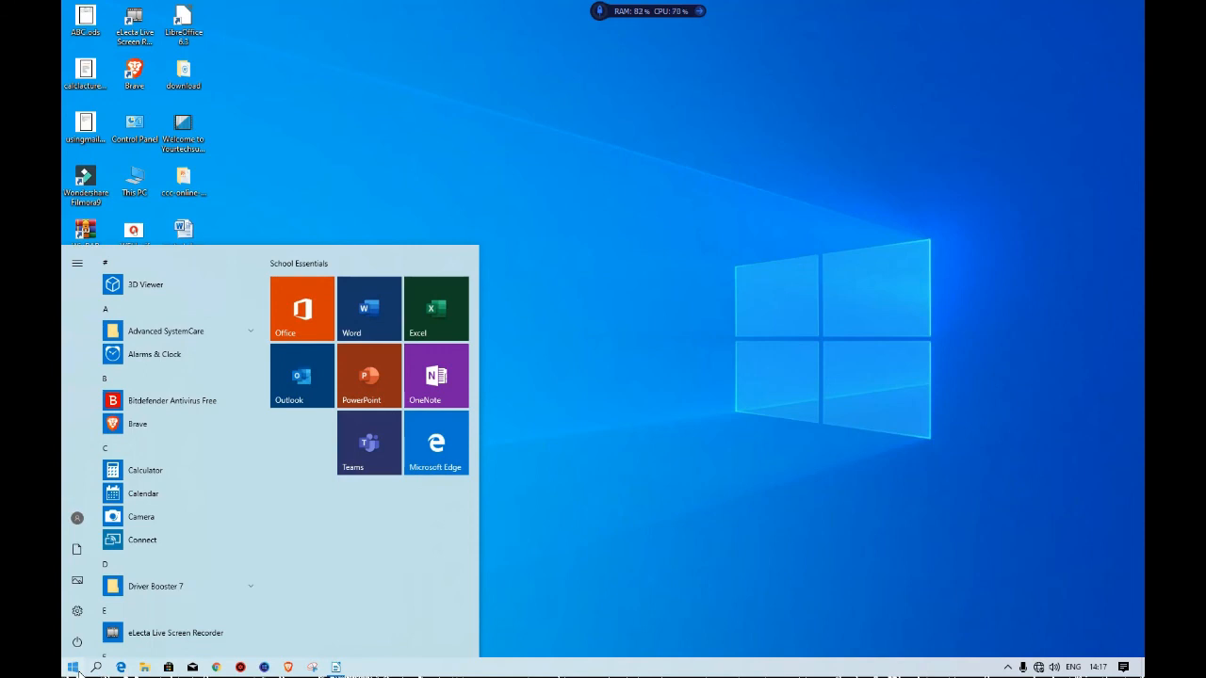
type("CALC")
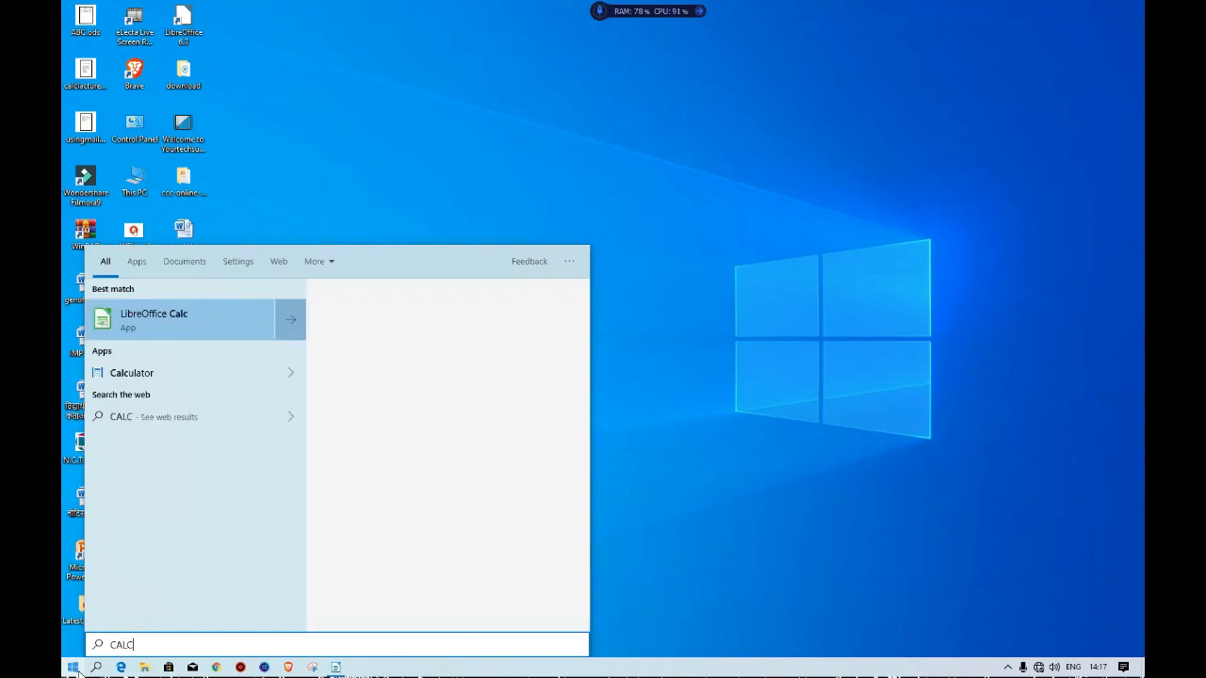
left_click(462, 358)
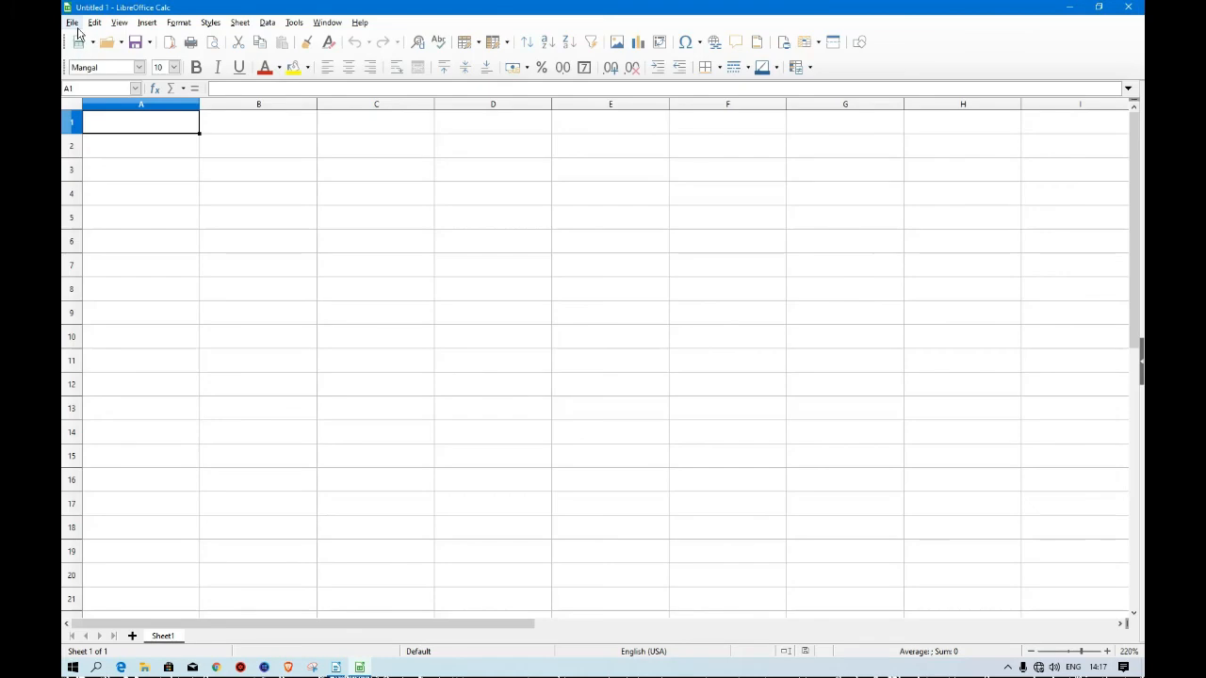
Open the saved ABC.ods file from the Desktop.
left_click(72, 23)
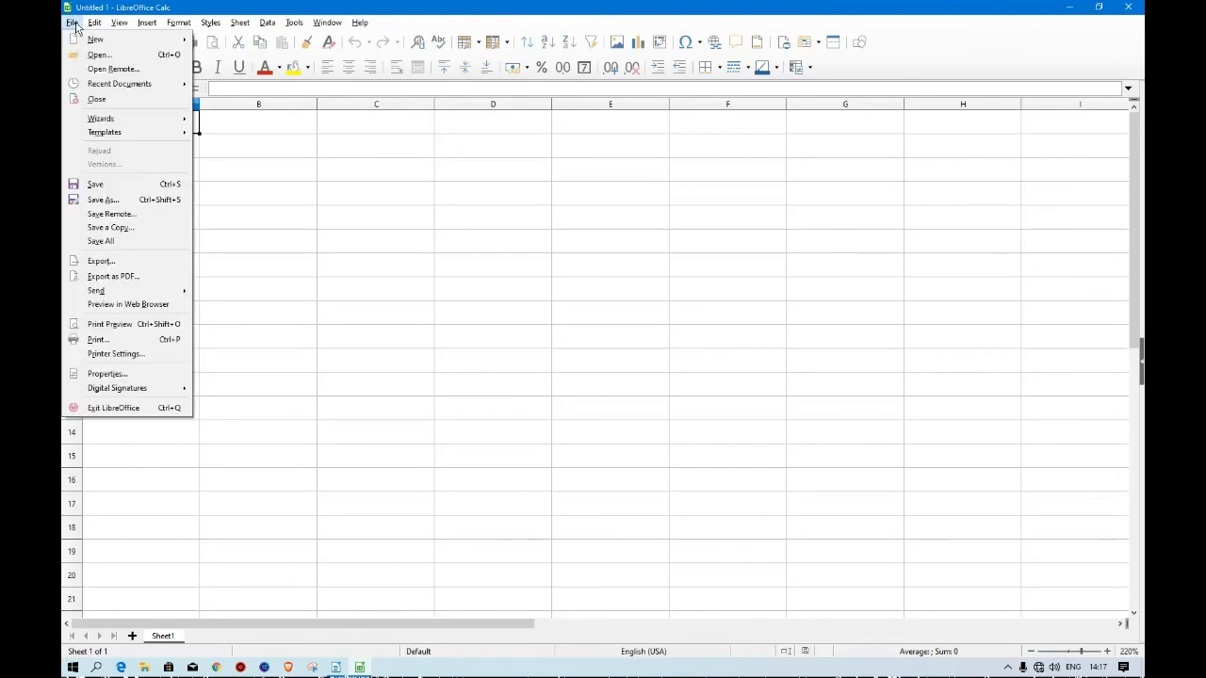
left_click(144, 55)
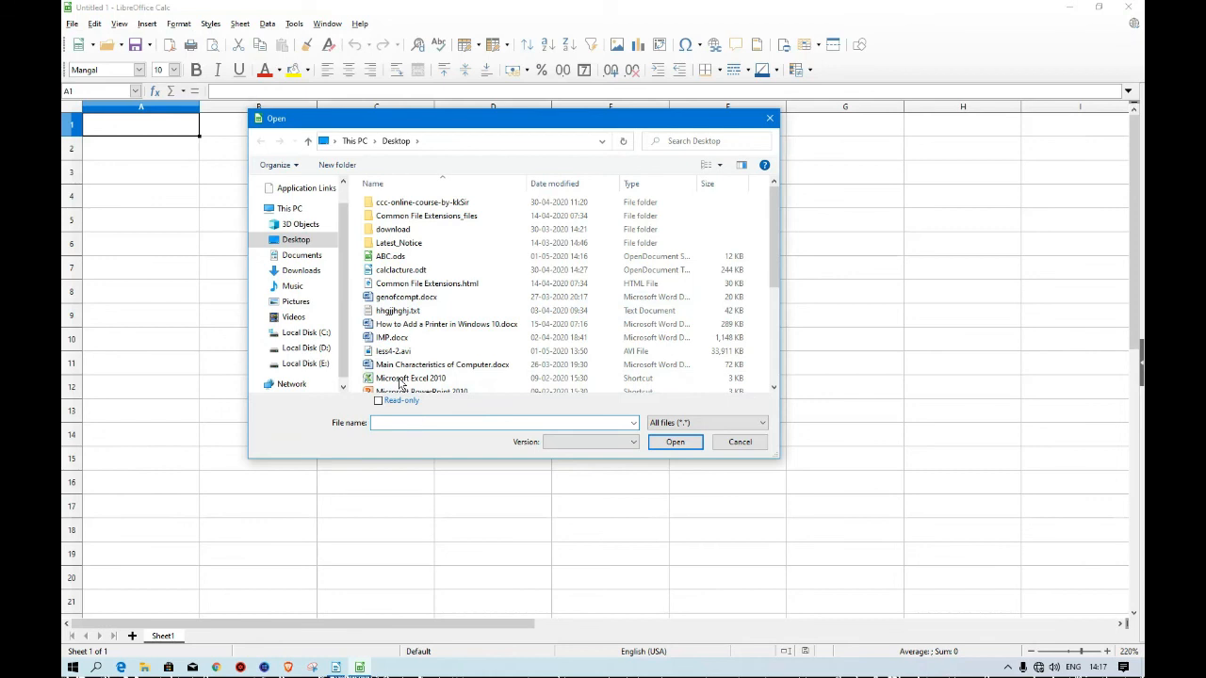
left_click(394, 256)
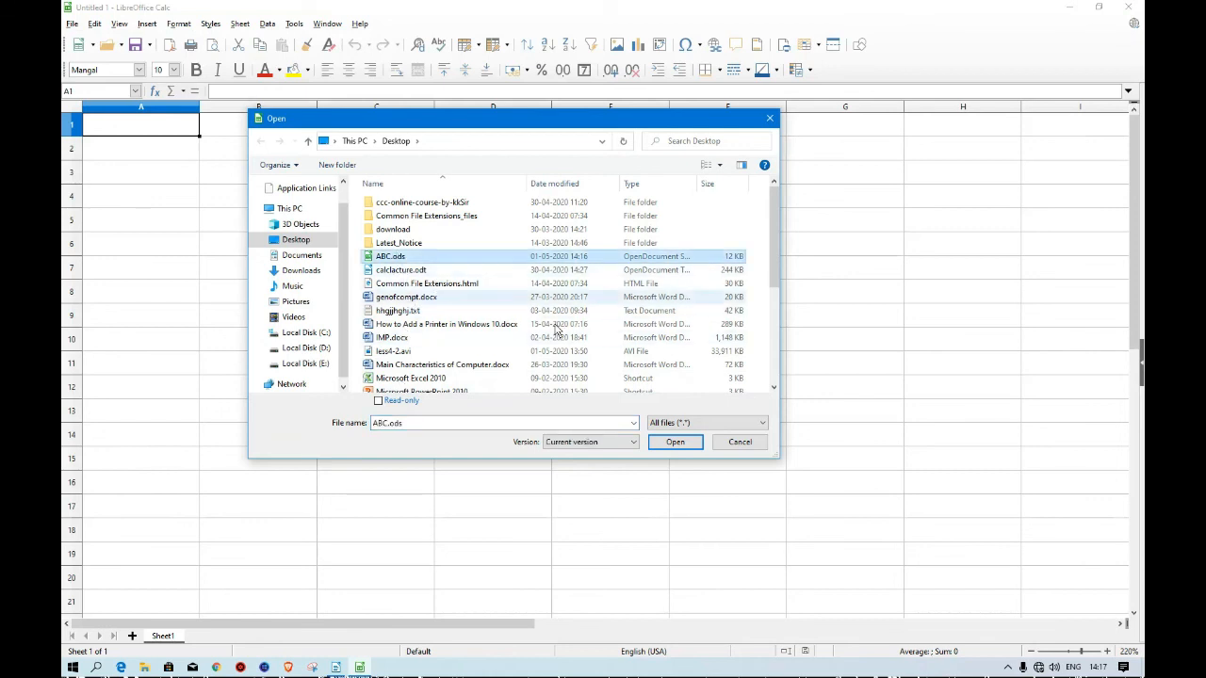
left_click(675, 442)
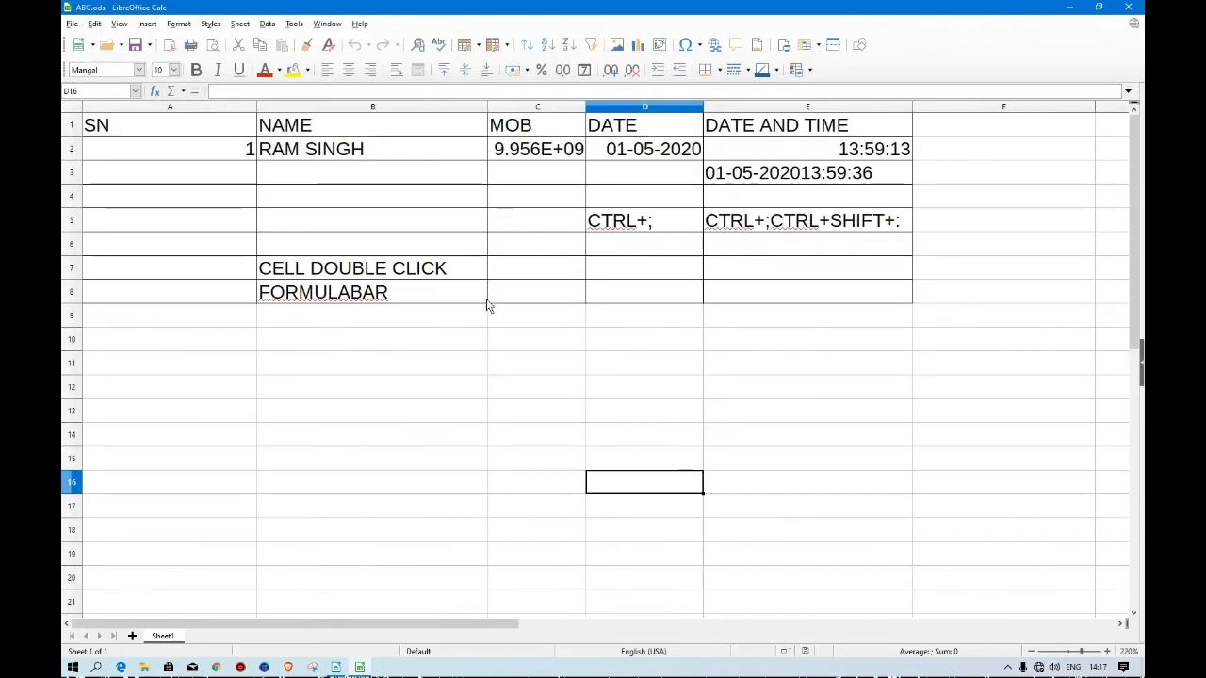
Enter GHFHGHG in cell C8 and HGVJHG in cell C9 below it.
left_click(549, 287)
type("GHFHGHG")
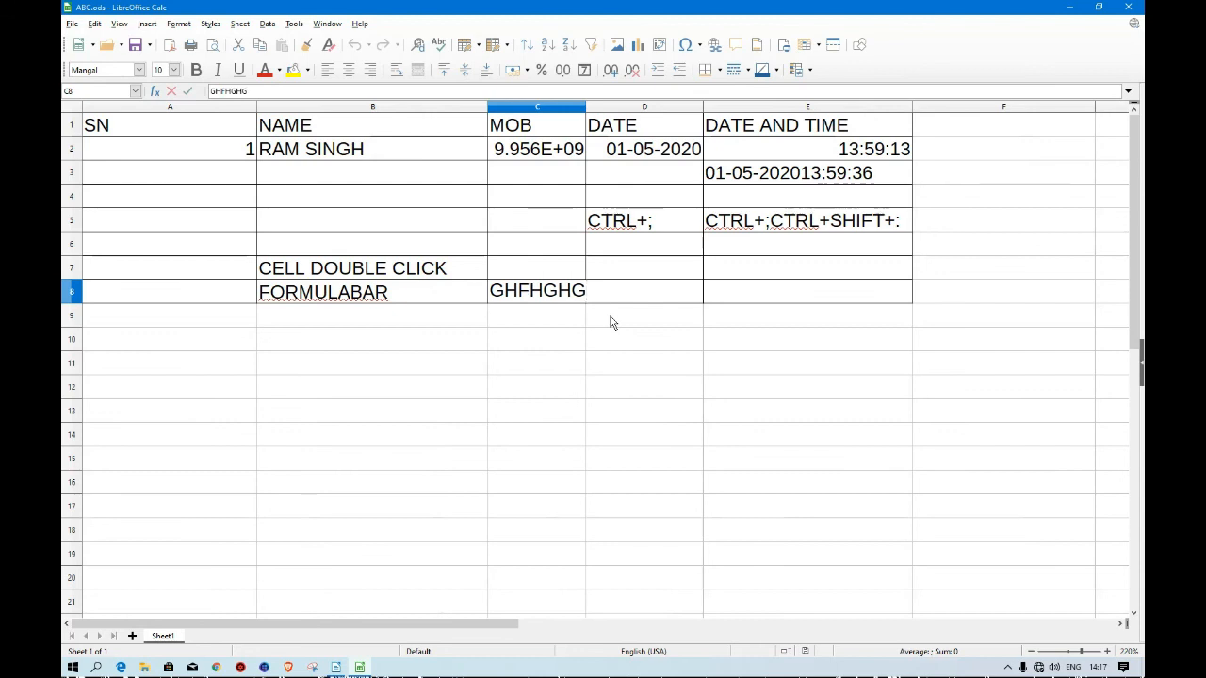
key("Return")
type("HGVJHG")
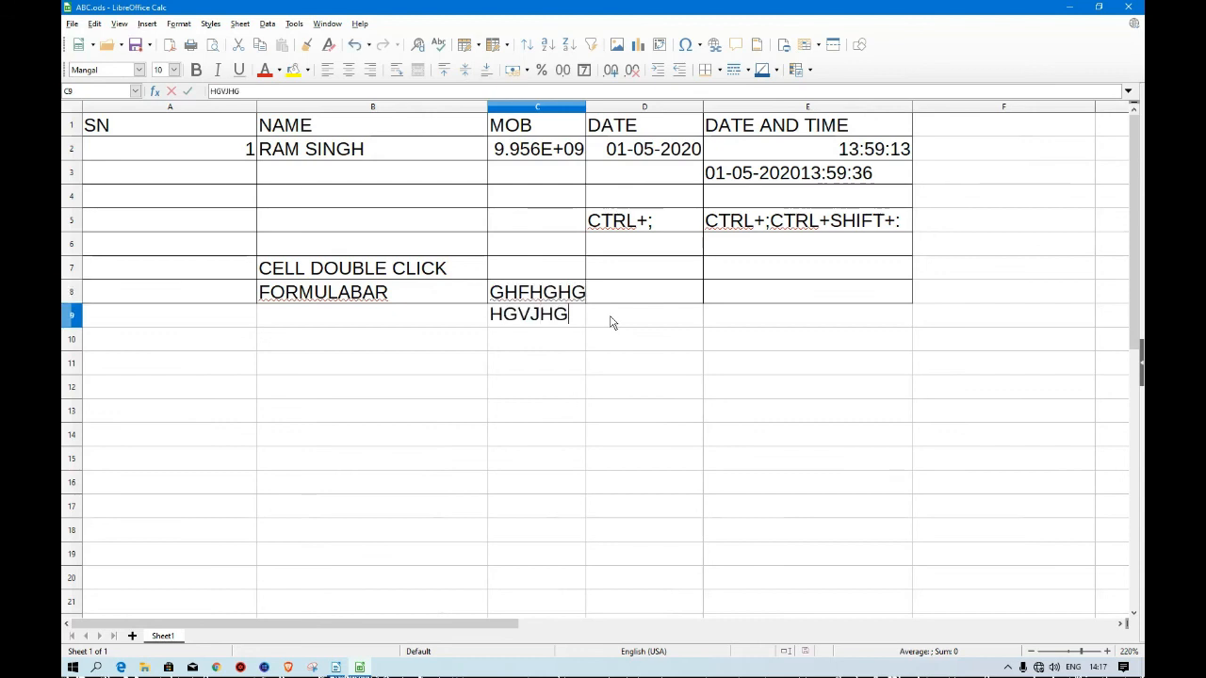
Save the changes to ABC.ods in place instead of closing the window.
left_click(1127, 7)
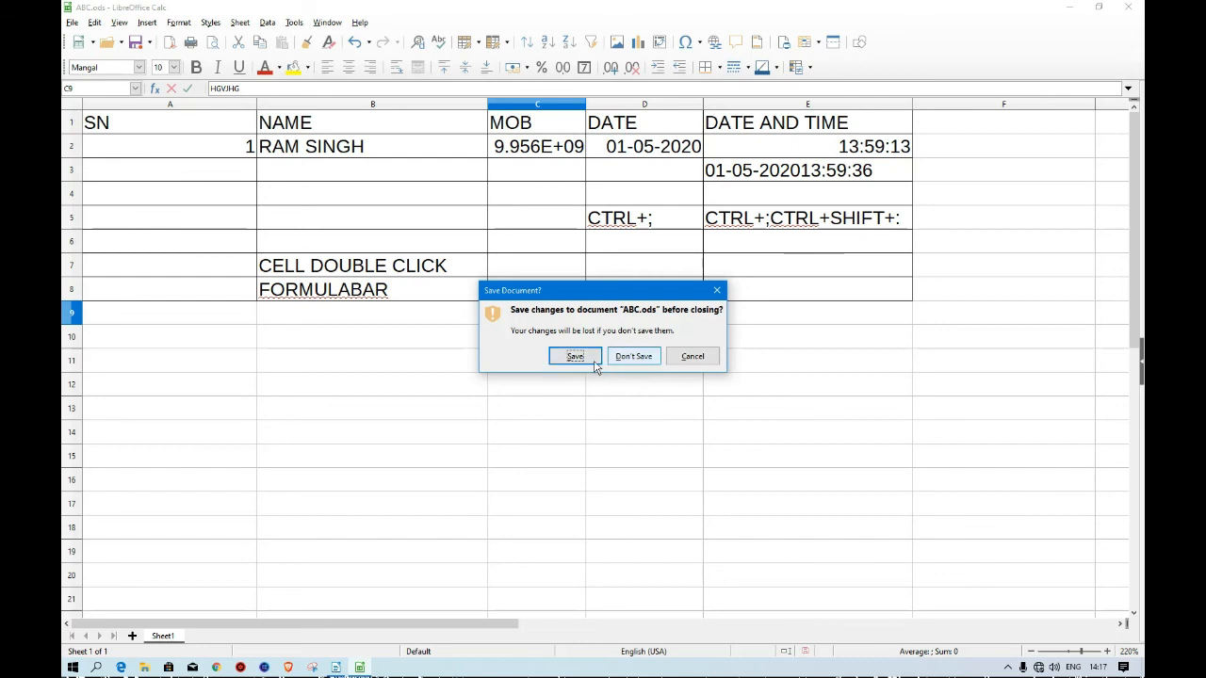
left_click(694, 356)
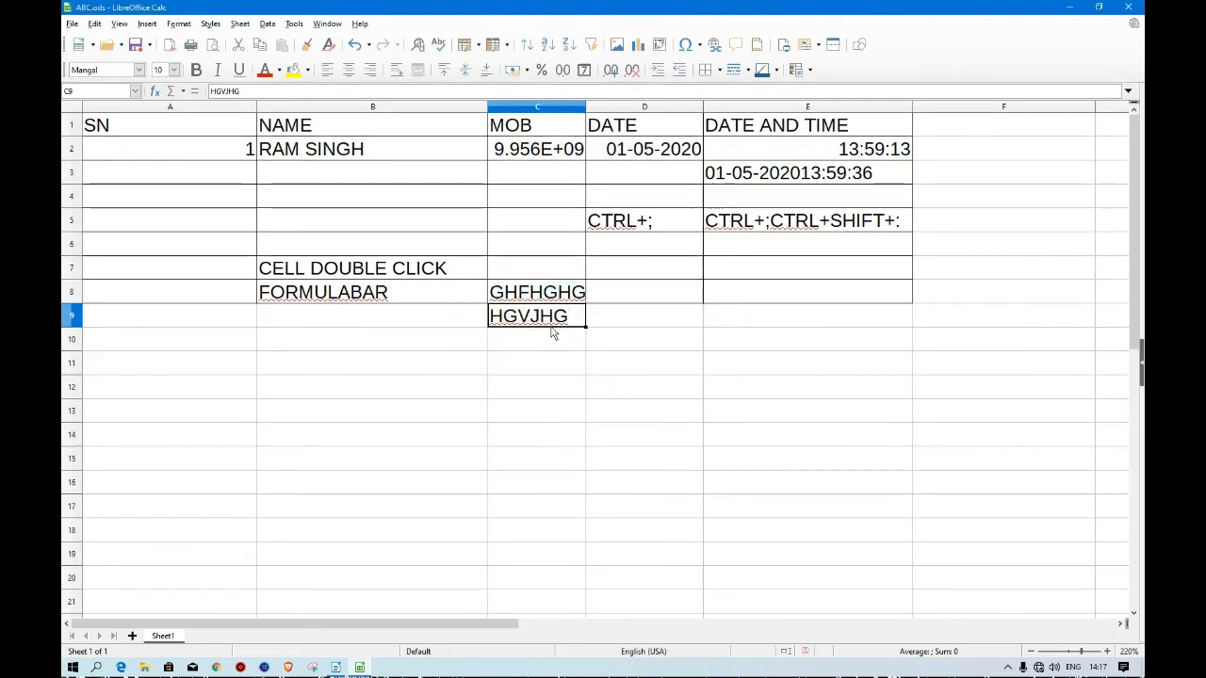
left_click(687, 296)
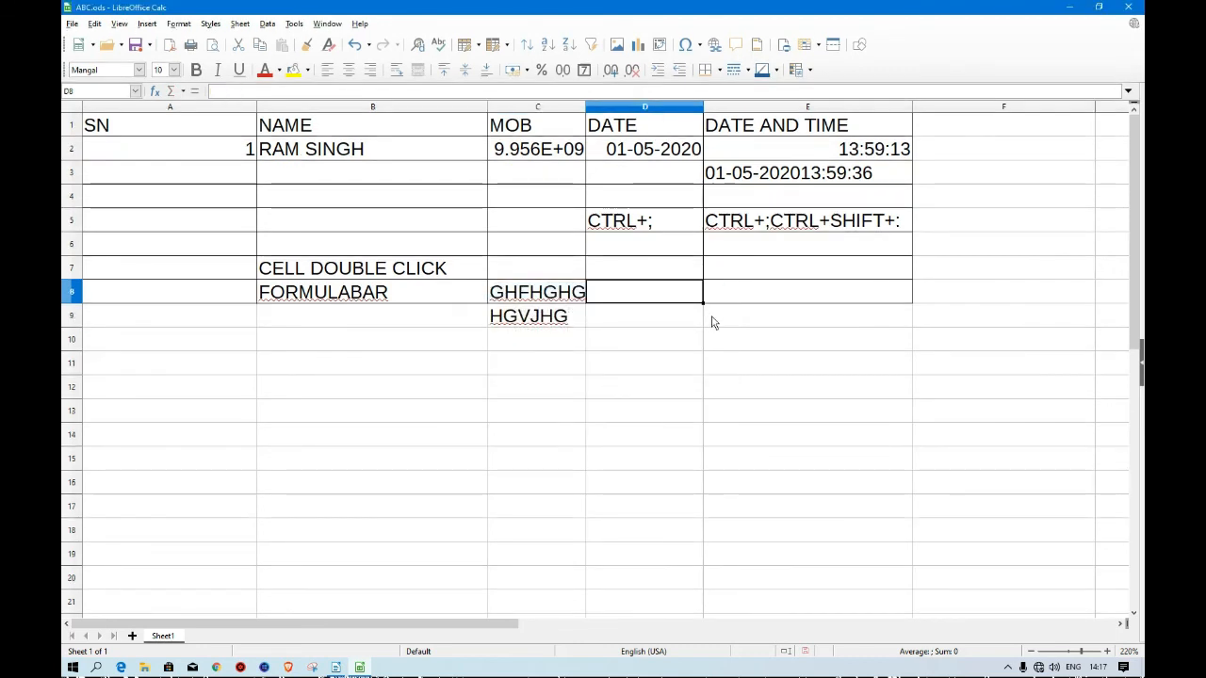
left_click(72, 23)
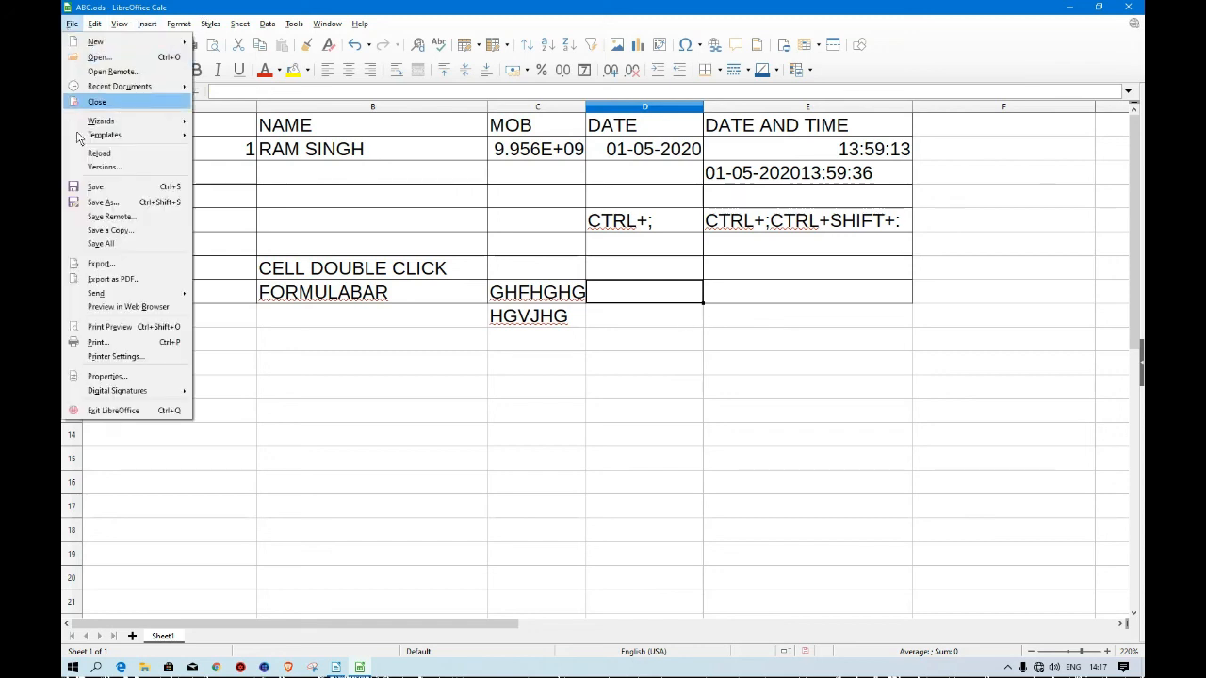
left_click(128, 189)
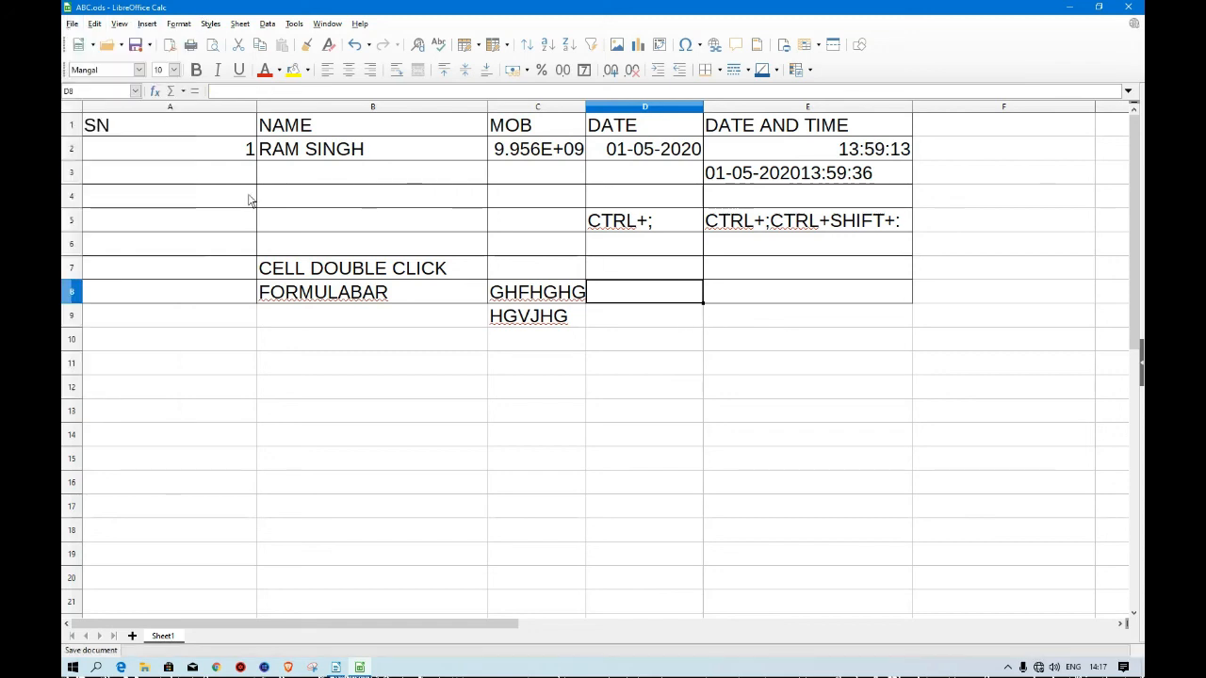
Close the ABC.ods spreadsheet and bring the lecture notes document back up.
left_click(1130, 7)
left_click(337, 667)
Scroll through the lecture notes to review the chapter's topic list and the labelled Calc window diagram.
scroll(458, 504, "down", 1)
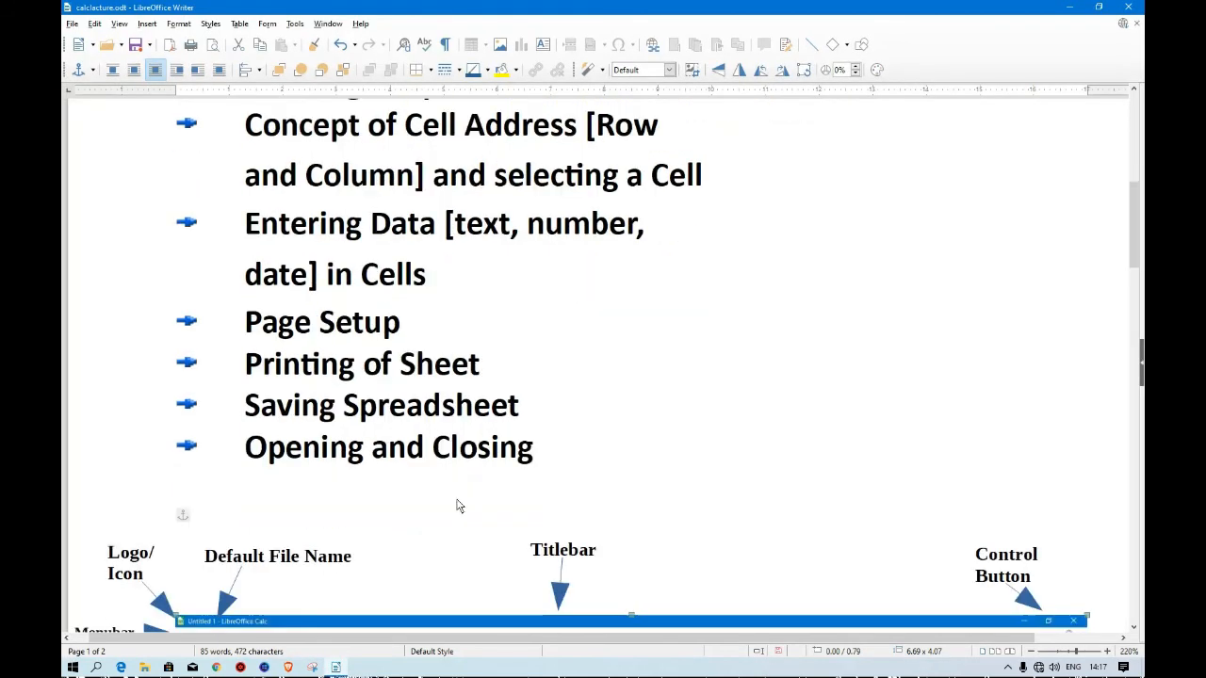
scroll(458, 506, "up", 2)
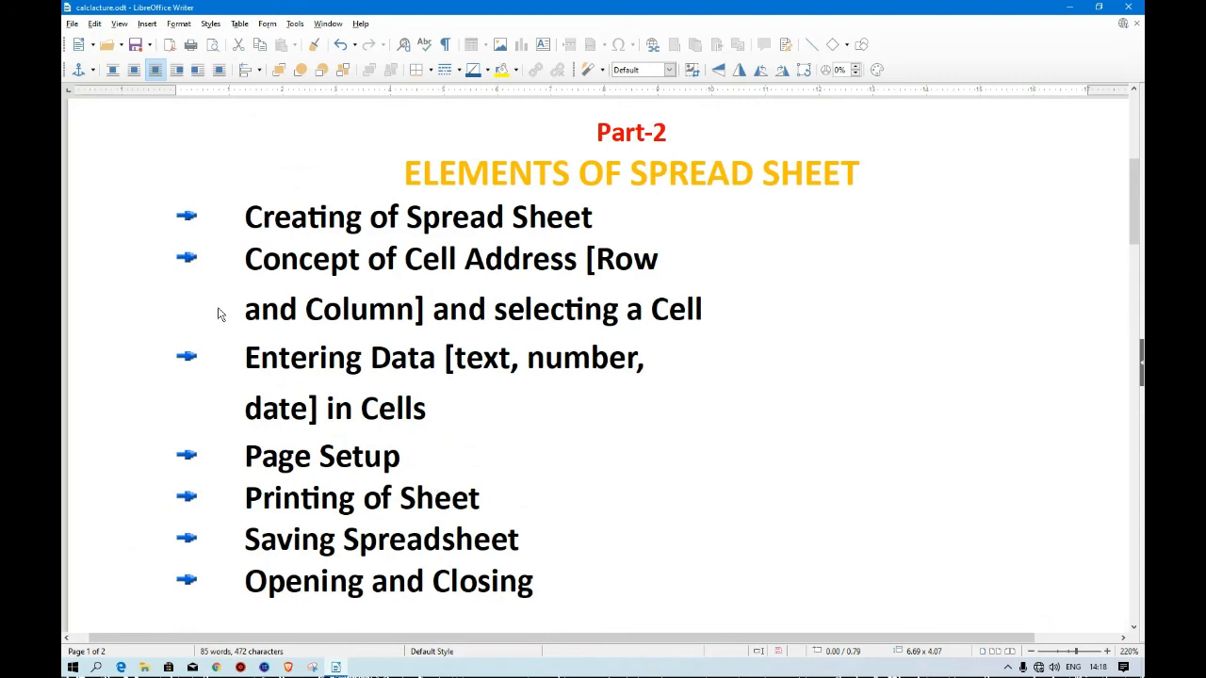
scroll(476, 397, "down", 7)
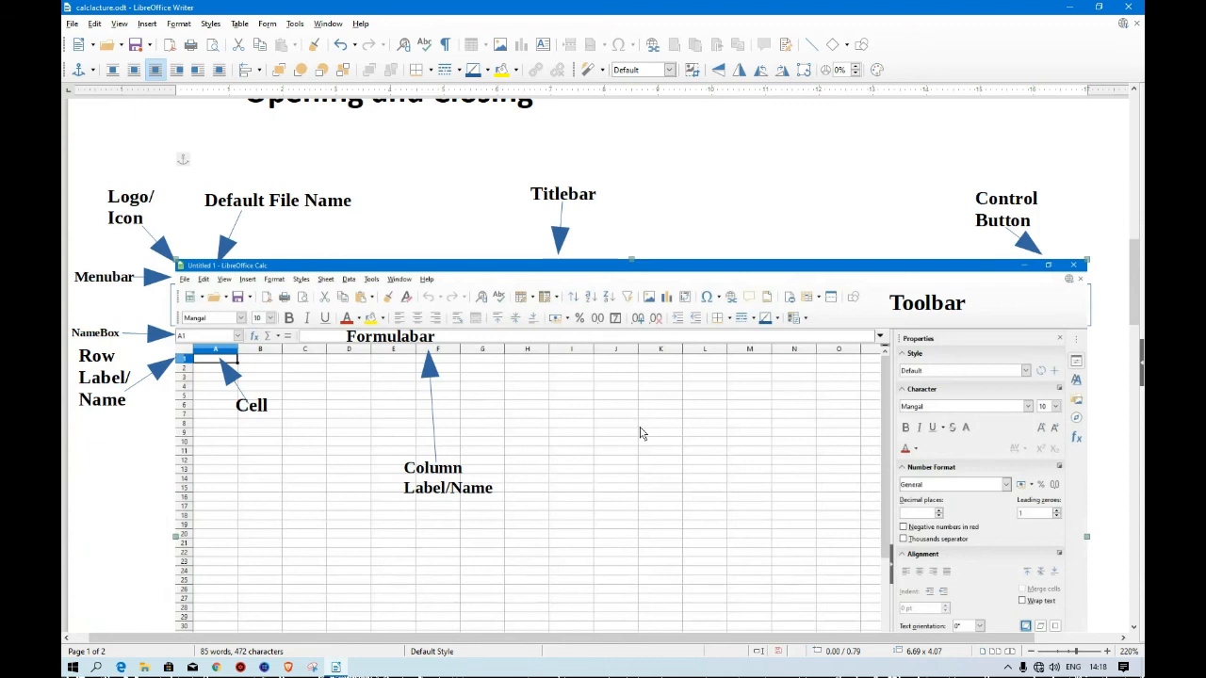
scroll(641, 433, "down", 6)
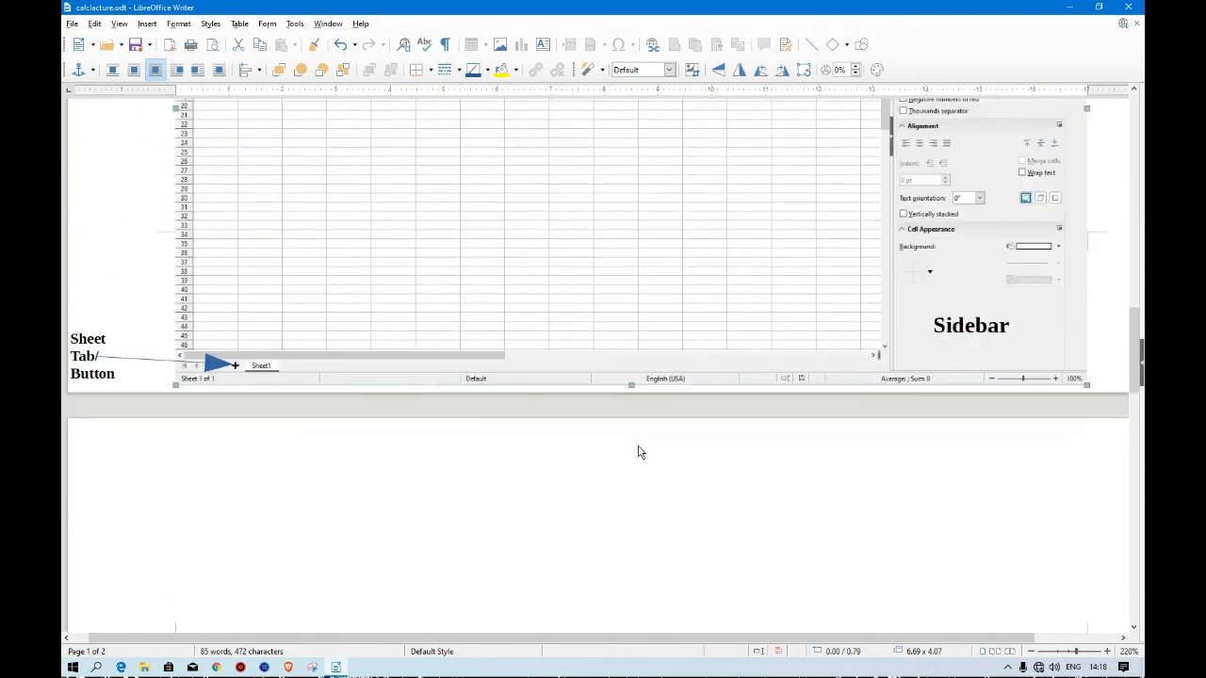
scroll(637, 452, "up", 7)
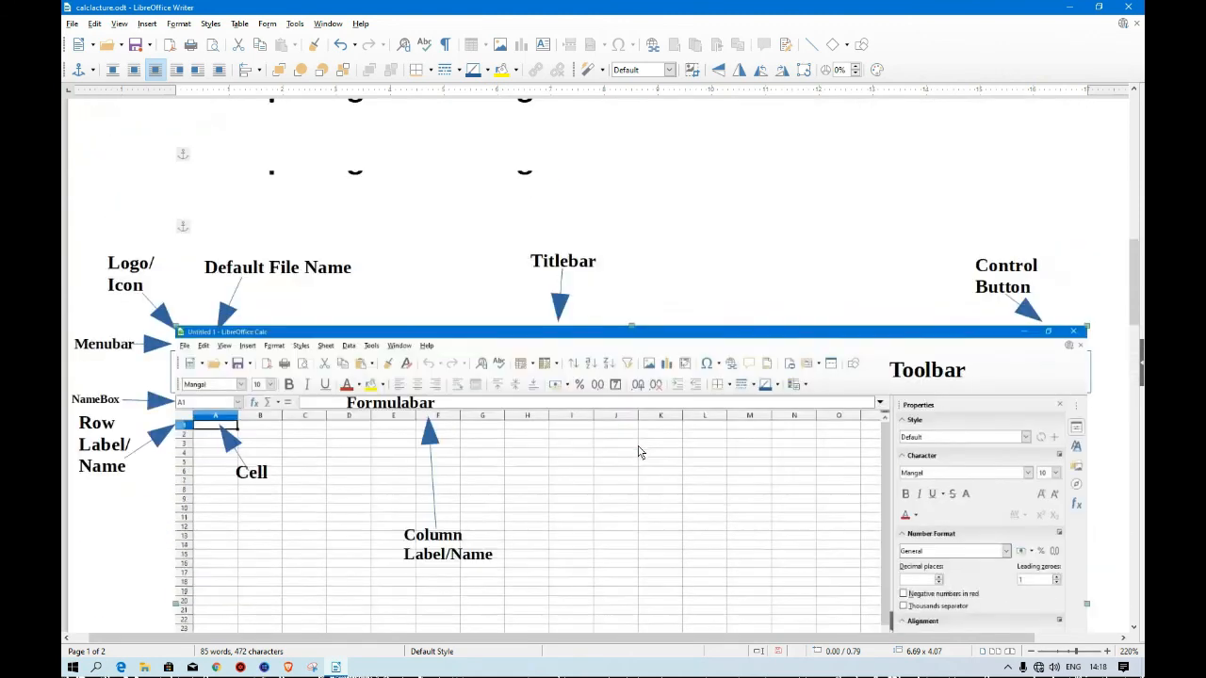
scroll(638, 452, "up", 12)
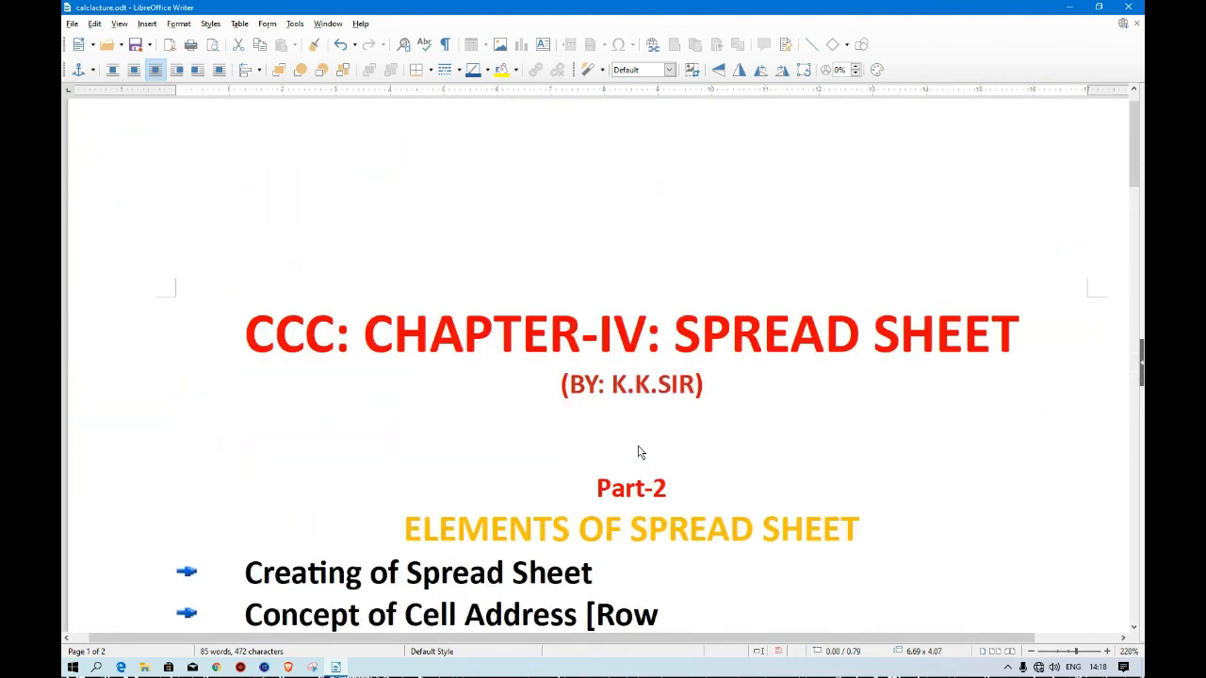
scroll(636, 463, "down", 3)
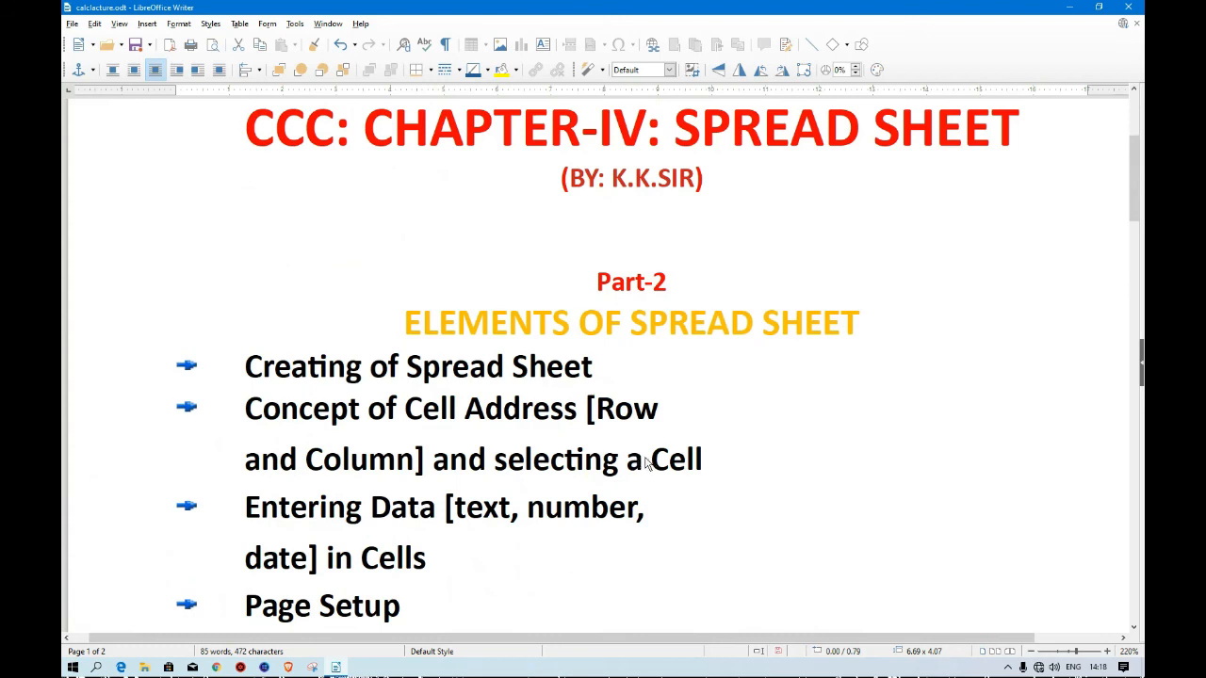
scroll(747, 387, "down", 2)
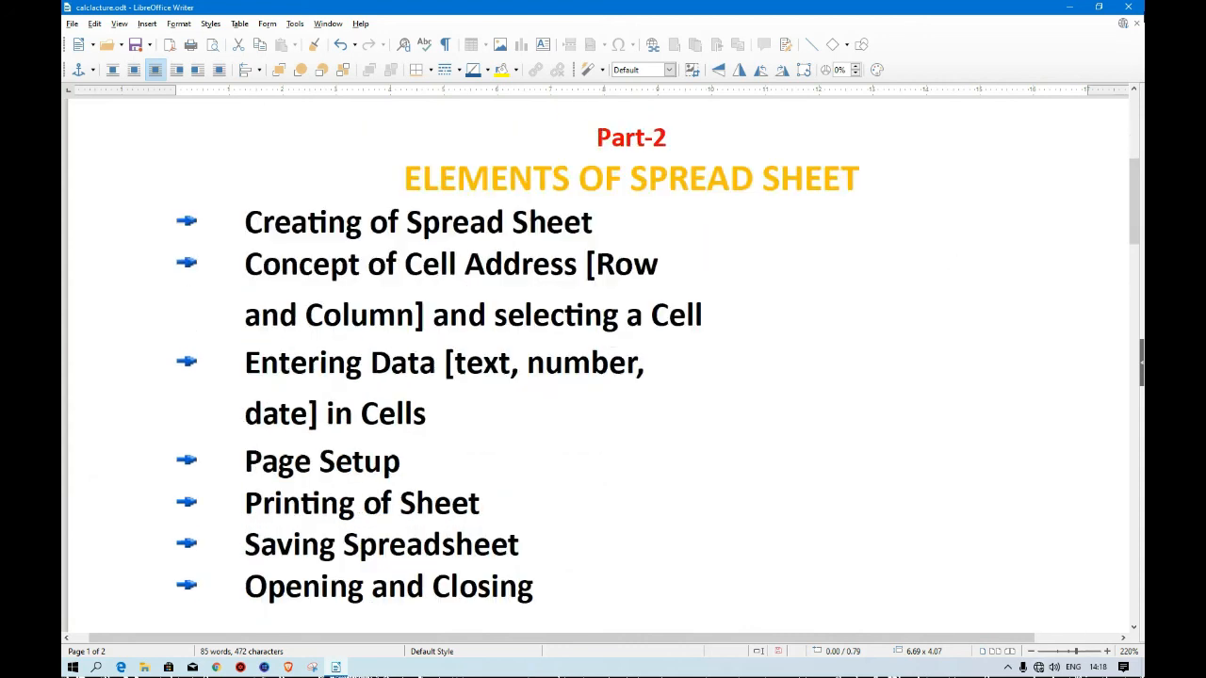
Minimize the lecture notes window and refresh the desktop.
left_click(1062, 9)
right_click(498, 126)
left_click(541, 166)
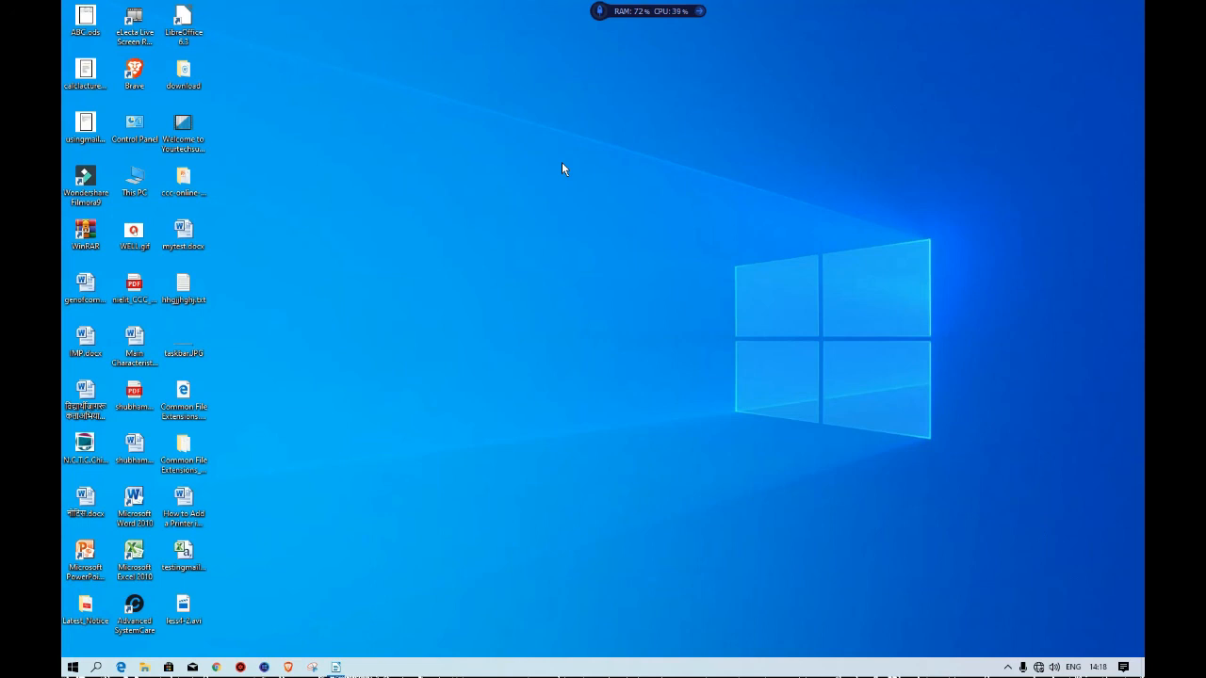
right_click(523, 189)
left_click(554, 228)
right_click(539, 227)
left_click(557, 265)
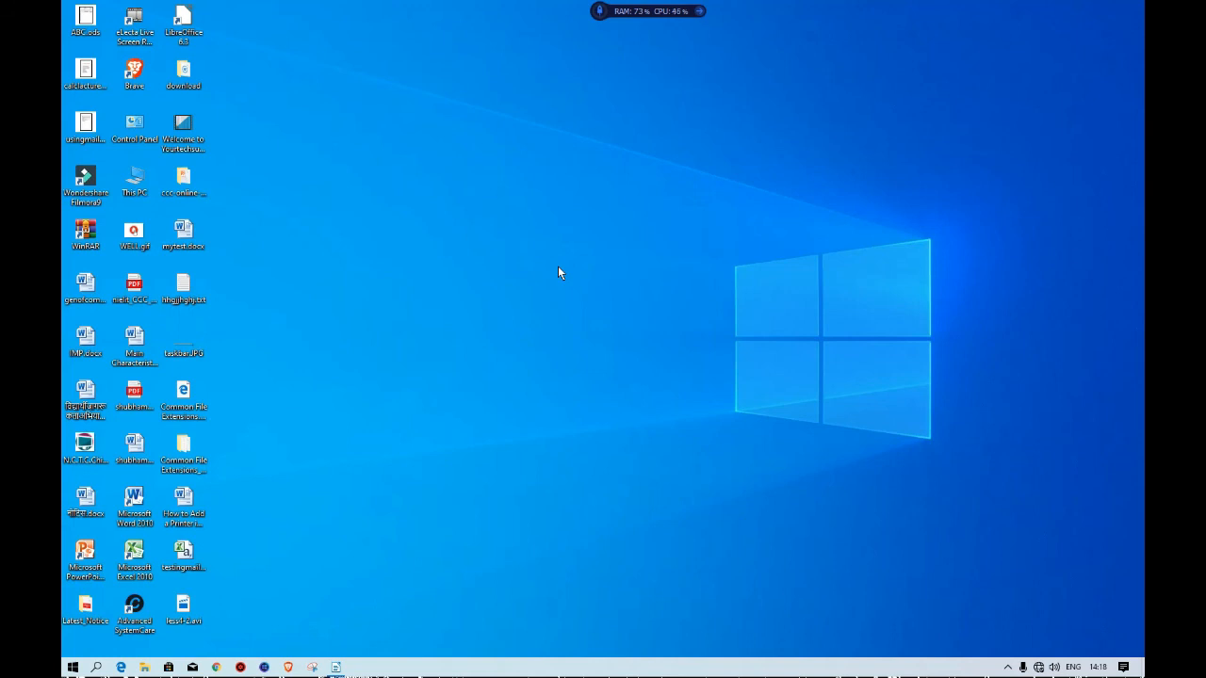